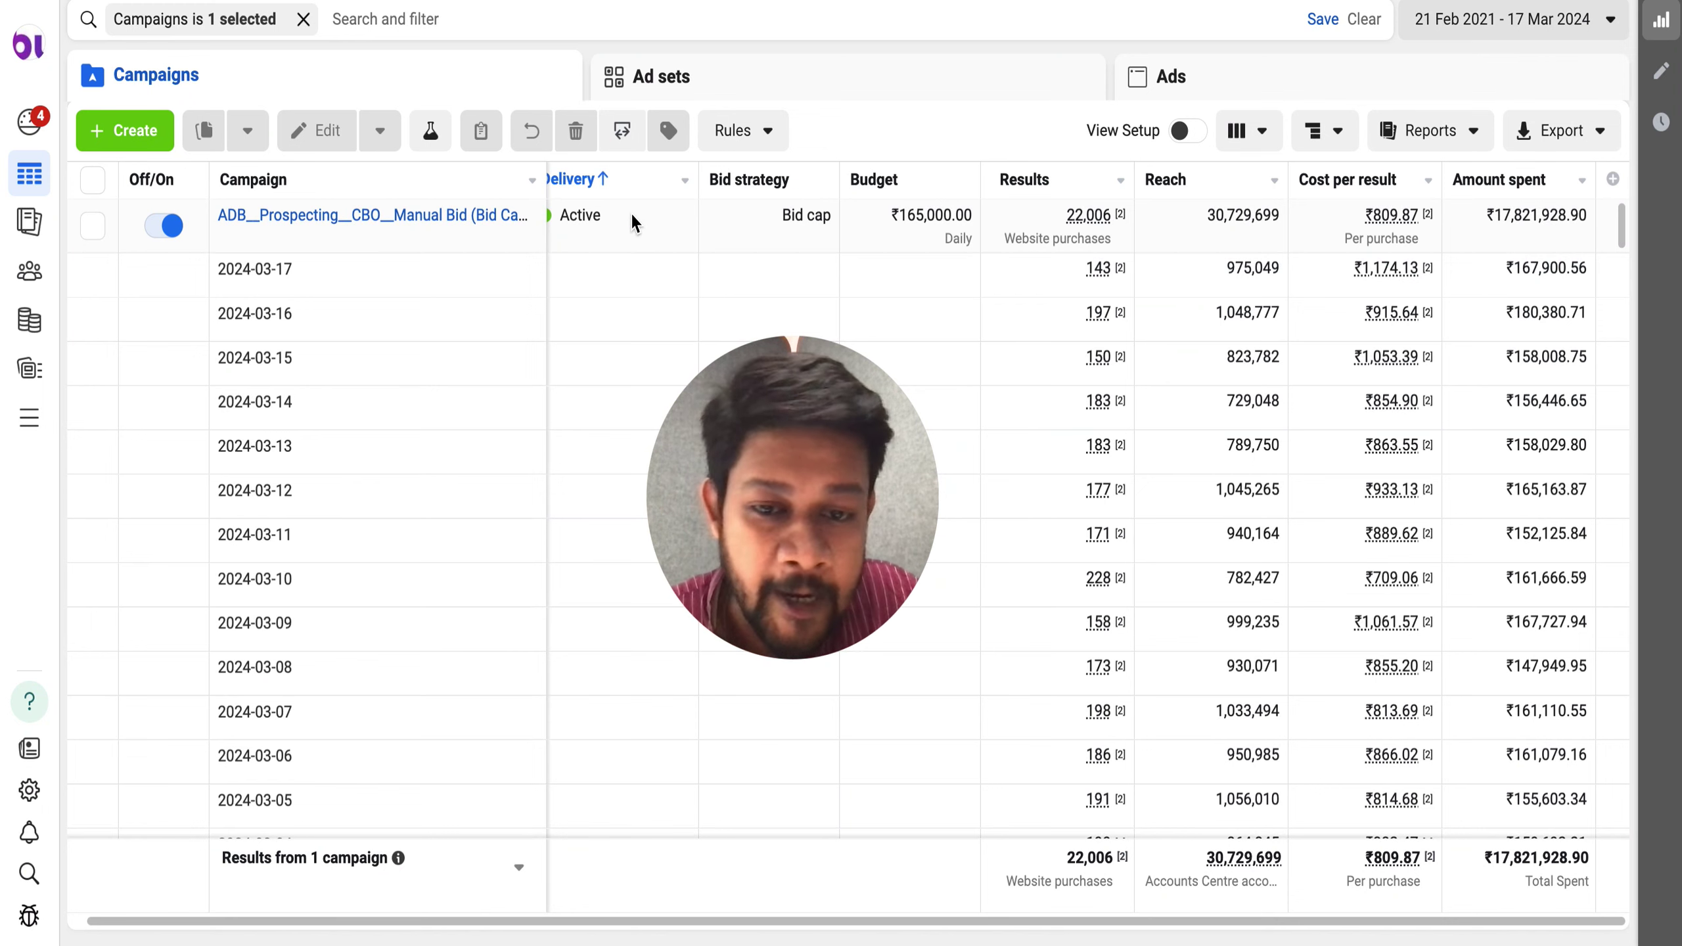
- Switch to the Google Sheets spreadsheet with the hourly CAC and bid values
left_click(302, 8)
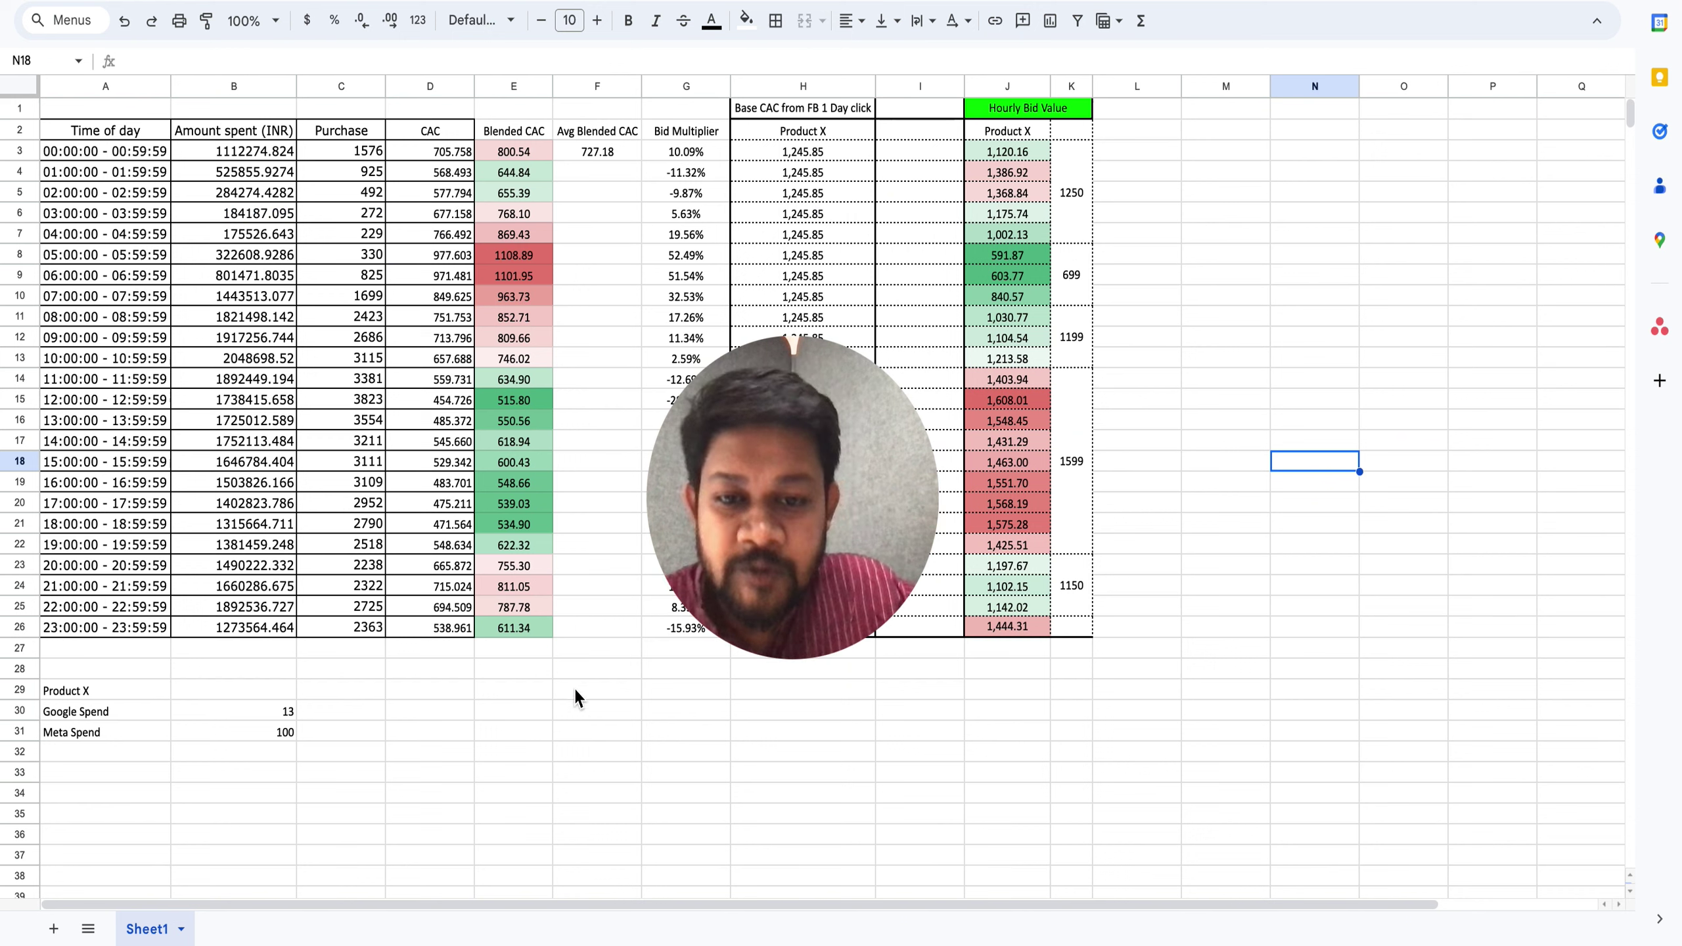
left_click_drag(769, 552, 1301, 602)
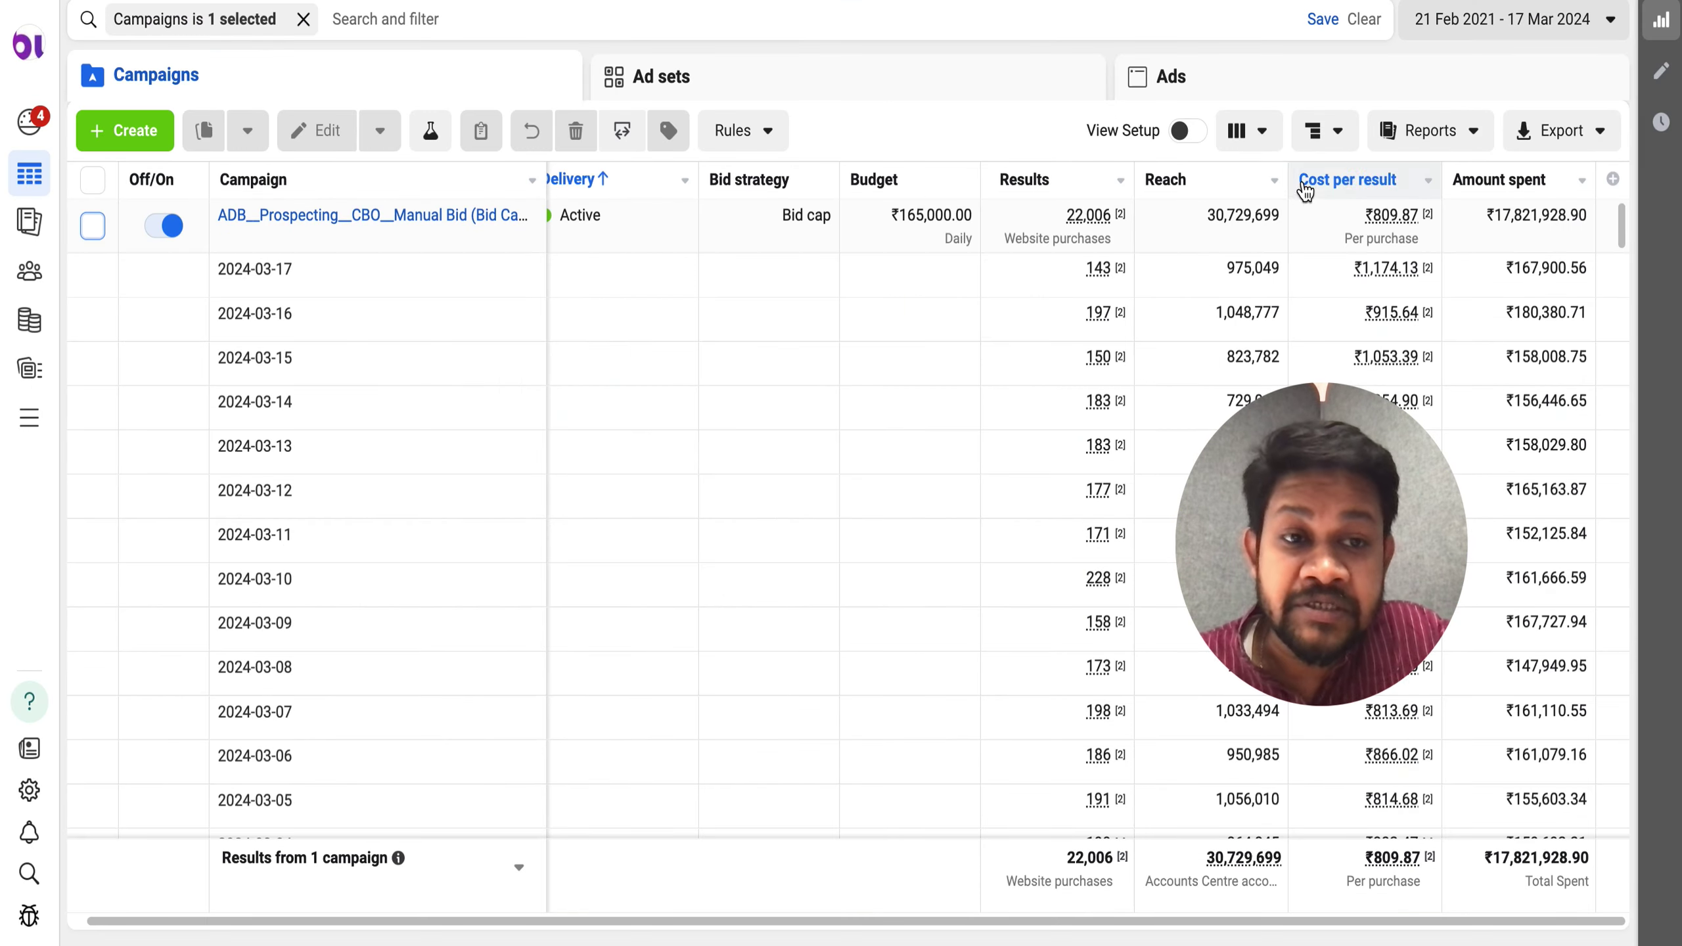
- In Meta Ads Manager, examine the campaign table's available breakdowns, including the time and delivery options
left_click(1325, 130)
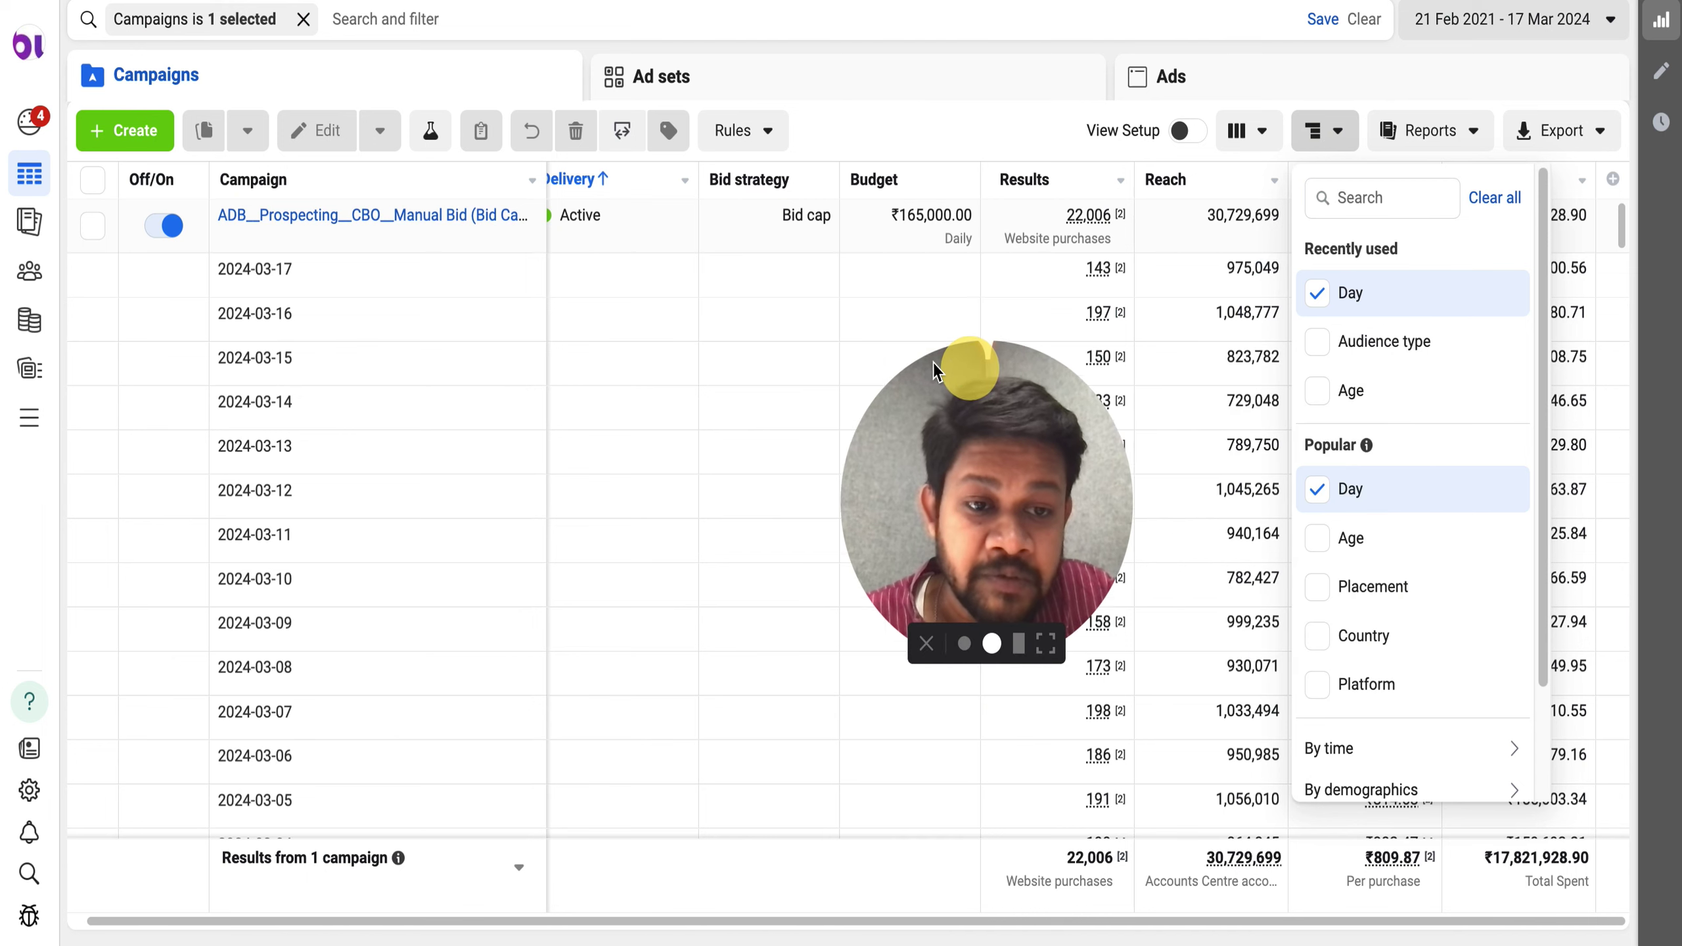
scroll(1428, 706, "down", 2)
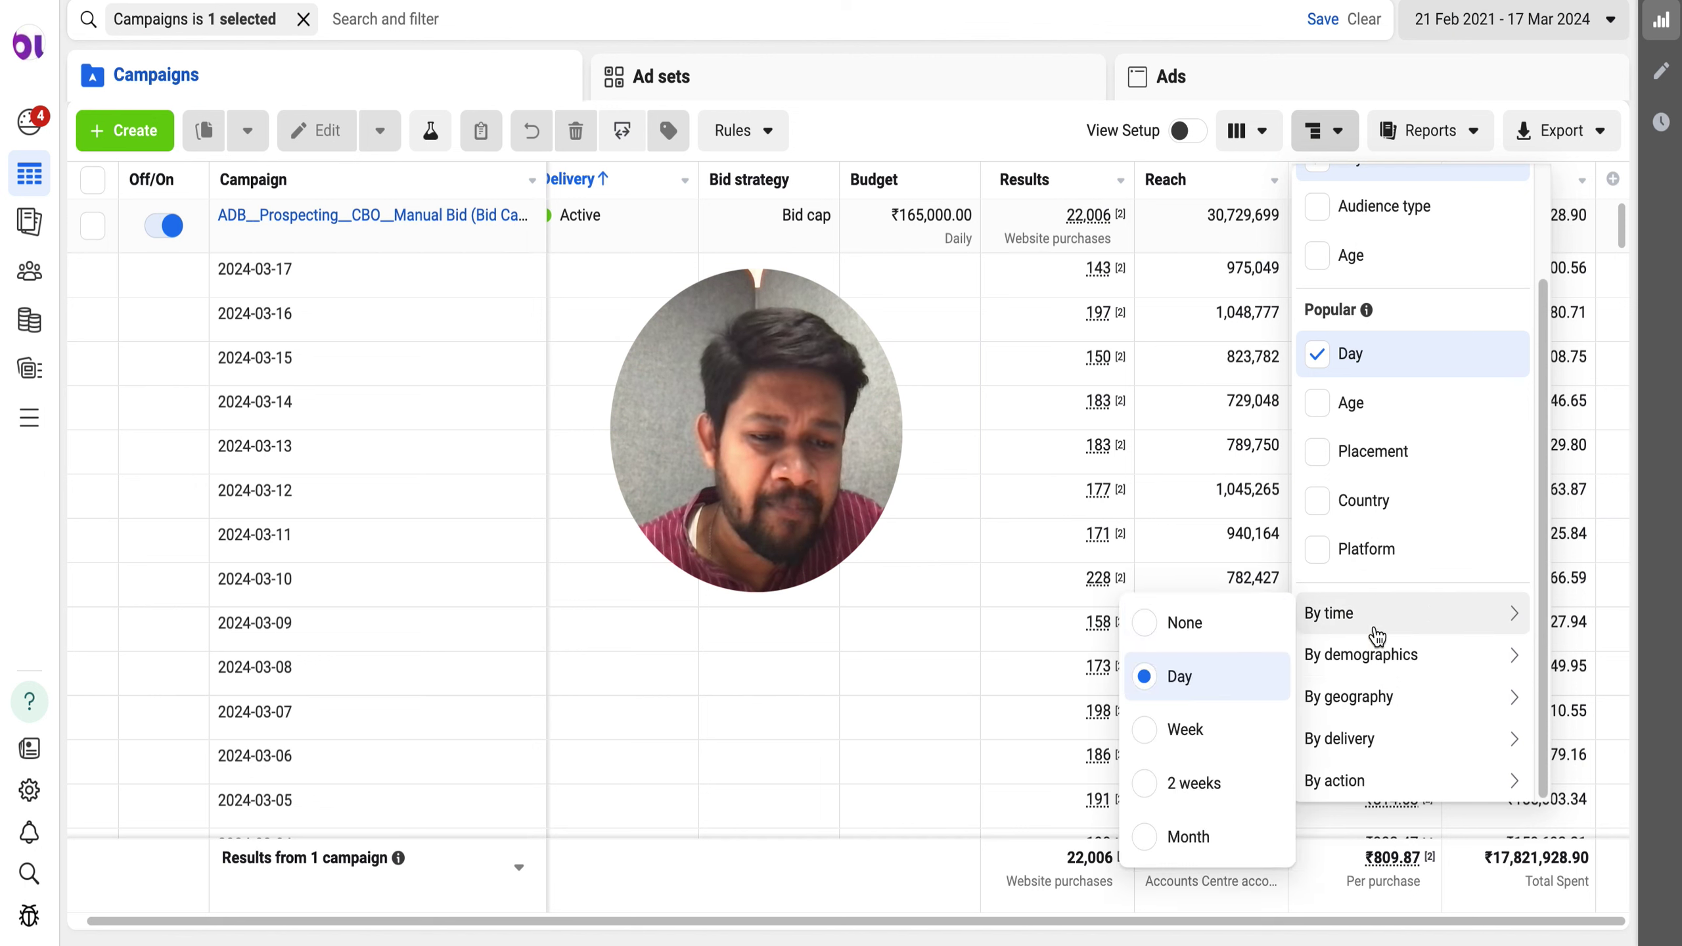
mouse_move(1372, 742)
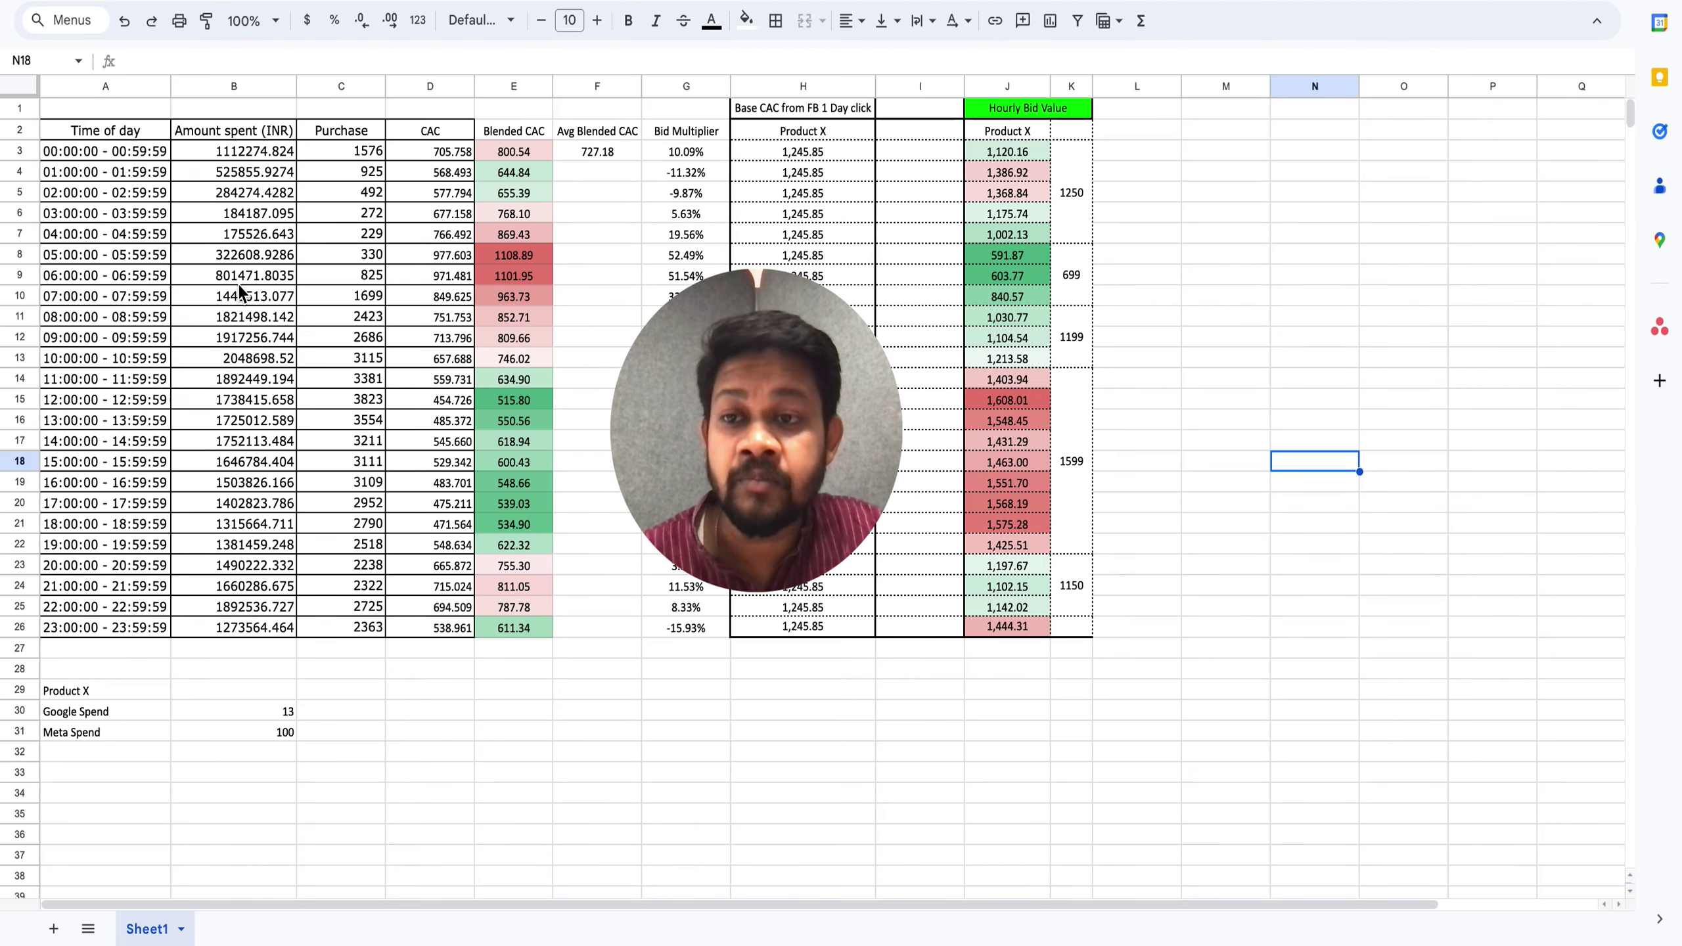
- In the Google Sheets spreadsheet, highlight the Time of day and Amount spent data in A2:B26 for review
left_click(125, 137)
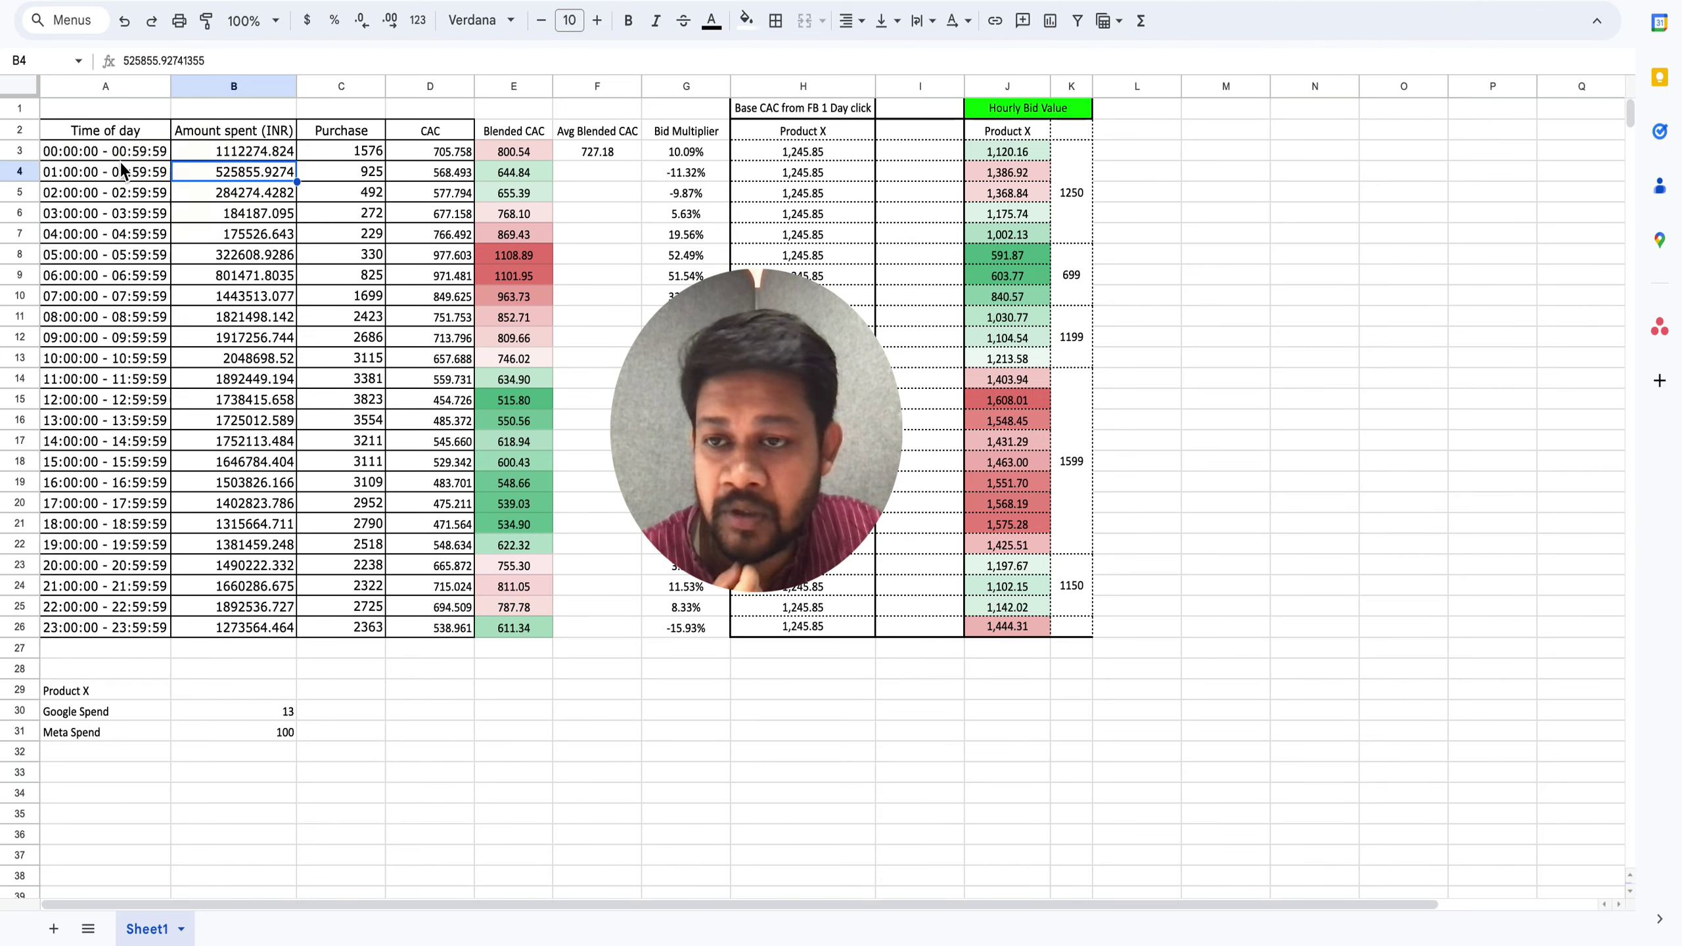
left_click_drag(114, 134, 237, 619)
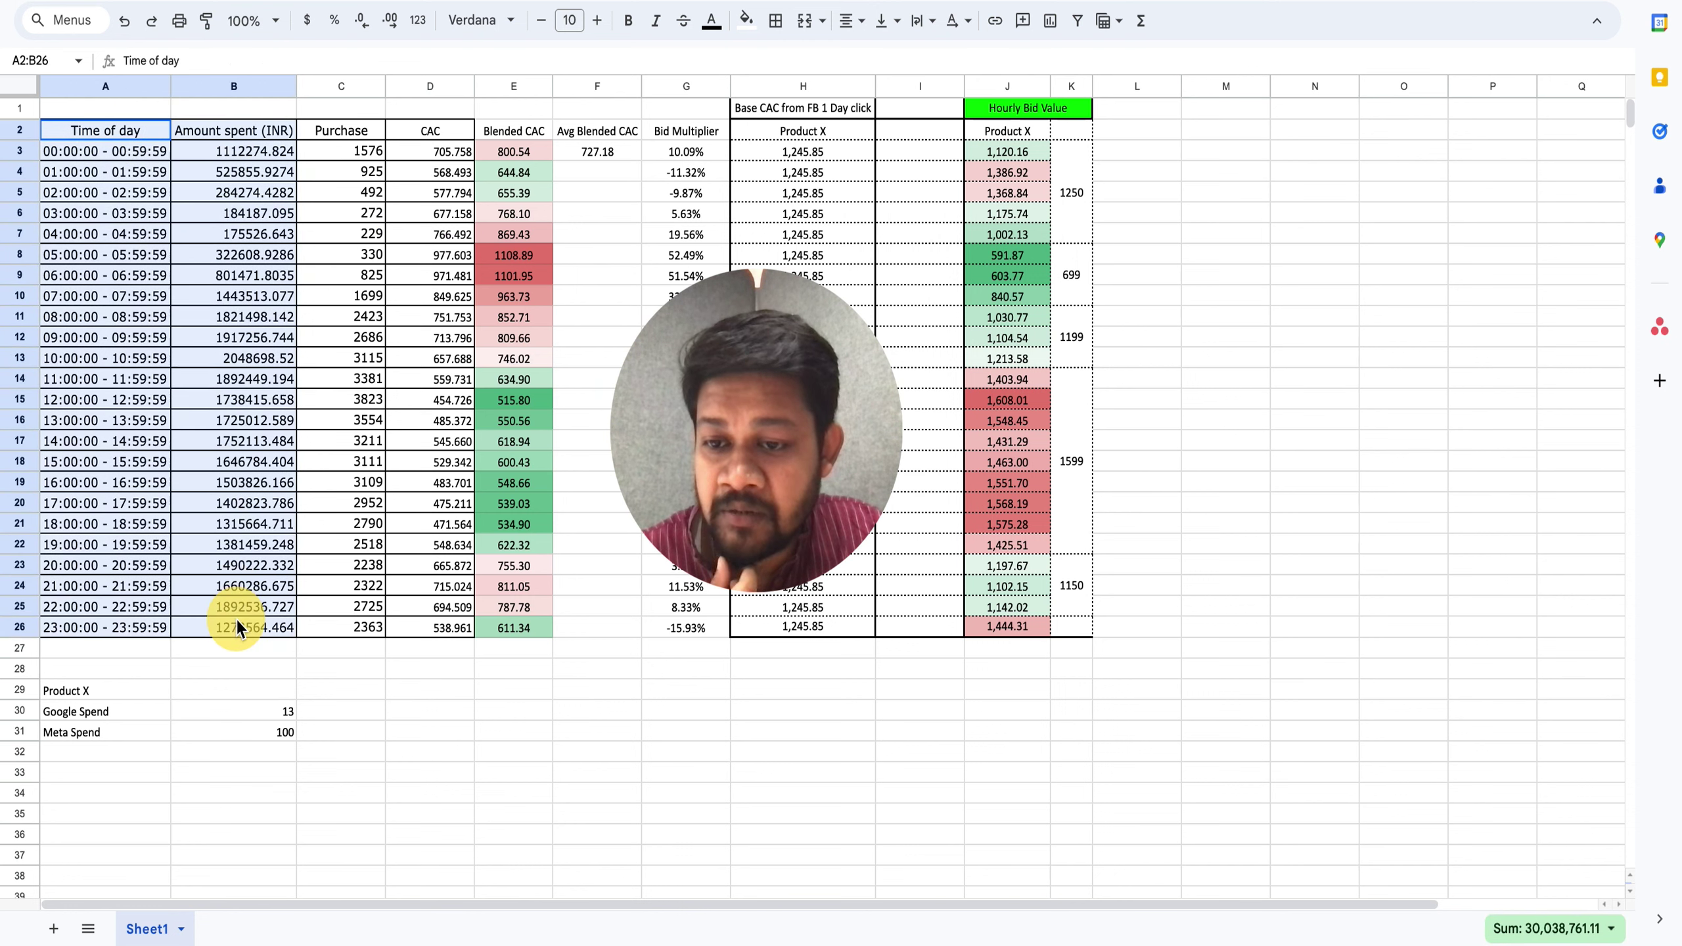
left_click(263, 237)
left_click_drag(159, 134, 247, 626)
left_click(380, 295)
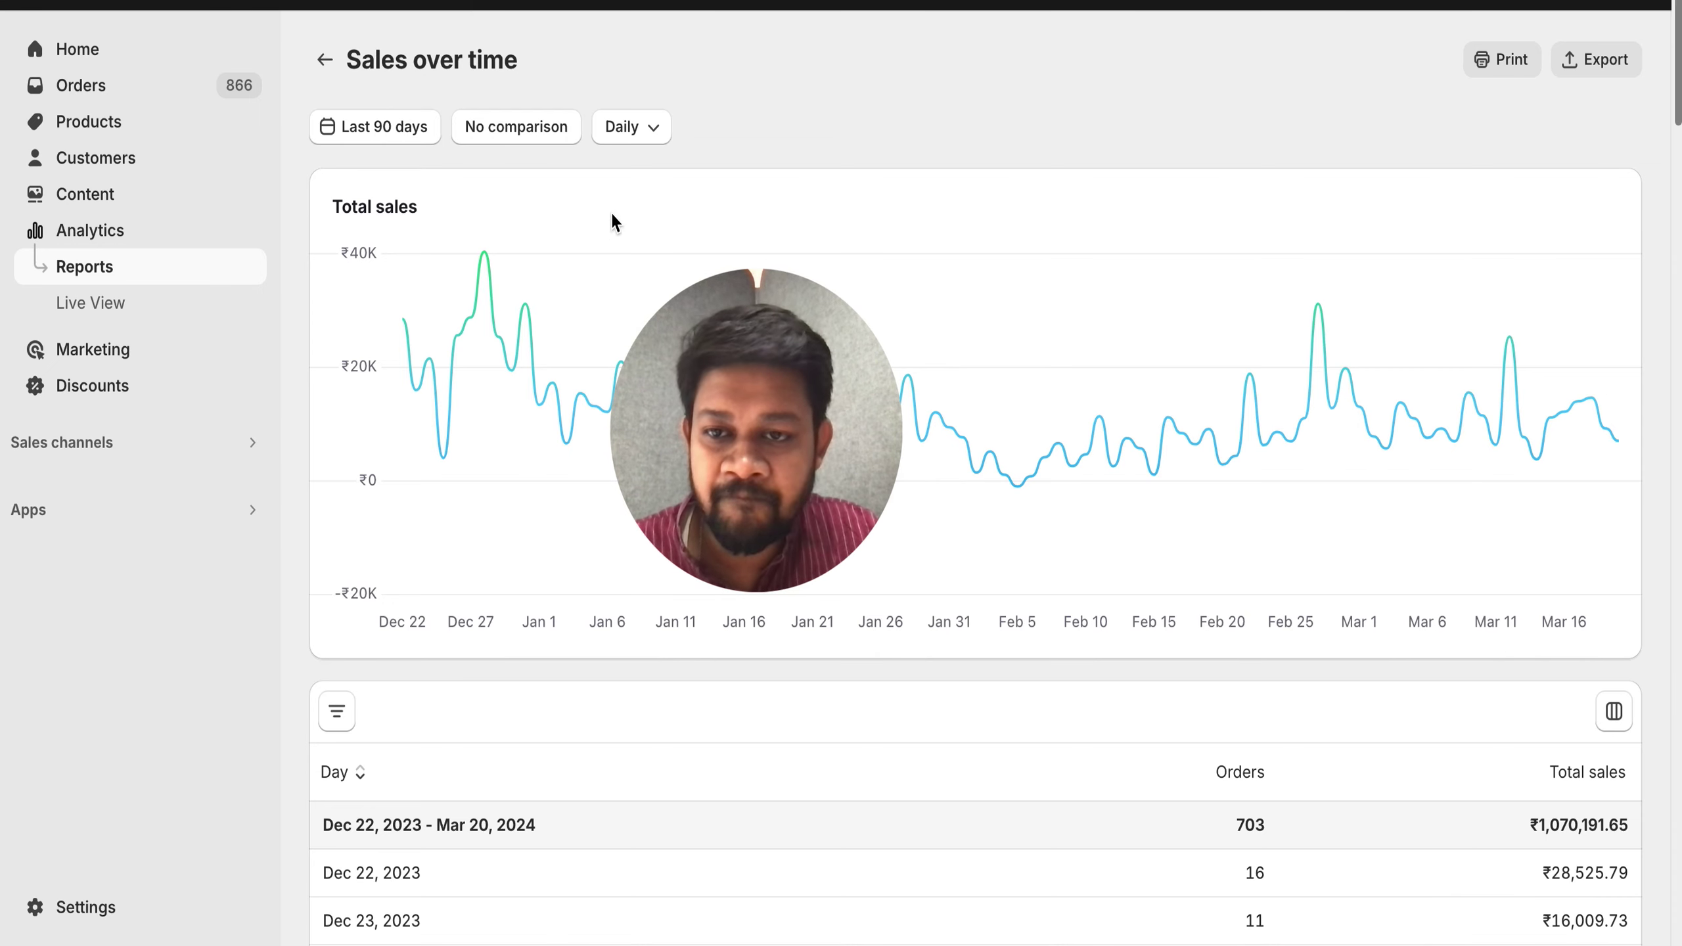
- In Shopify's Sales over time report for the last 90 days, change the grouping to Hourly
left_click_drag(351, 64, 523, 60)
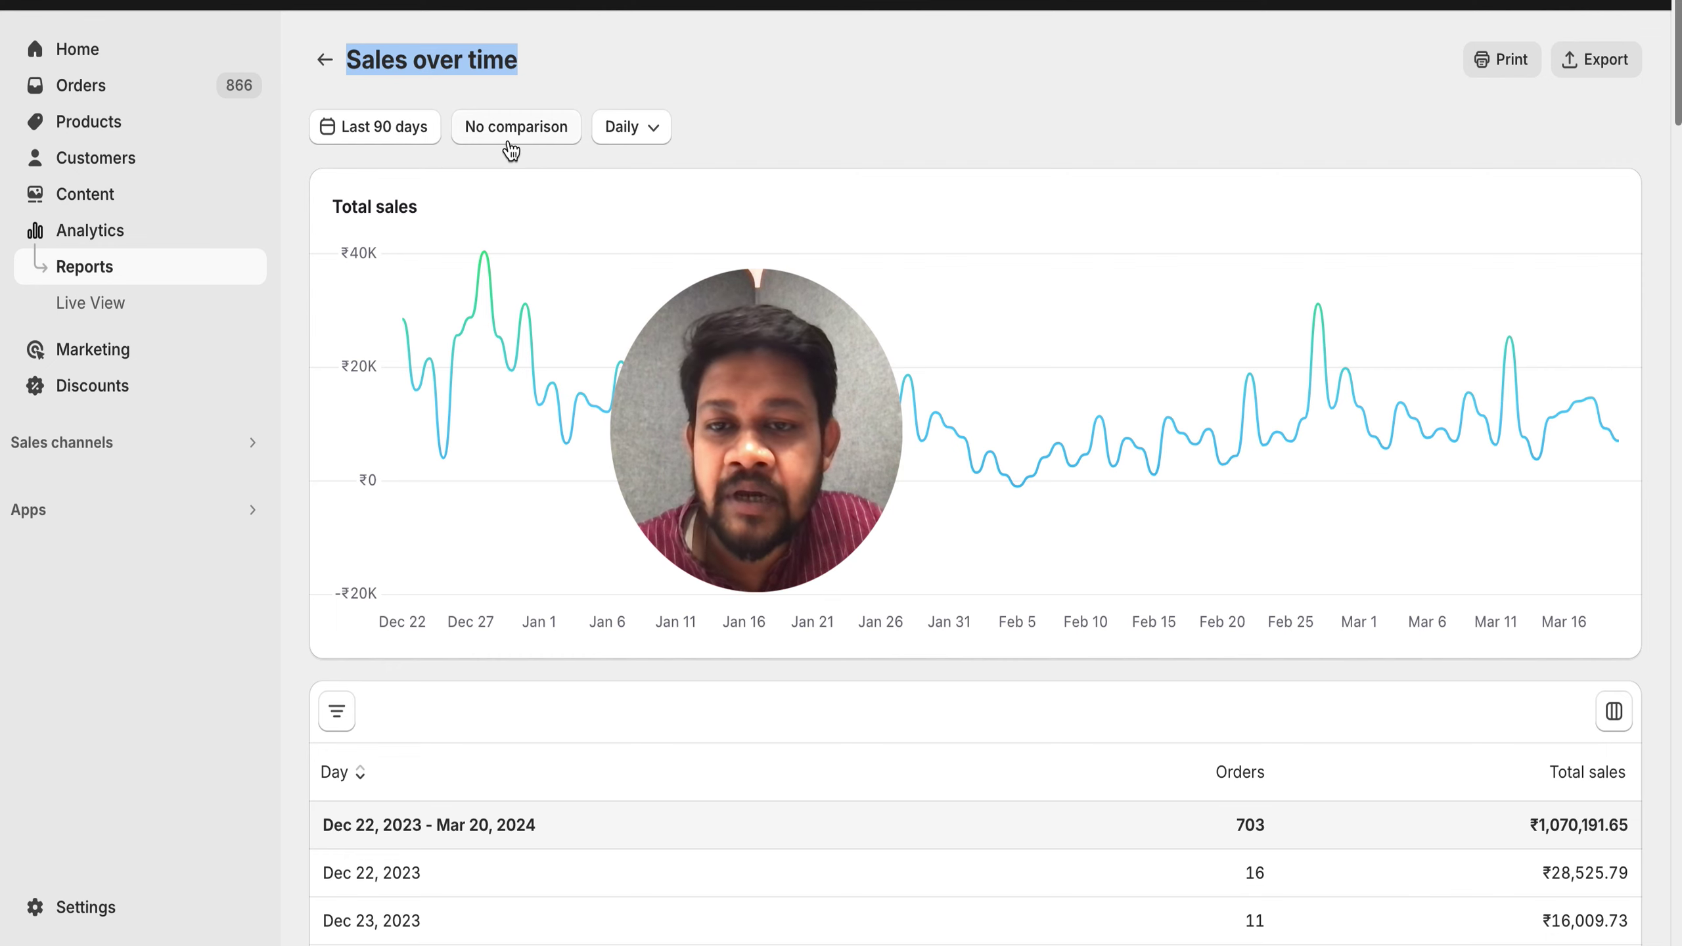
left_click(626, 136)
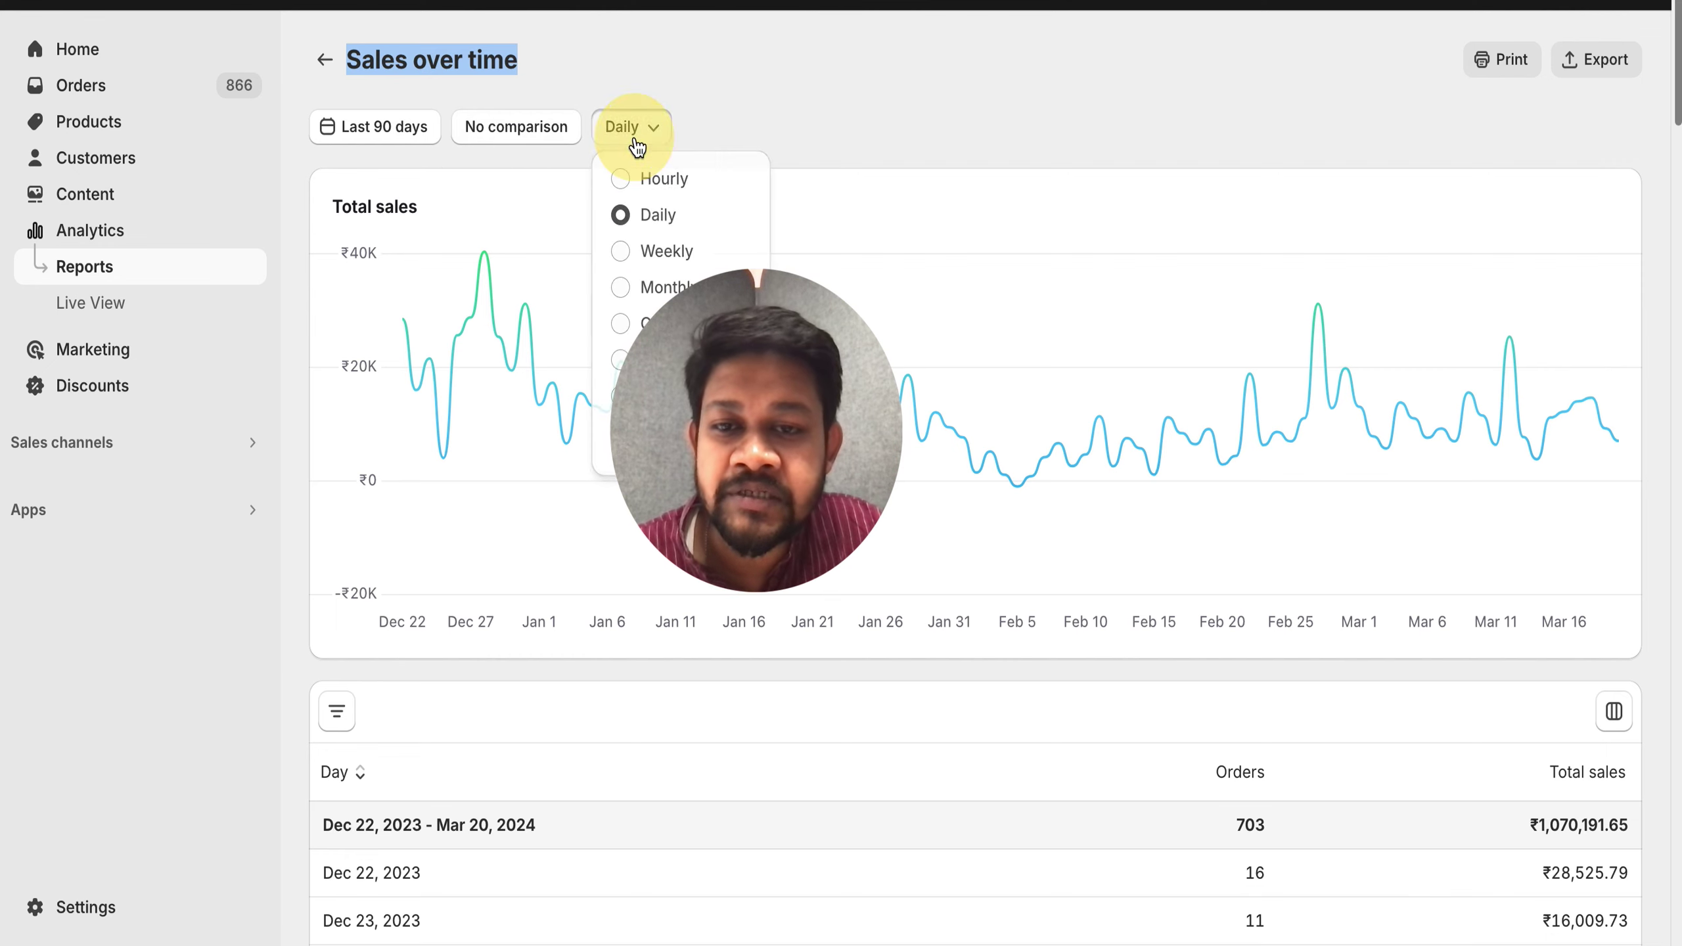
left_click(666, 180)
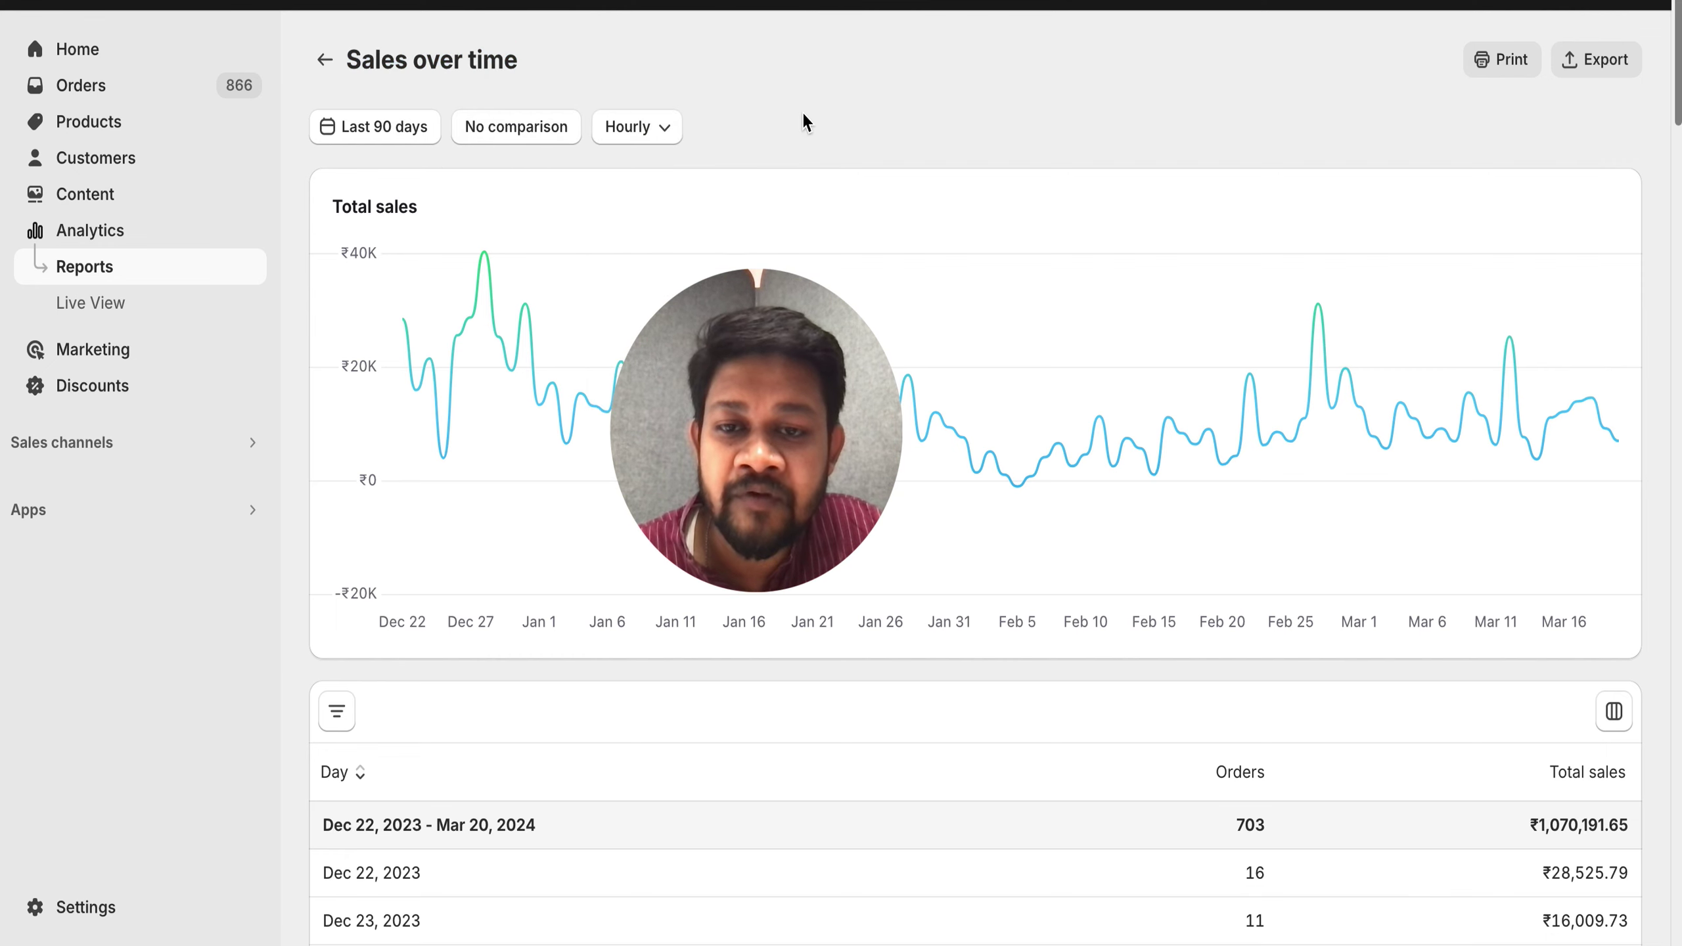
- Check the column options of the hourly sales table for the Orders metric, leaving the selection as it is
scroll(1133, 481, "down", 8)
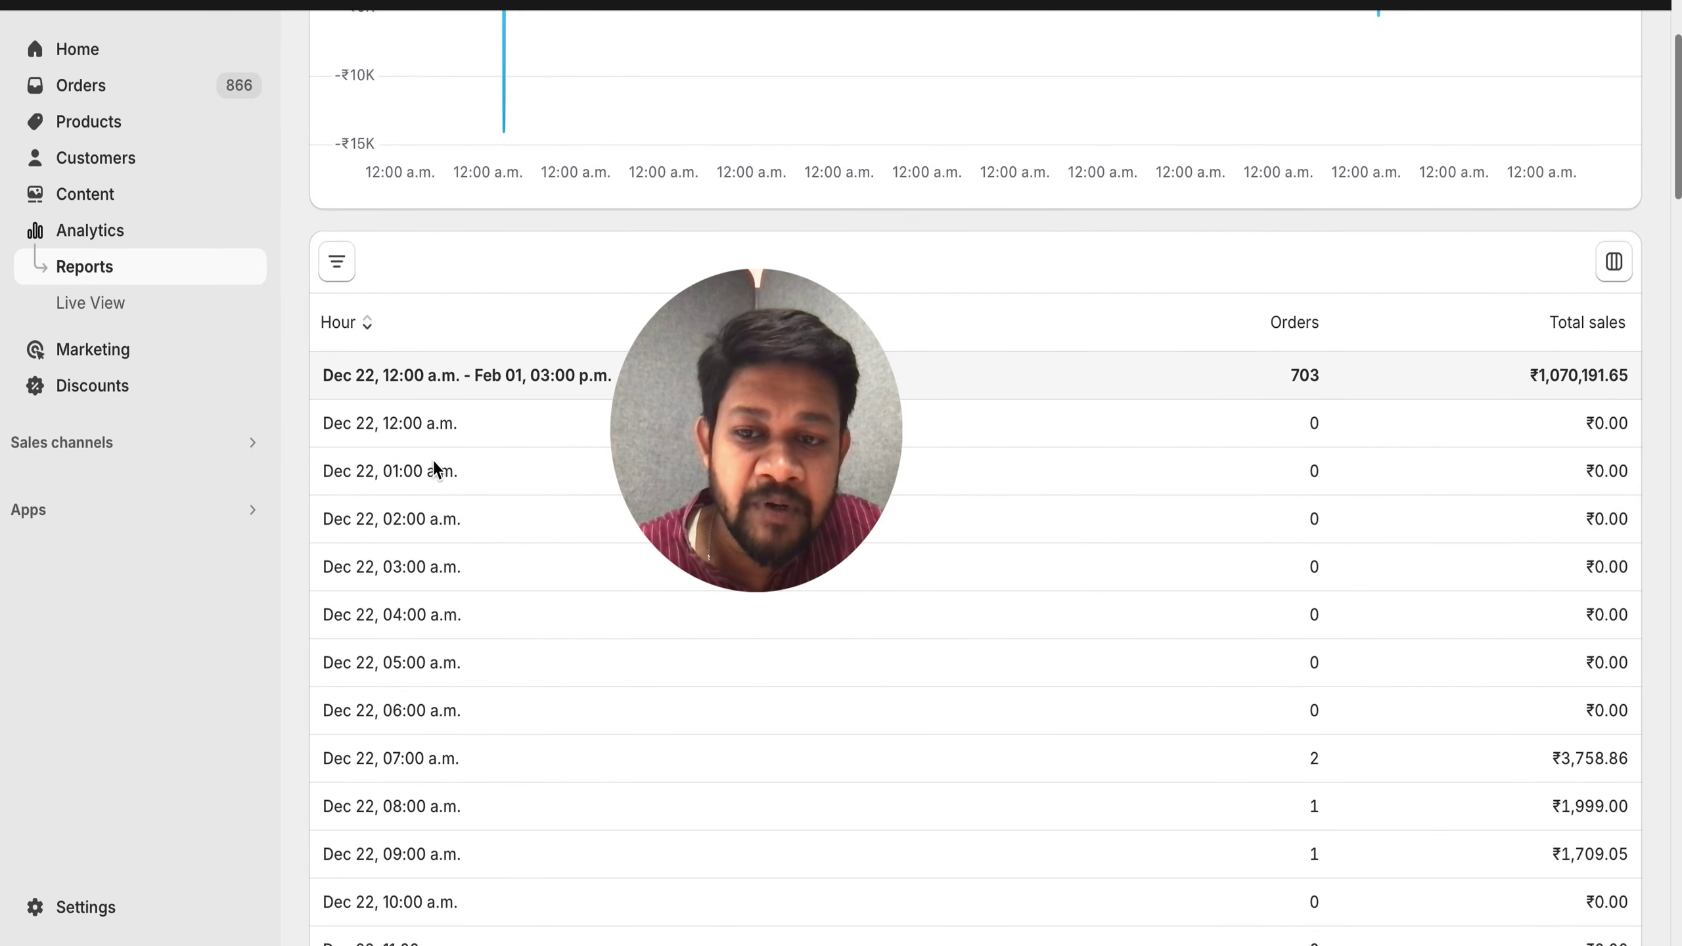
left_click(1613, 261)
scroll(1463, 469, "down", 10)
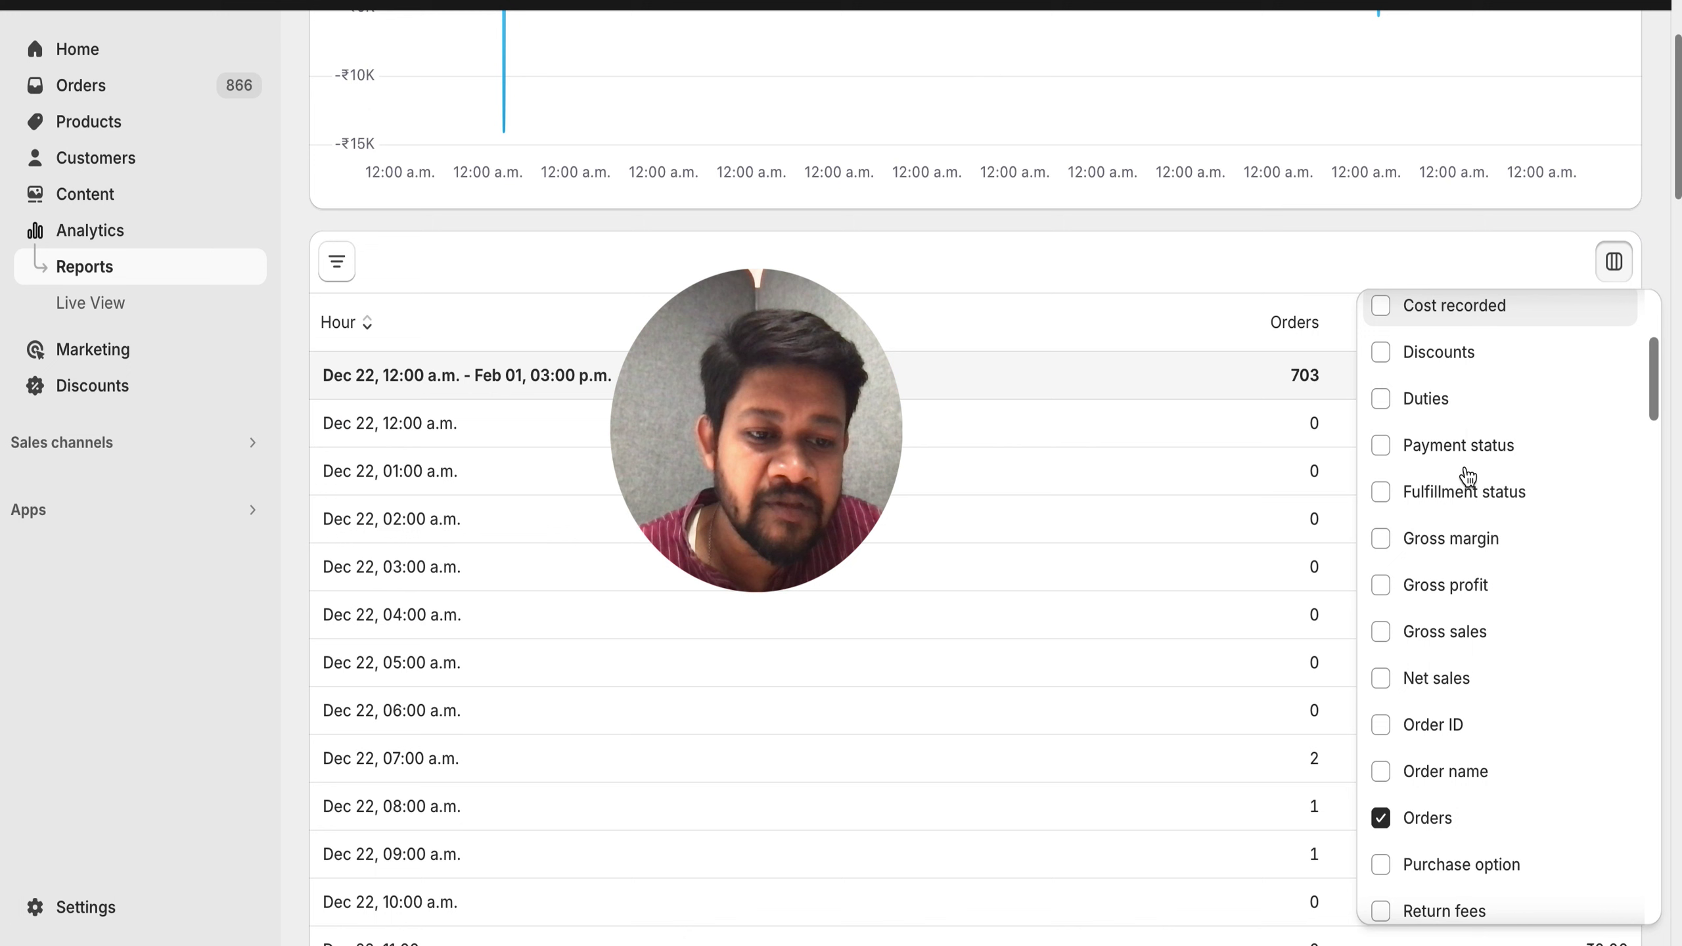
scroll(1397, 646, "down", 8)
scroll(1401, 687, "up", 15)
scroll(1402, 686, "down", 4)
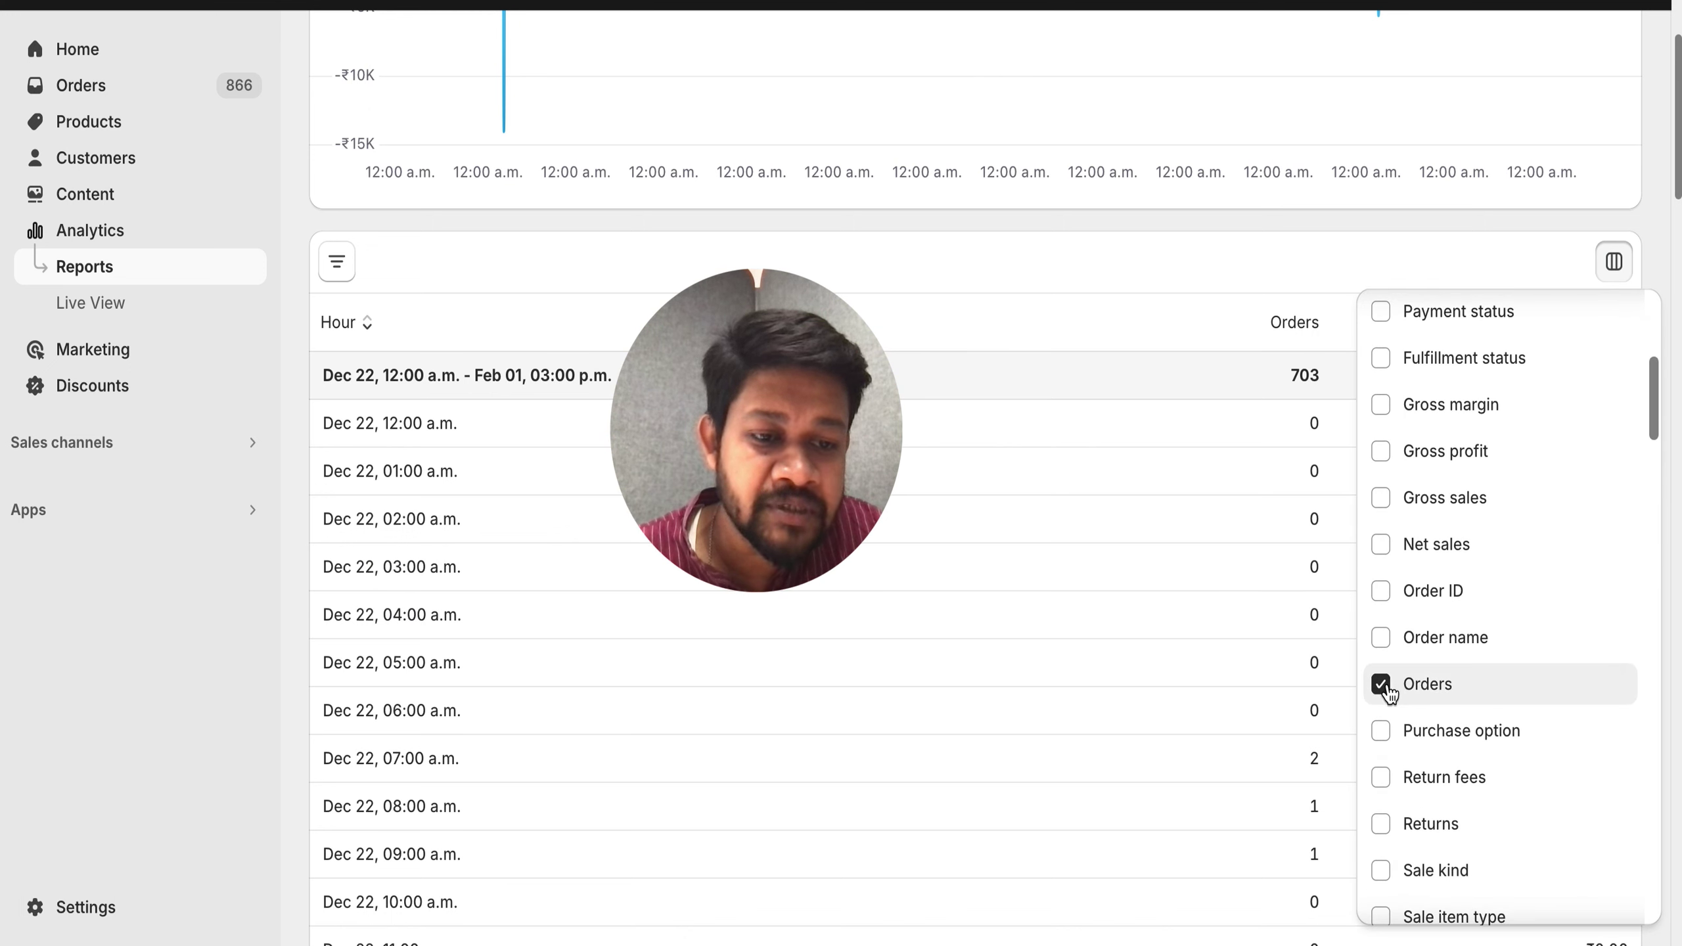
left_click(1453, 262)
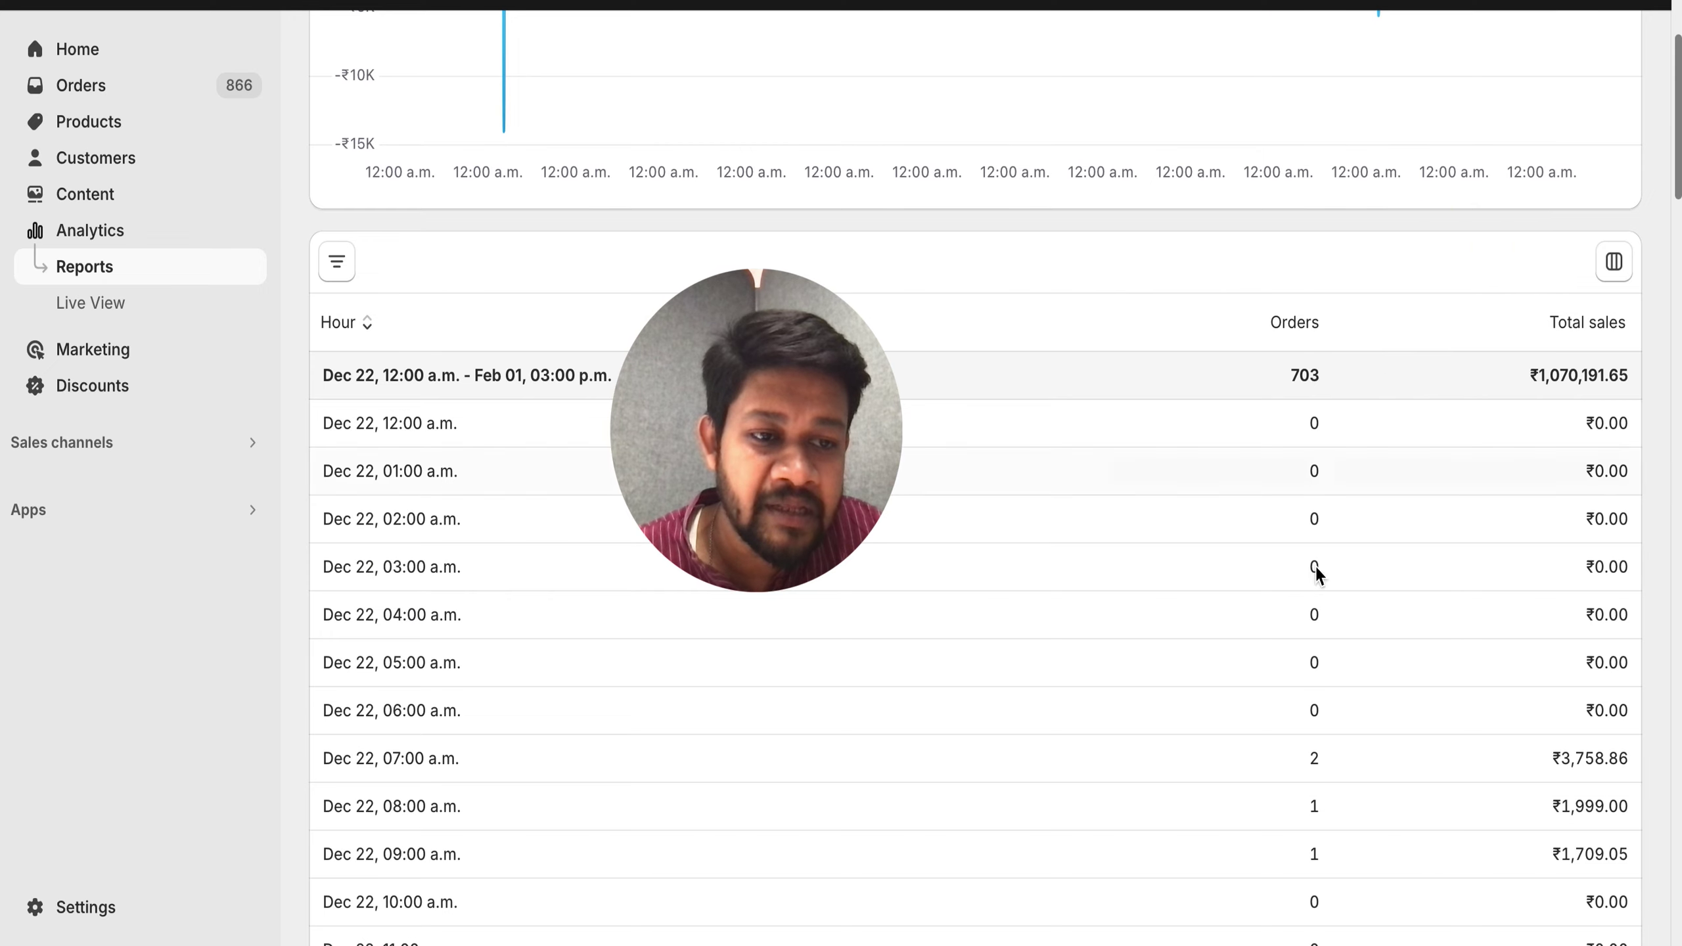
- Examine the hourly rows of orders and total sales in the Sales over time table
scroll(1310, 565, "down", 1)
scroll(1311, 596, "down", 2)
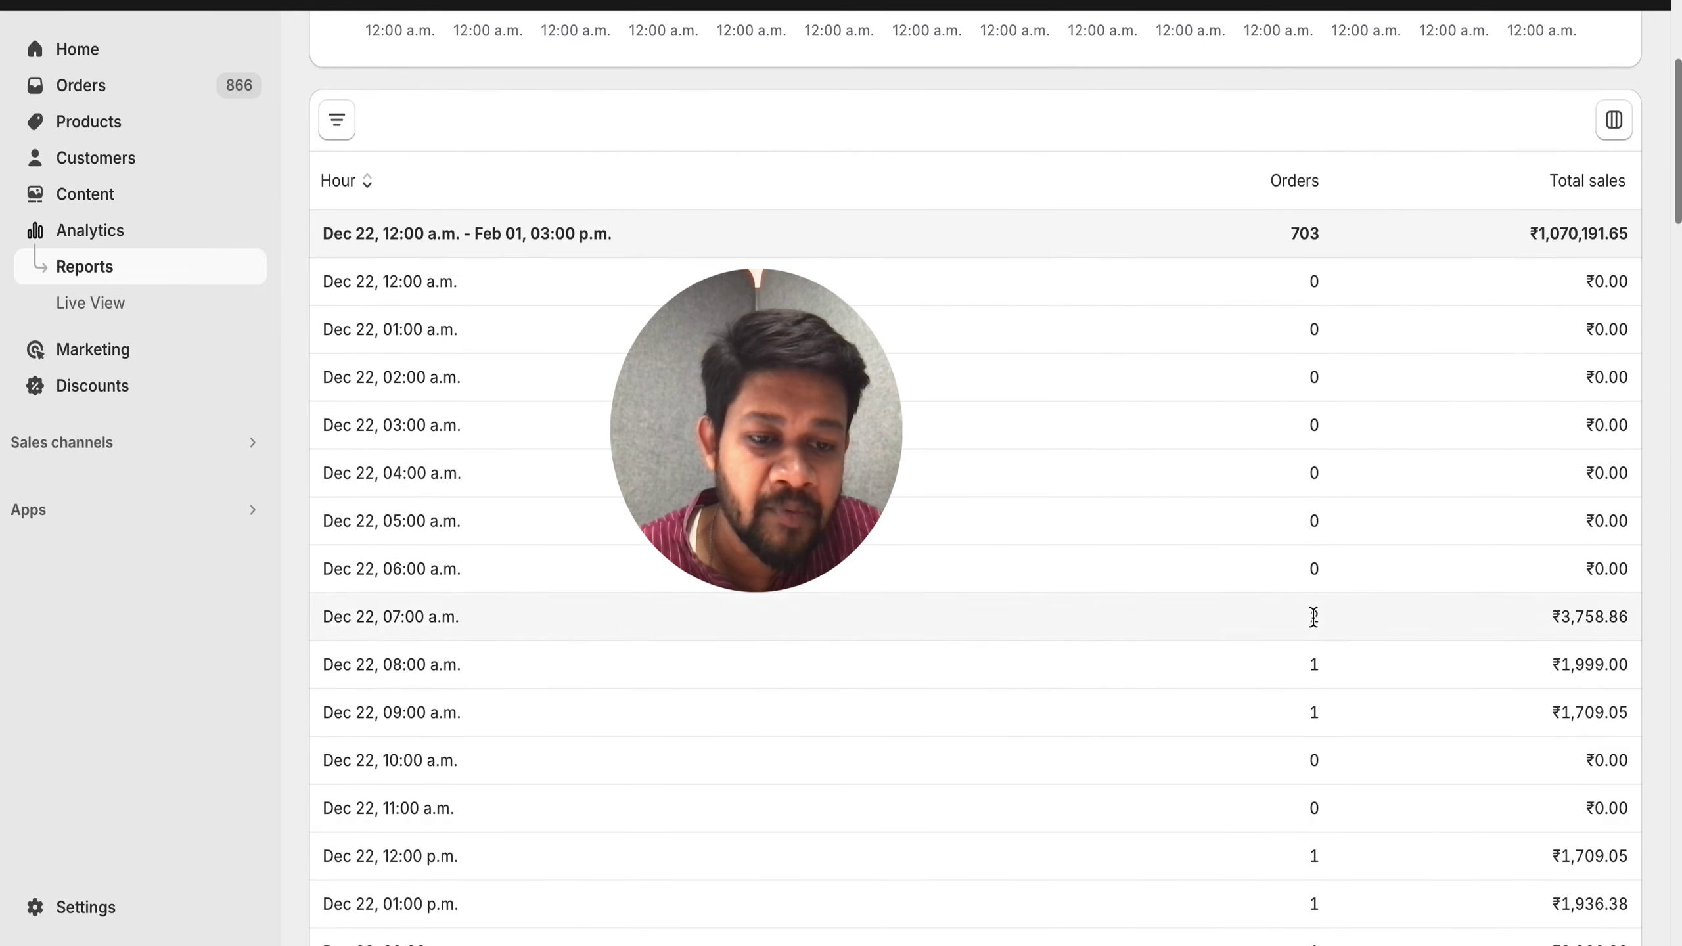
scroll(1315, 649, "down", 4)
scroll(1314, 633, "down", 3)
scroll(1333, 450, "up", 8)
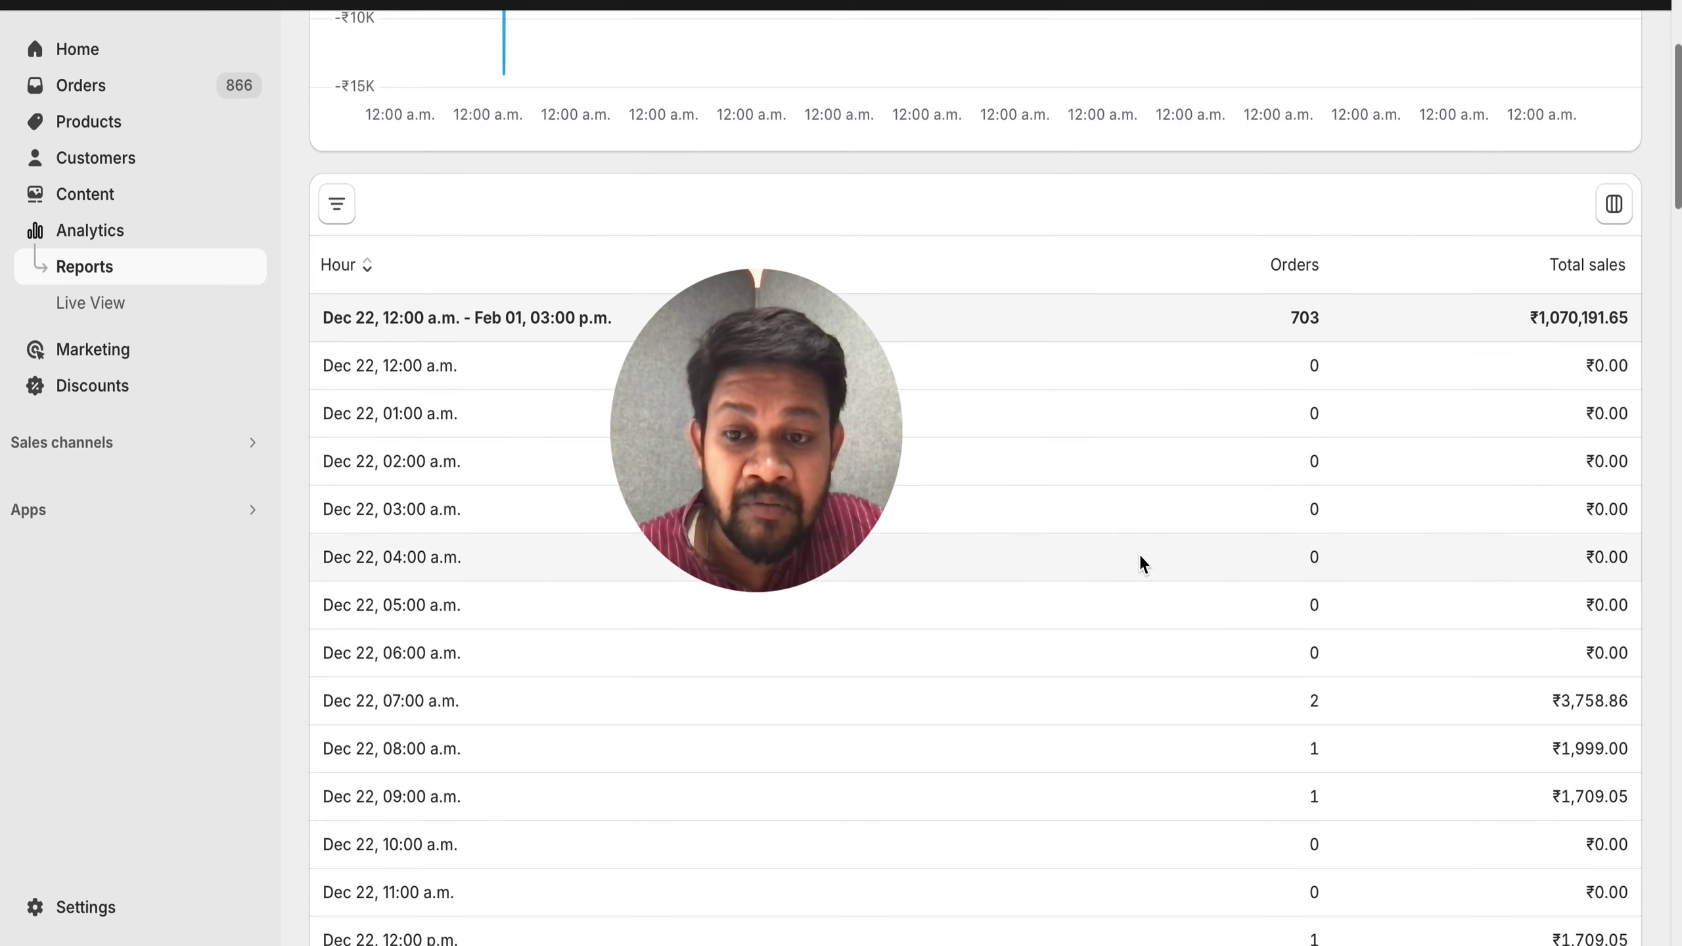
scroll(519, 440, "up", 1)
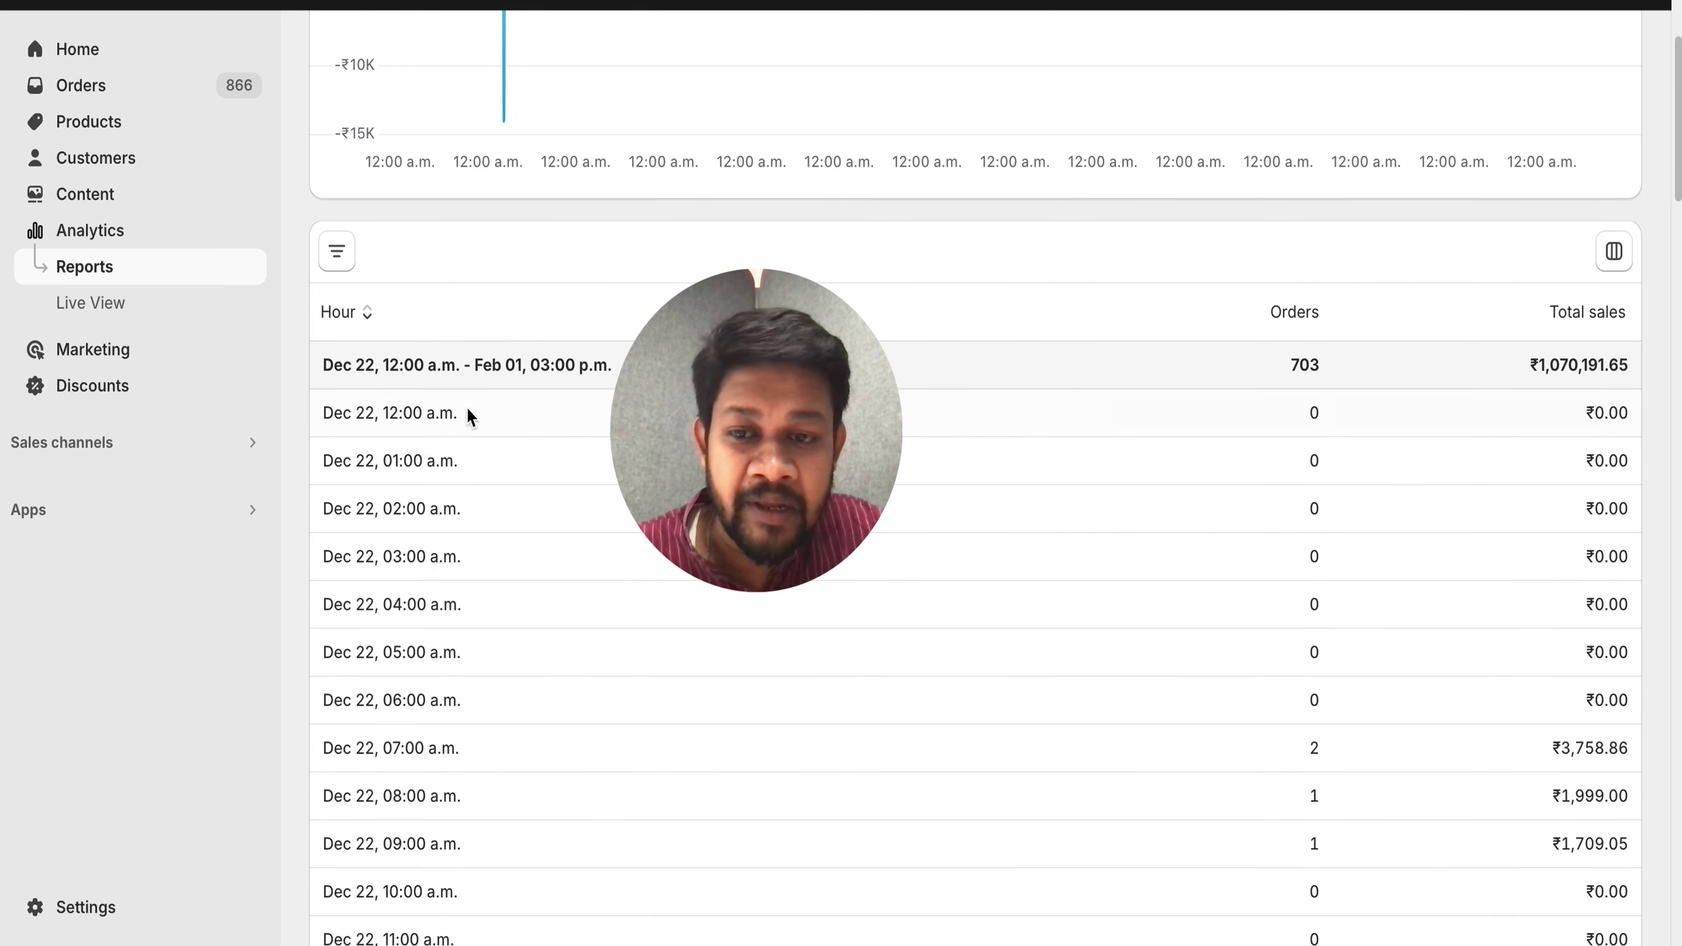
scroll(465, 480, "up", 8)
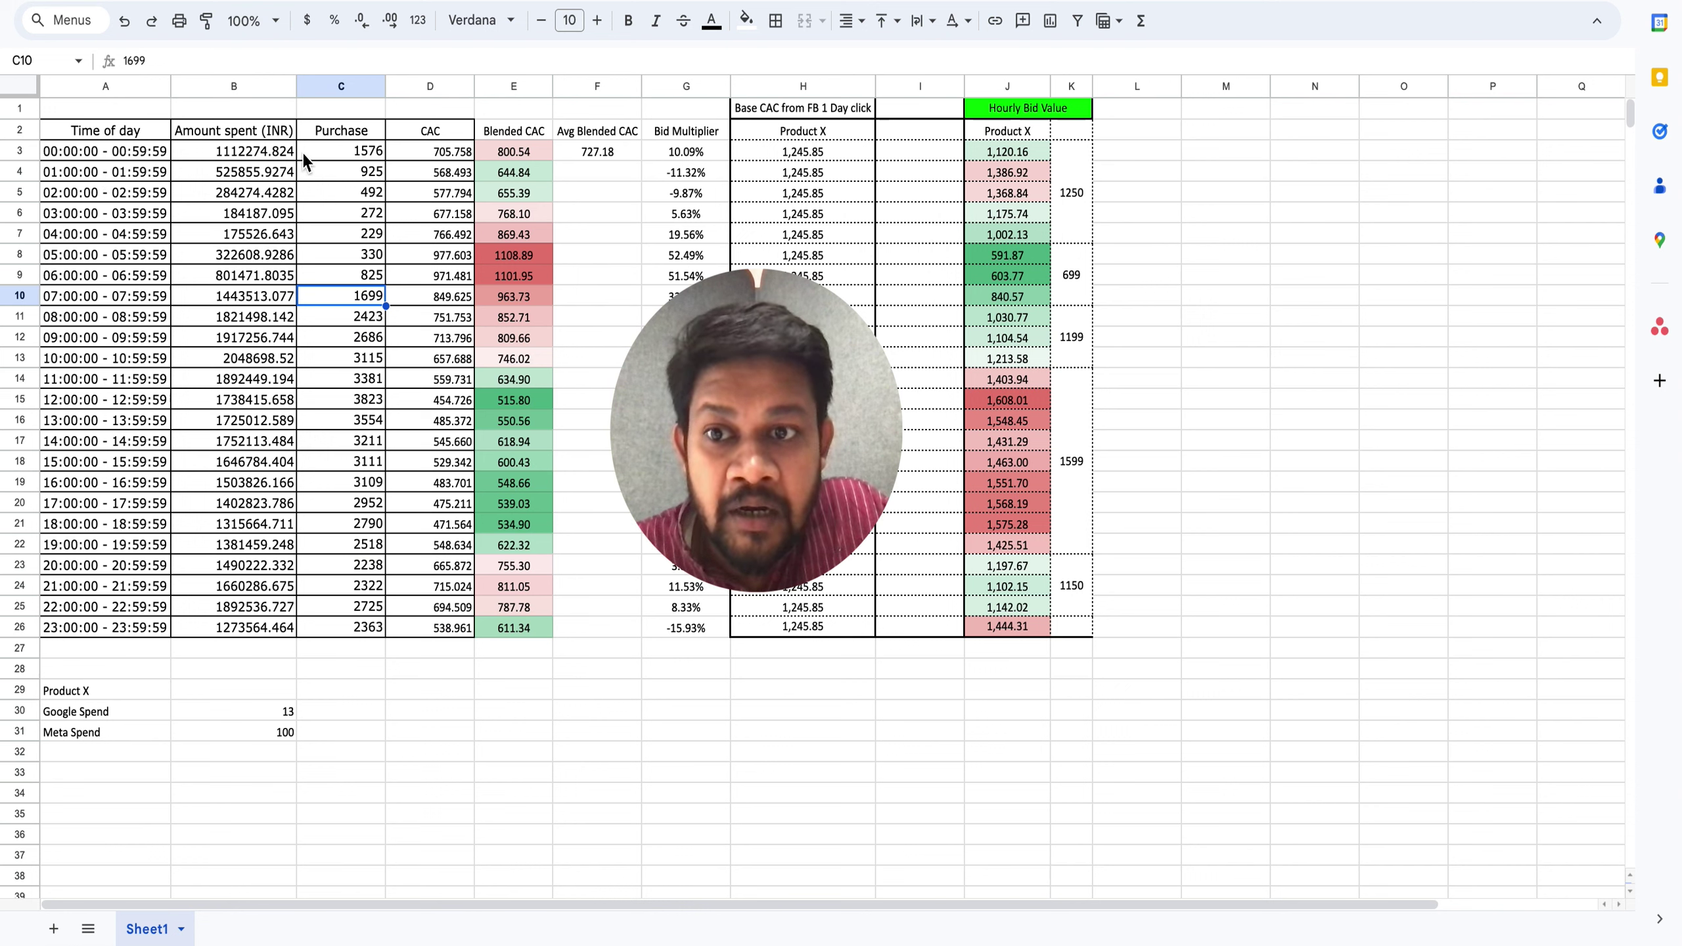
- In the Google Sheets spreadsheet, review the midnight hour's time and purchase cells and inspect the CAC formula in D3
left_click(132, 156)
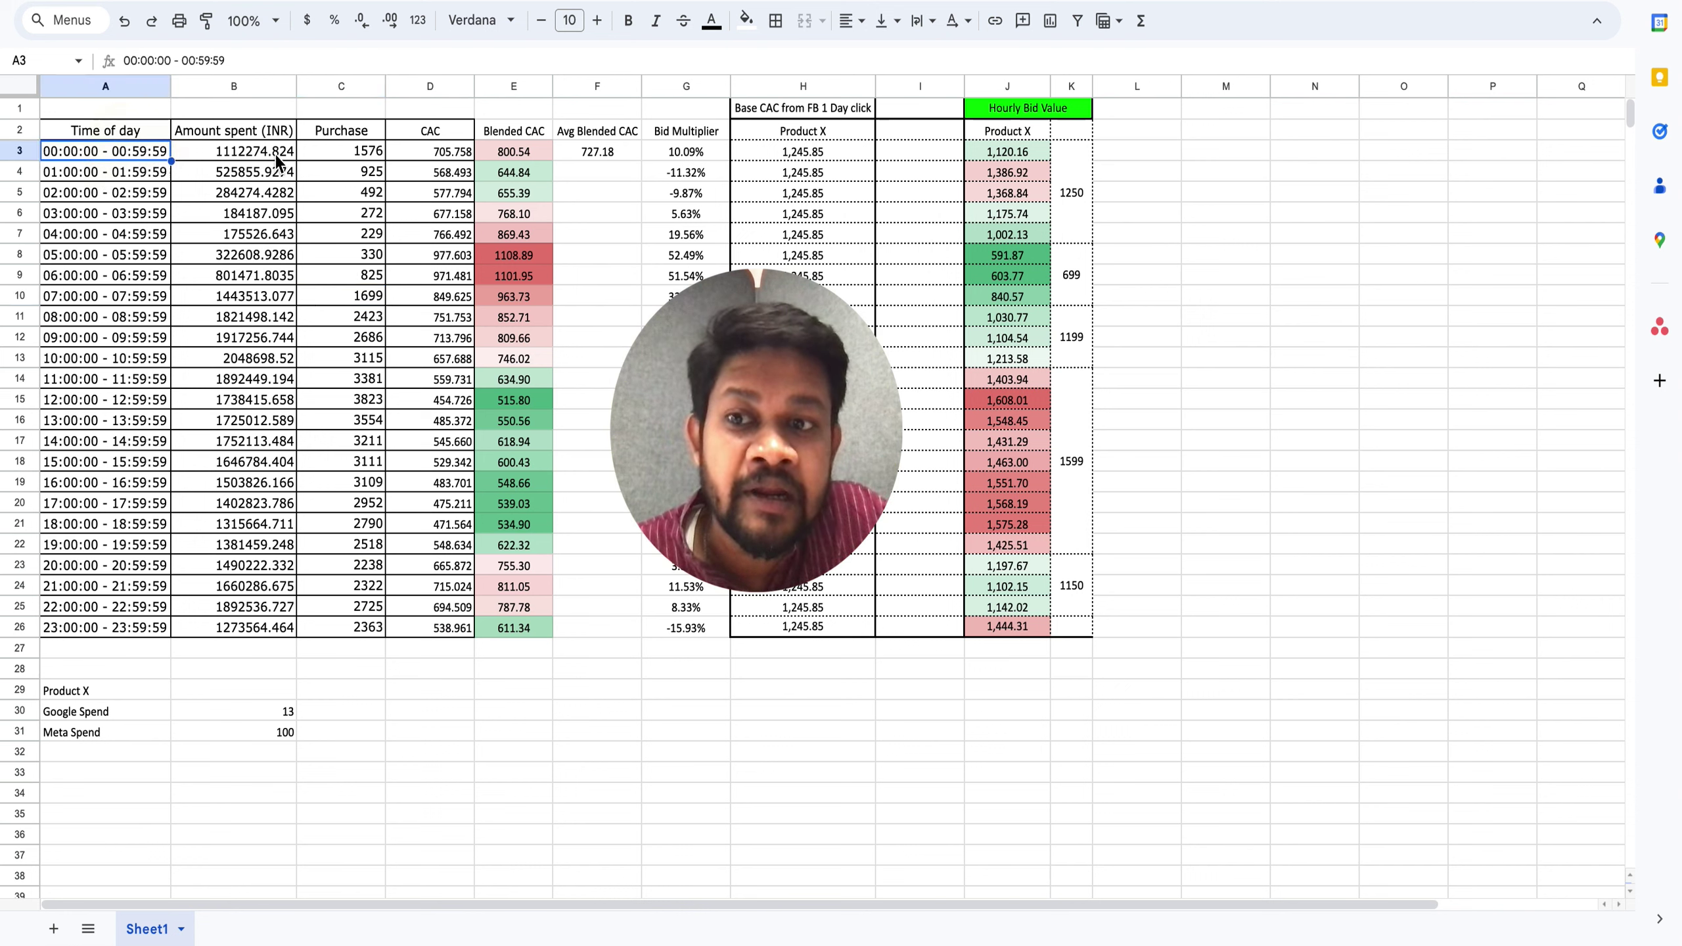
left_click(349, 158)
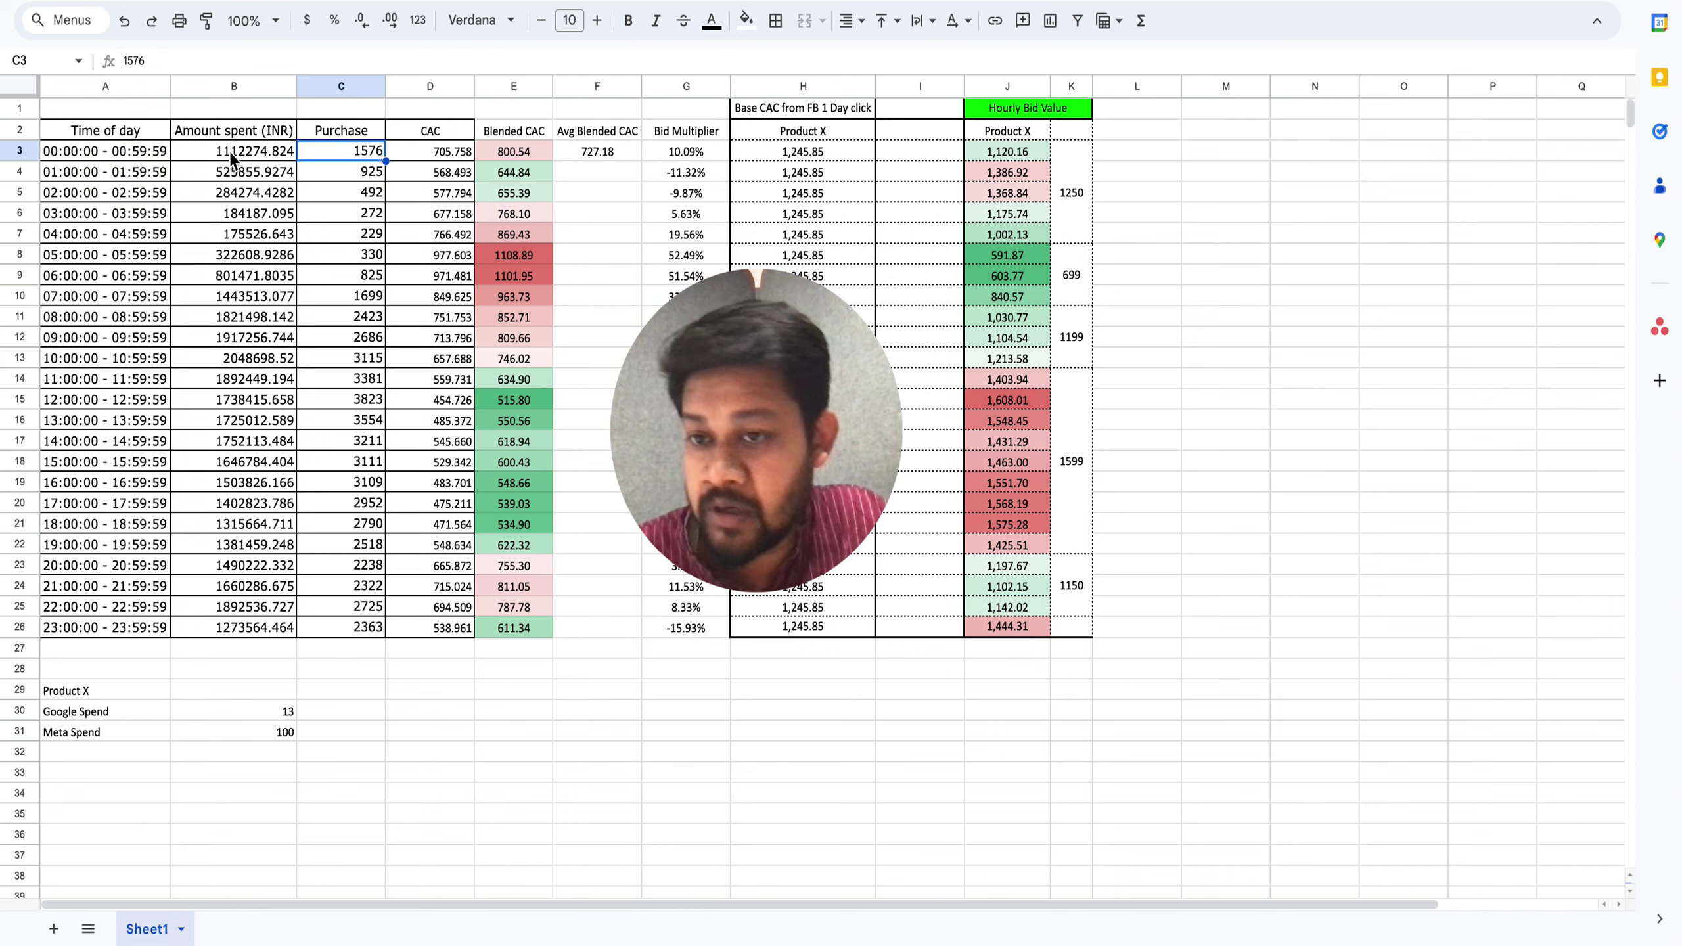
left_click(333, 163)
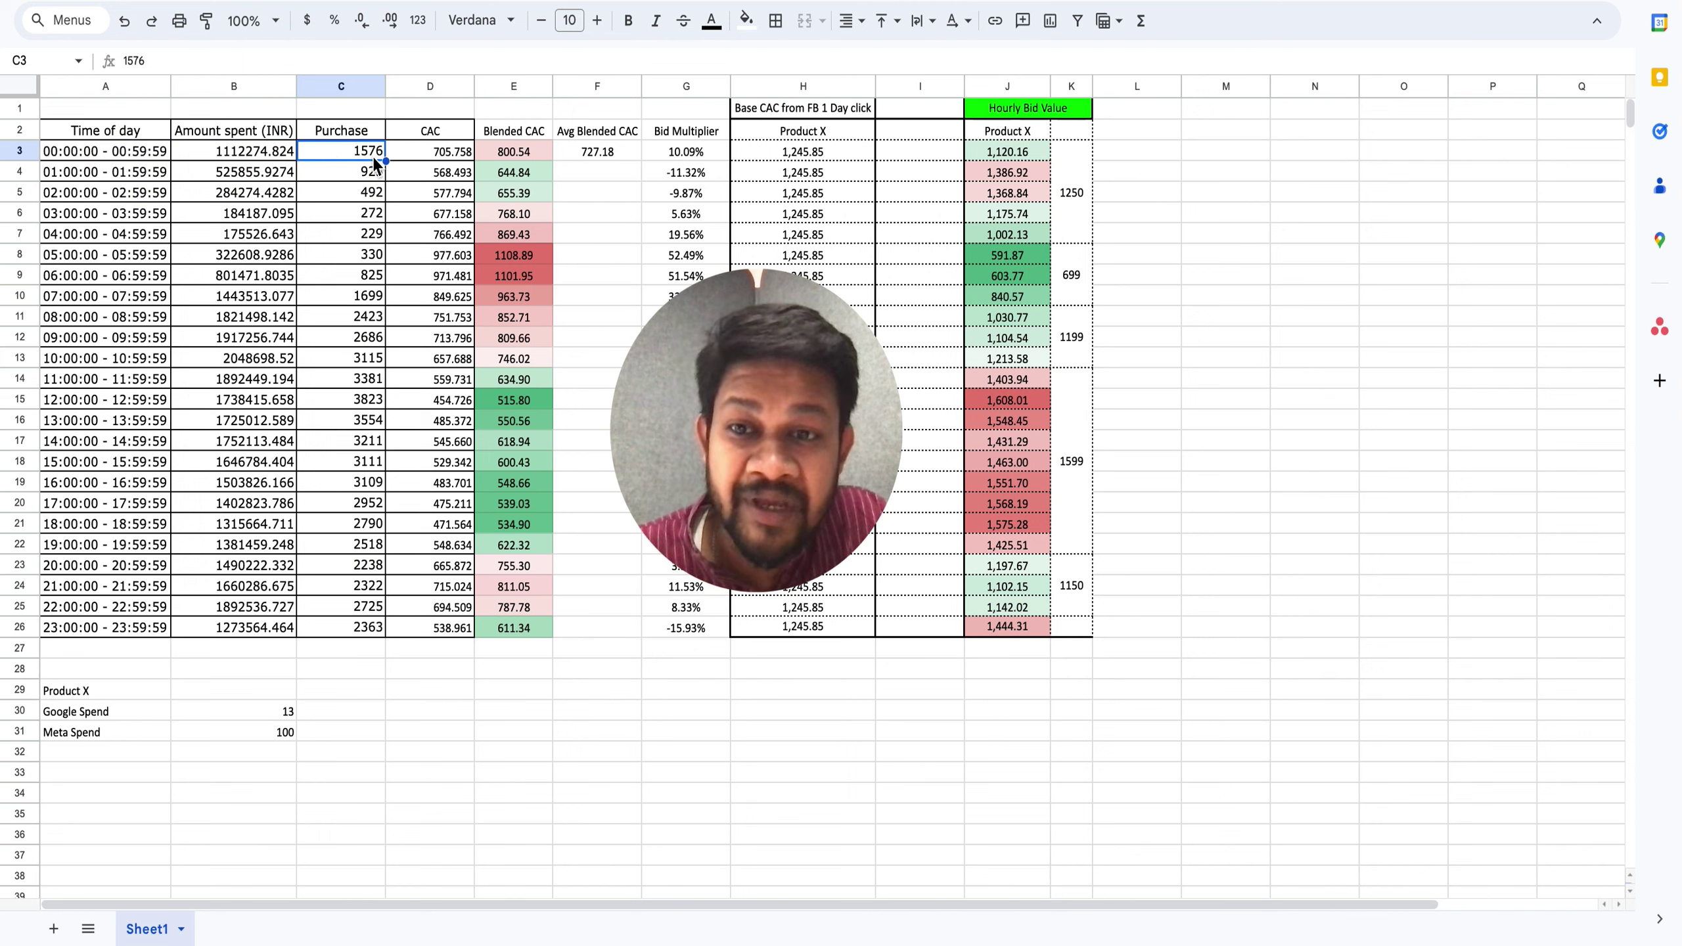
left_click(414, 157)
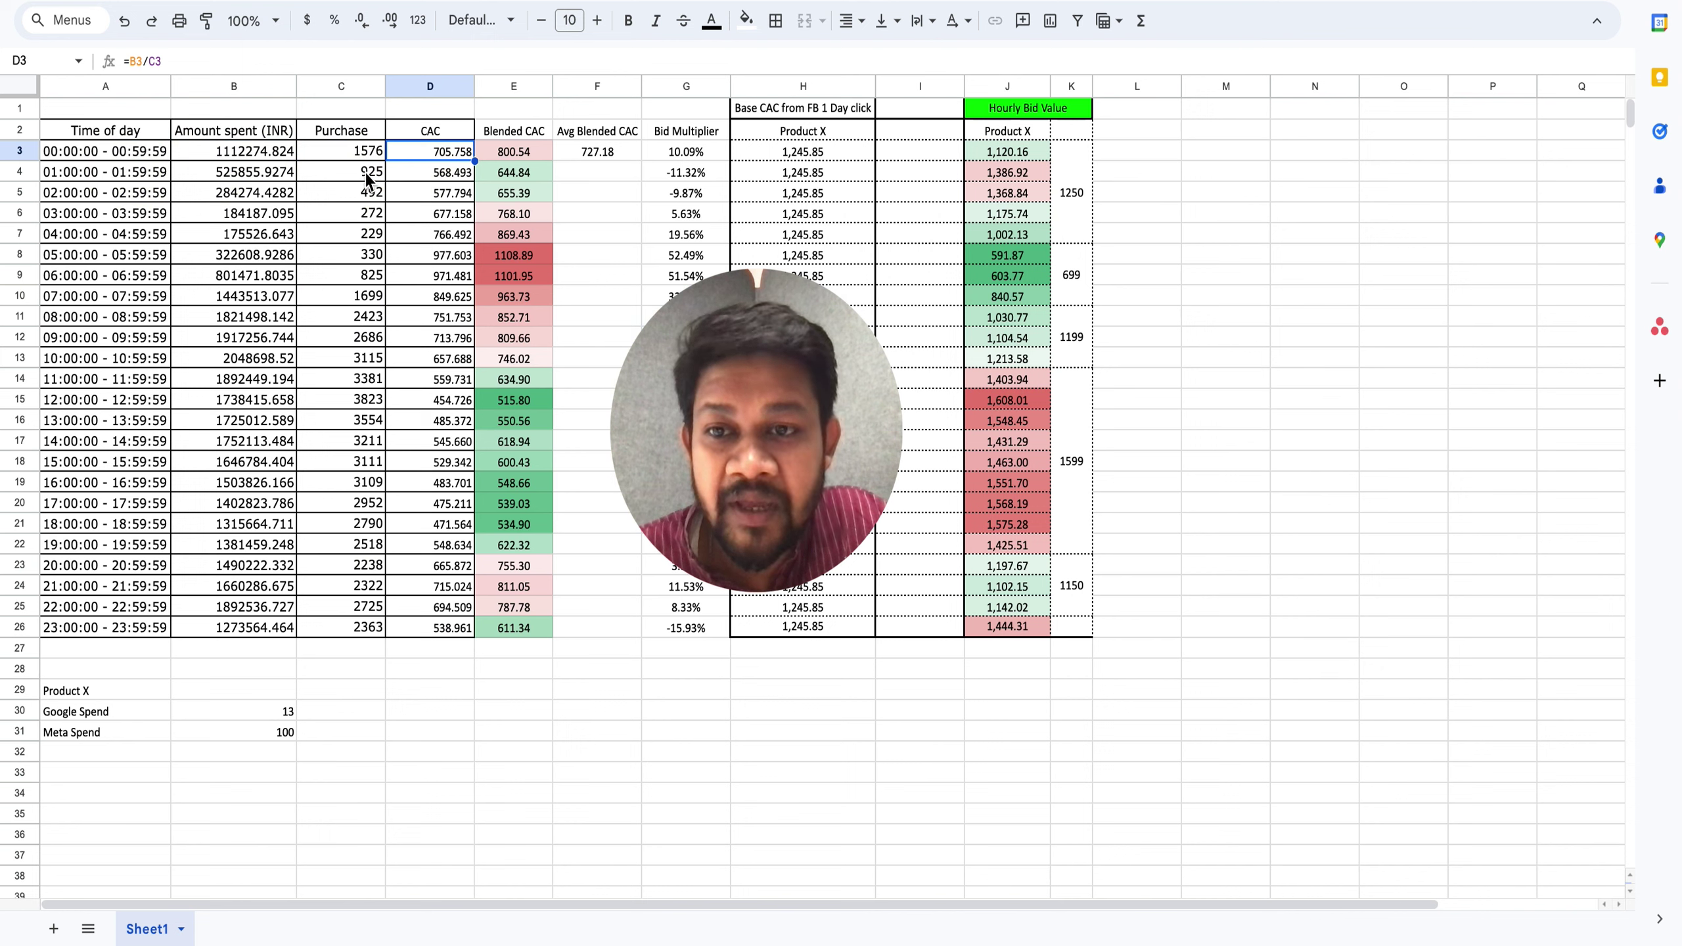
double_click(427, 152)
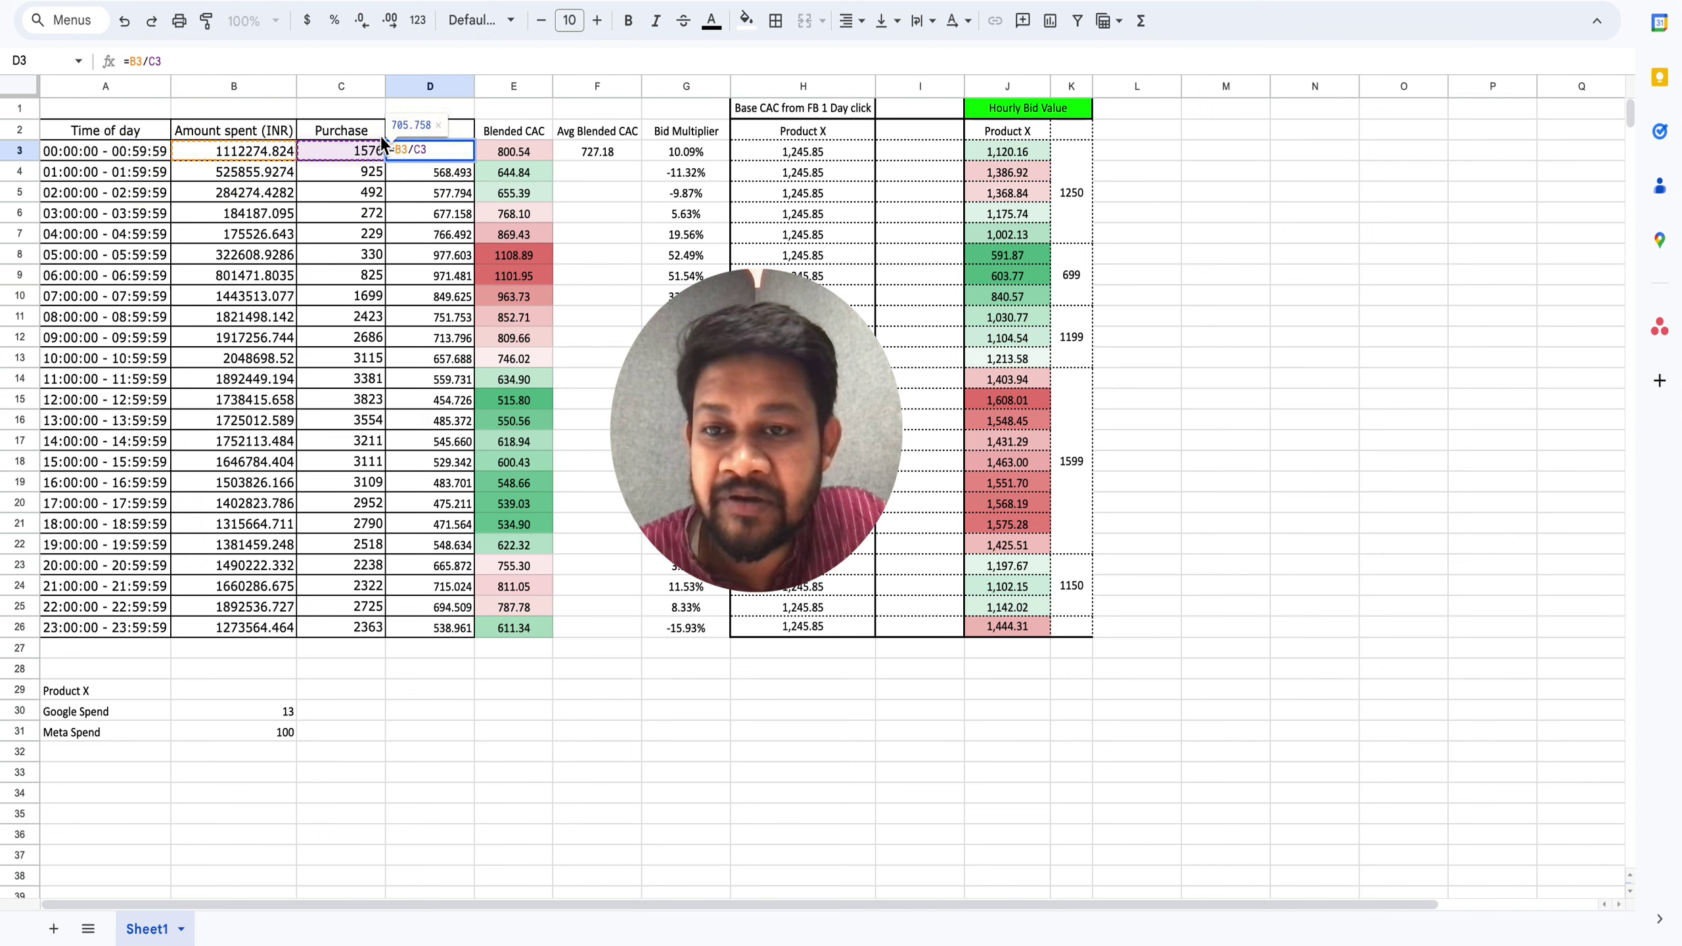
key("Escape")
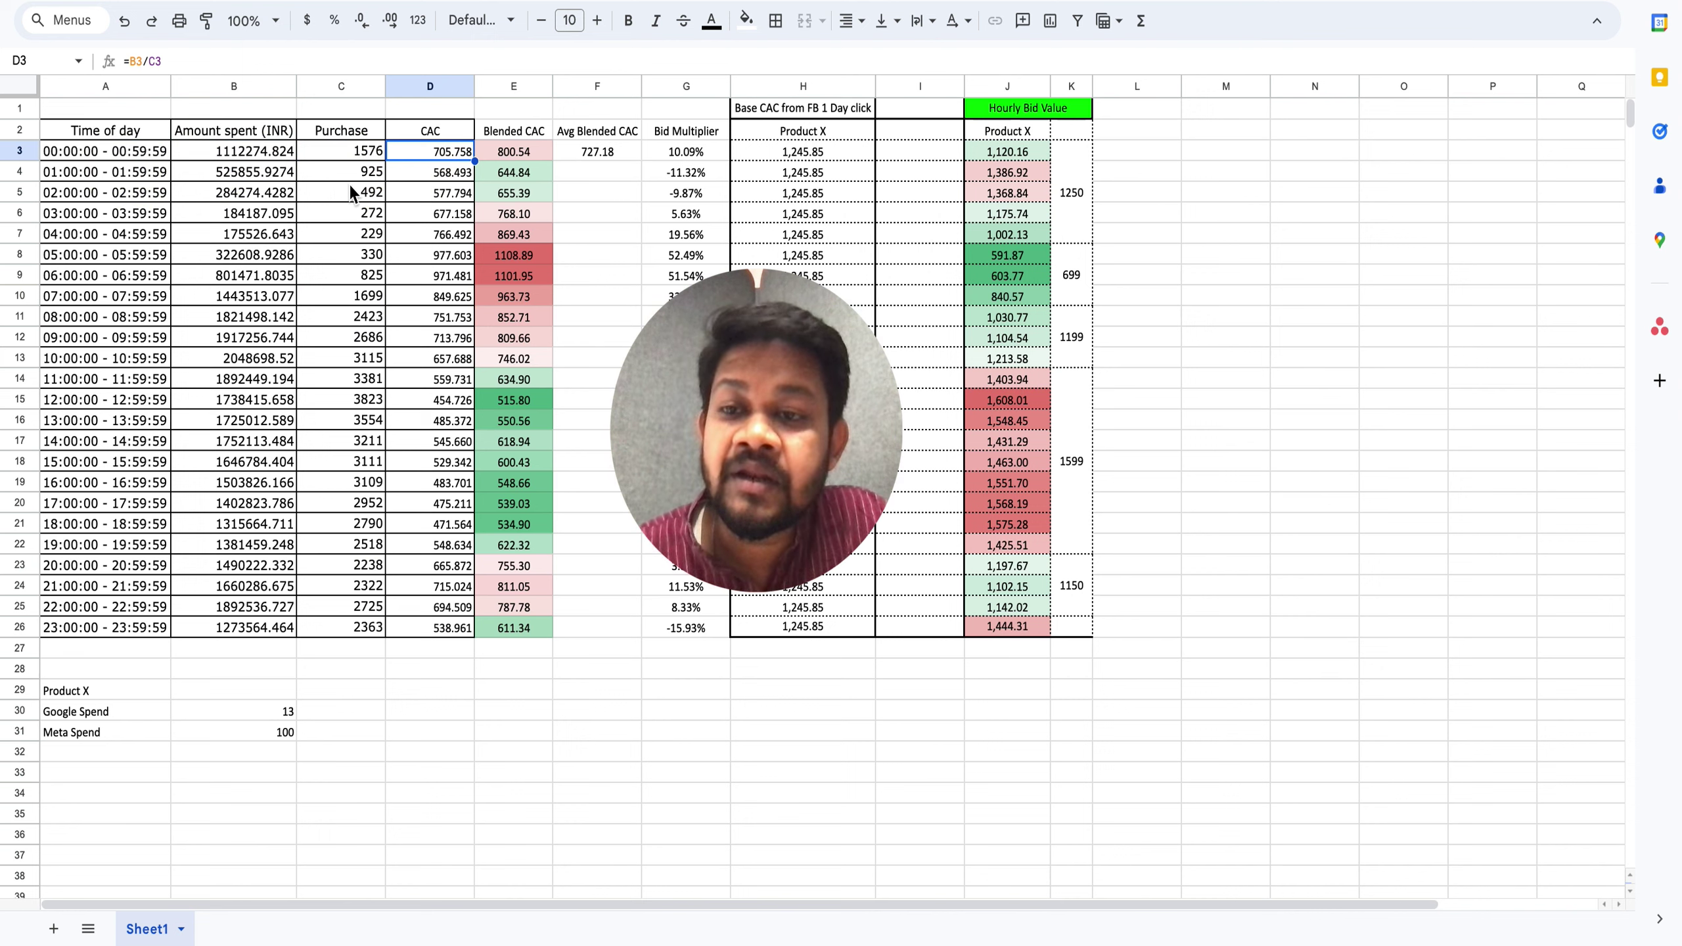
- Highlight the whole Amount spent (INR) column for review, starting from its first hourly value in B3
left_click(221, 158)
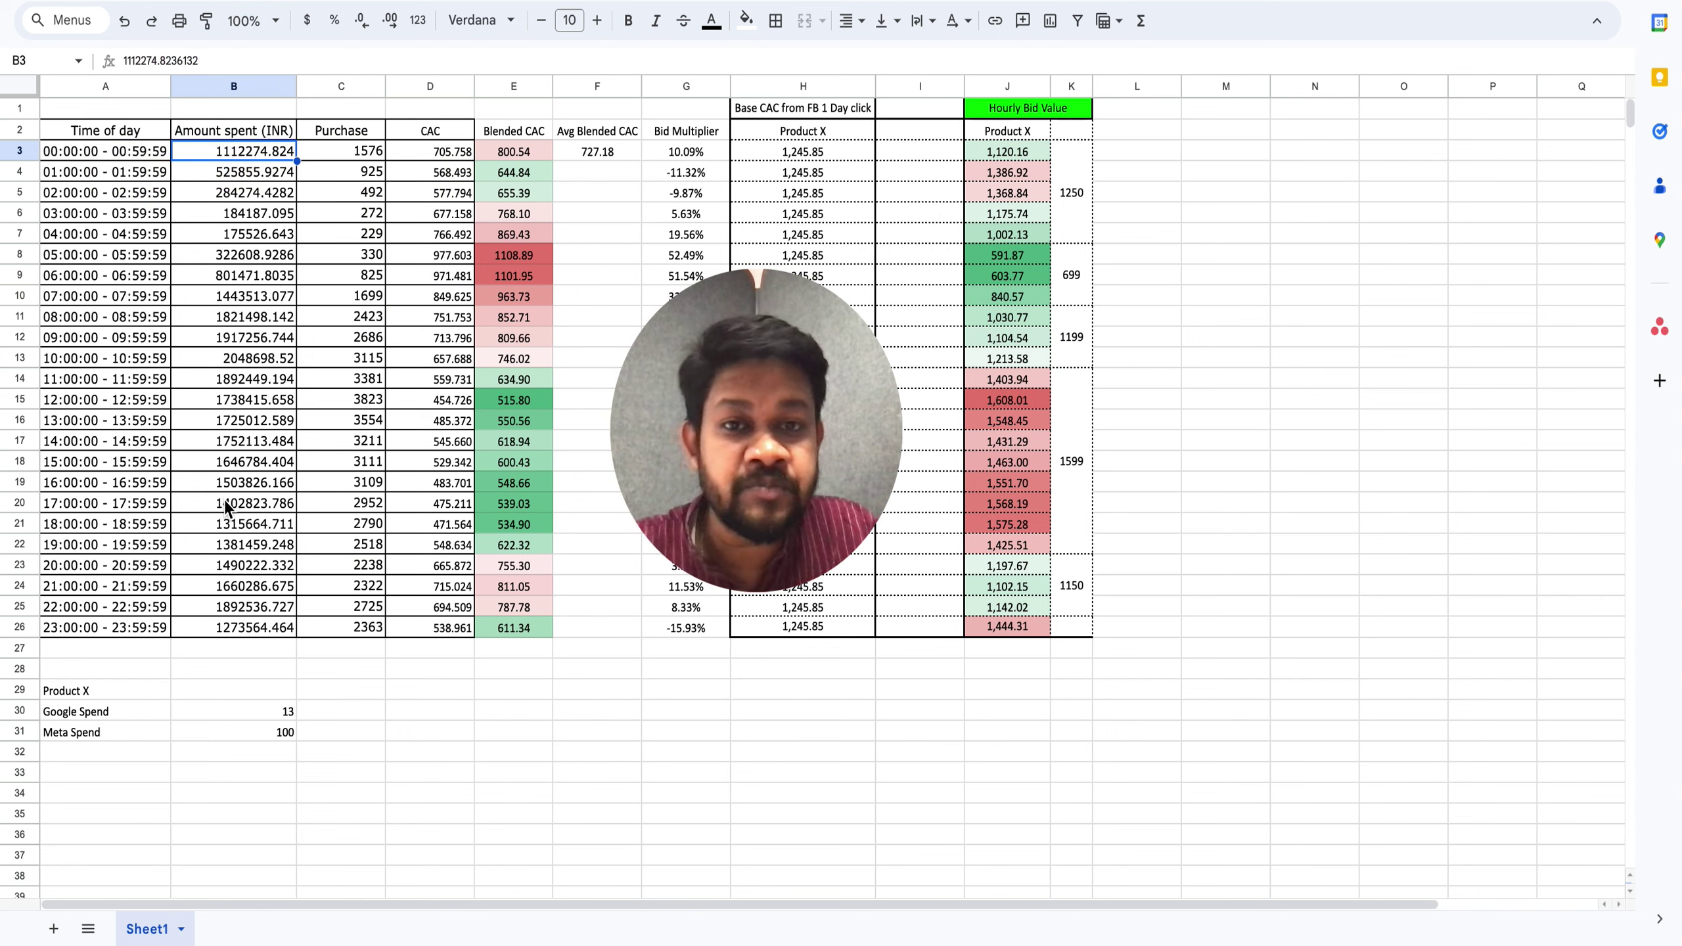
left_click(246, 88)
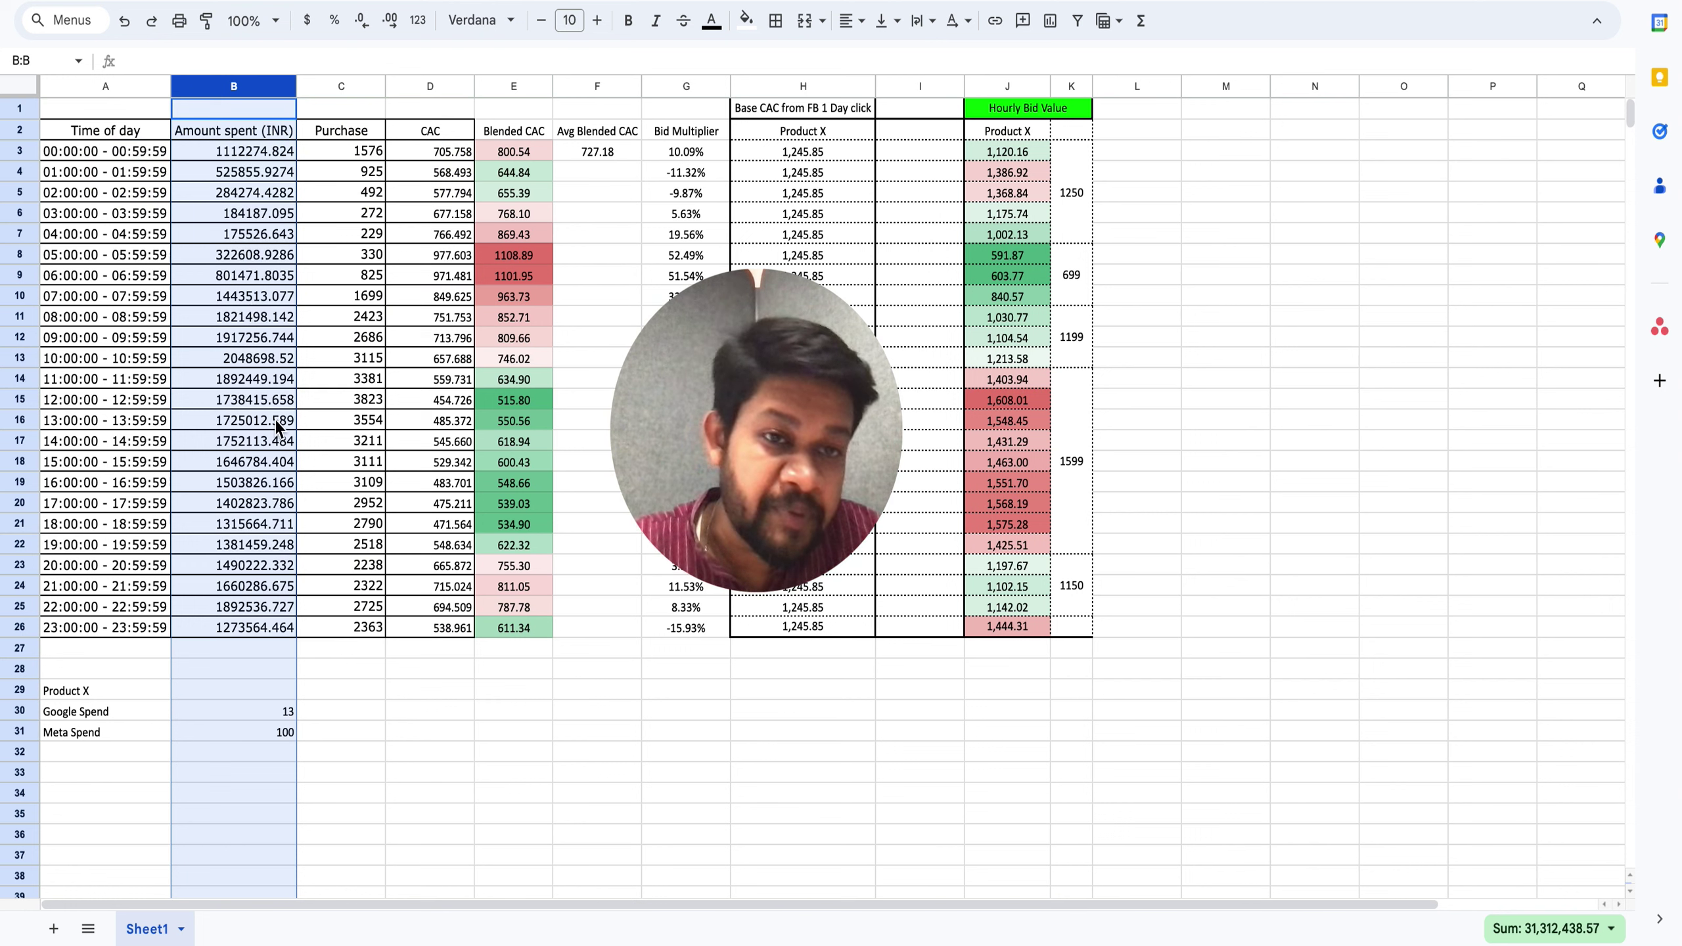
left_click(346, 697)
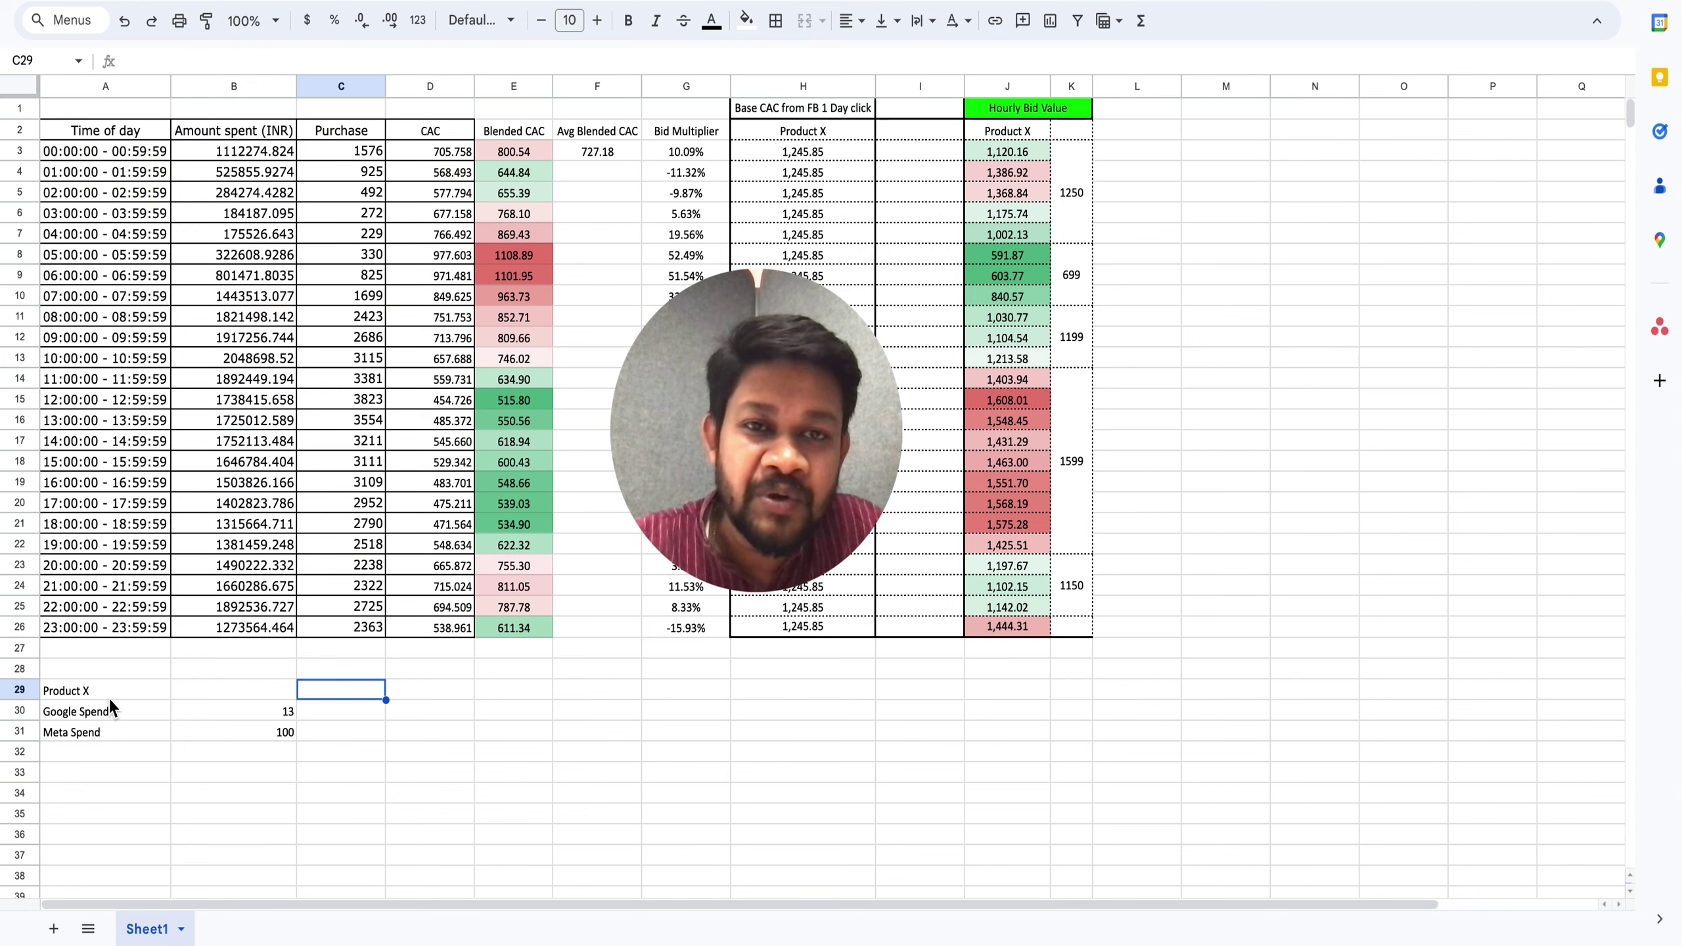
- Review the Product X block's Google Spend and Meta Spend labels and their values in A29:B31
left_click(82, 693)
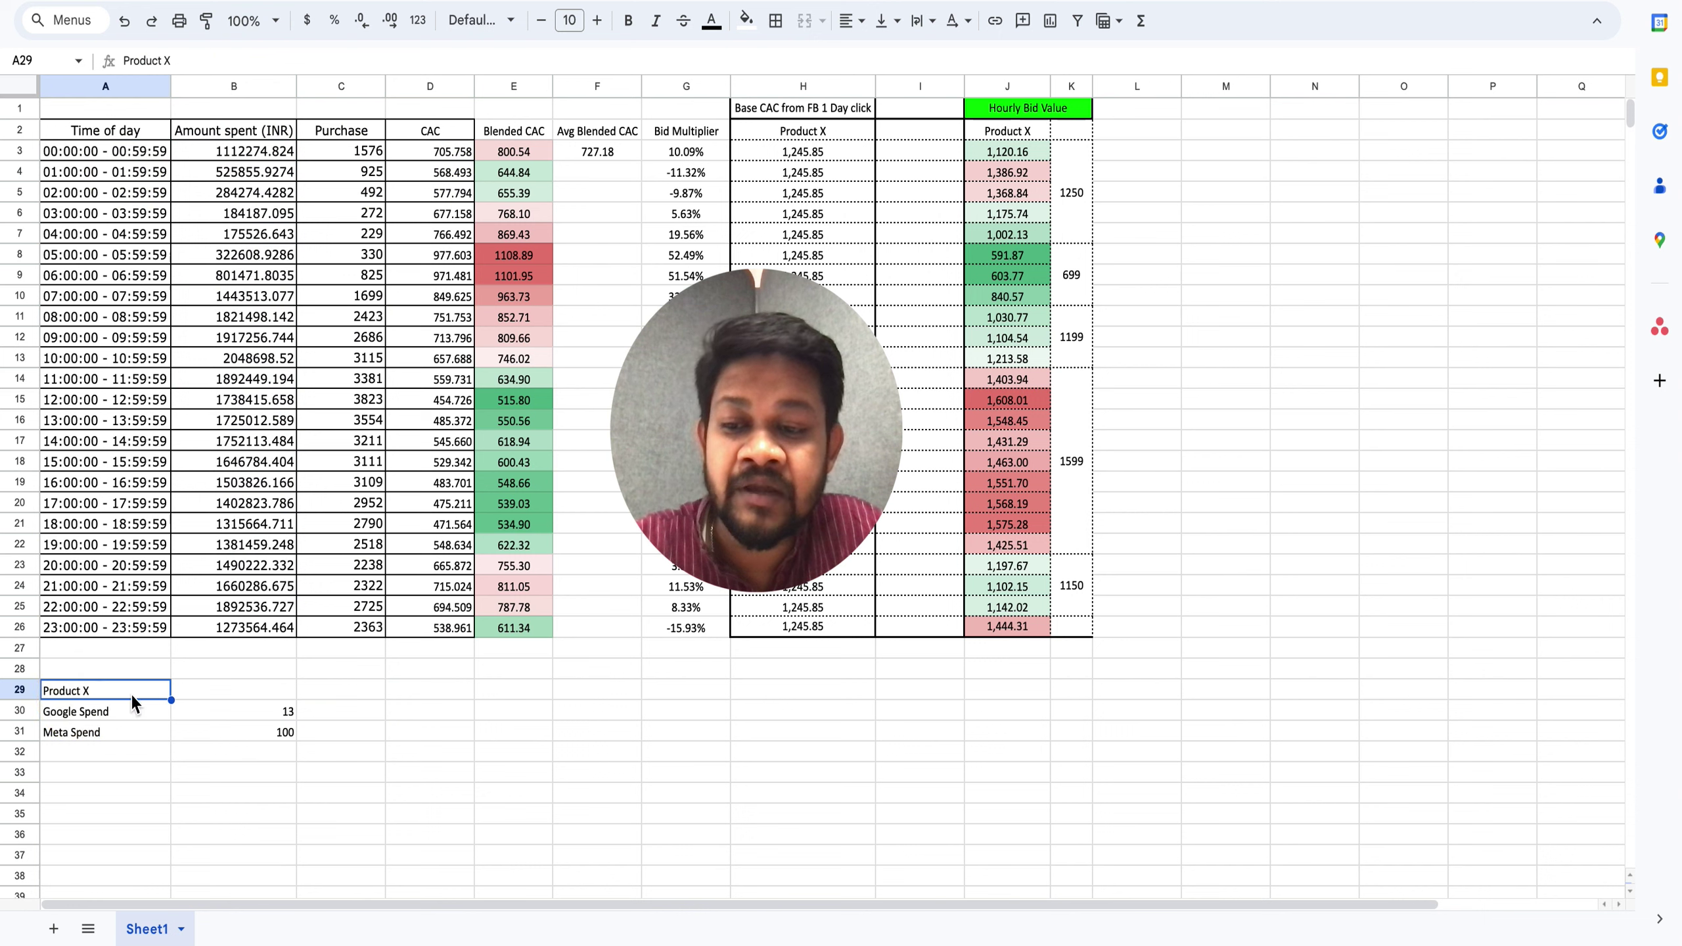
left_click(92, 714)
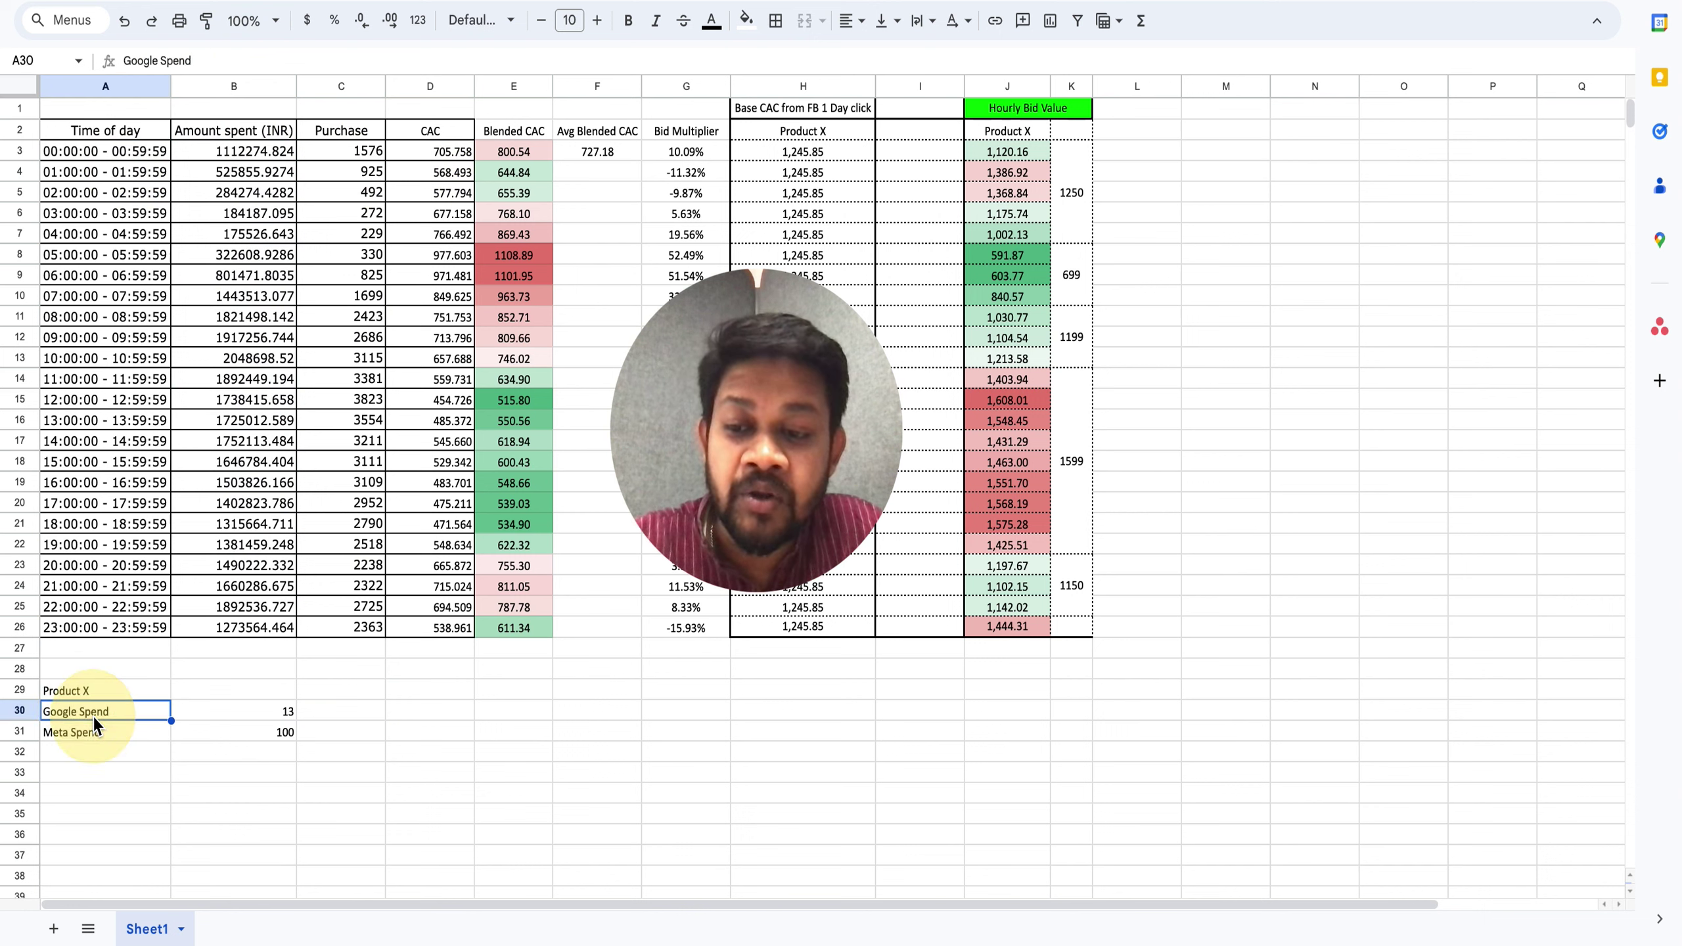
left_click(95, 734)
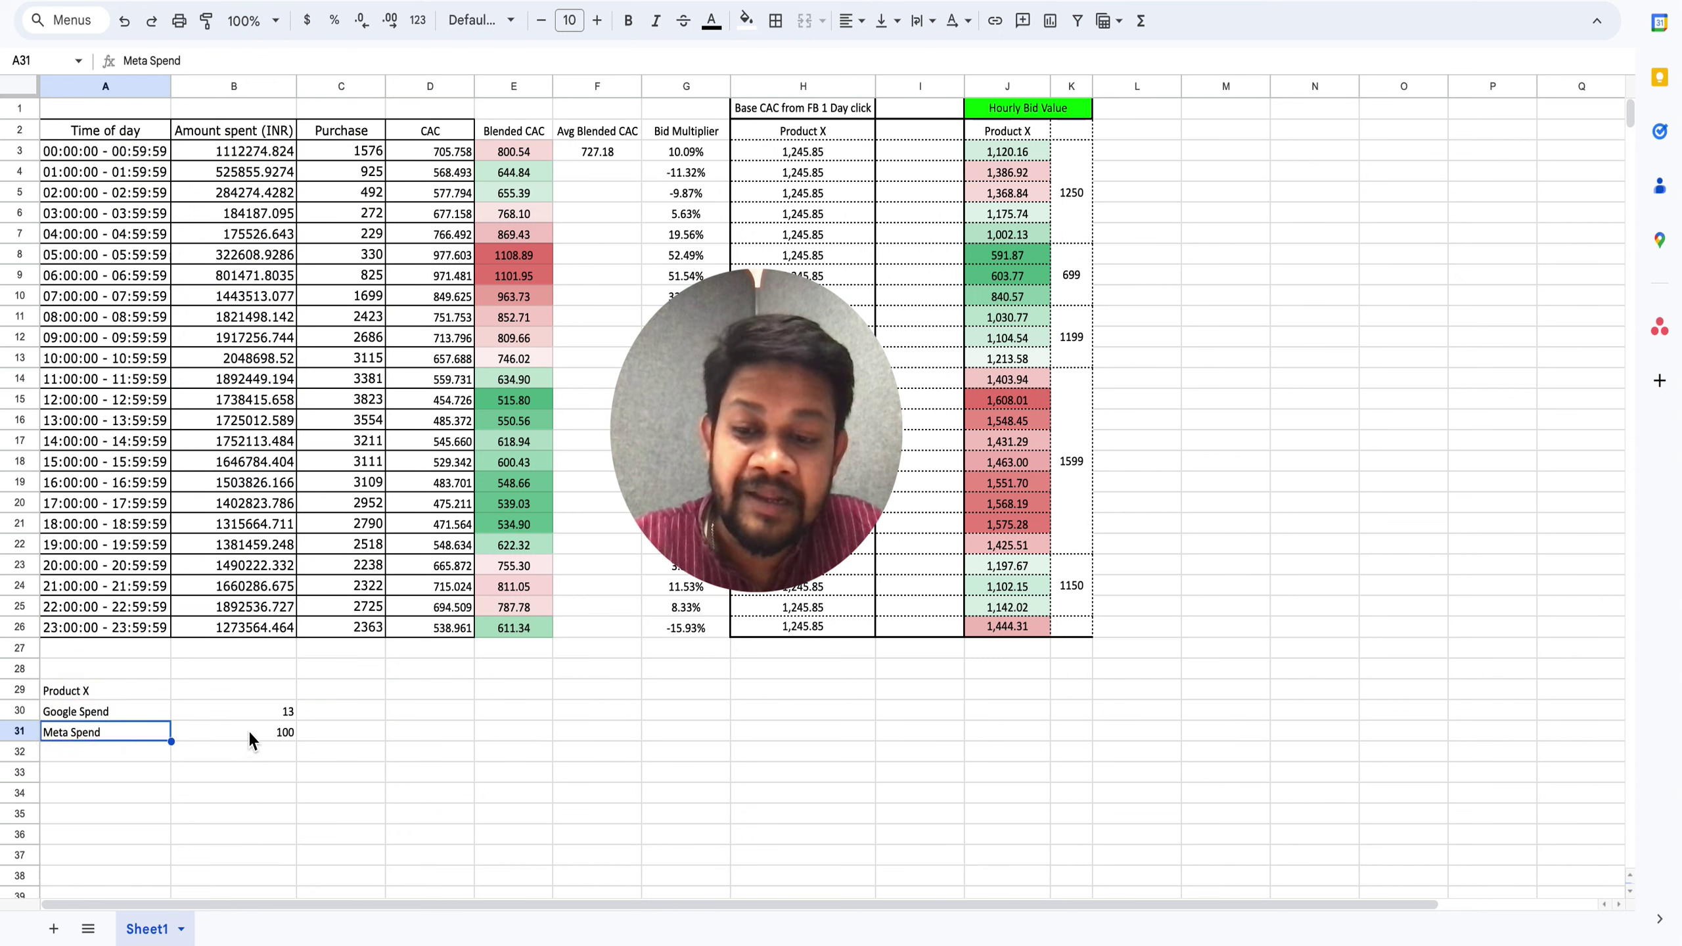
left_click(116, 713)
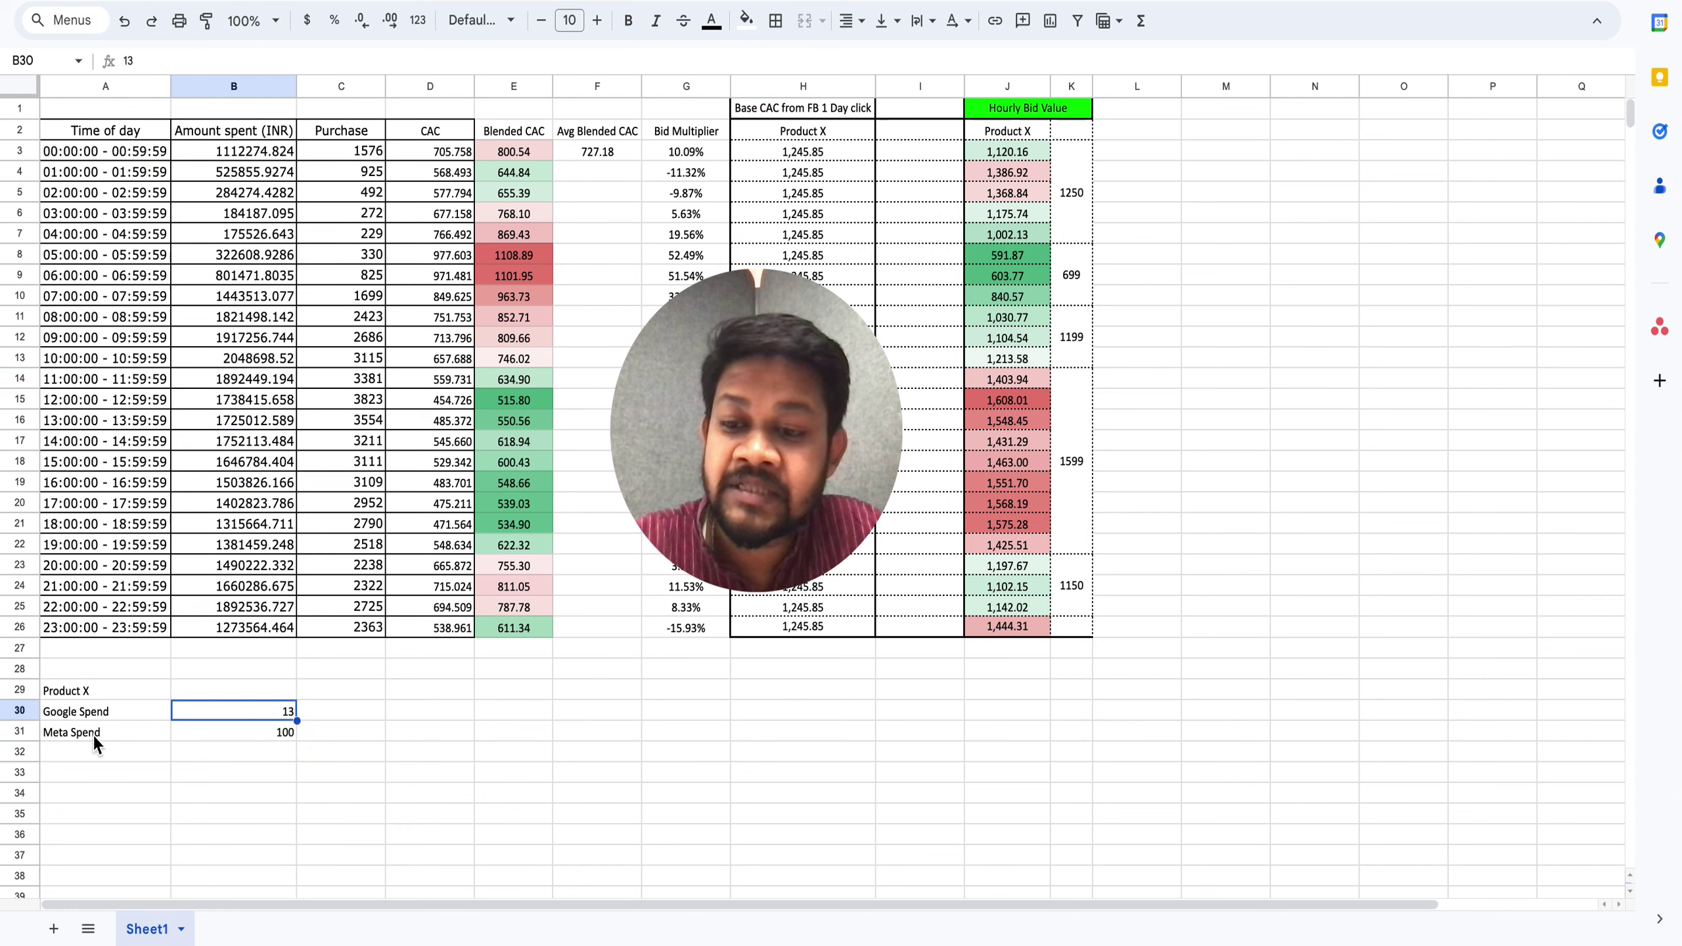
left_click(94, 735)
left_click(240, 740)
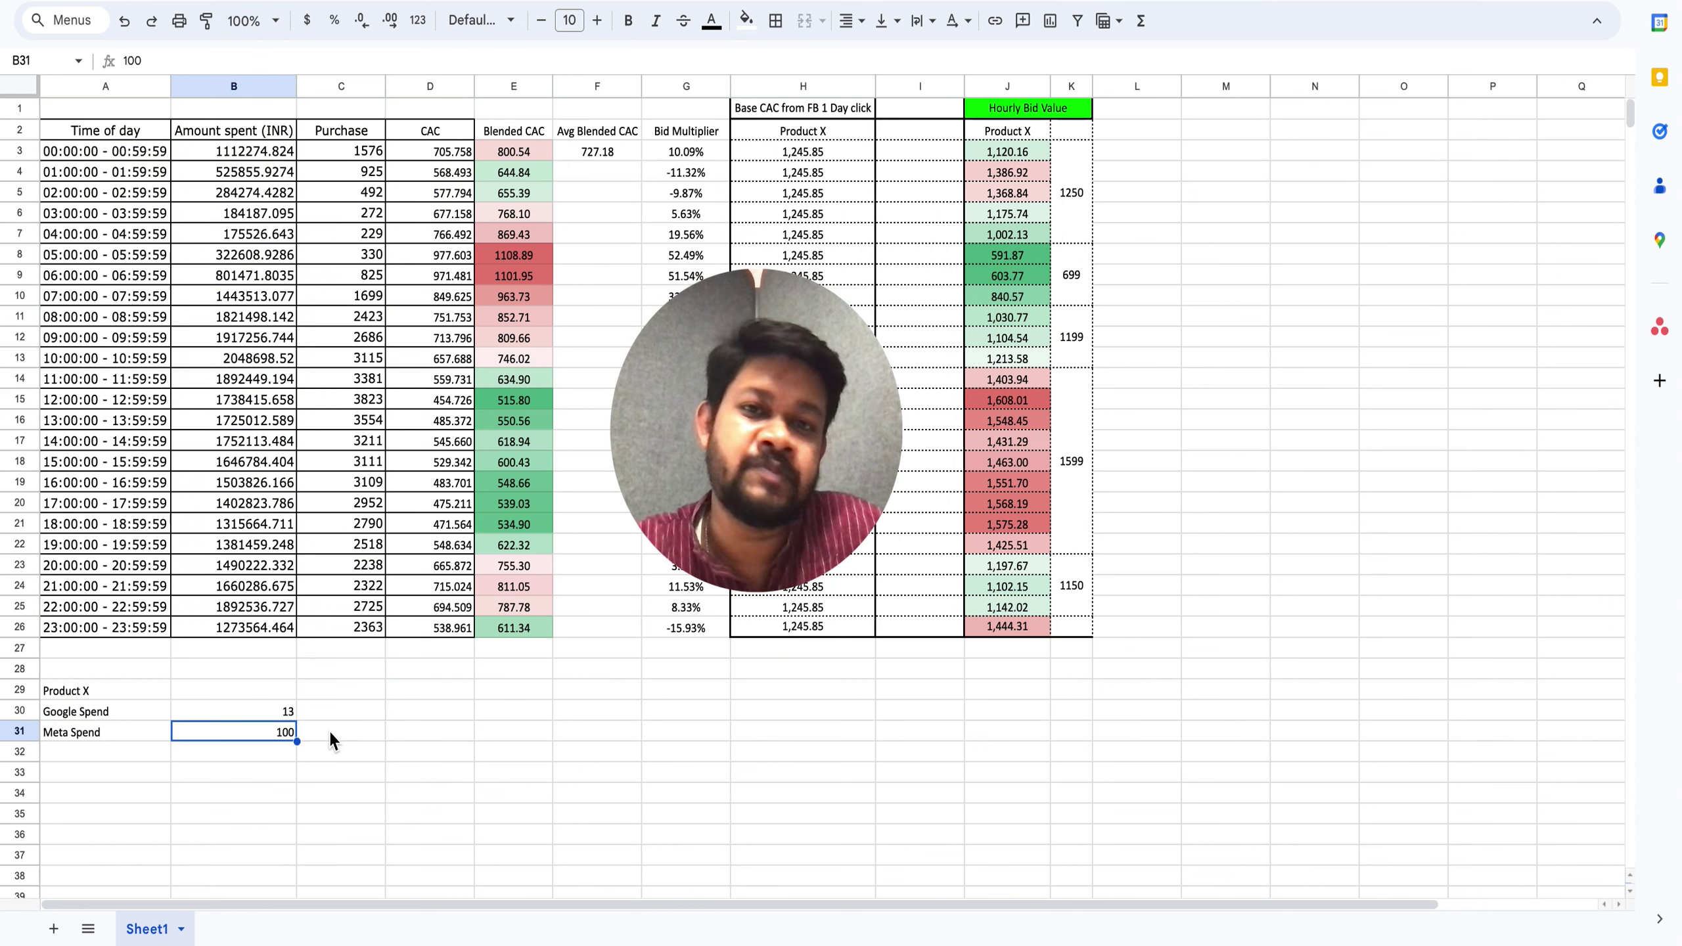
- Inspect the midnight hour's CAC formula in D3 and the Blended CAC formula in E3, leaving both unchanged
left_click(445, 158)
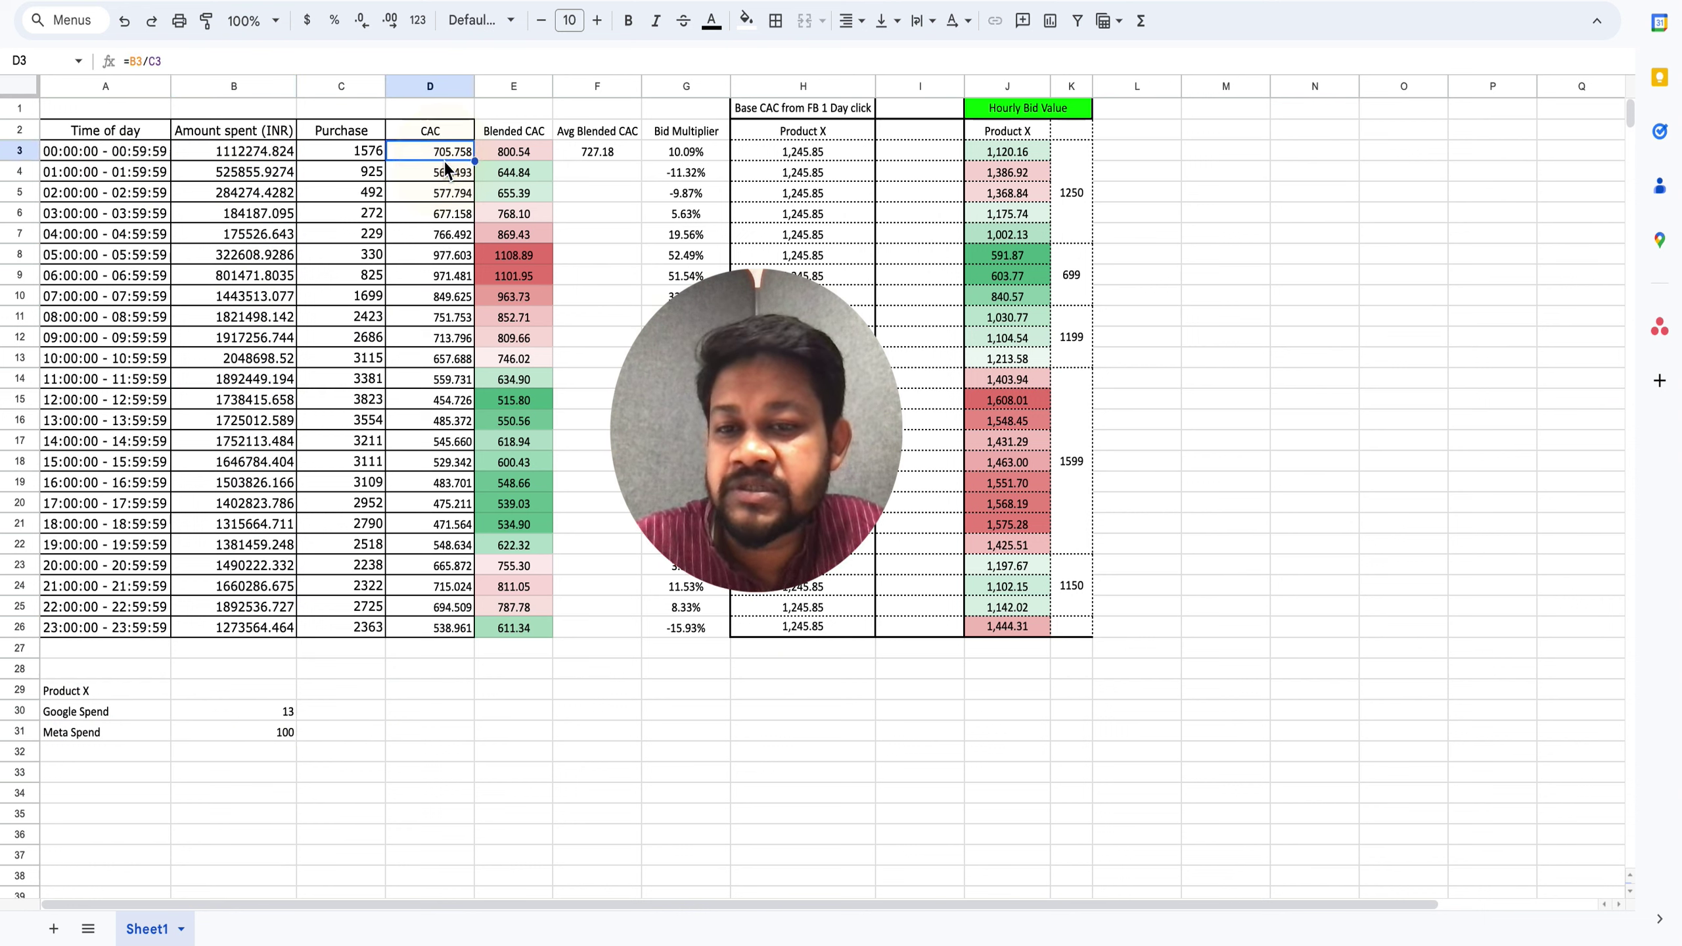
left_click(518, 160)
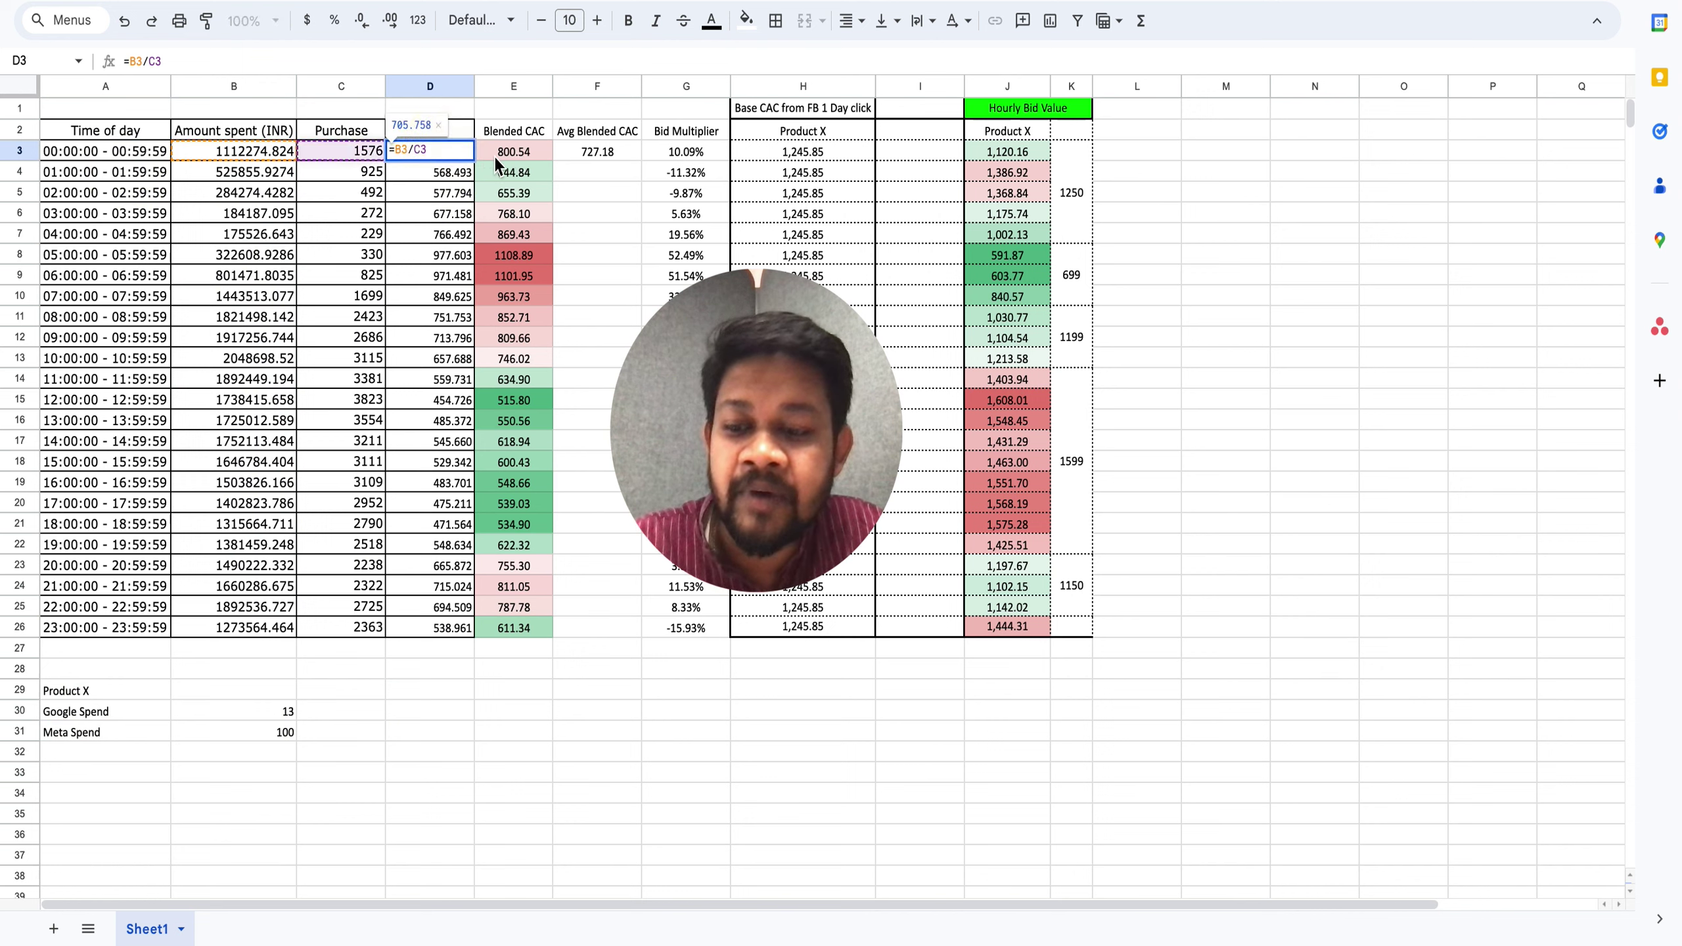
left_click(515, 163)
double_click(513, 156)
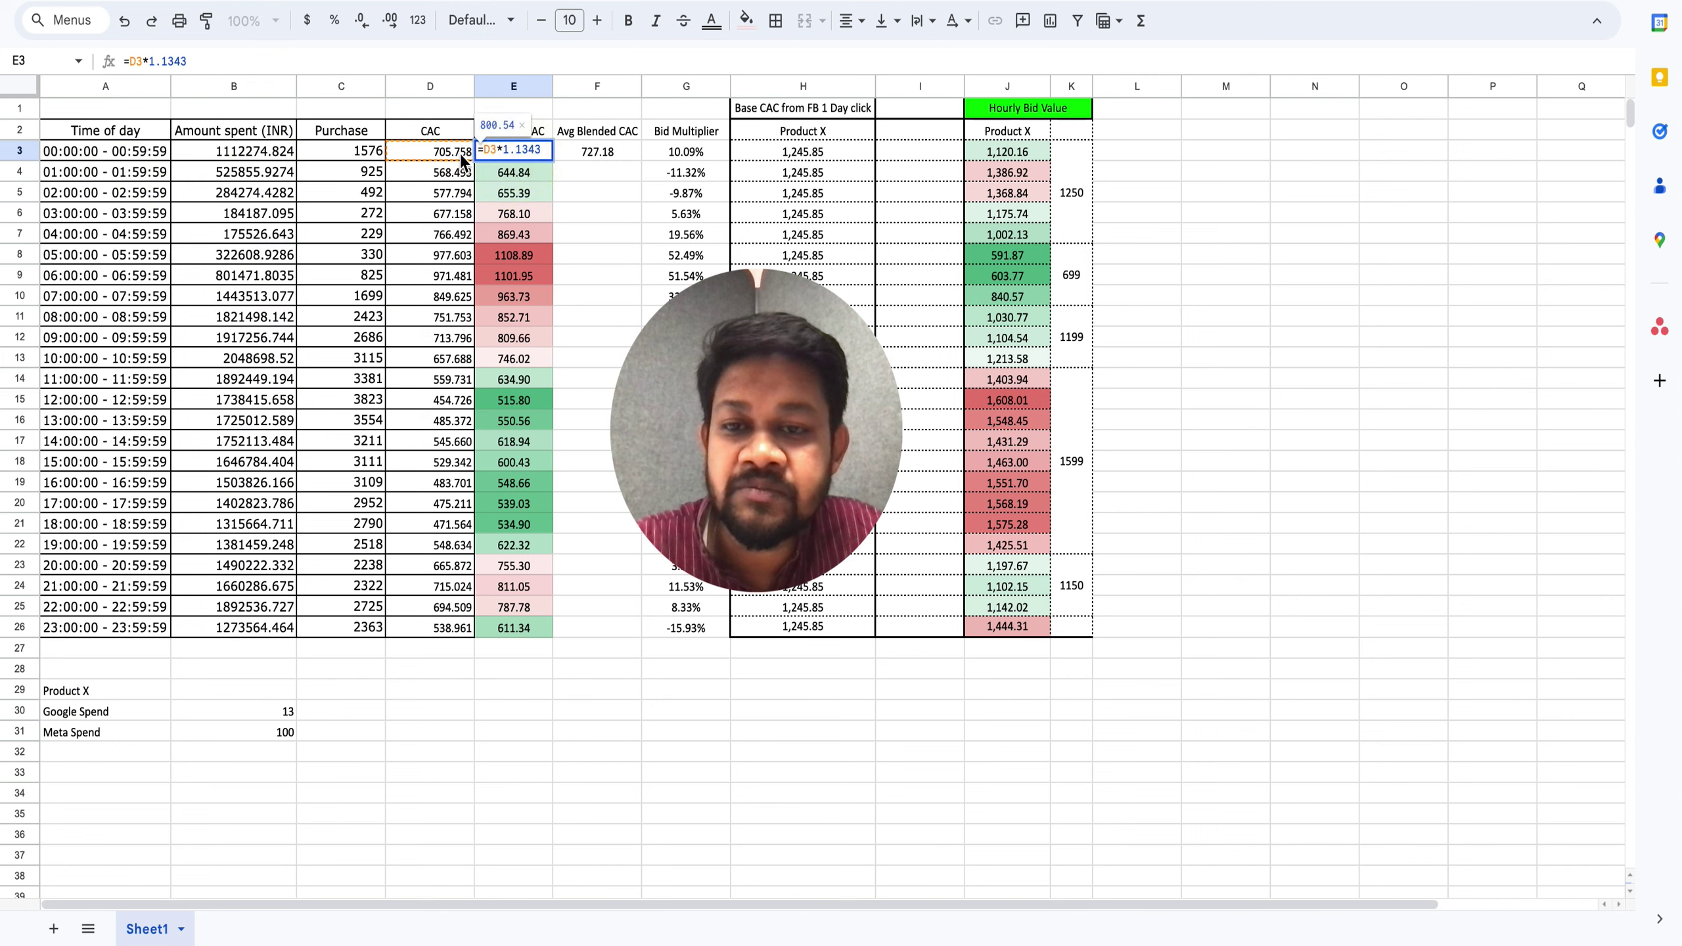
key("Escape")
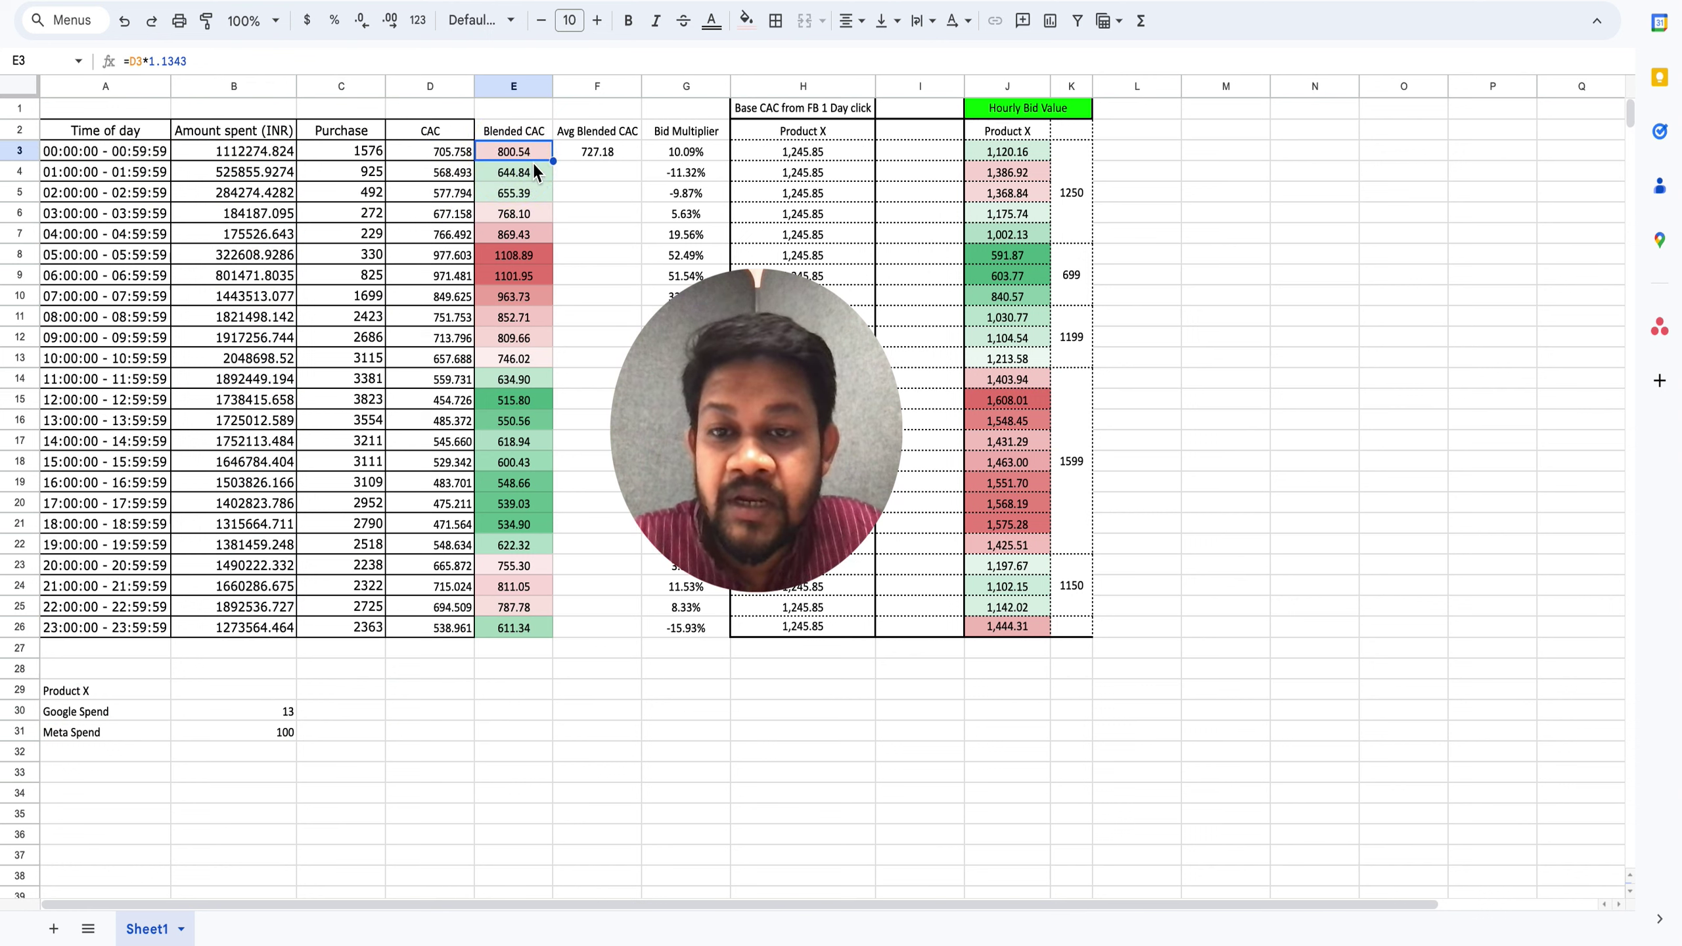
- Review the Avg Blended CAC cell F3 and highlight the hourly Blended CAC values in E3:E26 that feed it
left_click(621, 153)
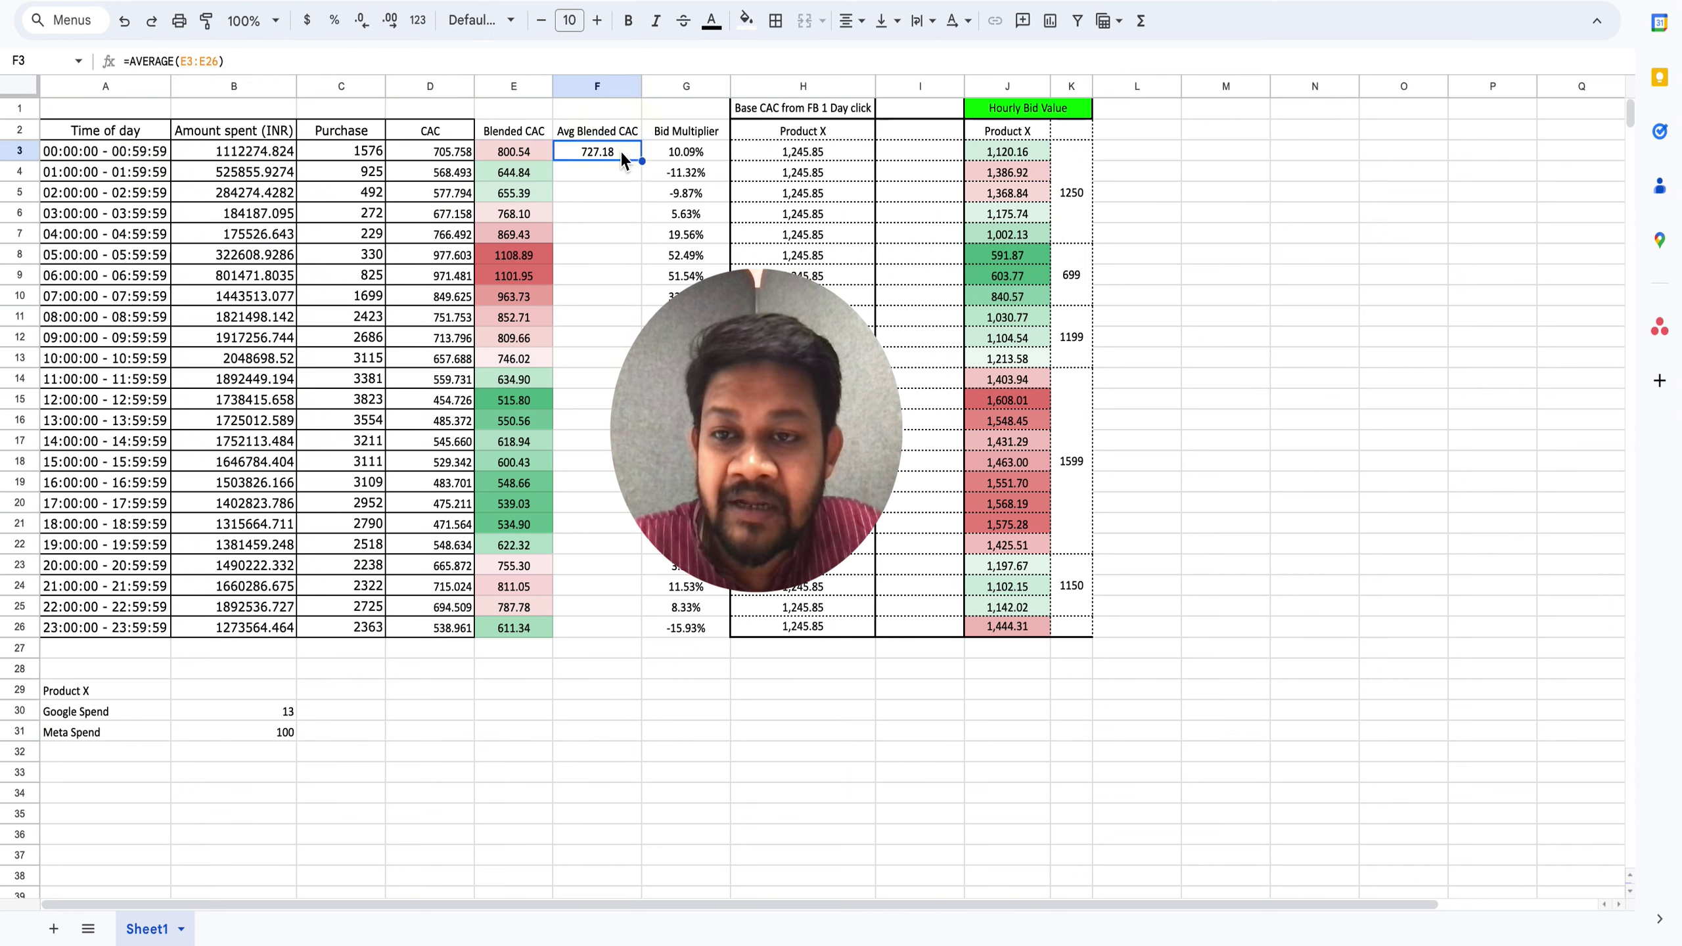
left_click_drag(533, 151, 523, 639)
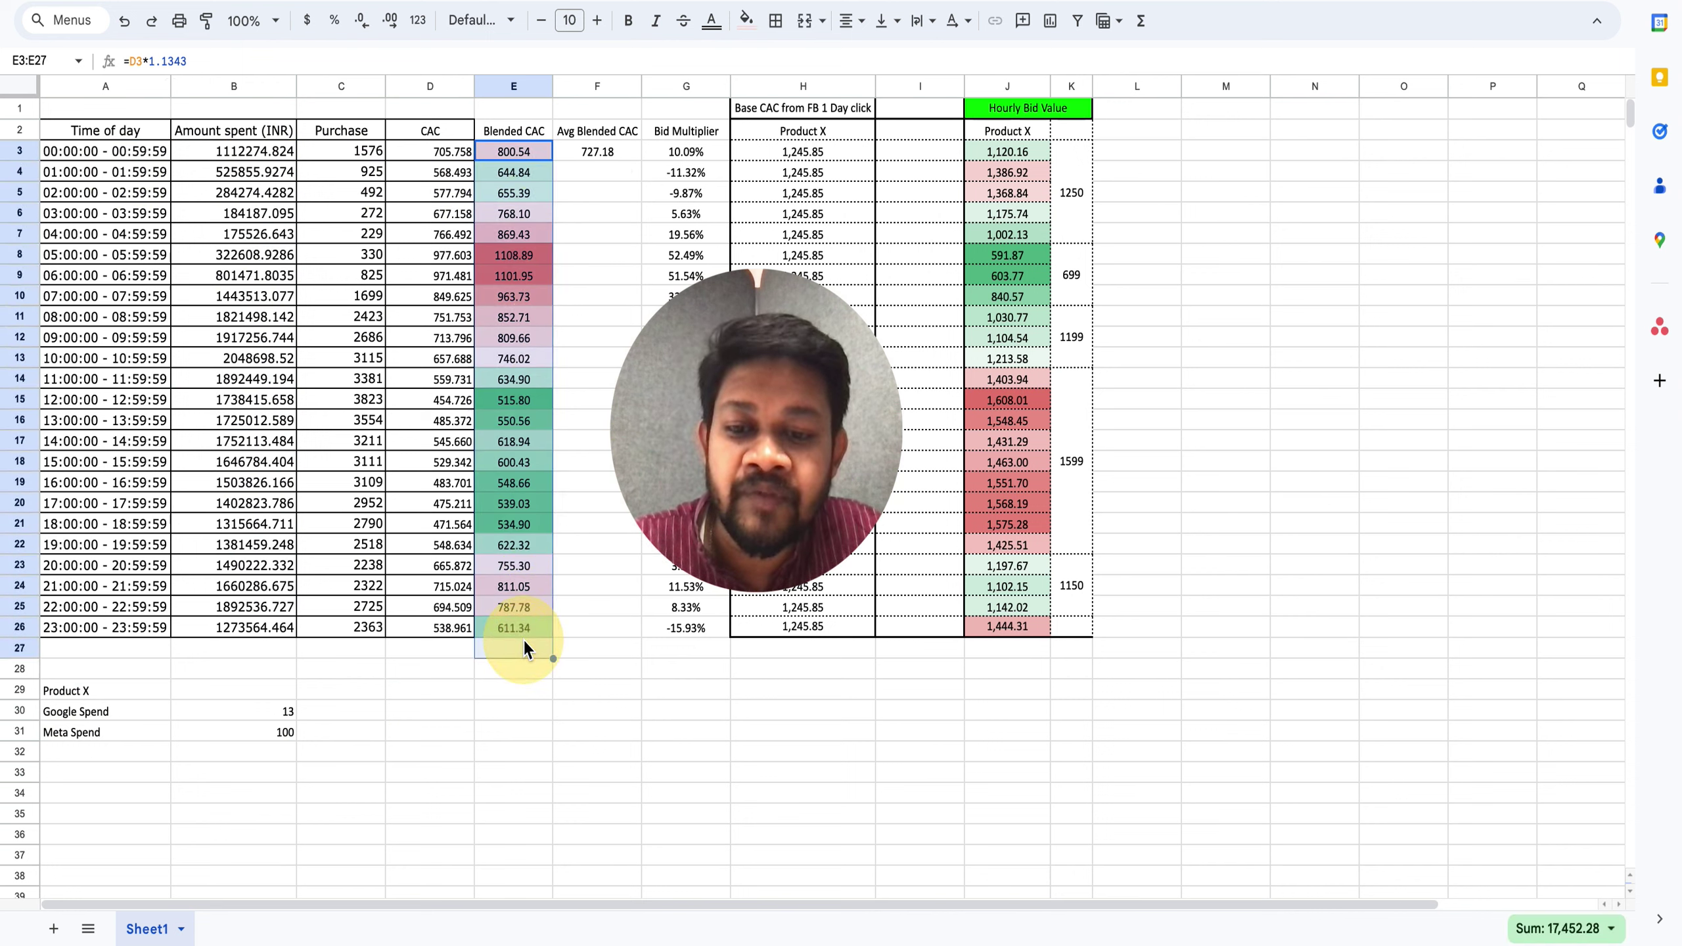
left_click(607, 156)
left_click_drag(522, 151, 521, 630)
left_click_drag(696, 434, 1250, 374)
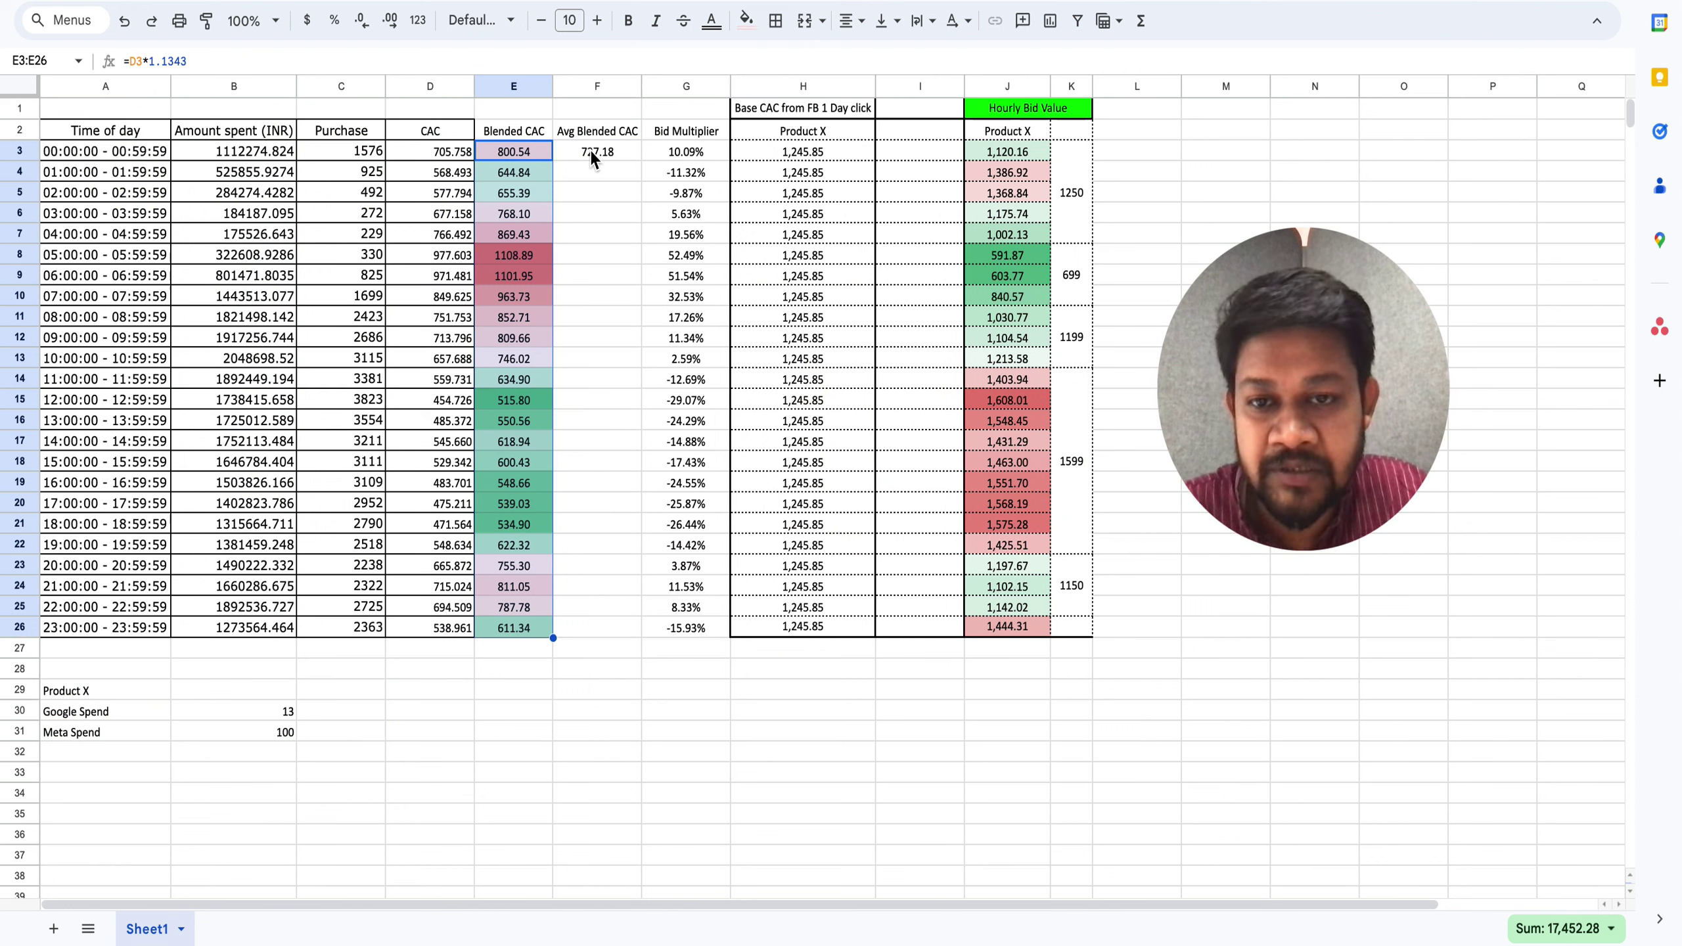
- Inspect the averaging formula in F3 without editing it, and point out the Blended CAC and Avg Blended CAC headers
left_click(611, 152)
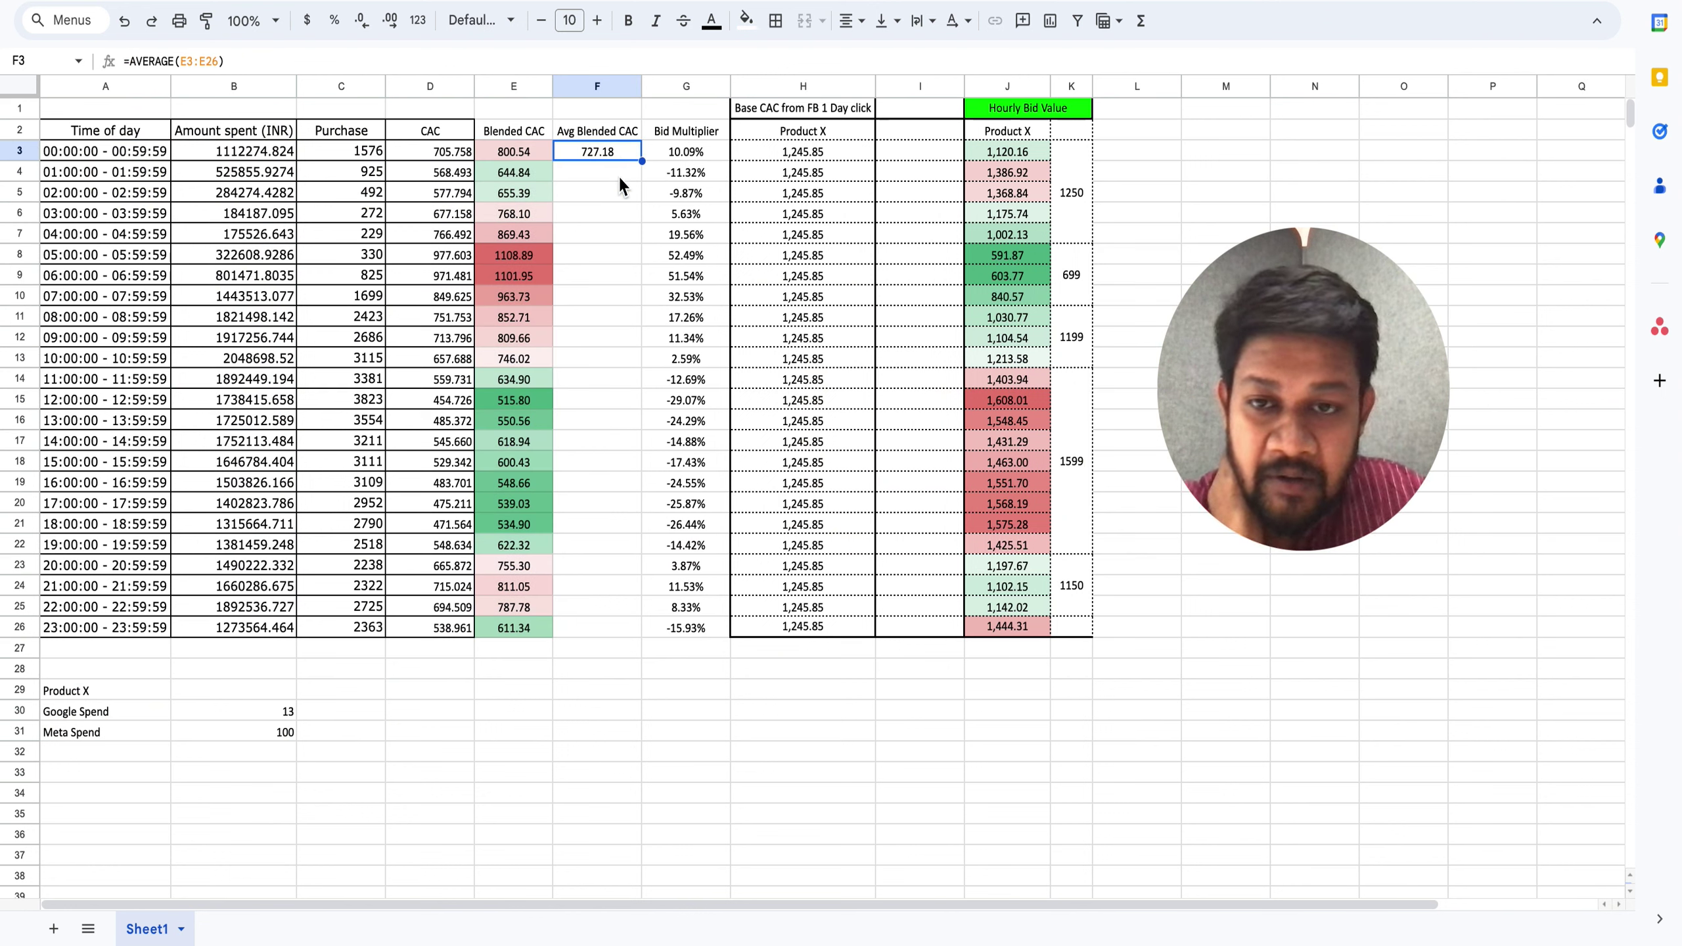
left_click(596, 154)
double_click(594, 153)
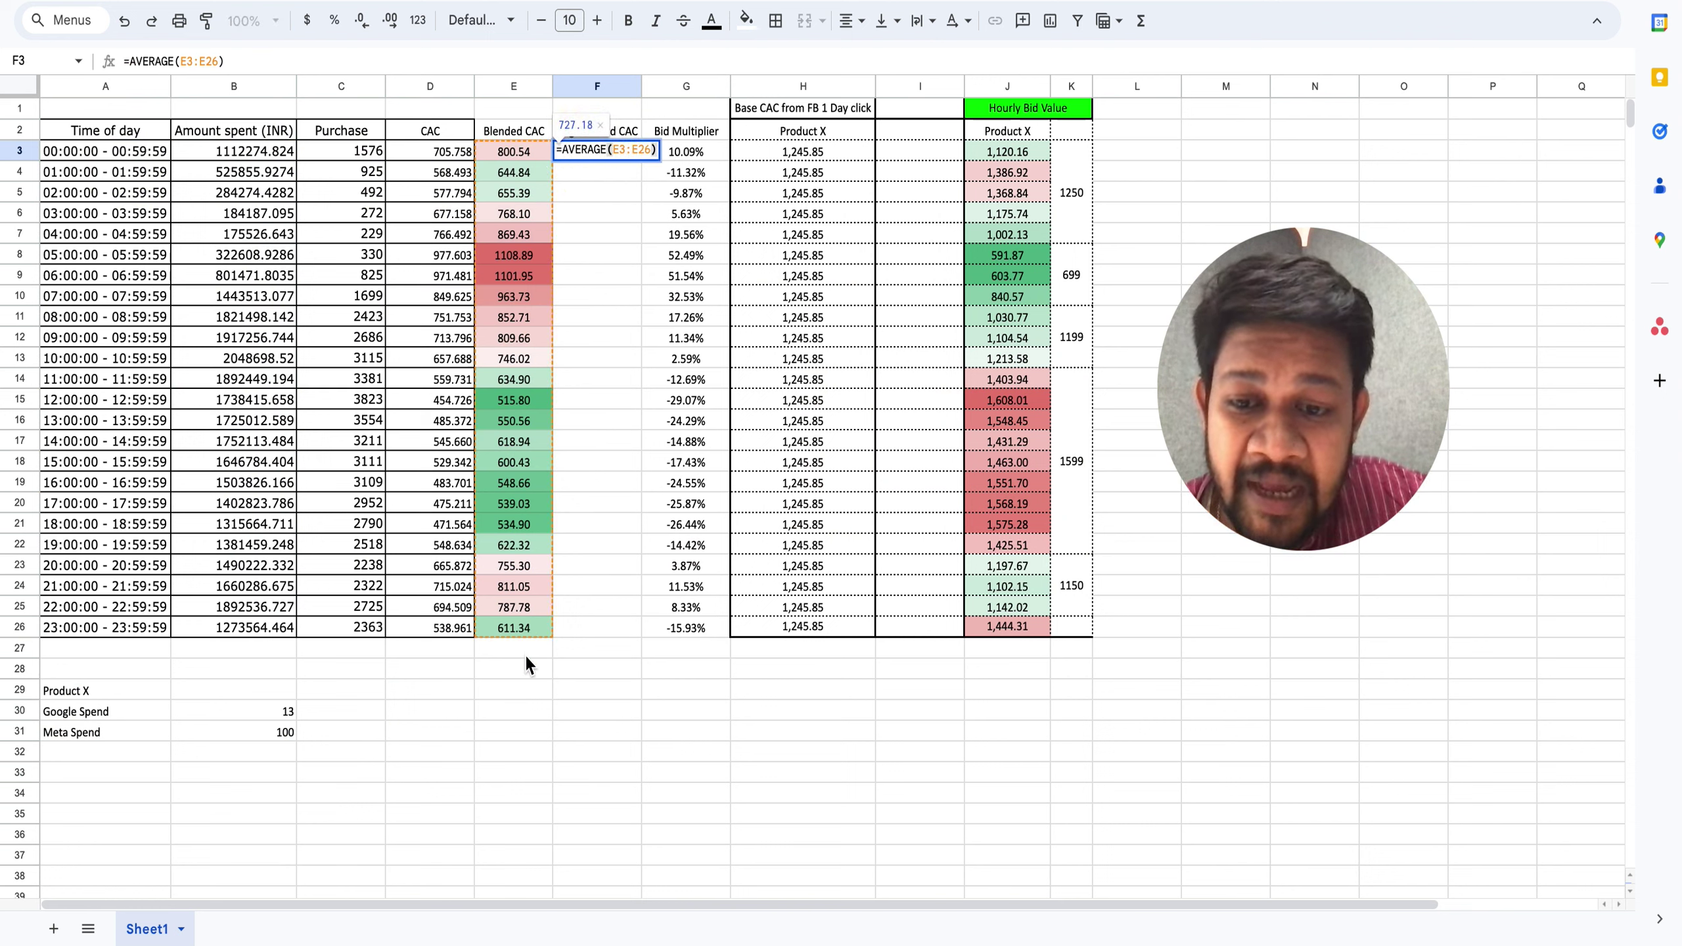
key("Escape")
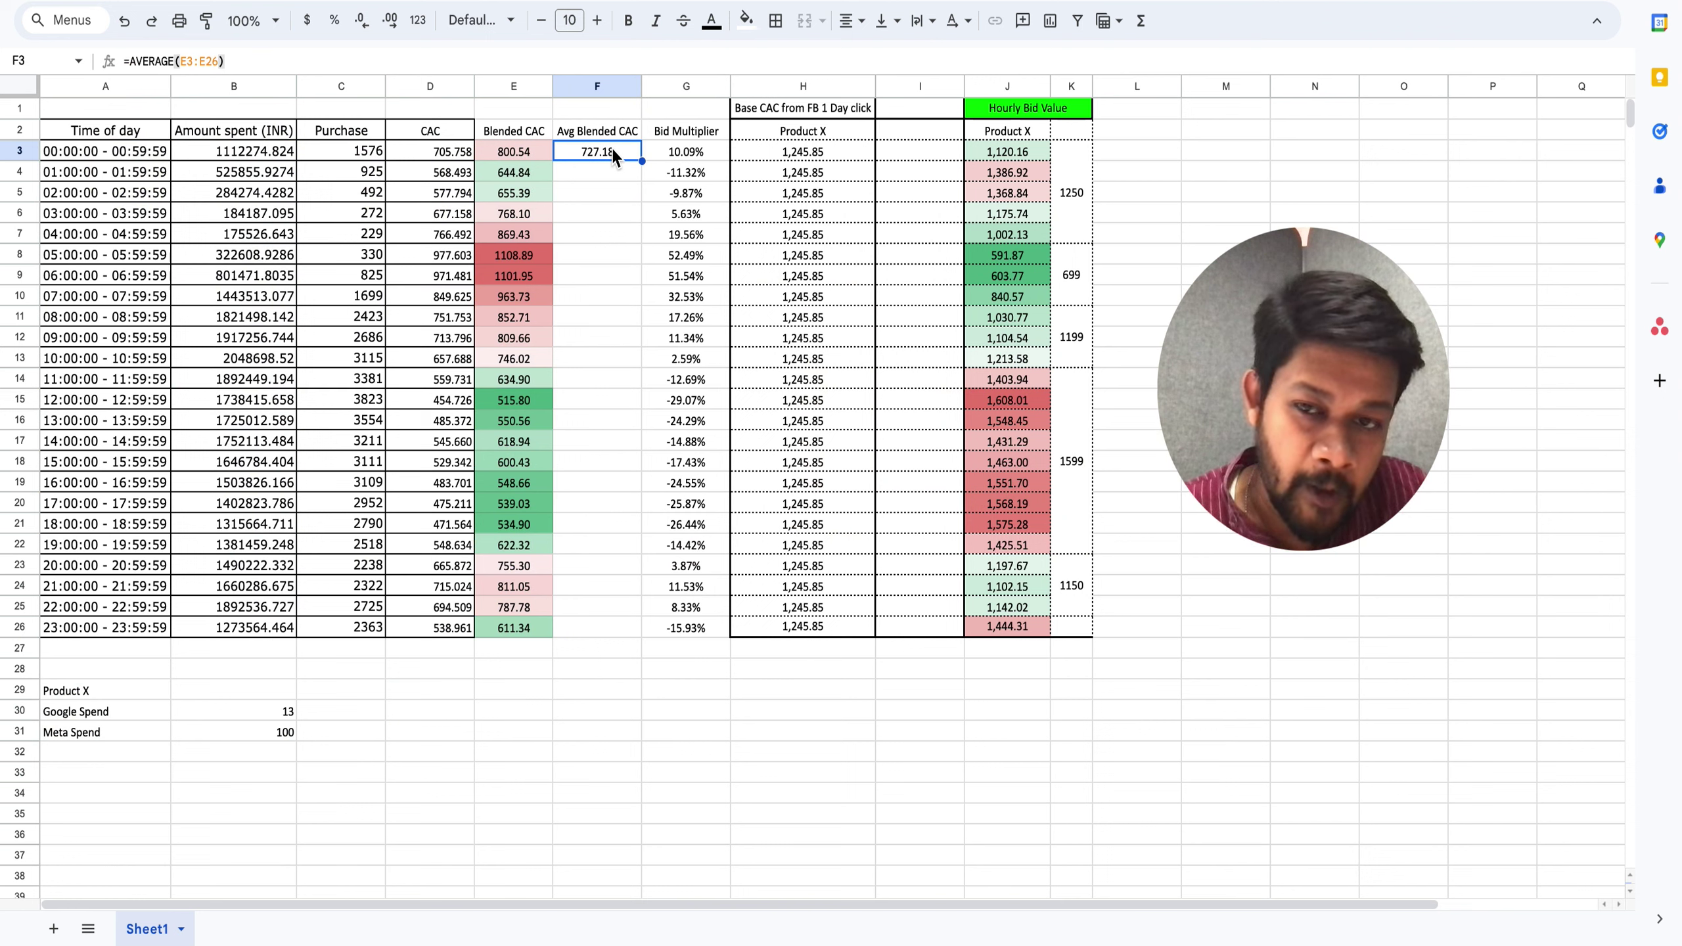
left_click(518, 131)
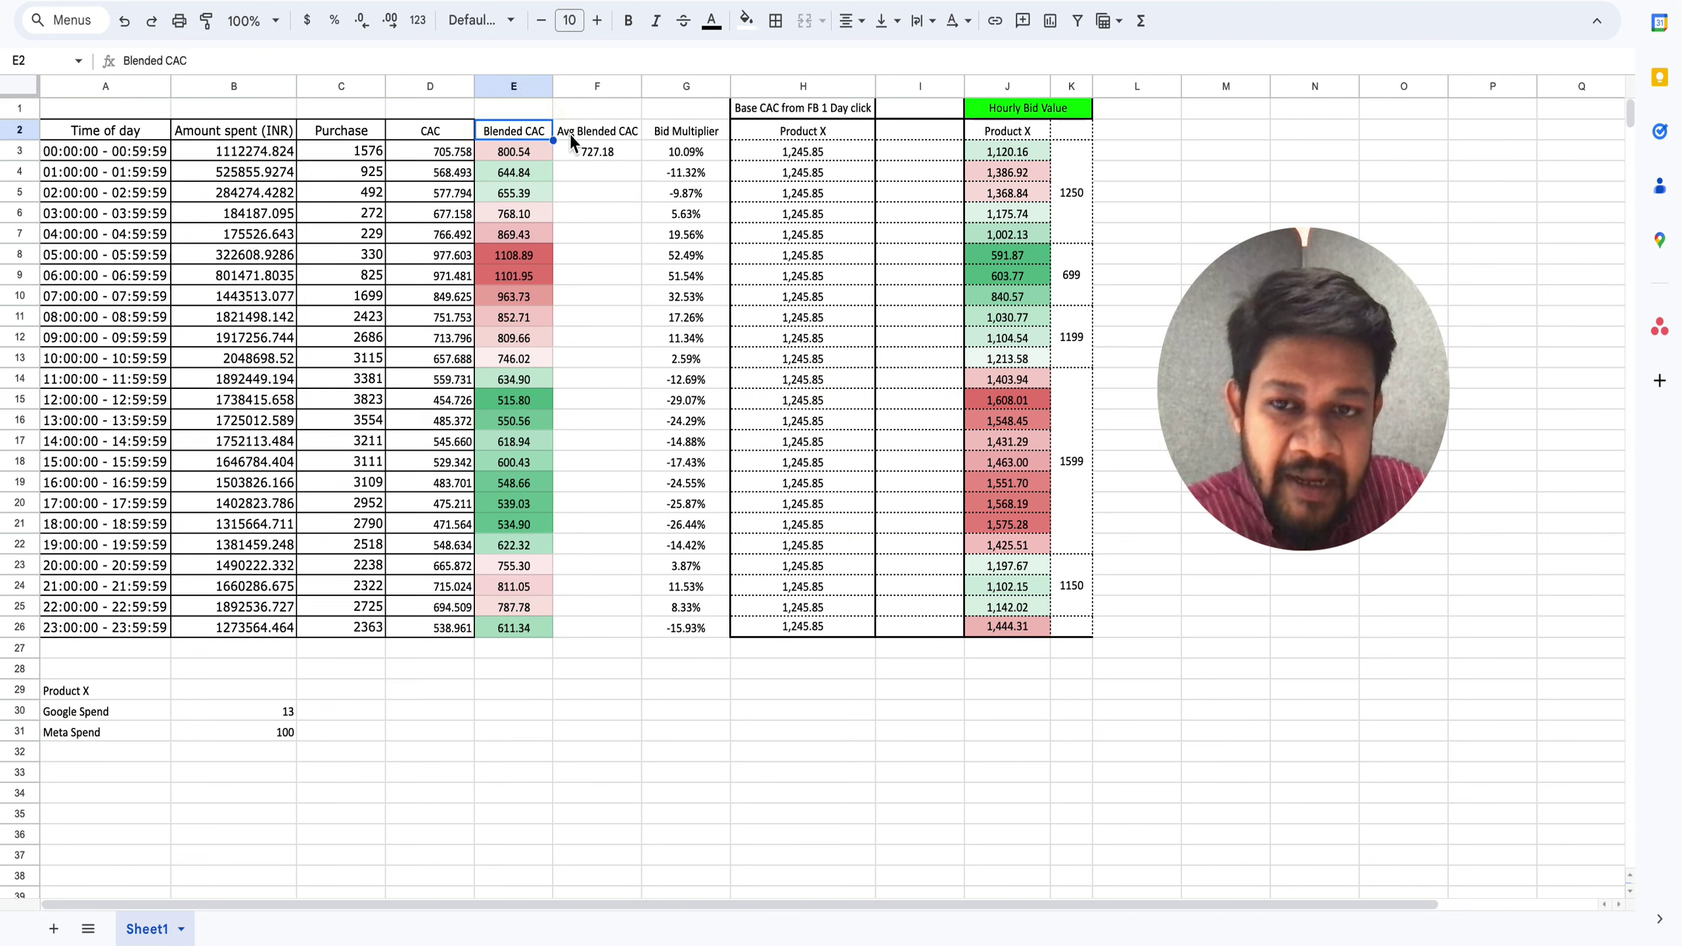
left_click(608, 140)
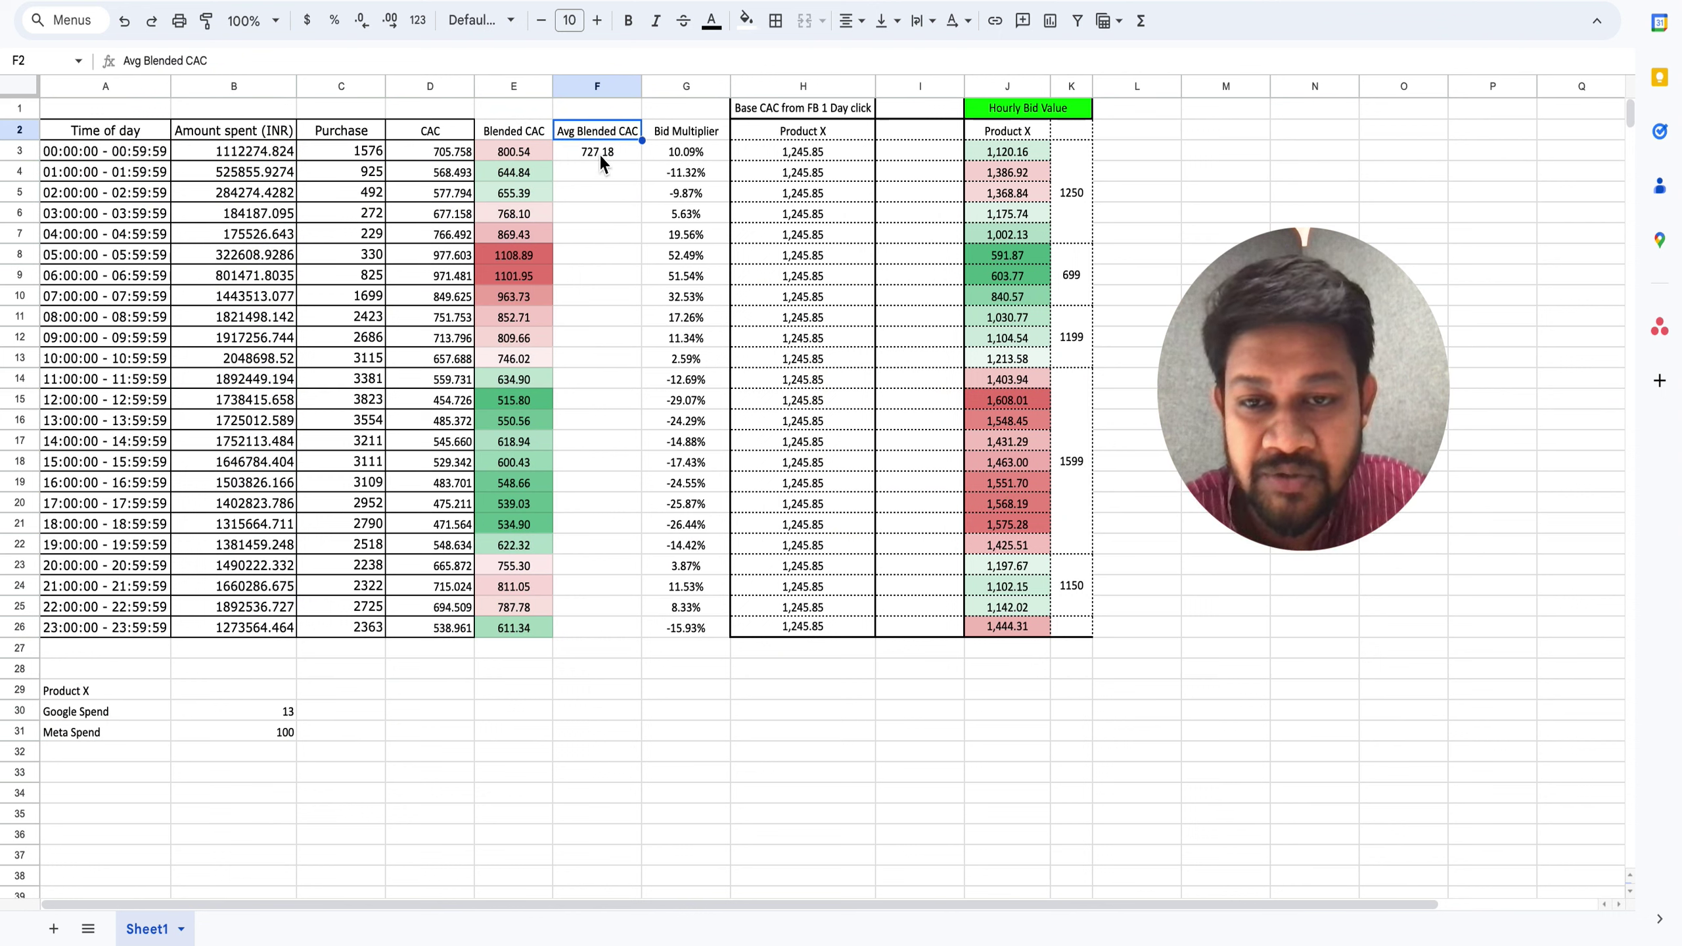
- Review the Bid Multiplier header and inspect the midnight hour's formula in G3 without changing it
left_click(681, 161)
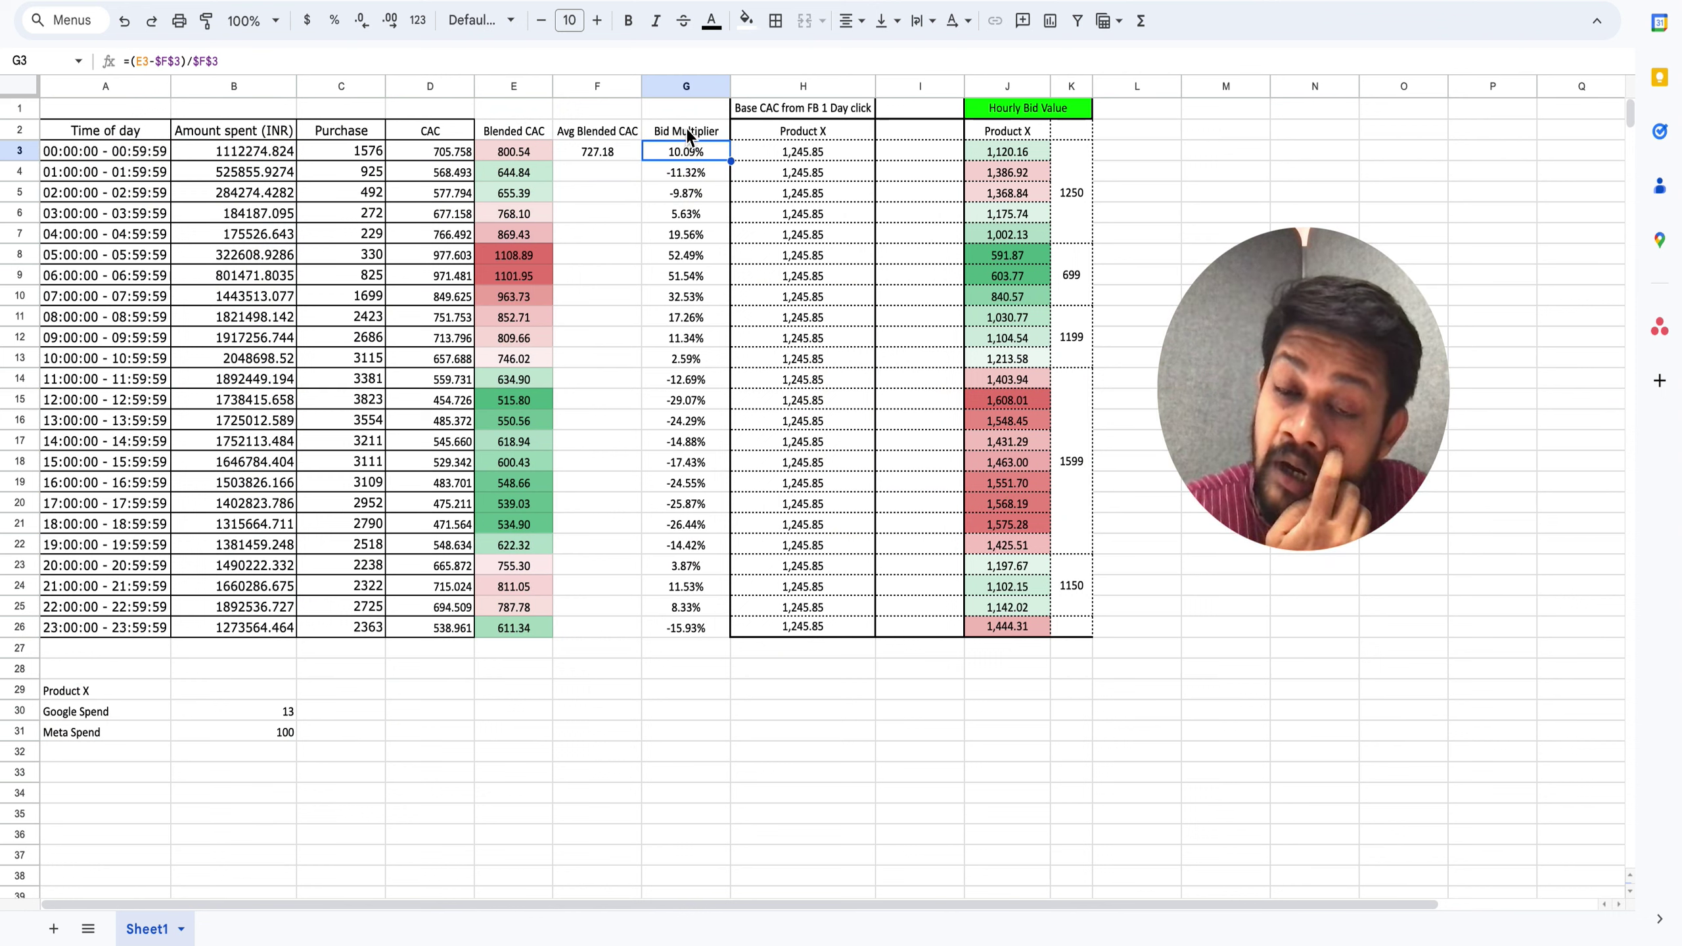
left_click(687, 135)
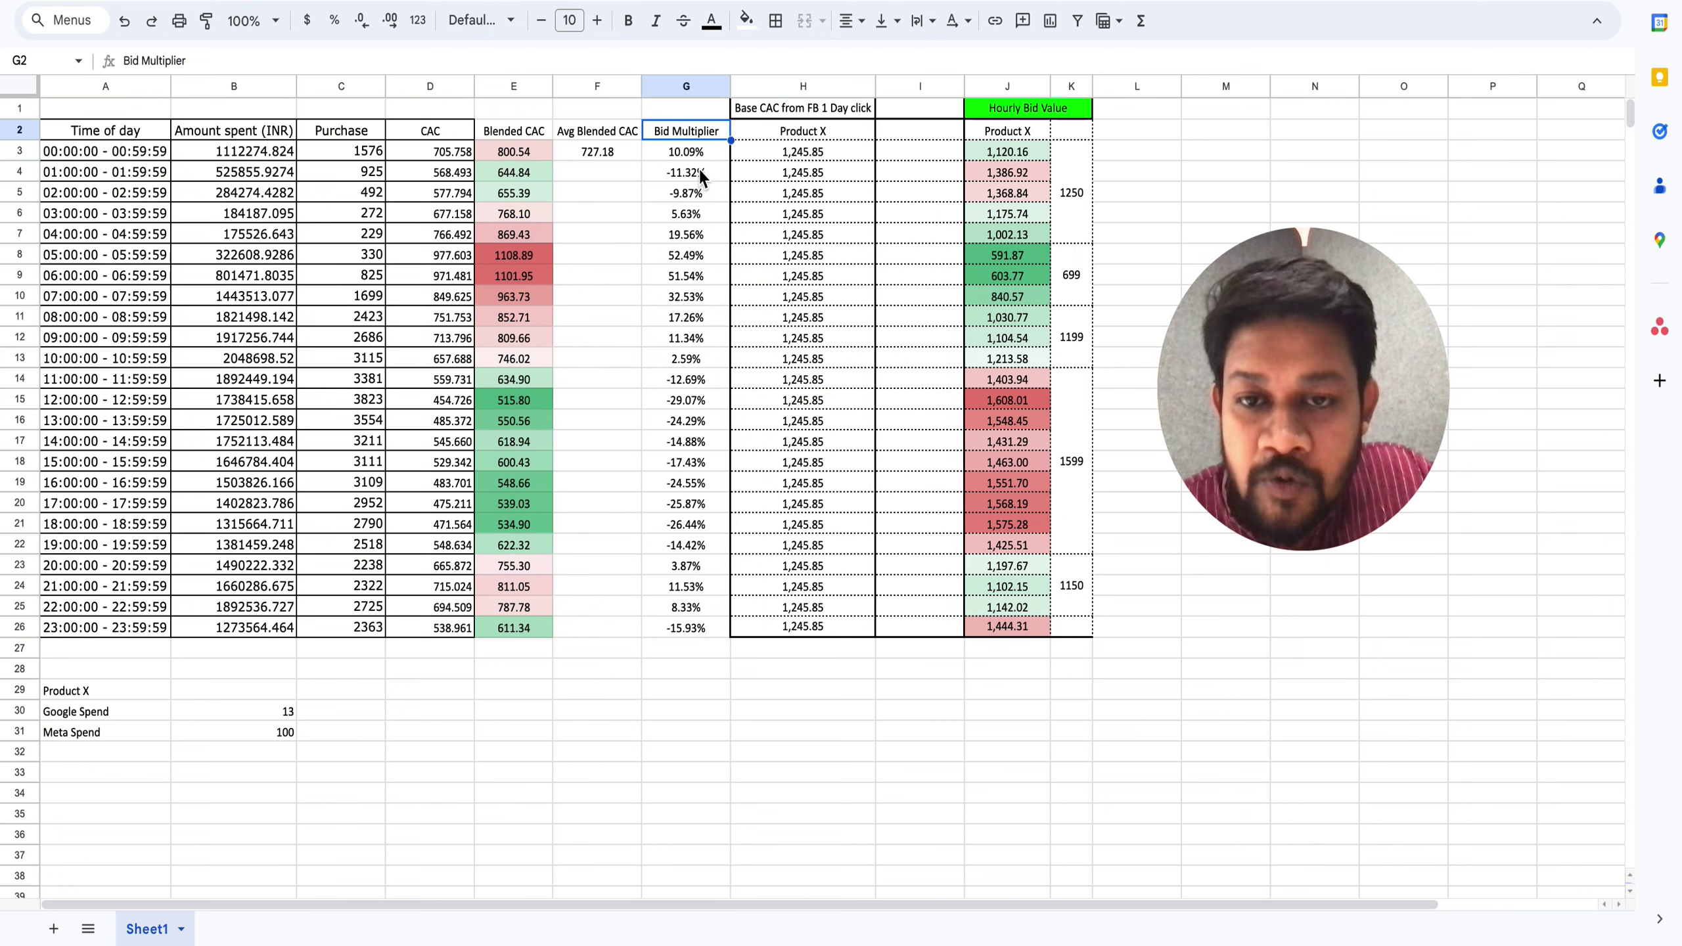
left_click(698, 155)
double_click(698, 155)
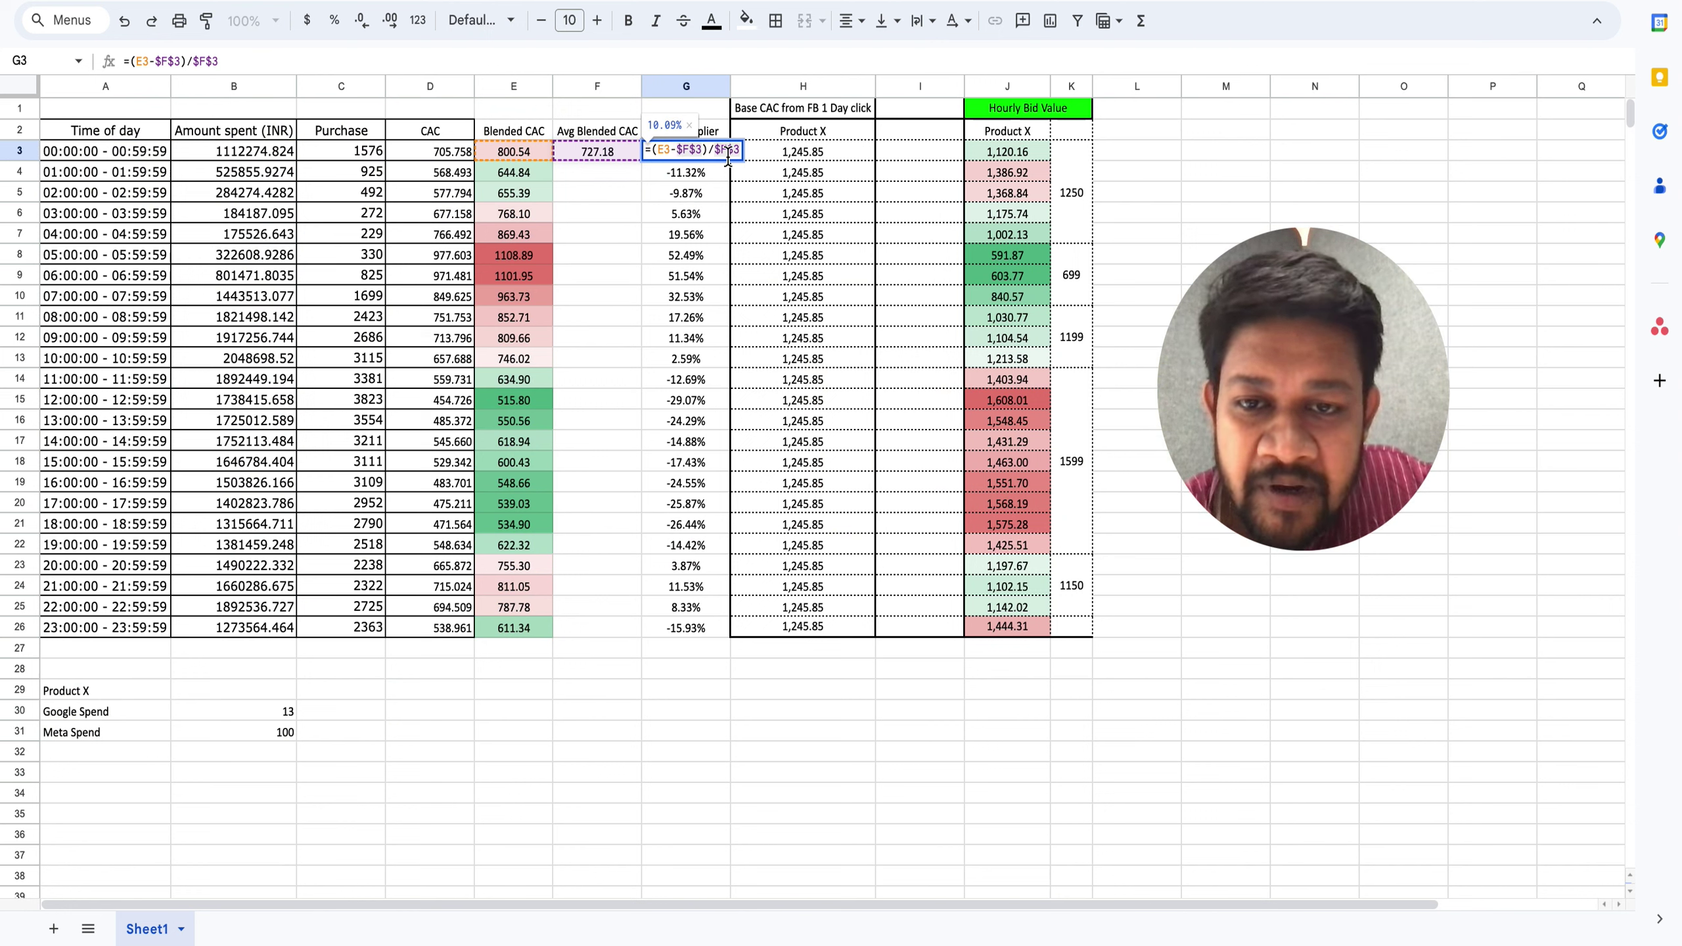
key("Escape")
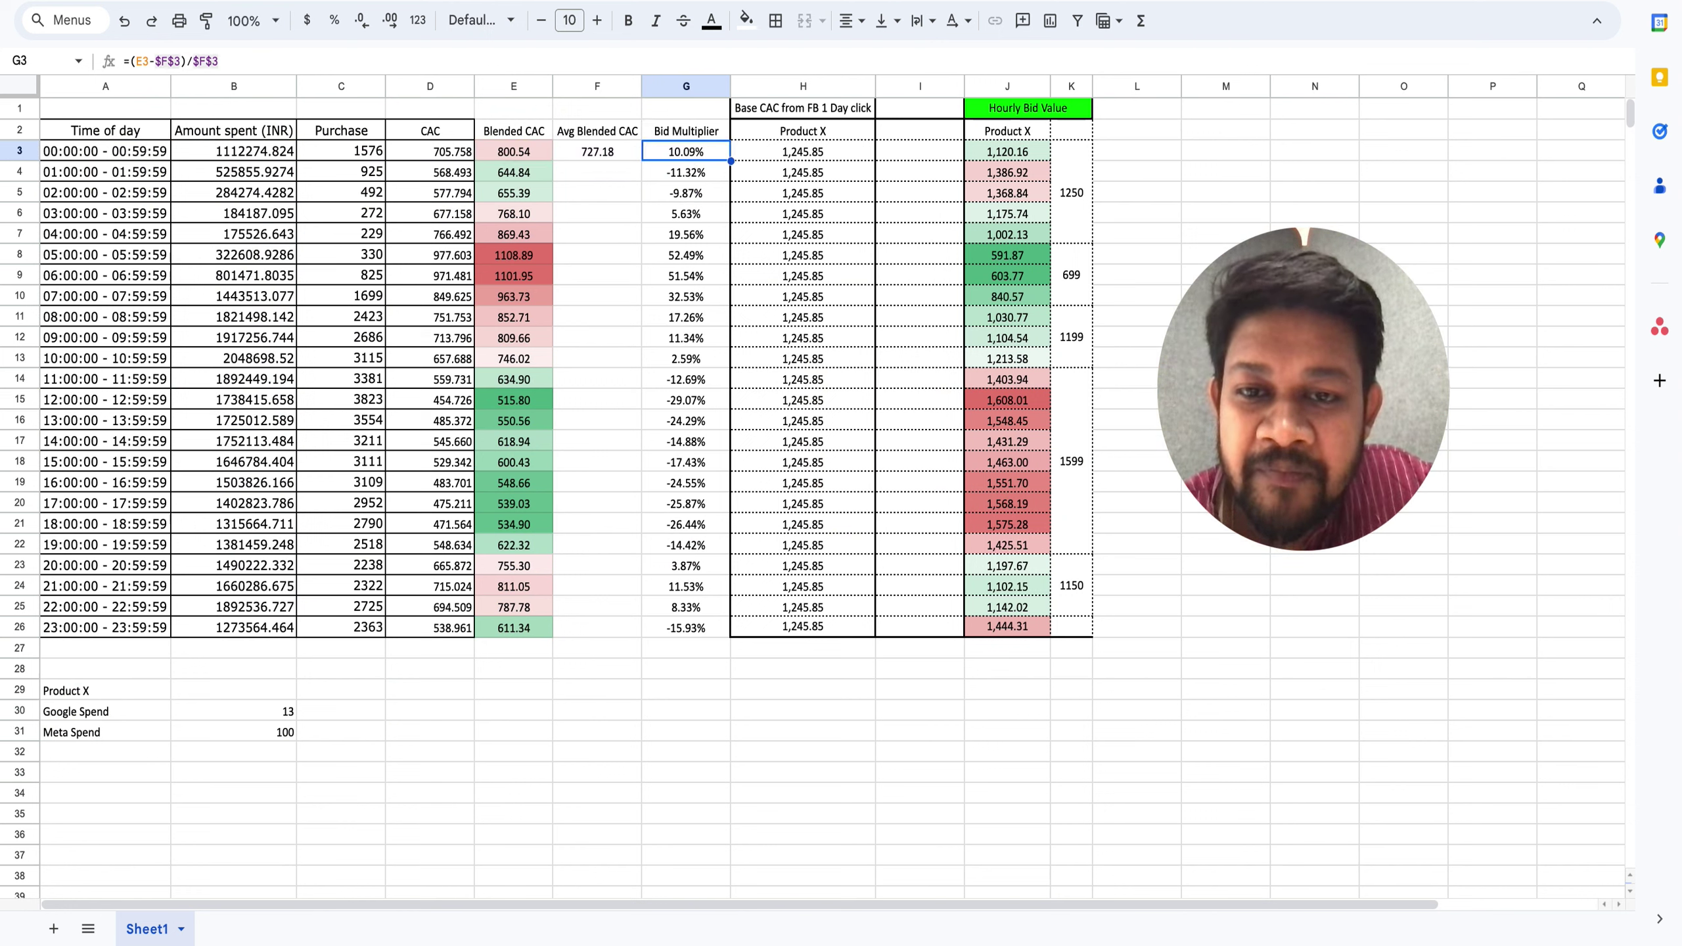
- Compare the midnight Blended CAC, Bid Multiplier and Avg Blended CAC cells, and highlight the hourly multipliers in G3:G26
left_click(537, 154)
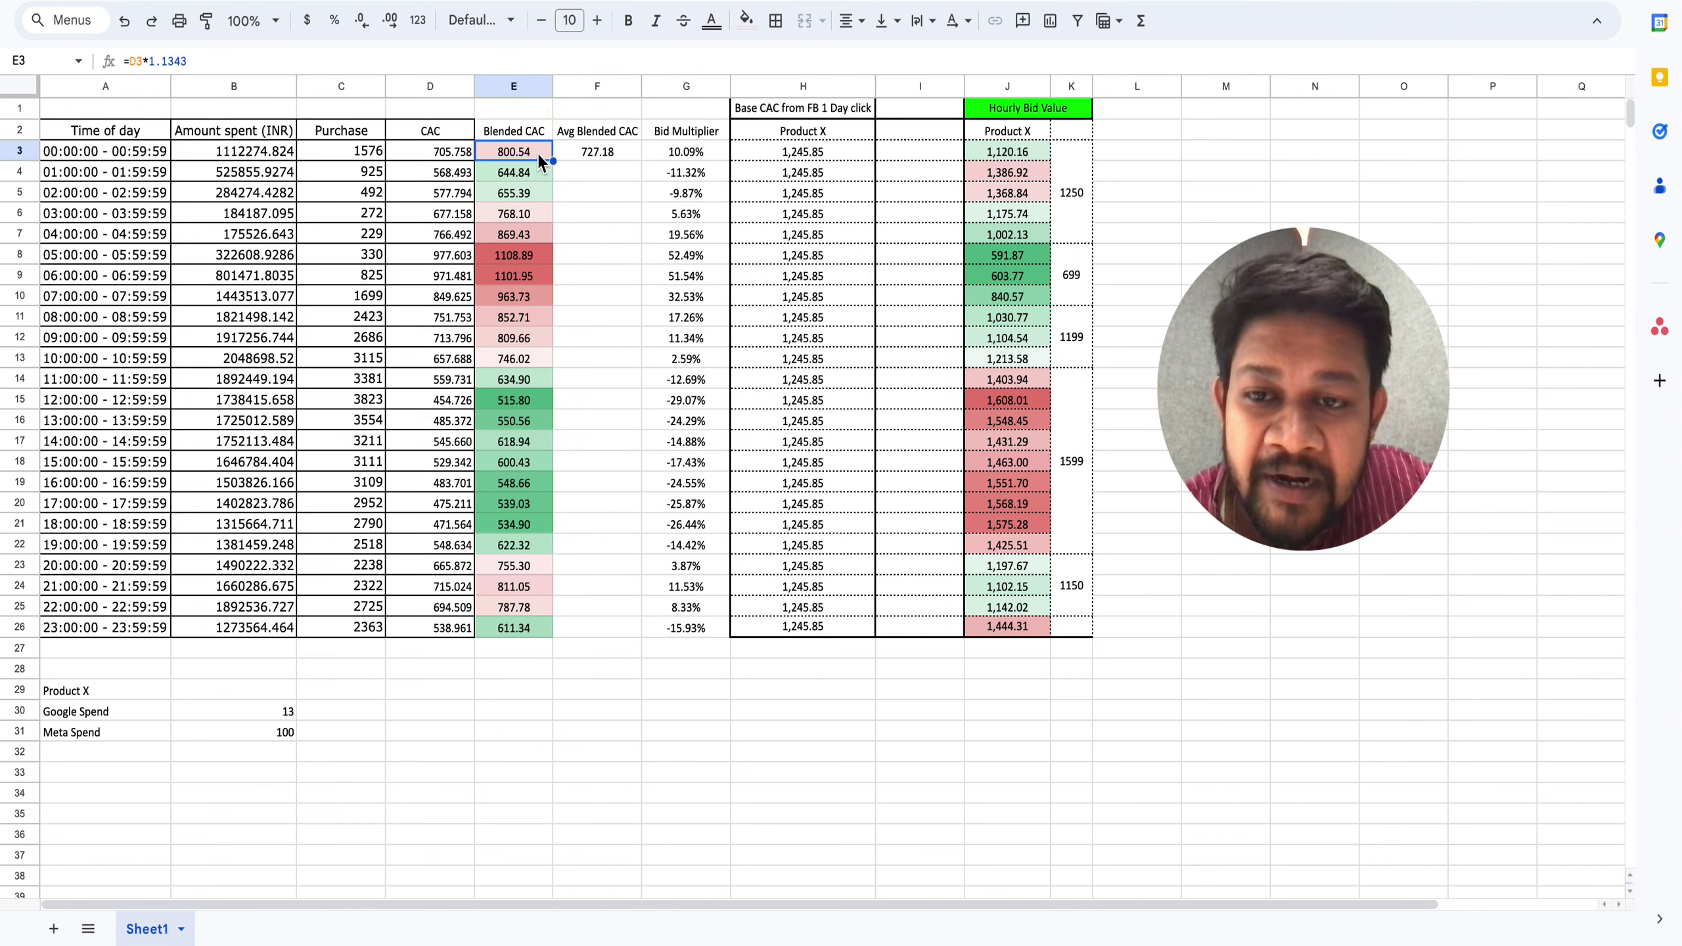
left_click(656, 152)
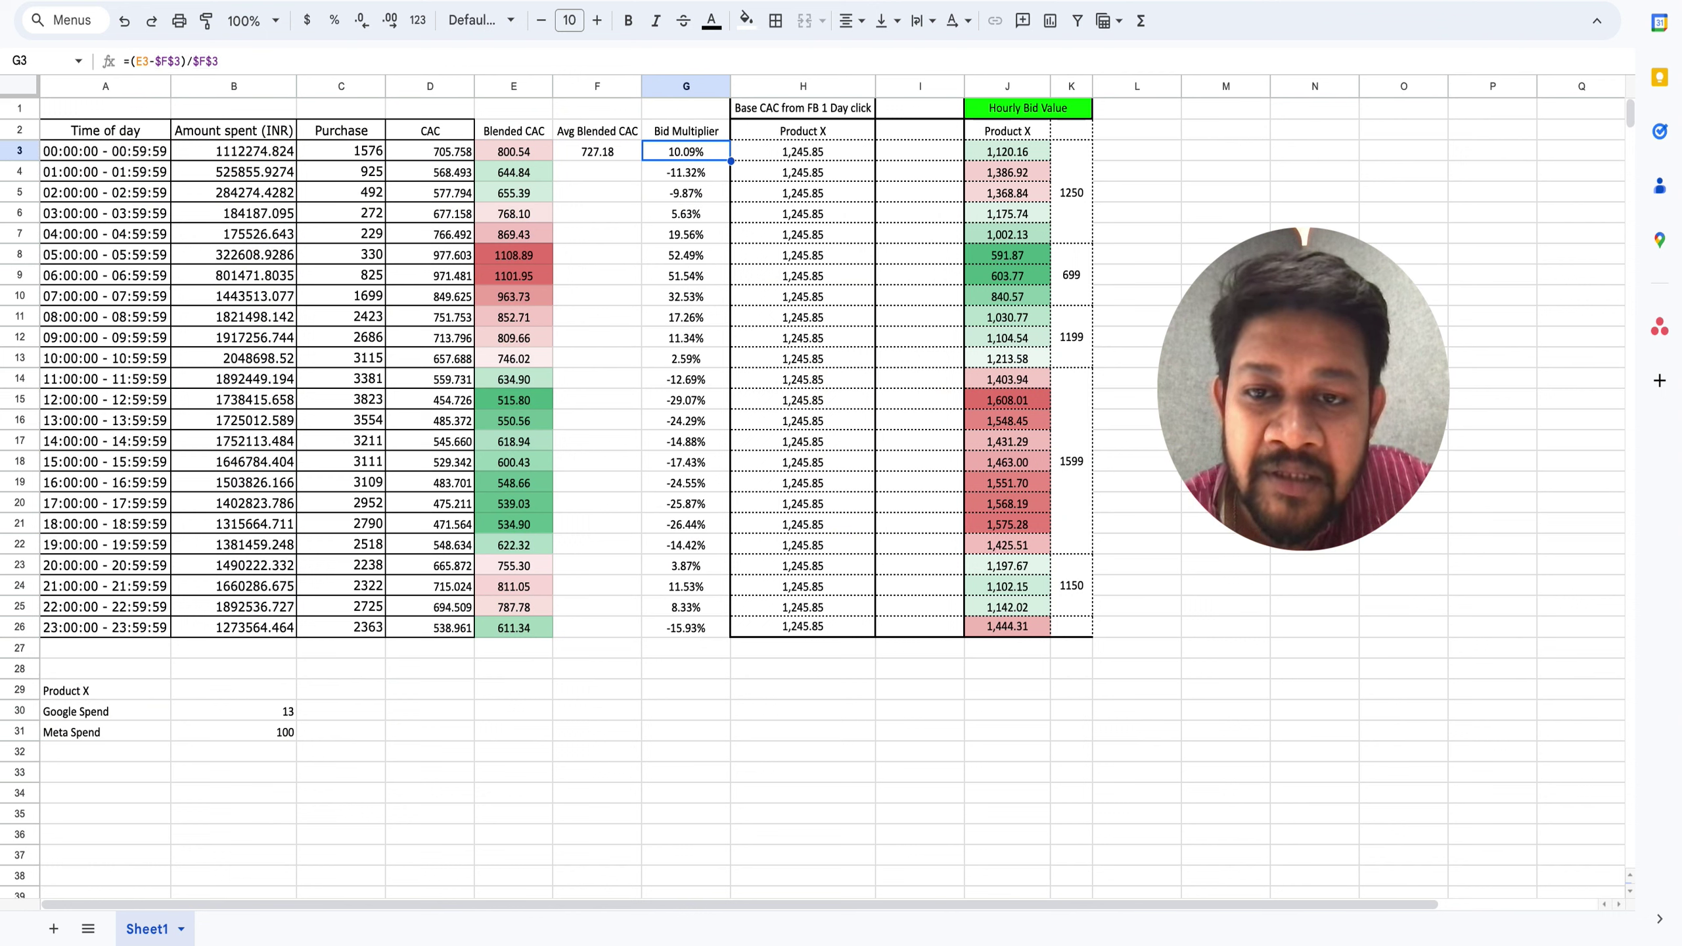
left_click(597, 152)
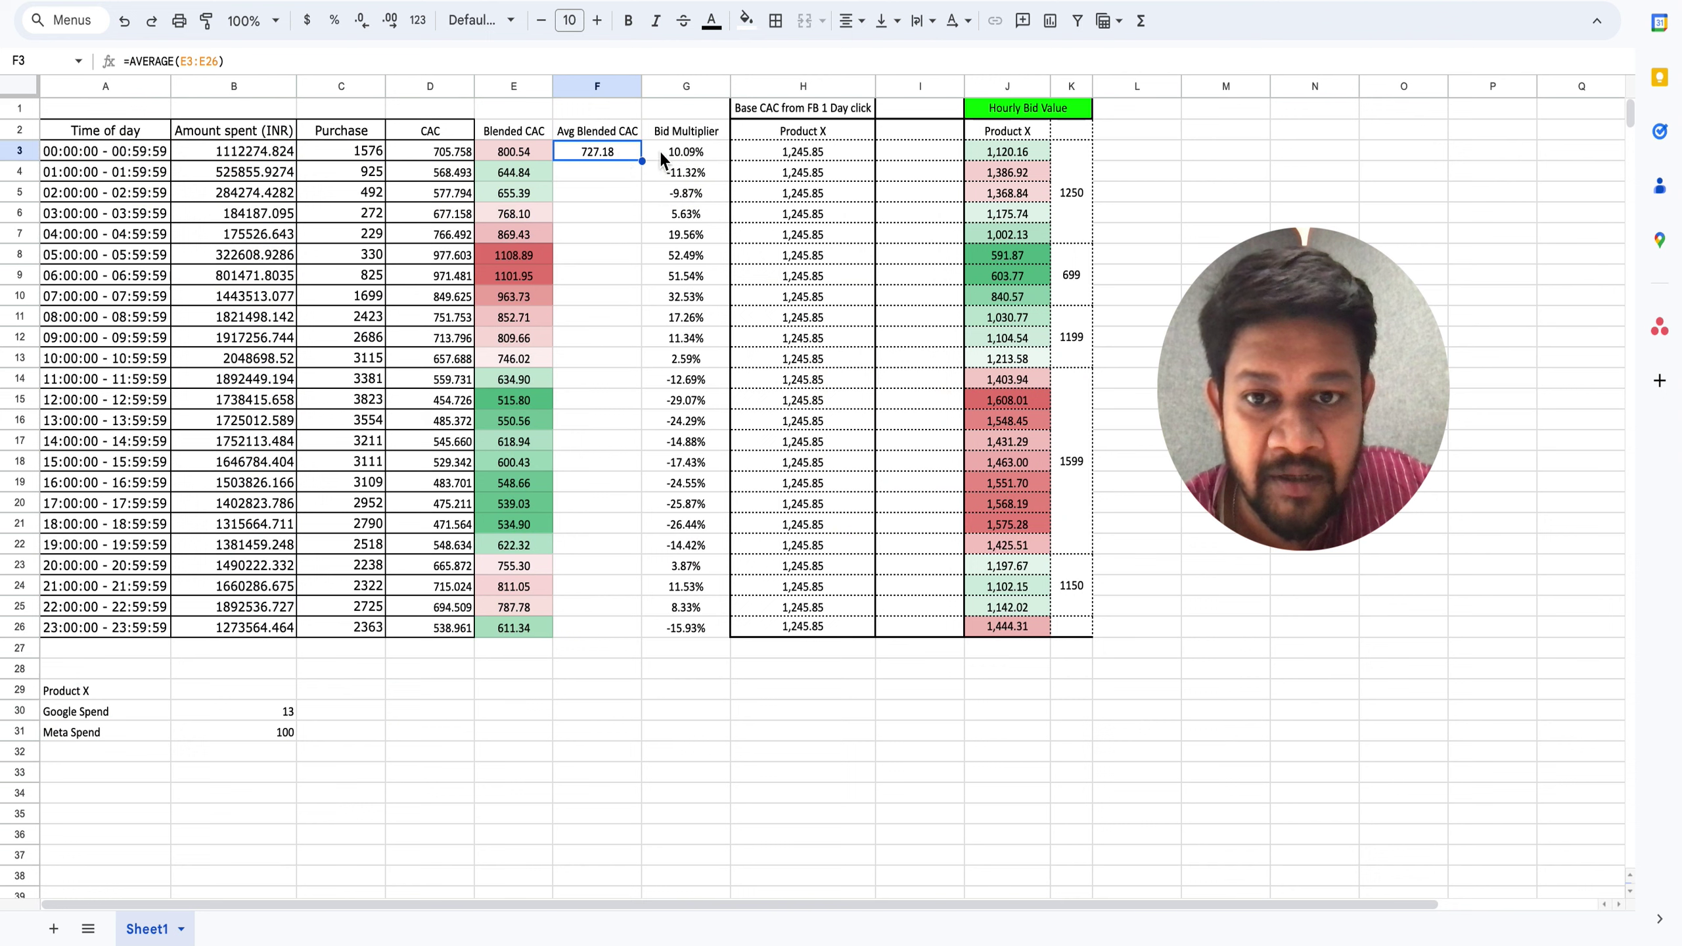
left_click_drag(687, 151, 692, 626)
left_click(666, 670)
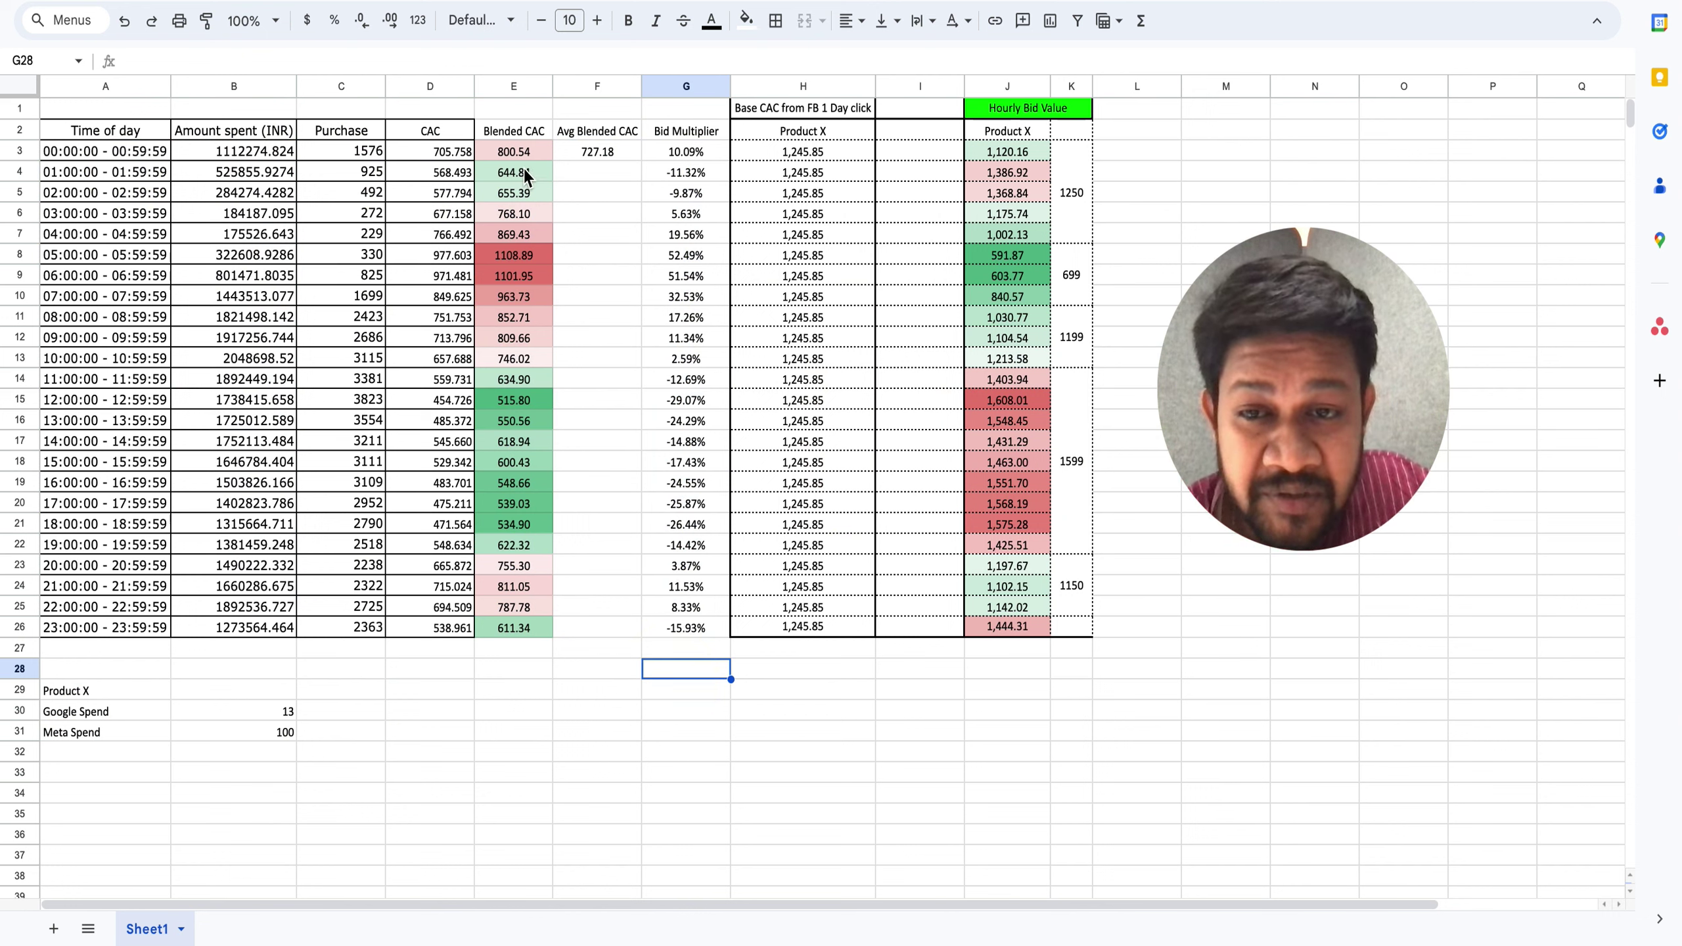
- Highlight the hourly Blended CAC column for review, including the costly early-morning hours in E8:E9 and the cheaper hours in E14:E22
left_click_drag(526, 151, 525, 626)
left_click(544, 688)
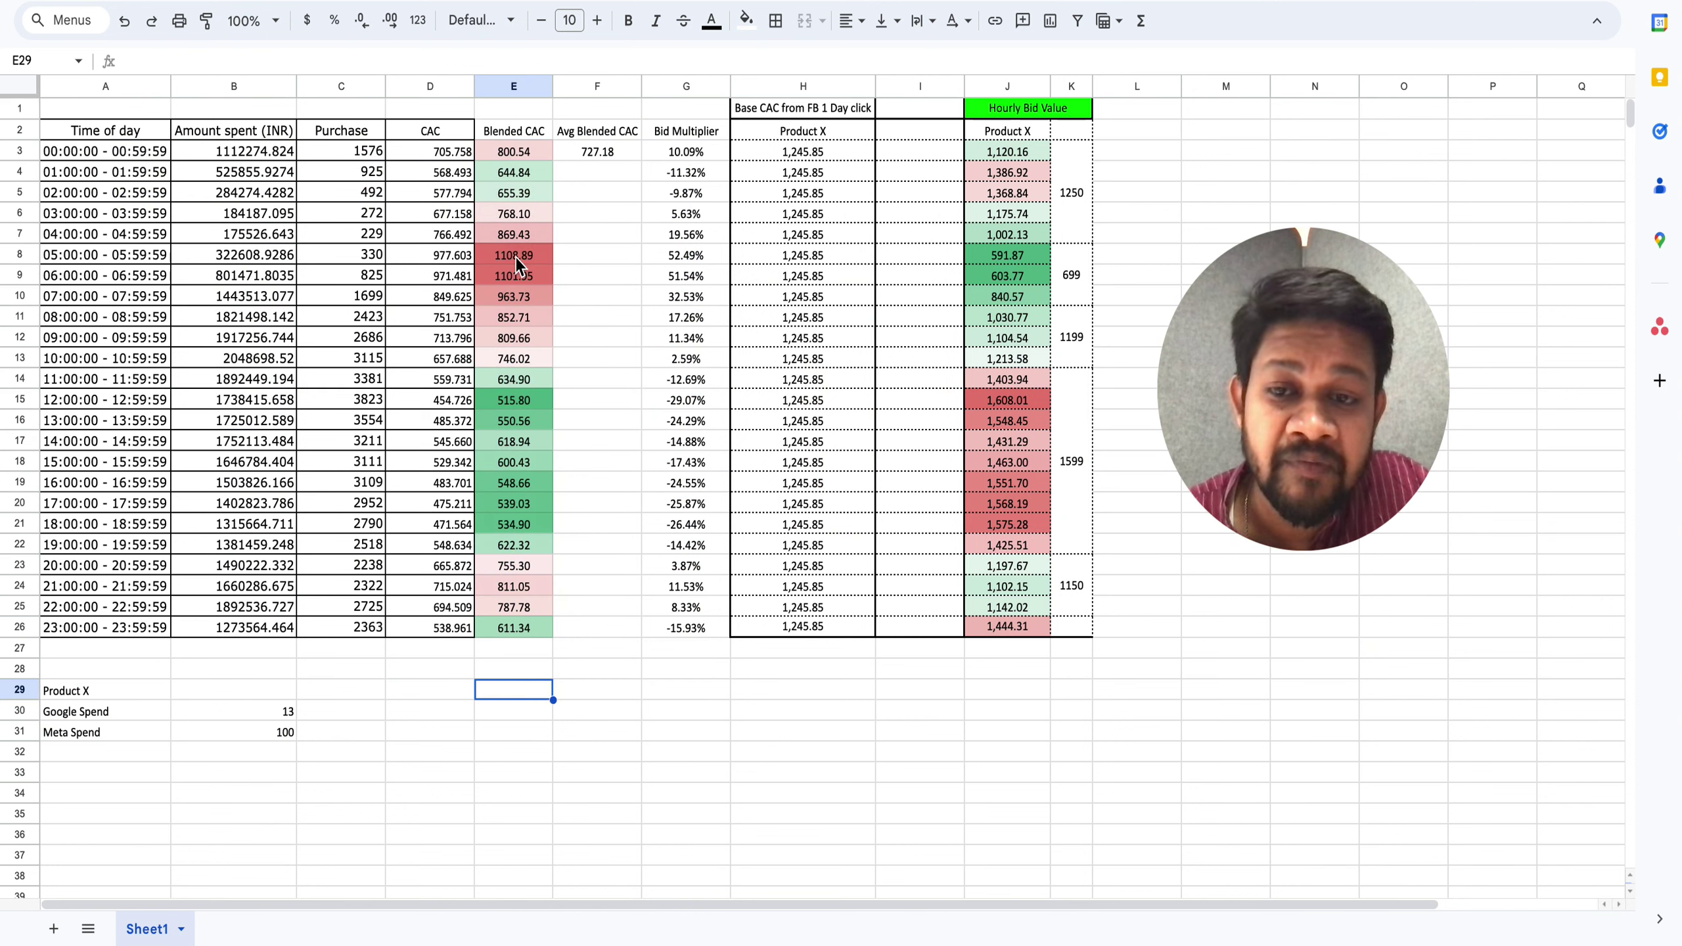
left_click_drag(515, 256, 518, 273)
left_click_drag(525, 380, 528, 542)
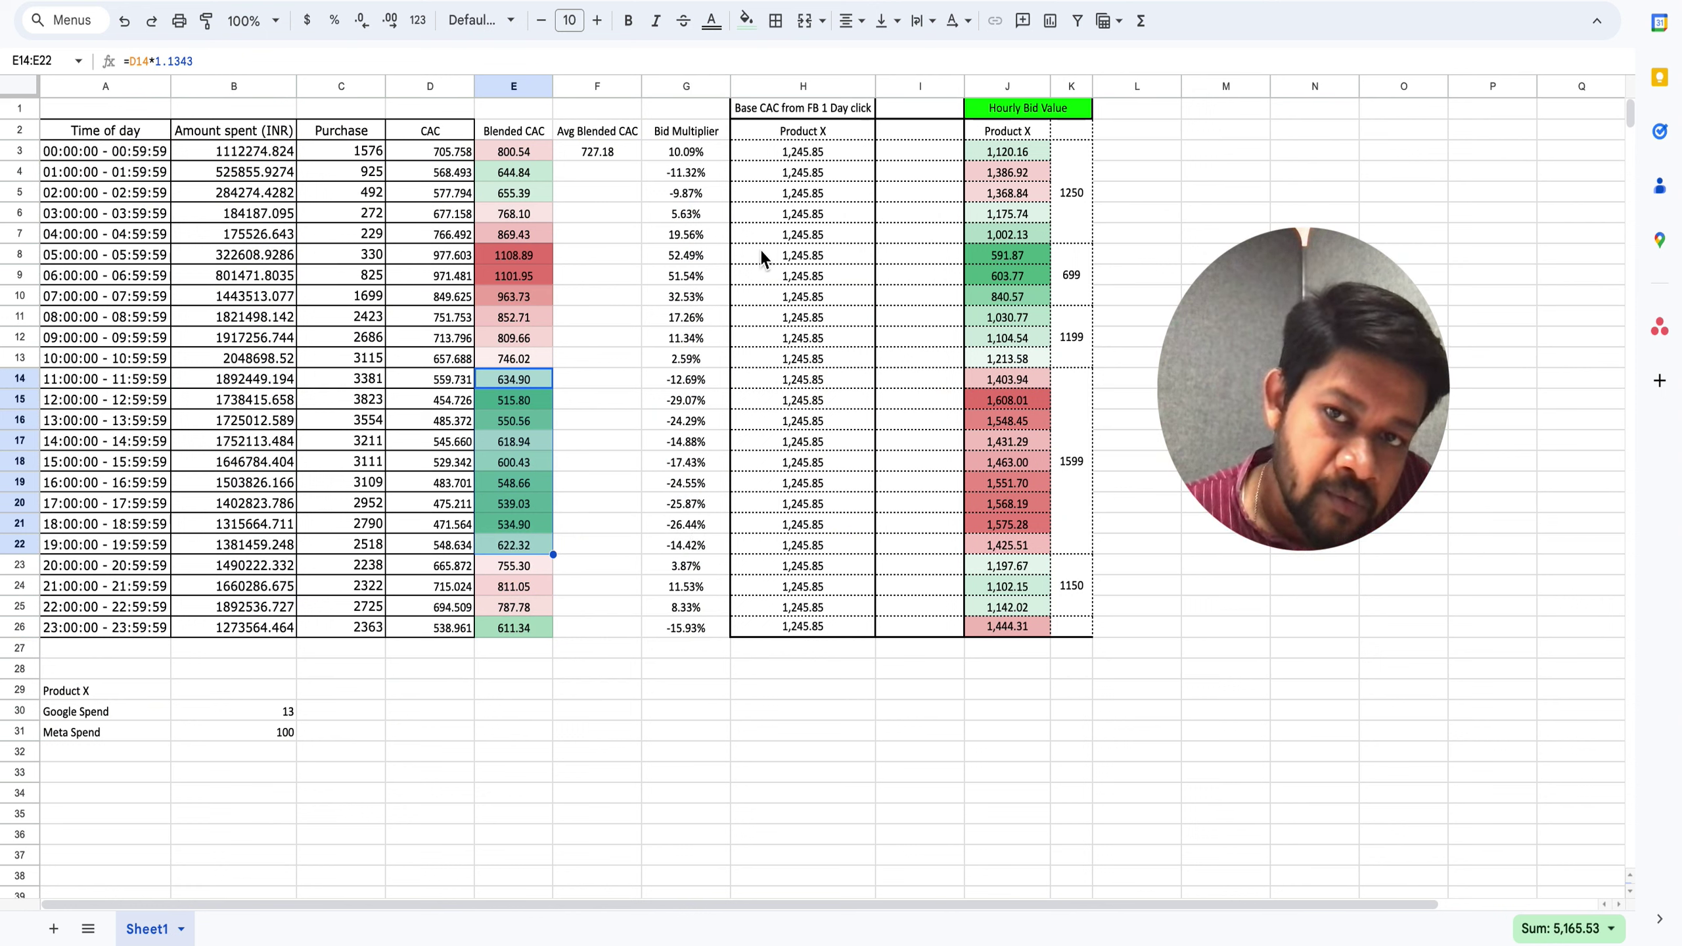
- Review the Base CAC from FB 1 Day click header and Product X's hourly base values in H3:H26
left_click(797, 112)
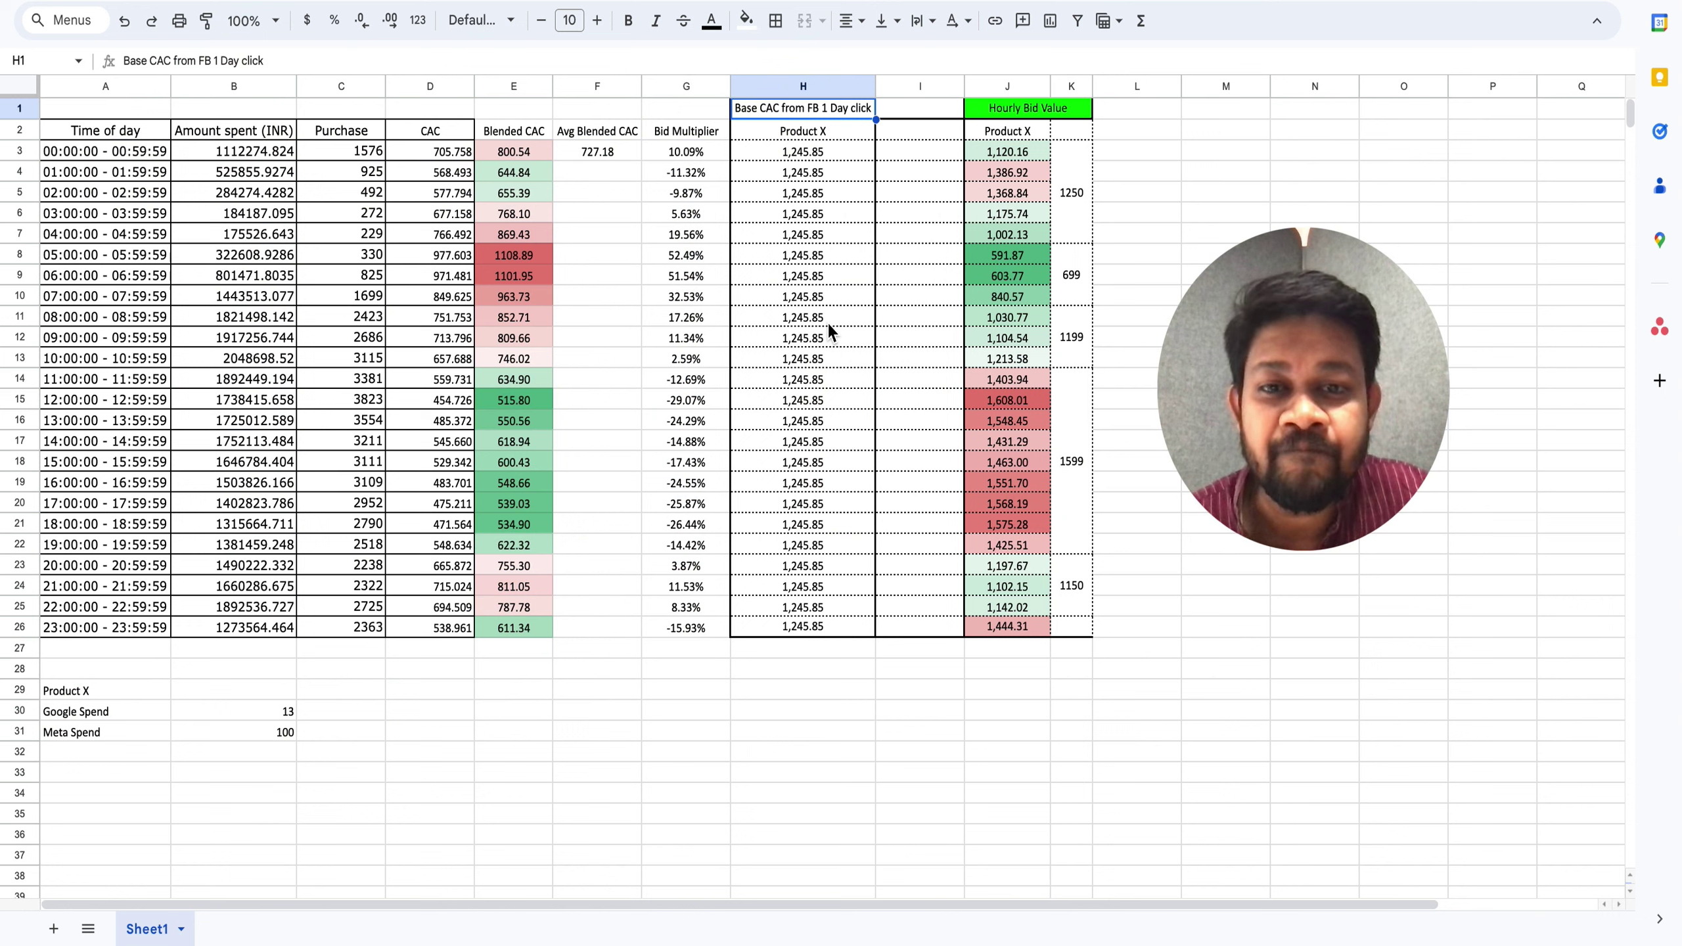
left_click(833, 156)
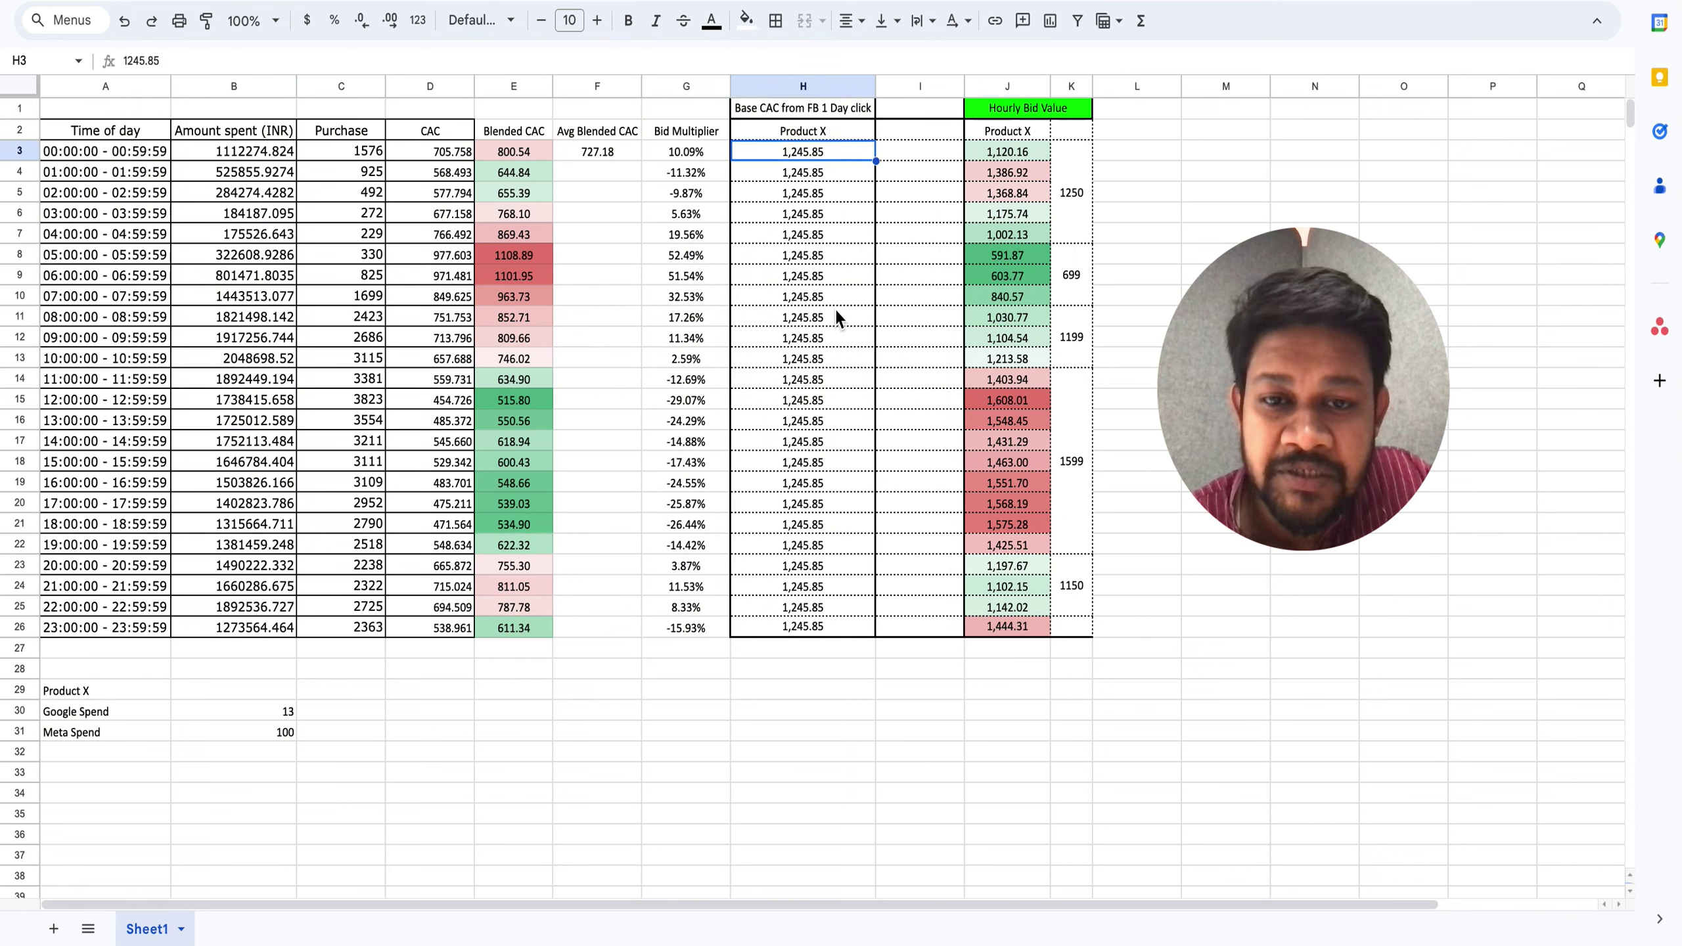
left_click_drag(841, 632, 809, 161)
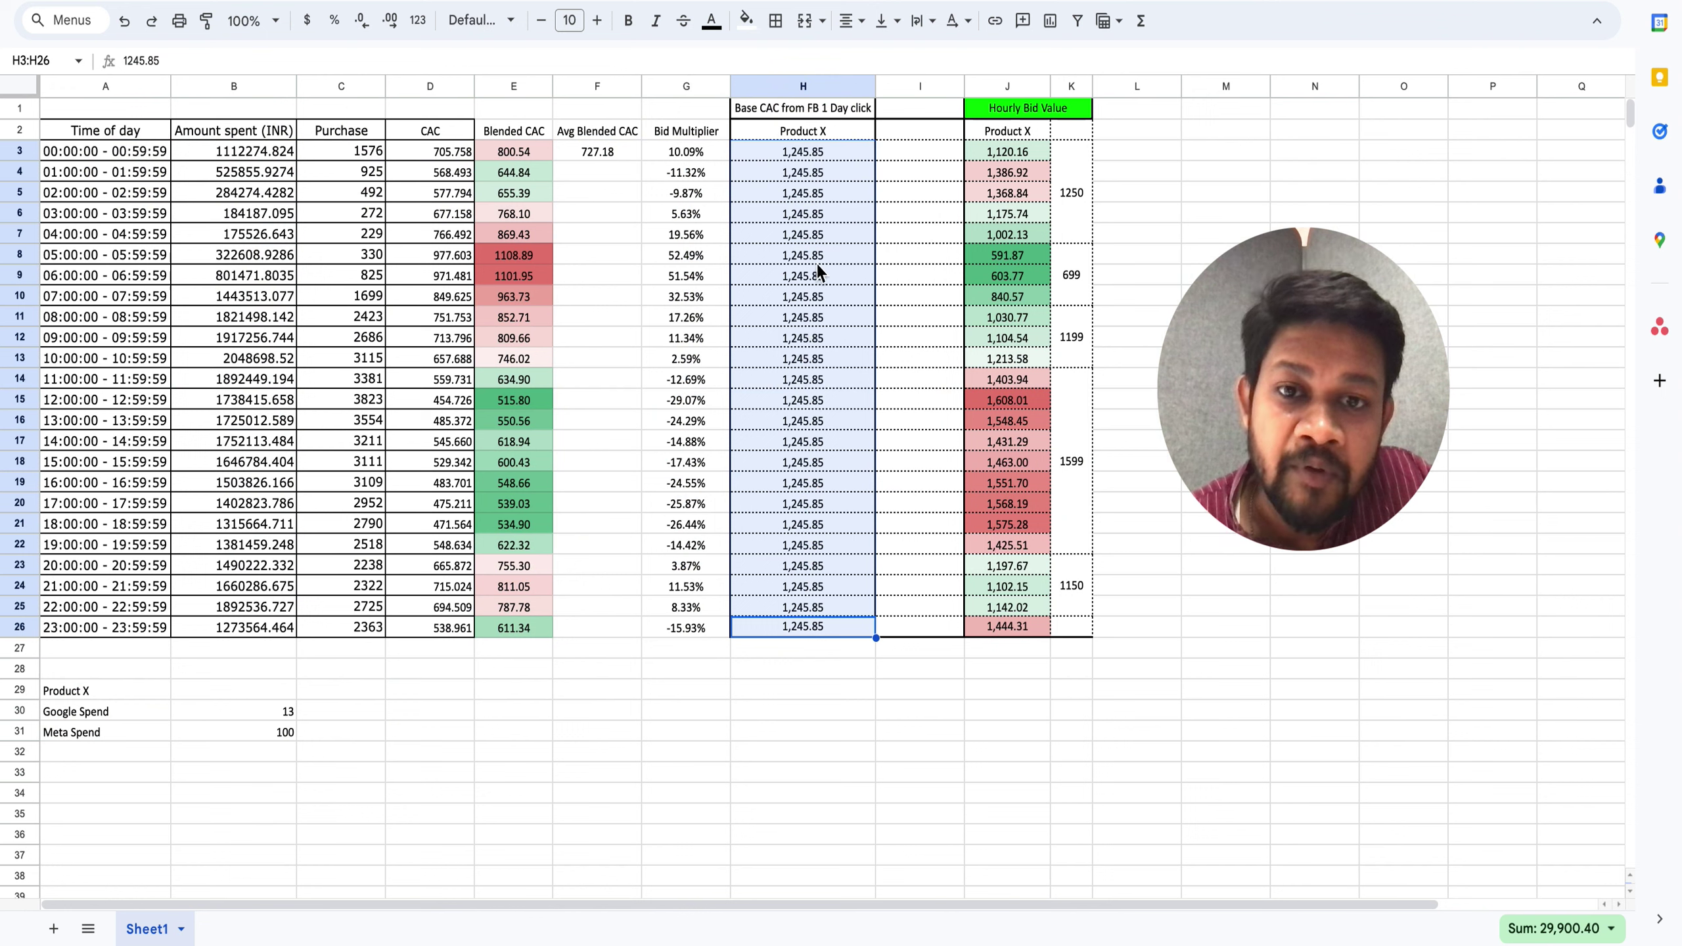
left_click(827, 158)
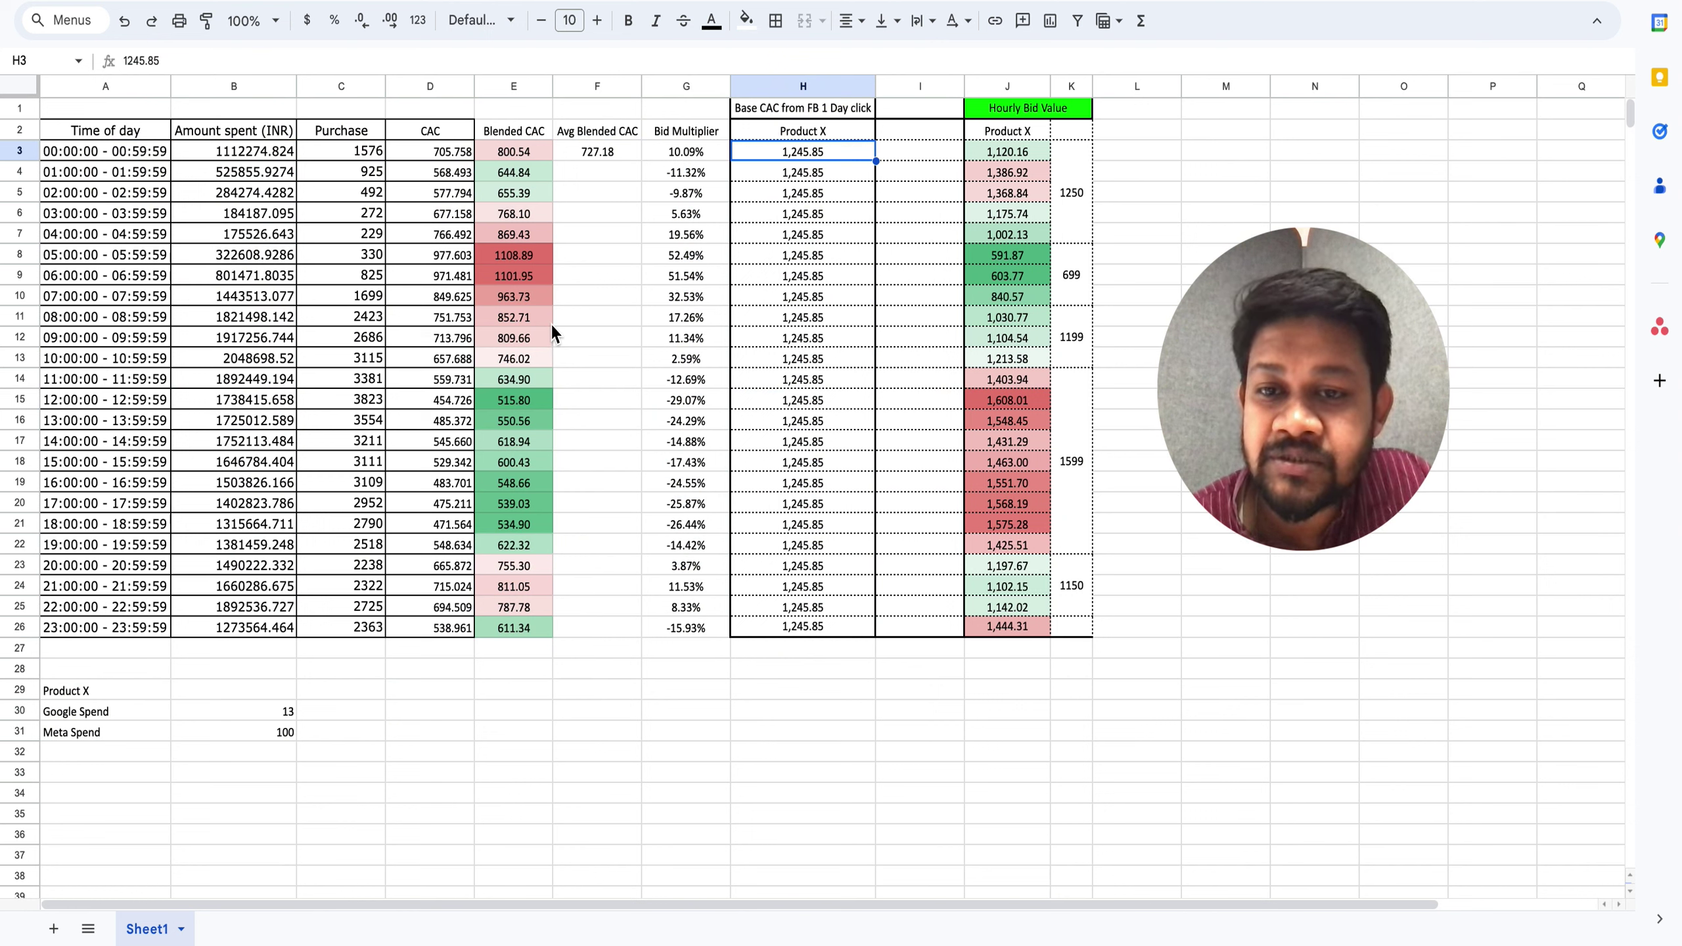
- Review Blended CAC across all hours in E3:E26, checking the 05:00 and 06:00 cells individually
left_click_drag(526, 158, 527, 634)
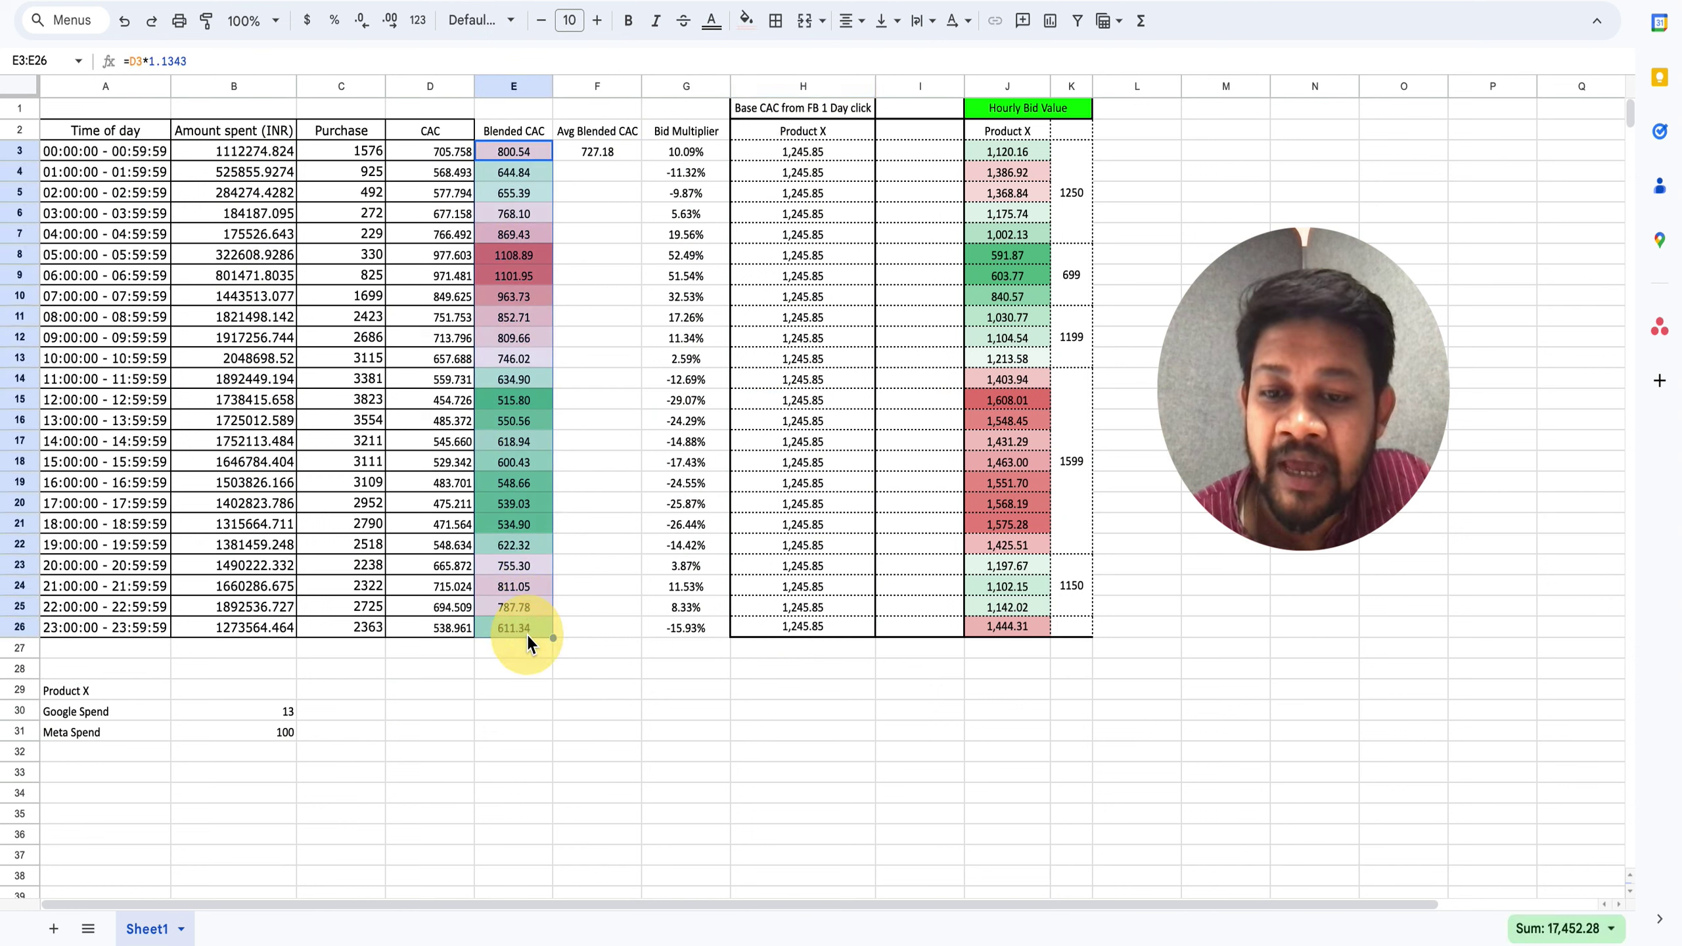
left_click(526, 254)
left_click(530, 278)
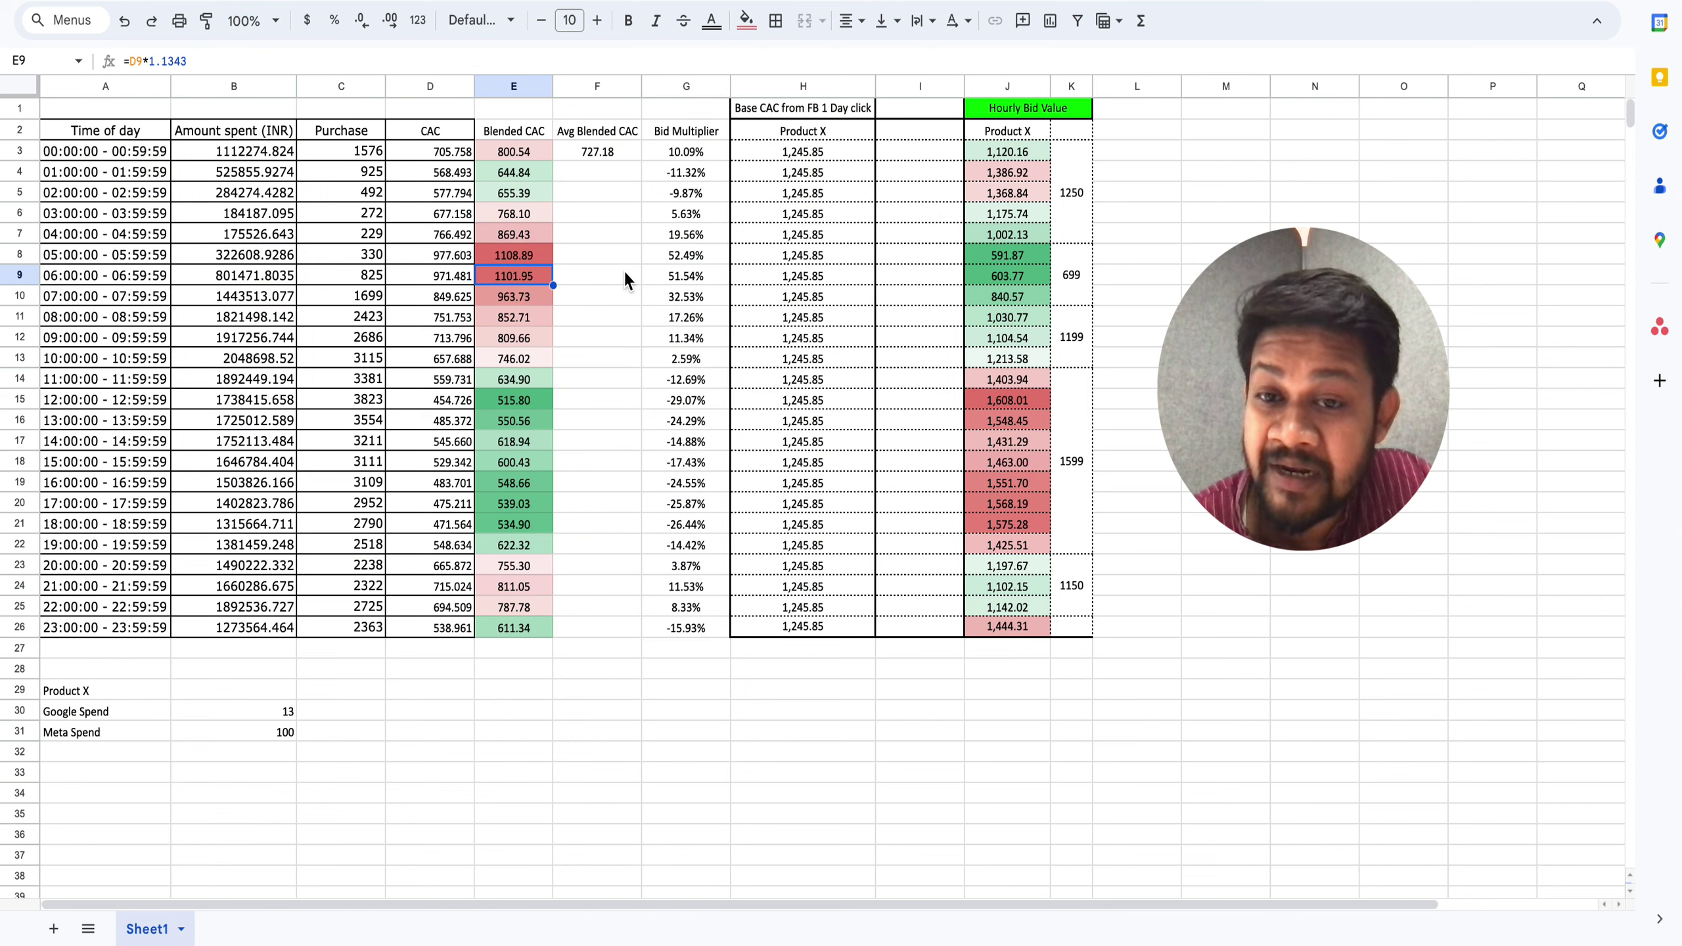
left_click(525, 255)
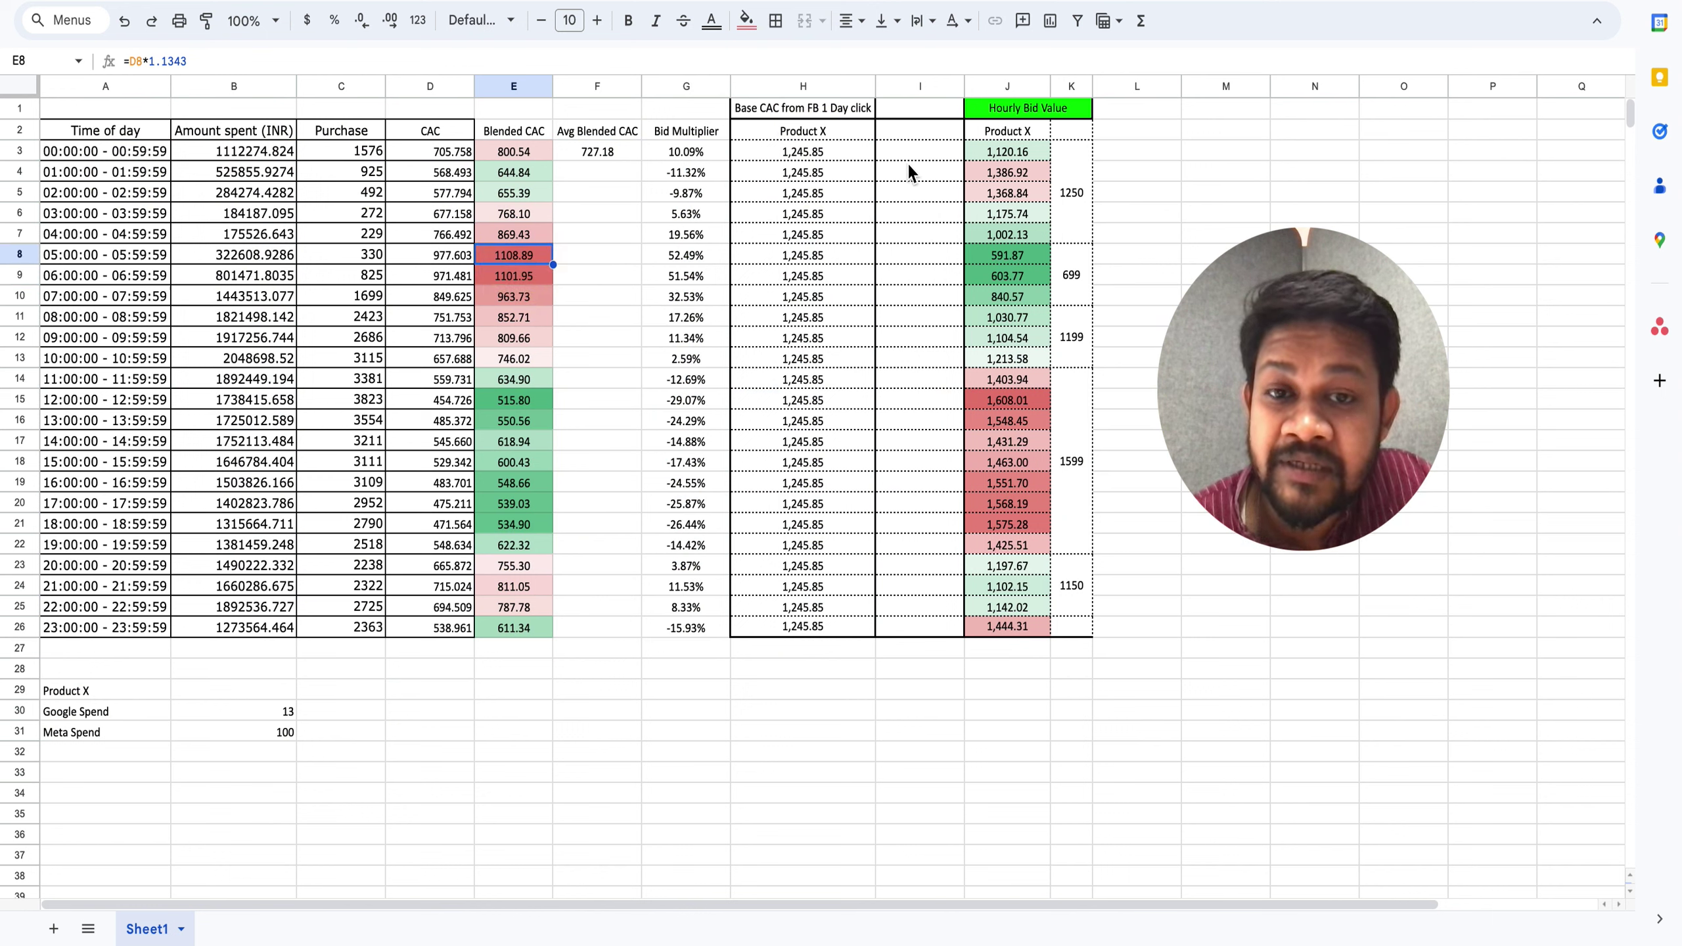
- Inspect the Hourly Bid Value formula in J3 and its Bid Multiplier and Base CAC inputs, dismissing the CleanMyMac X verification pop-up
left_click(692, 158)
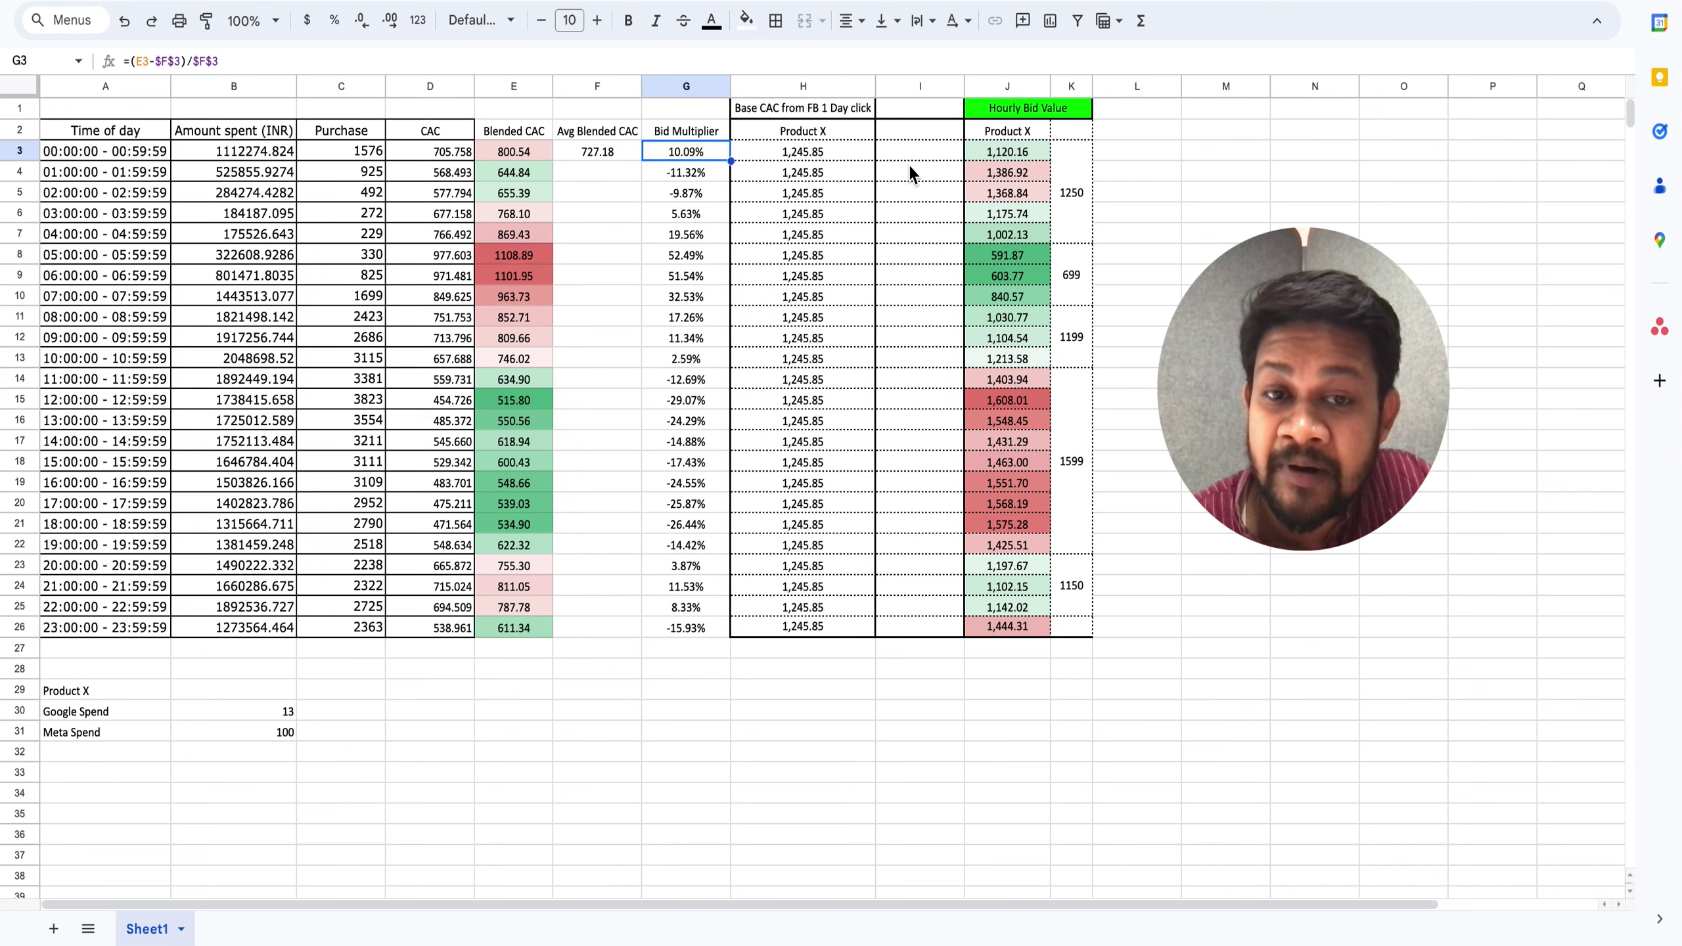
double_click(1004, 153)
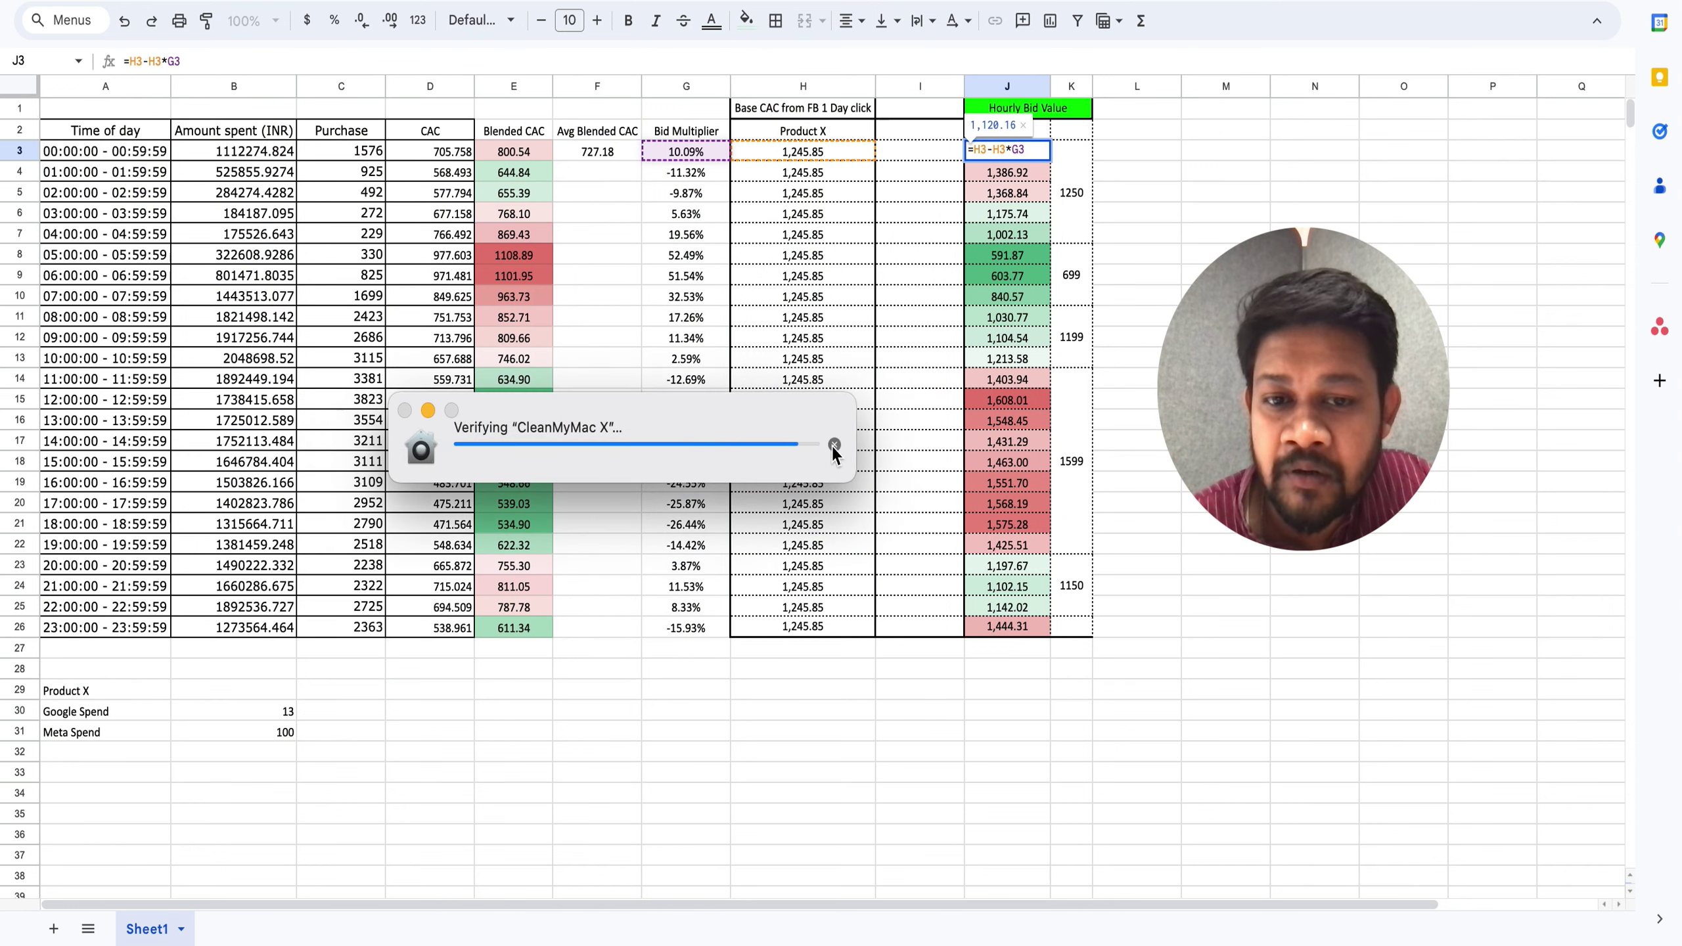
left_click(833, 445)
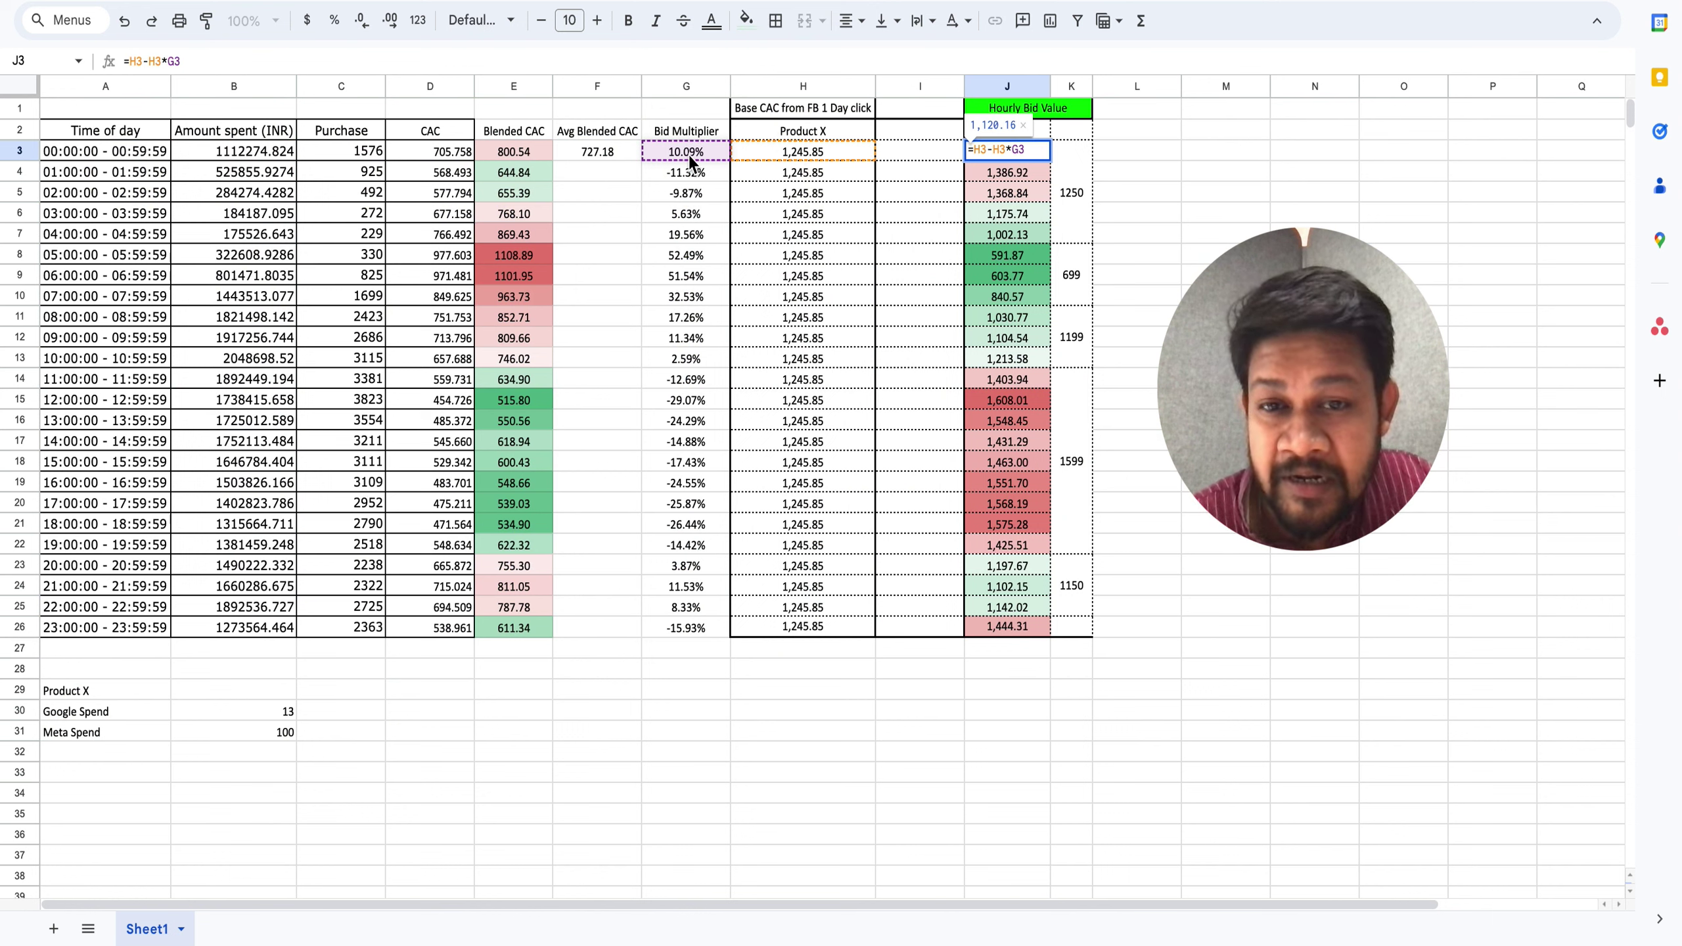
key("Escape")
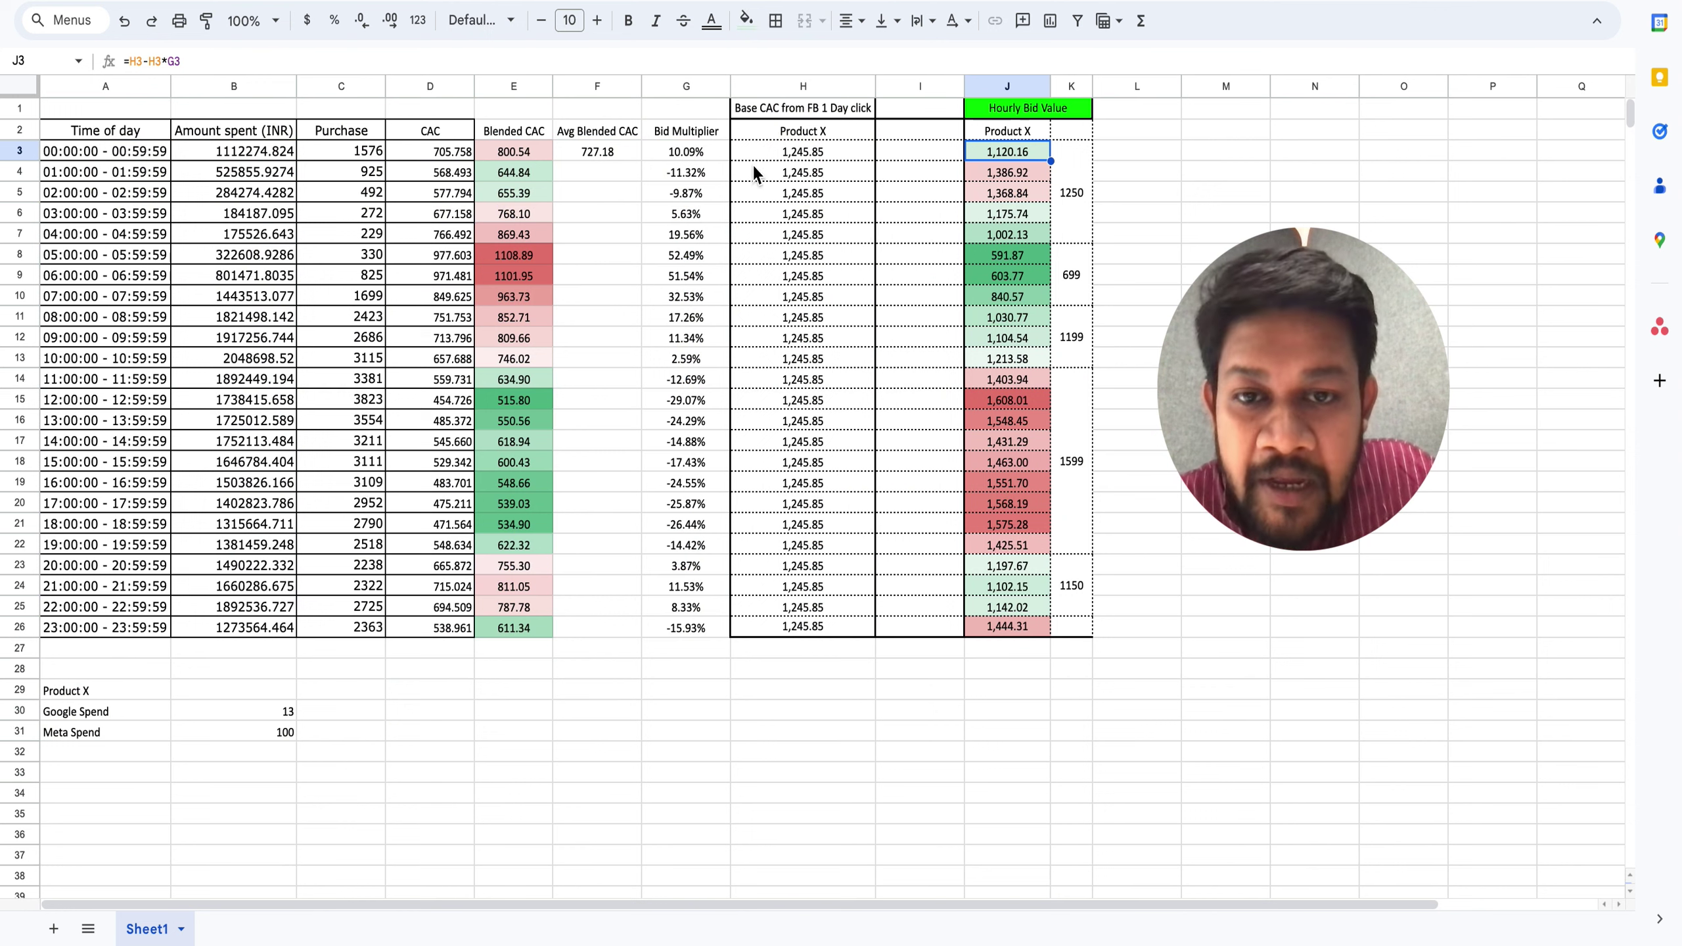
left_click(676, 156)
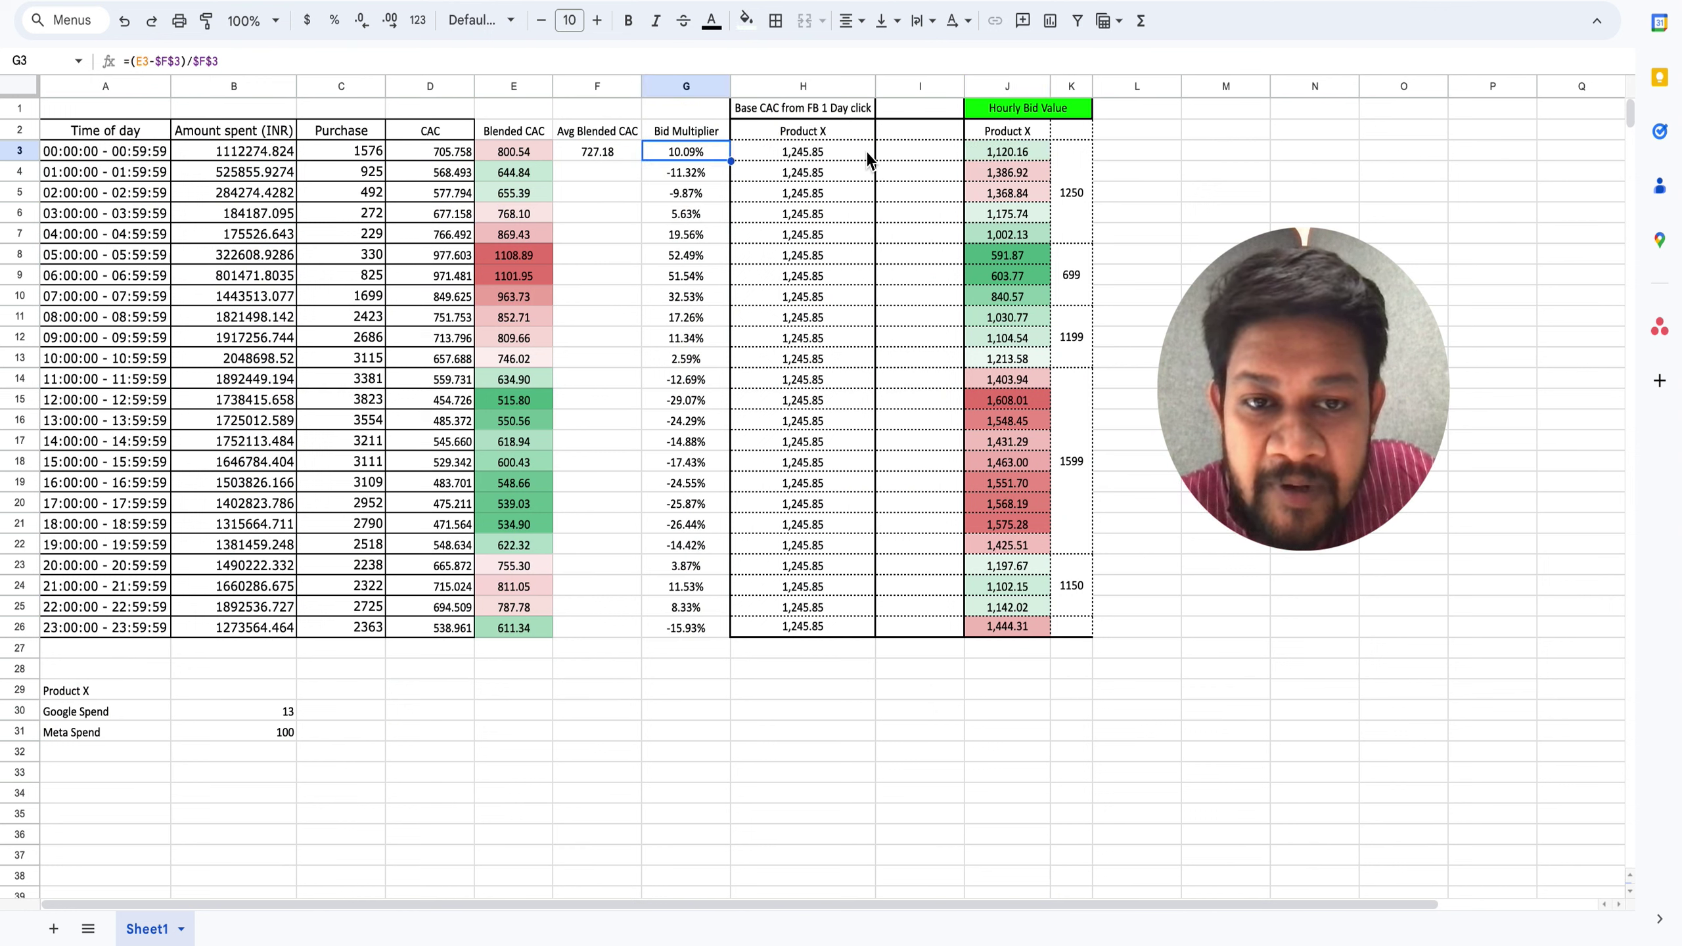
left_click(820, 152)
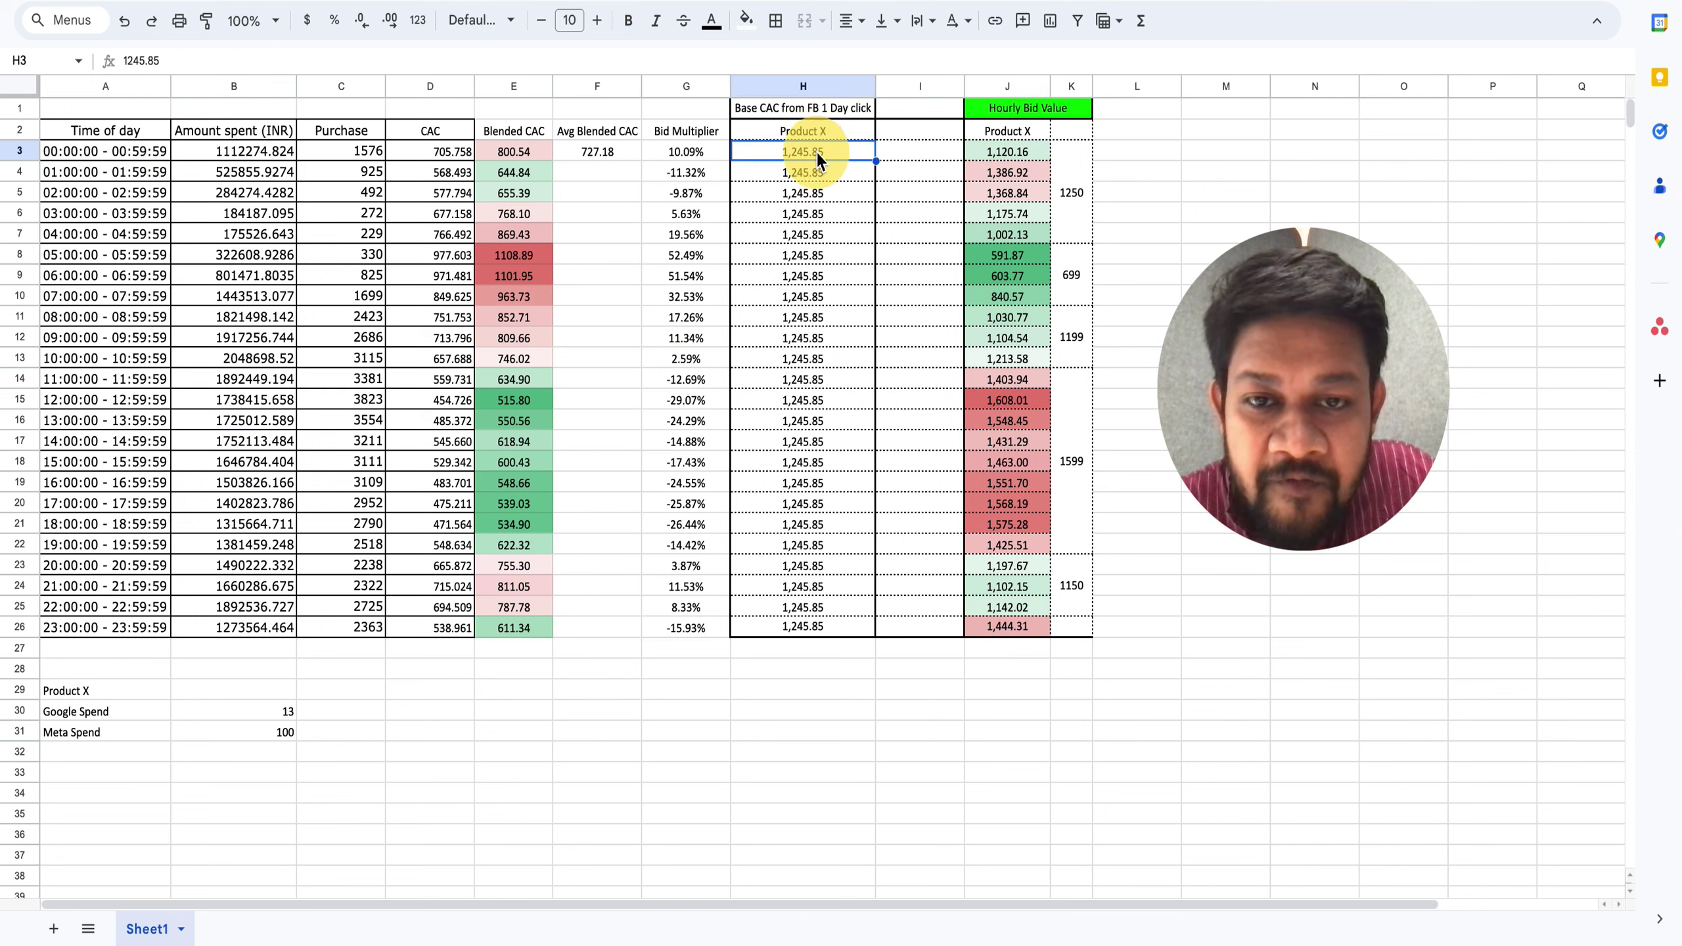
- Review the hourly bid values in J3:J26, comparing J8:J9 and J14:J22 with the blended CAC of the same hours
left_click(1013, 154)
left_click_drag(1028, 628, 1003, 155)
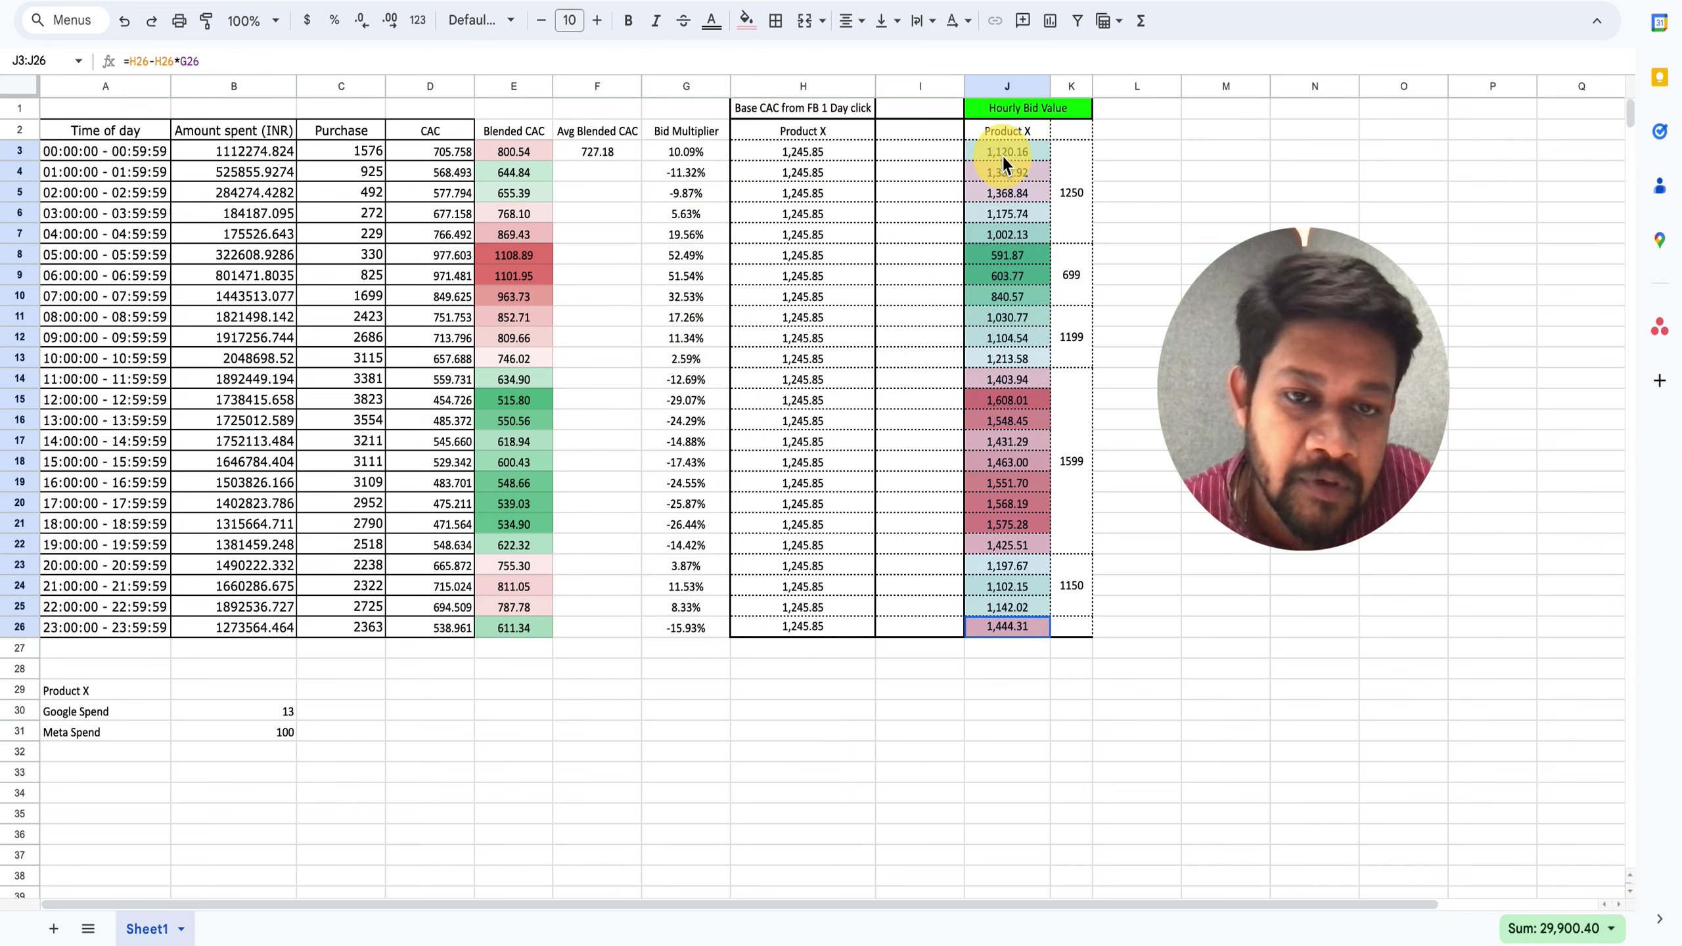
left_click(1009, 296)
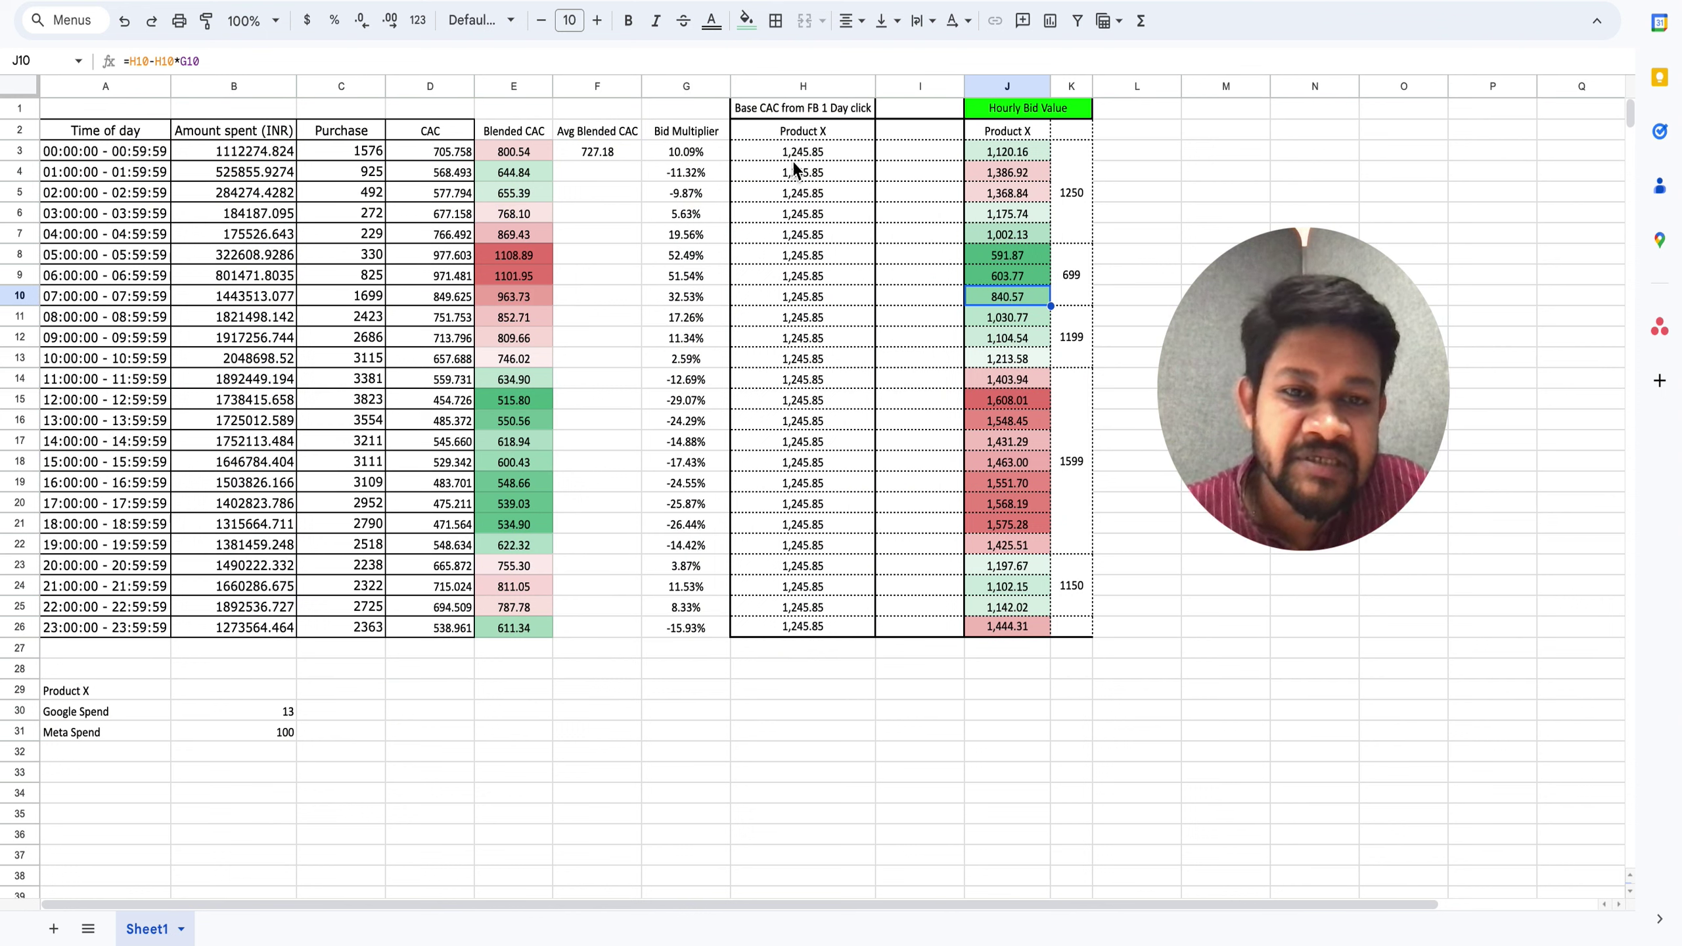
left_click_drag(529, 258, 528, 272)
left_click_drag(1007, 258, 1008, 272)
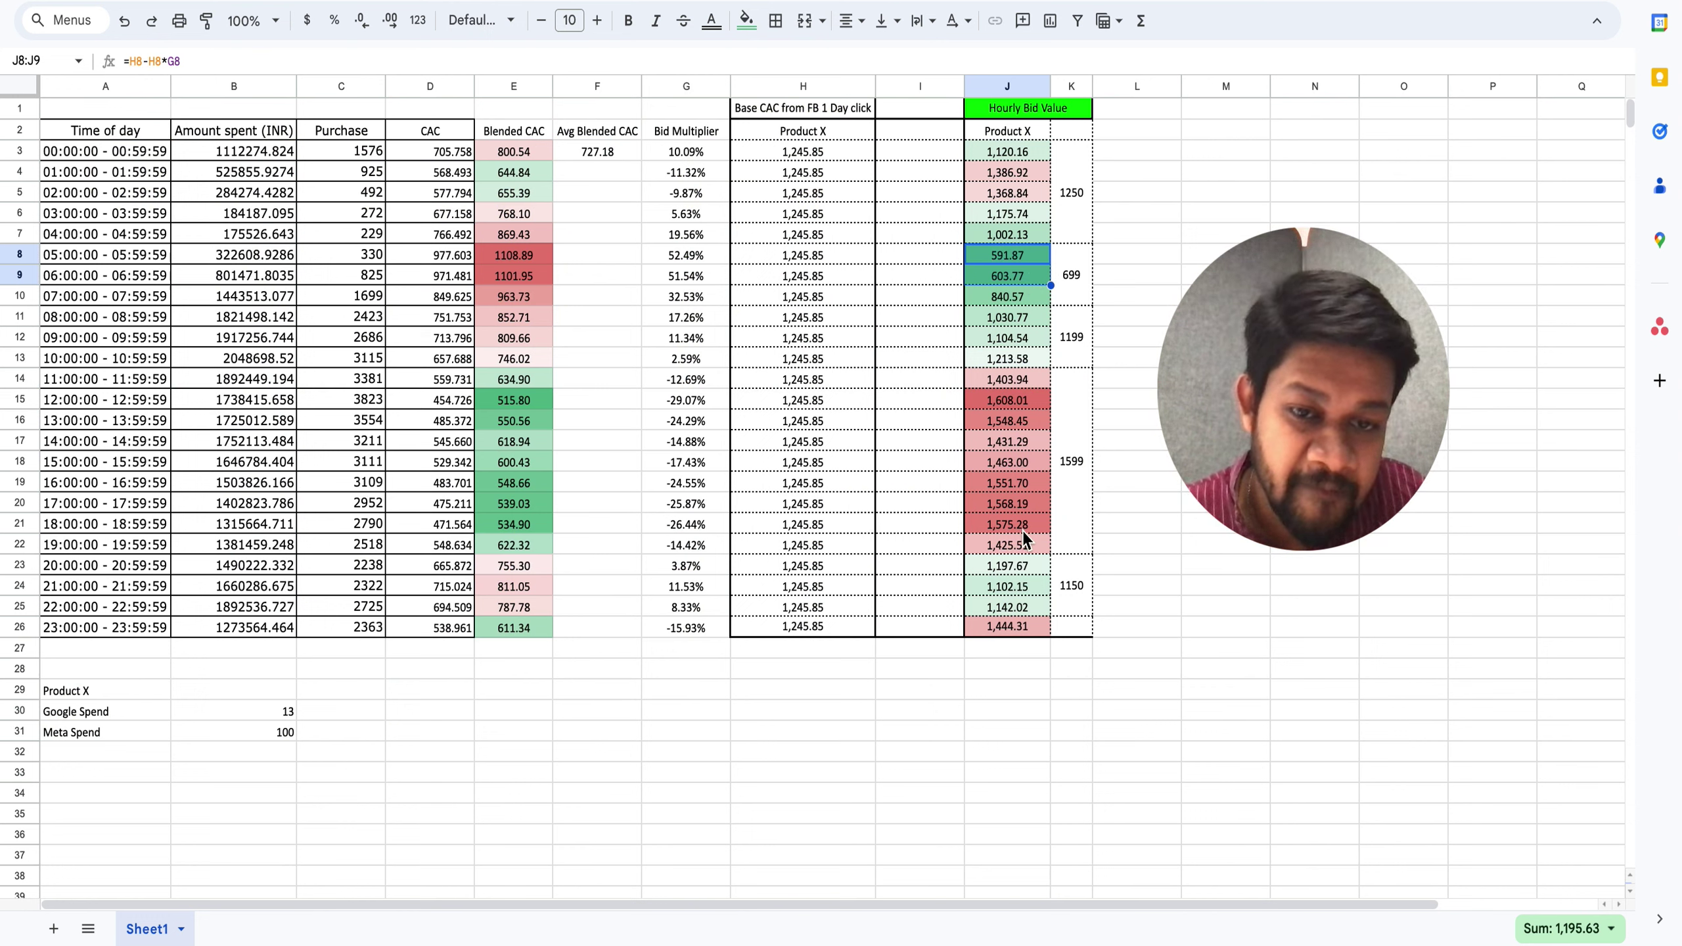
left_click_drag(530, 386, 528, 525)
left_click_drag(1004, 383, 1018, 541)
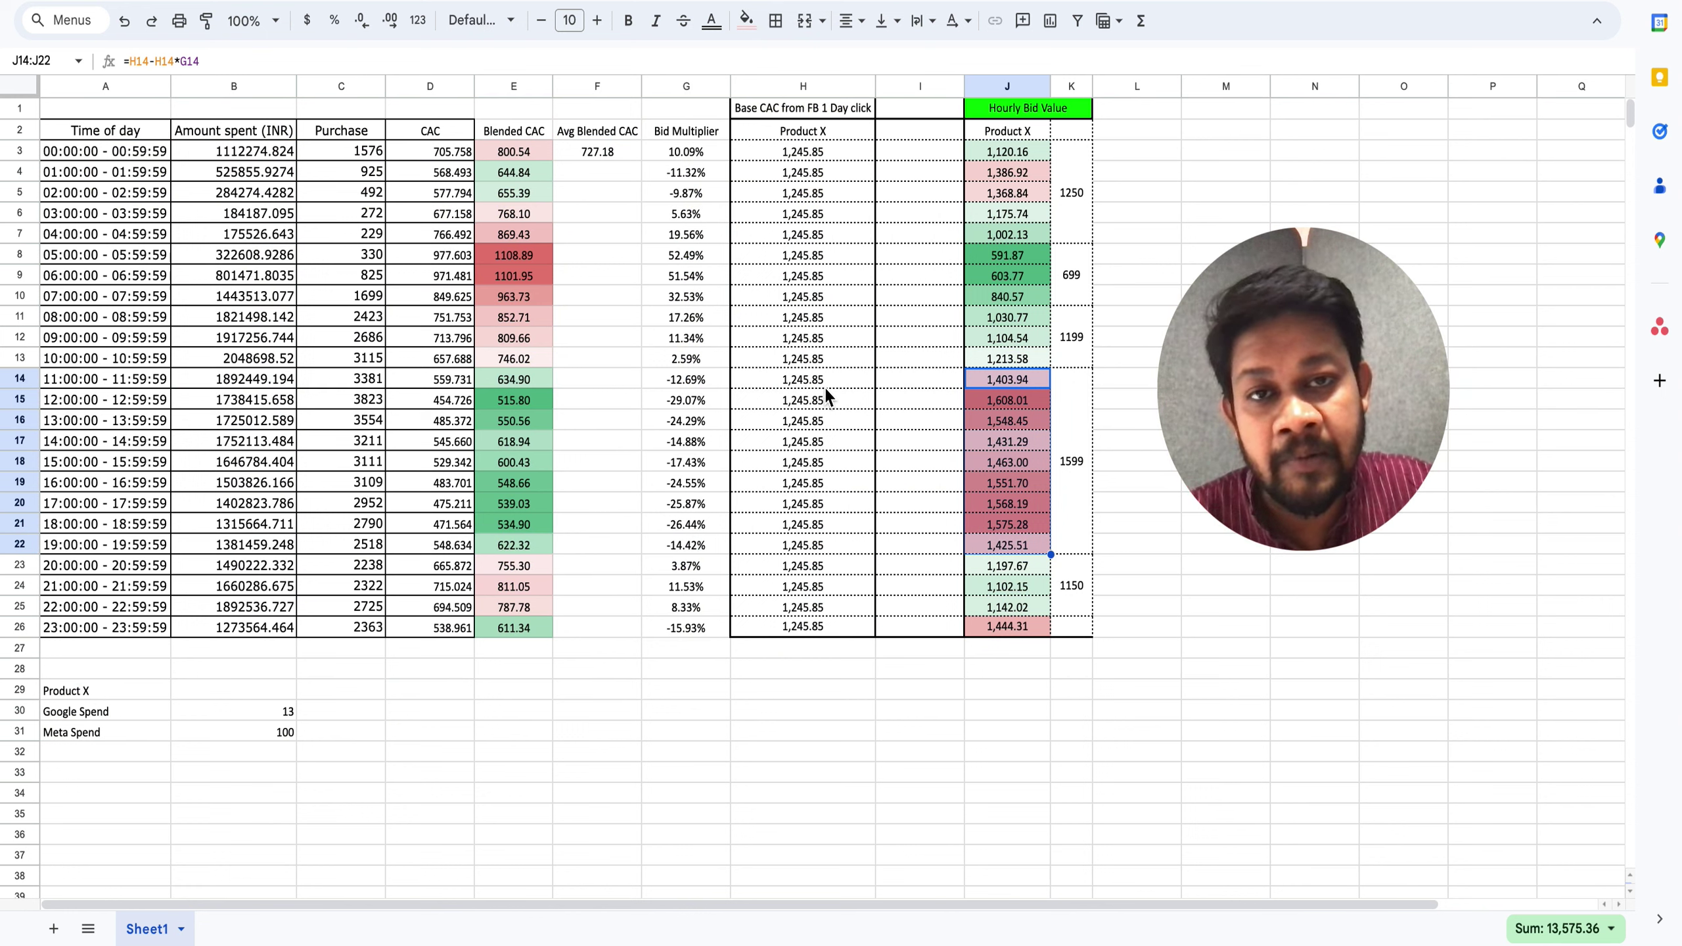
- Examine the 03:00 and 06:00 rows and the hourly bid groups in J8:J10 and J11:J13
left_click(29, 211)
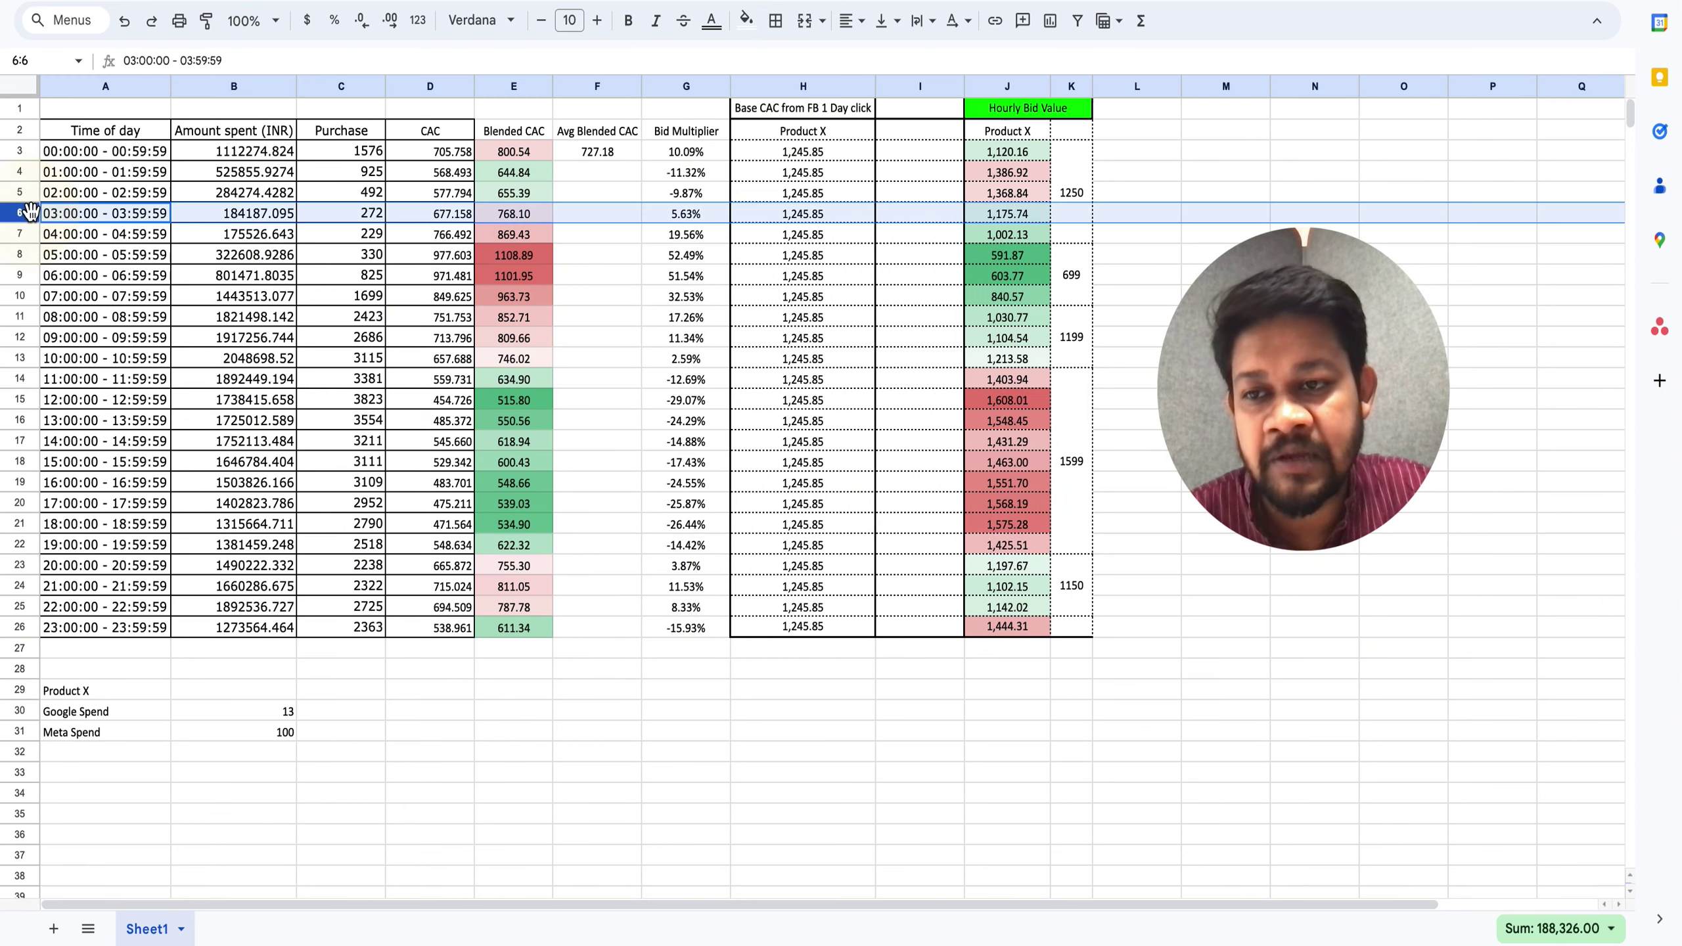
left_click(22, 273)
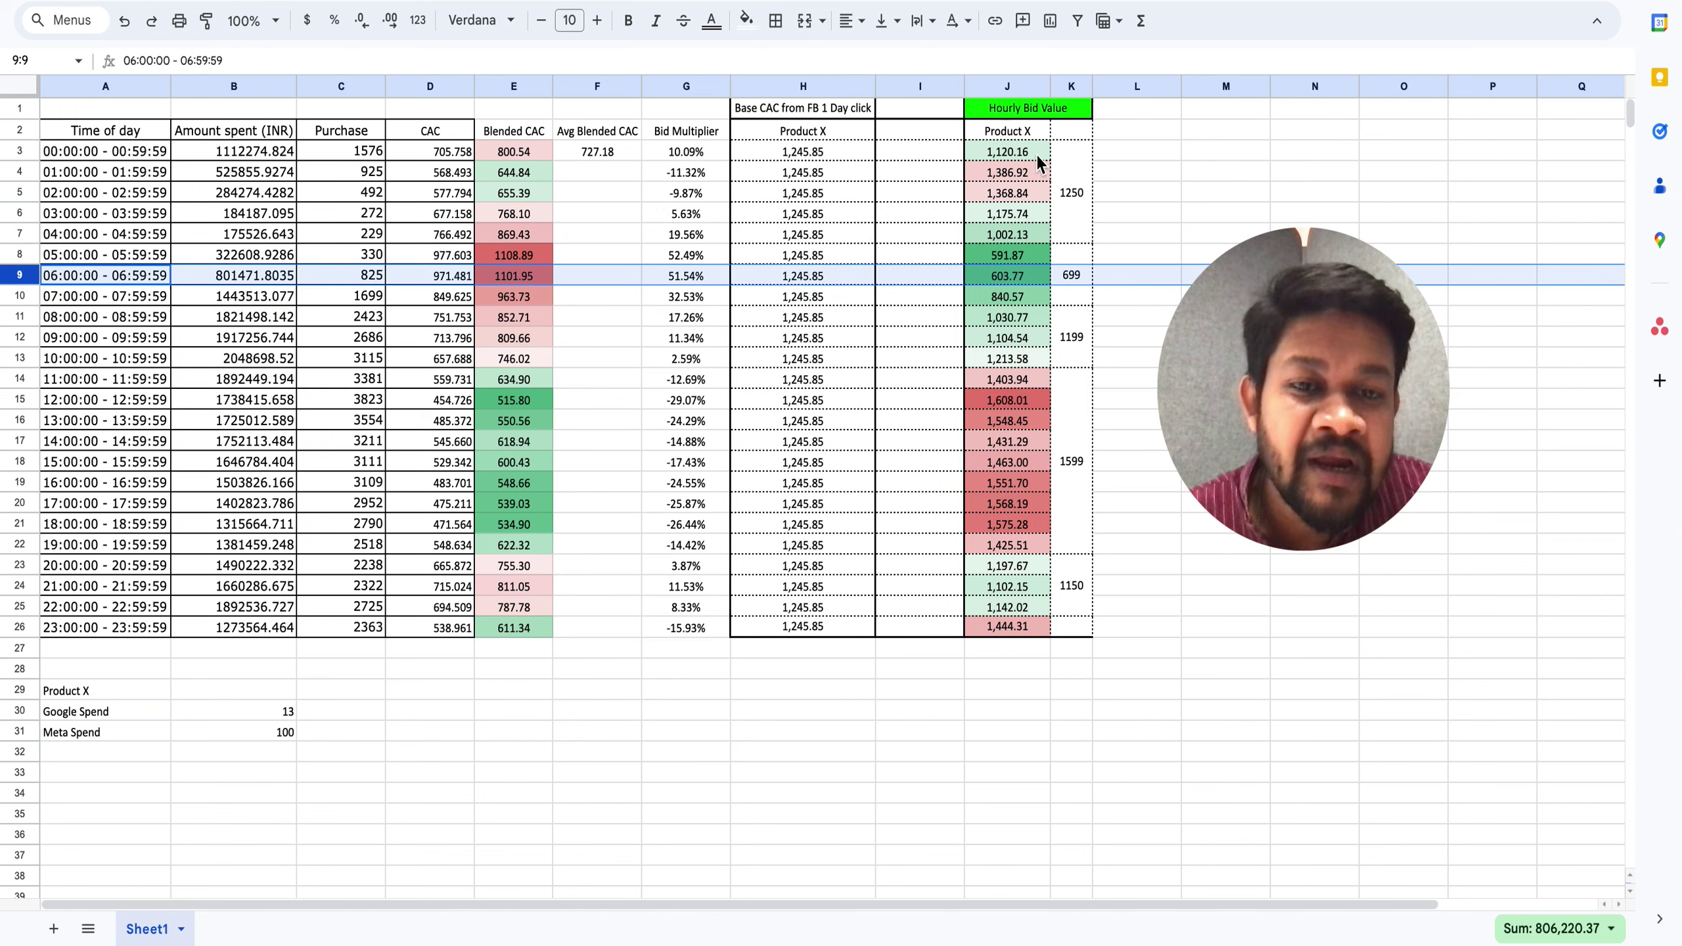
left_click_drag(1032, 152, 1036, 298)
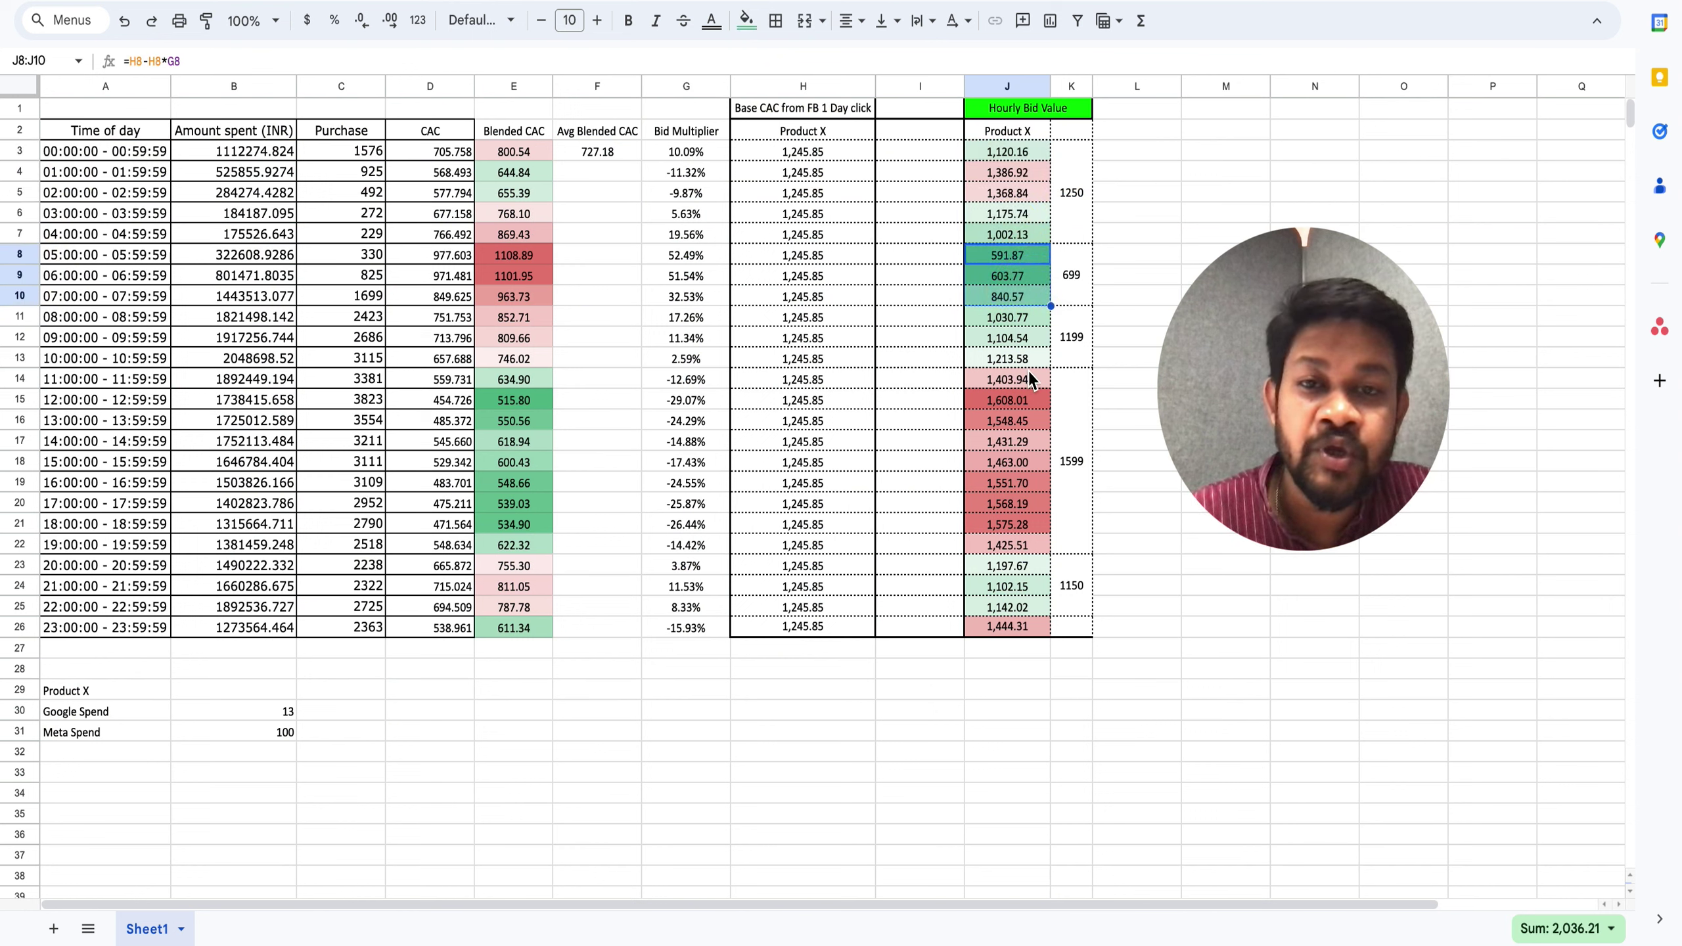
left_click_drag(1030, 320, 1031, 358)
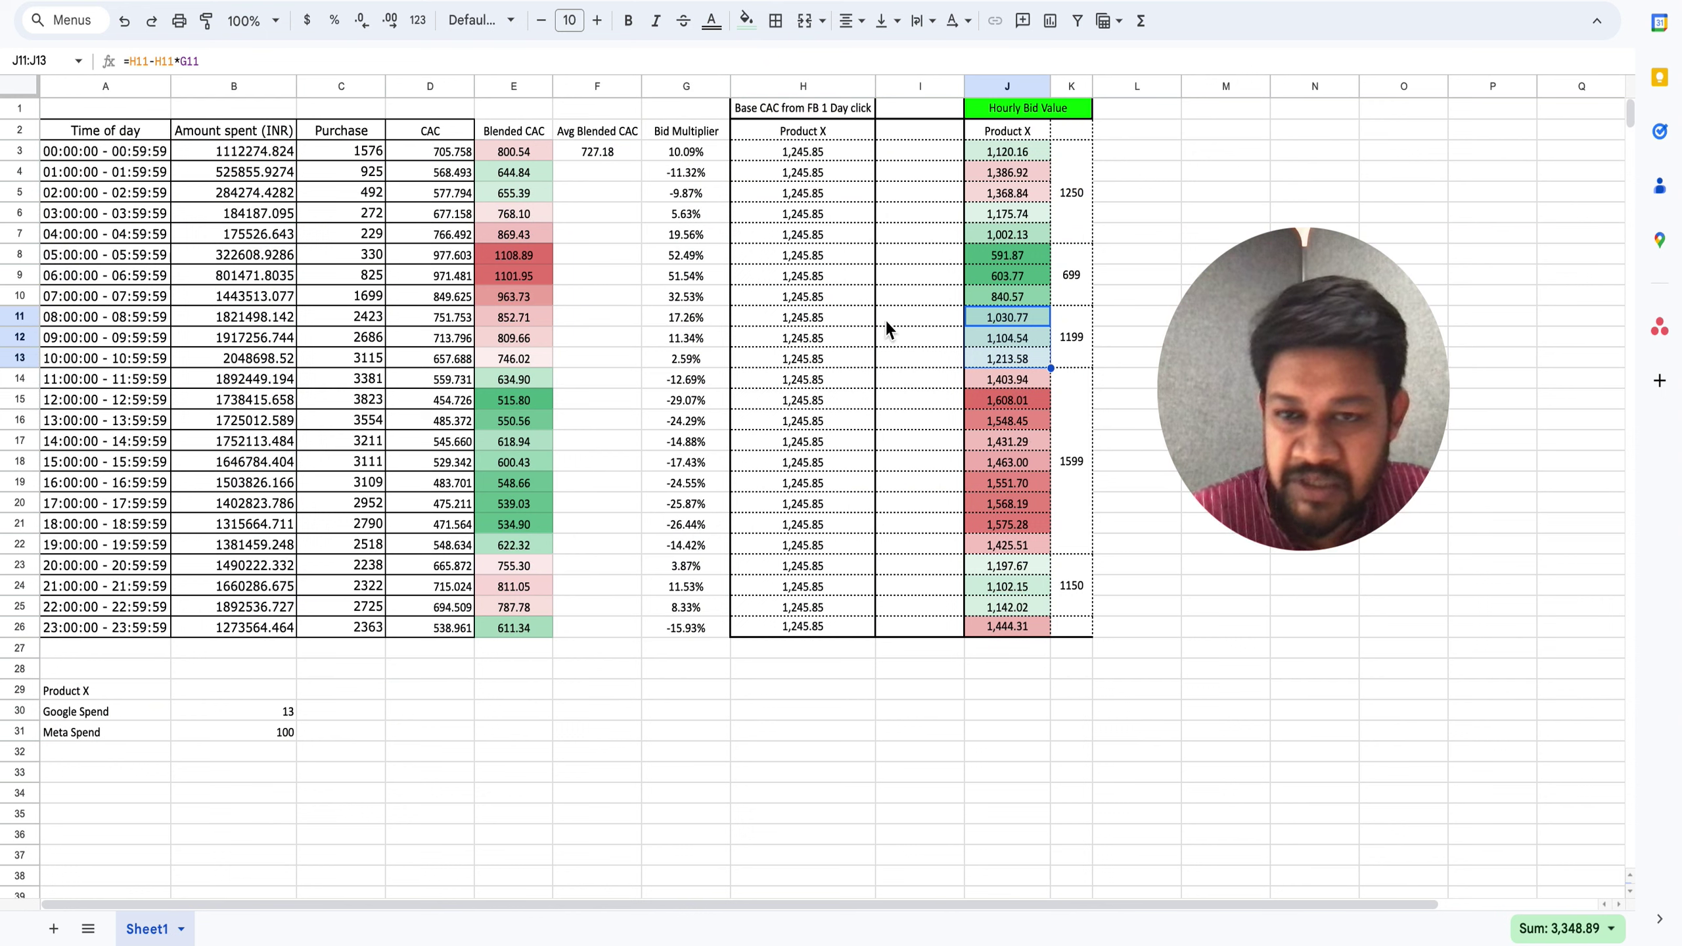
- Display the average of the hourly bids in J3:J7 as the selection summary and compare it with the merged bid in K3:K7
left_click(1061, 159)
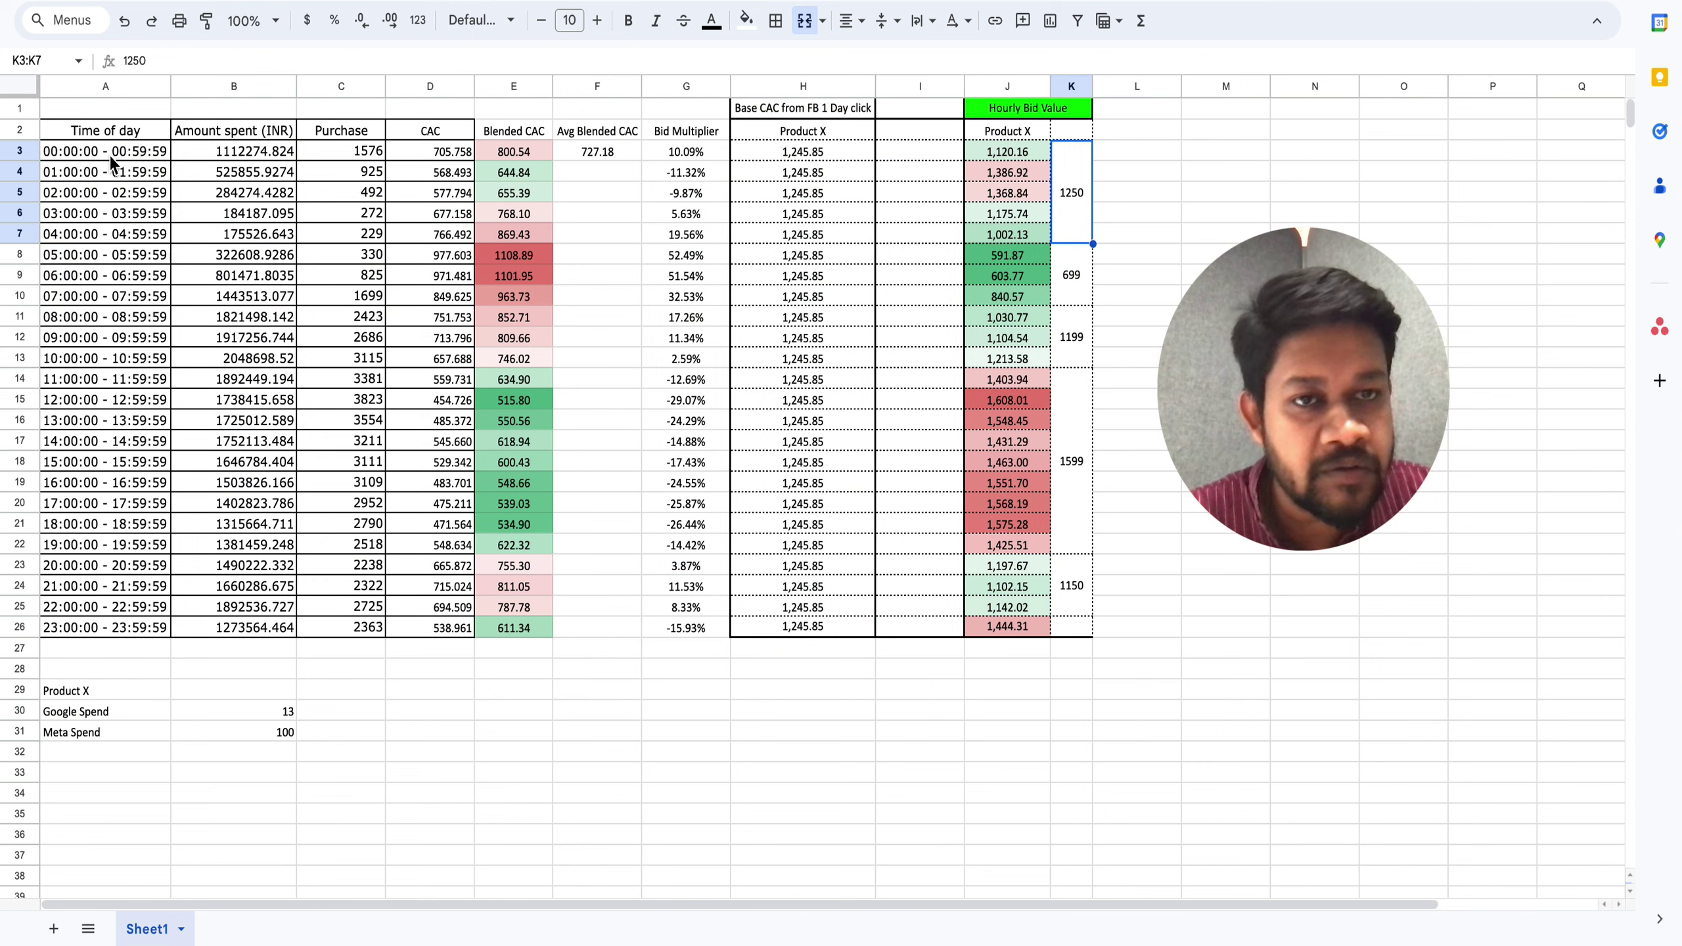
left_click_drag(1003, 159, 1009, 234)
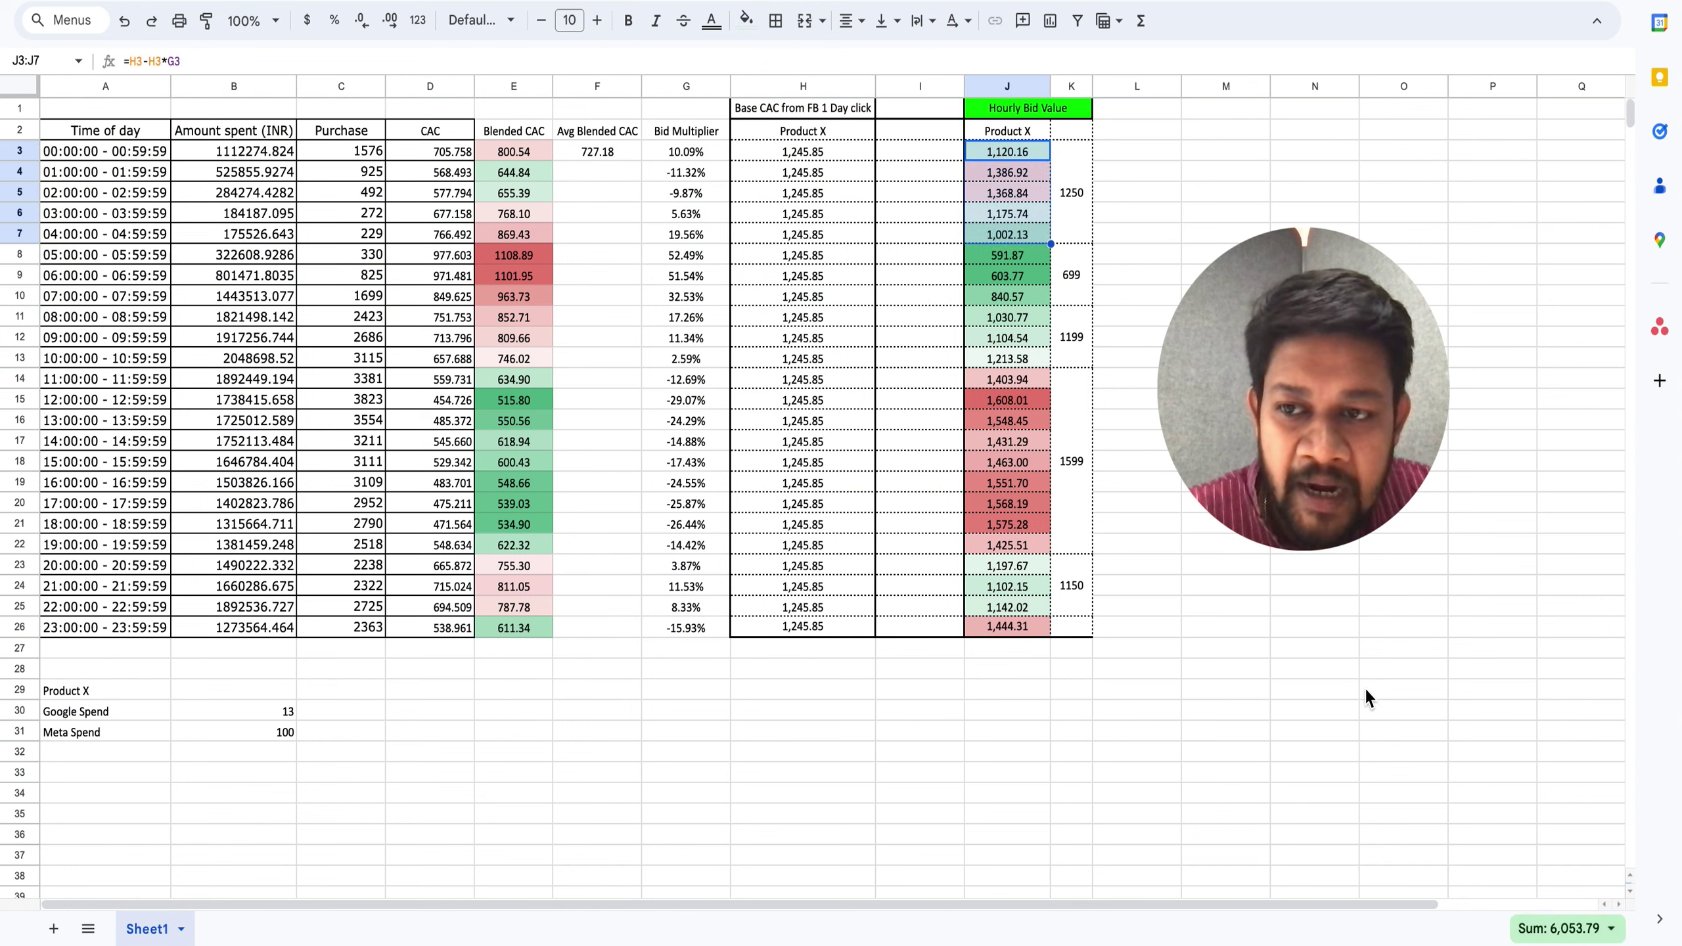
left_click(1553, 928)
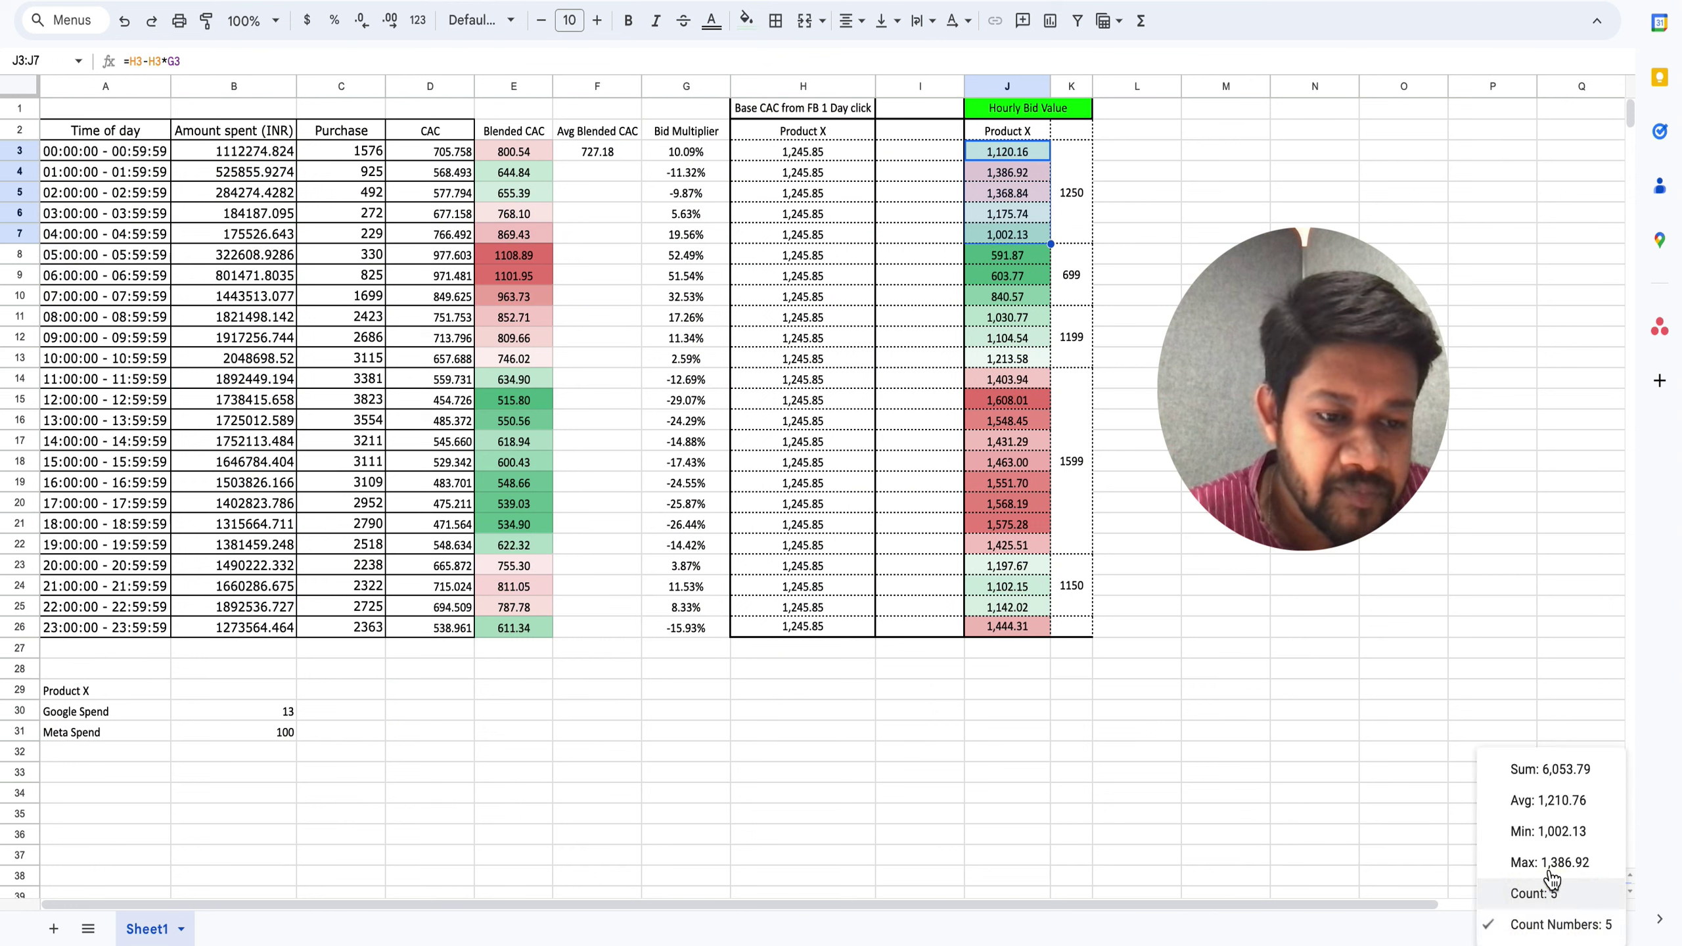
left_click(1554, 803)
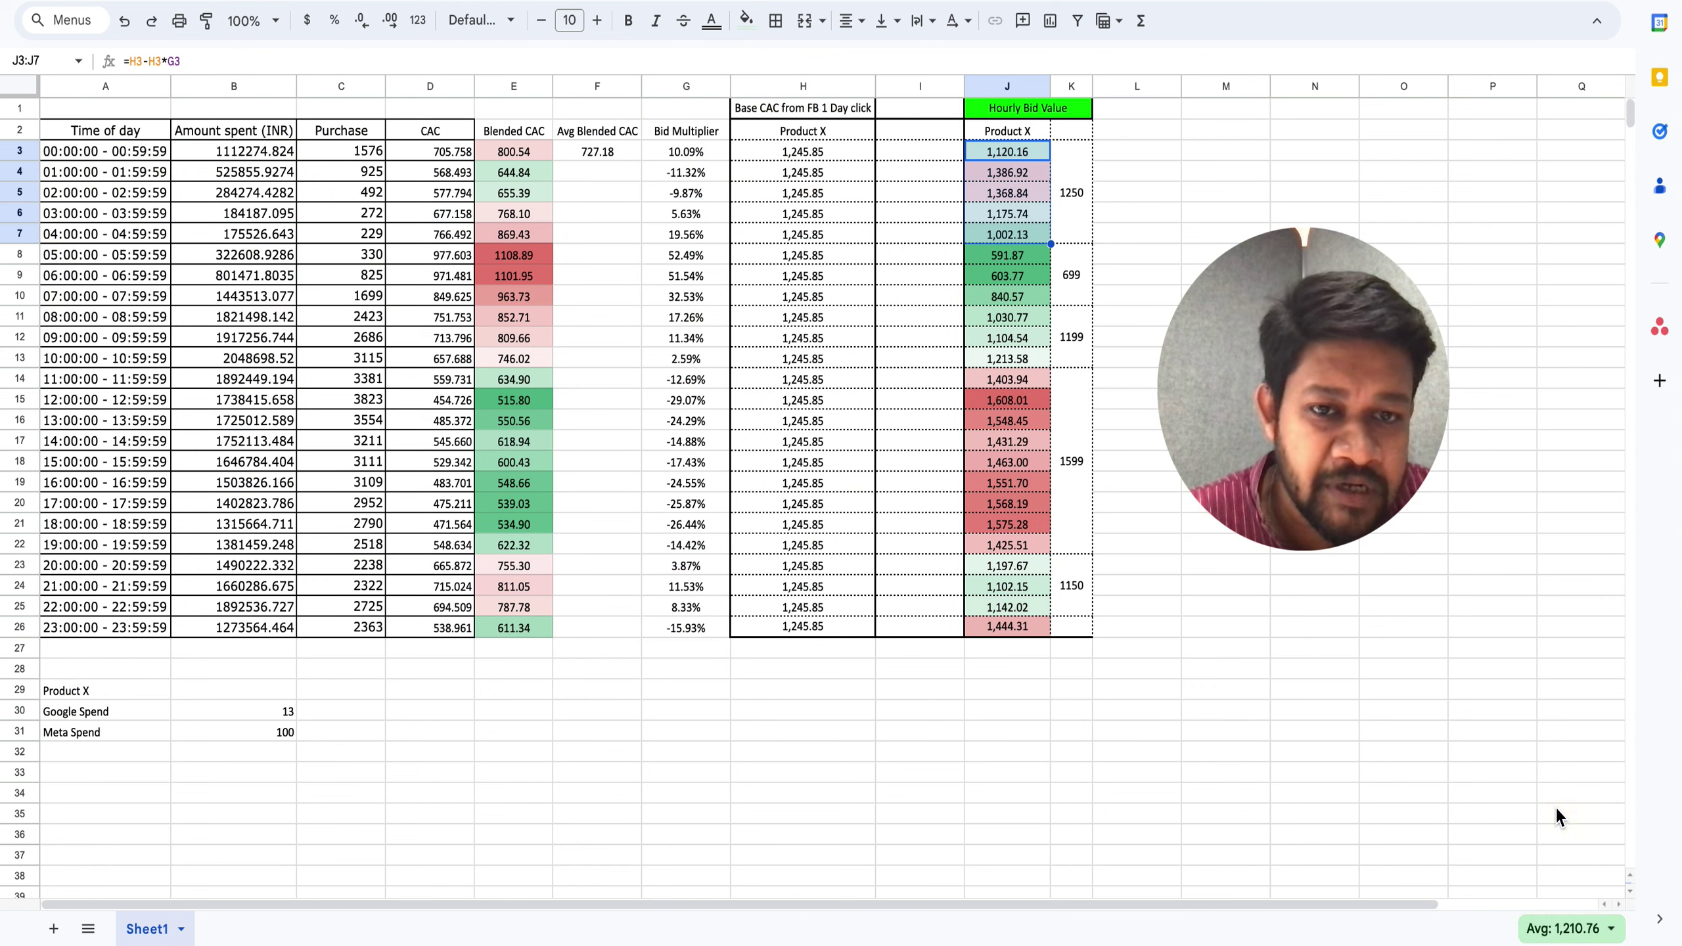
left_click(1080, 213)
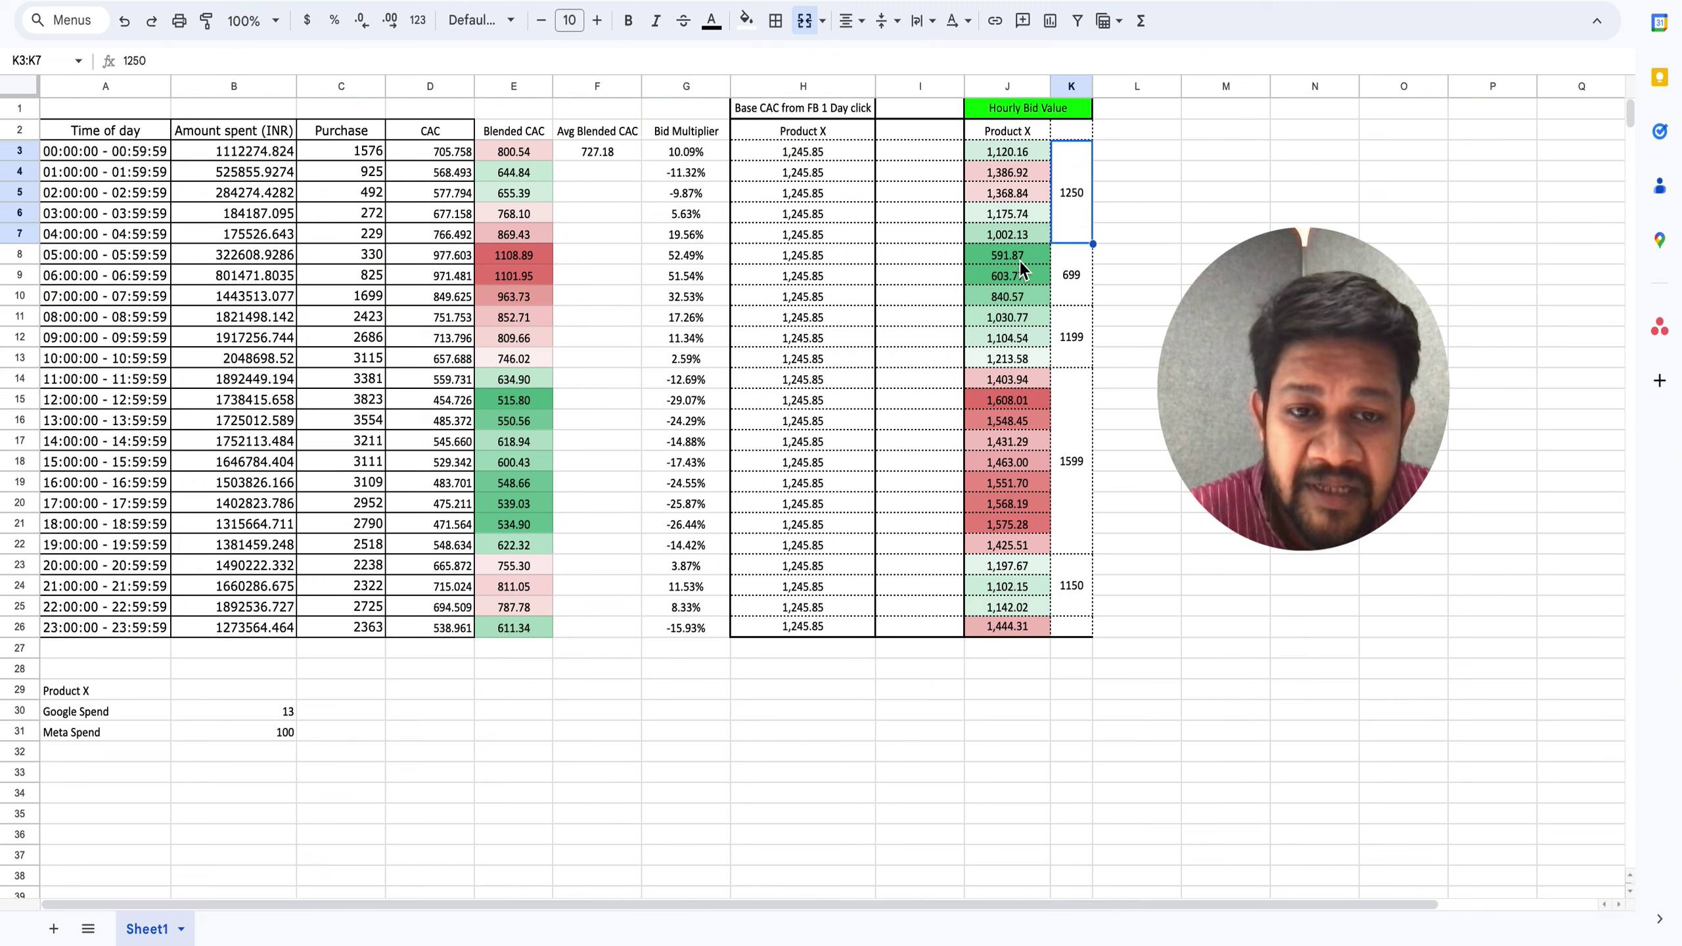
- Compare the average of J8:J10 with the merged bid in K8:K10, then review the 05:00 row and J3:J10
left_click_drag(1019, 254, 1022, 300)
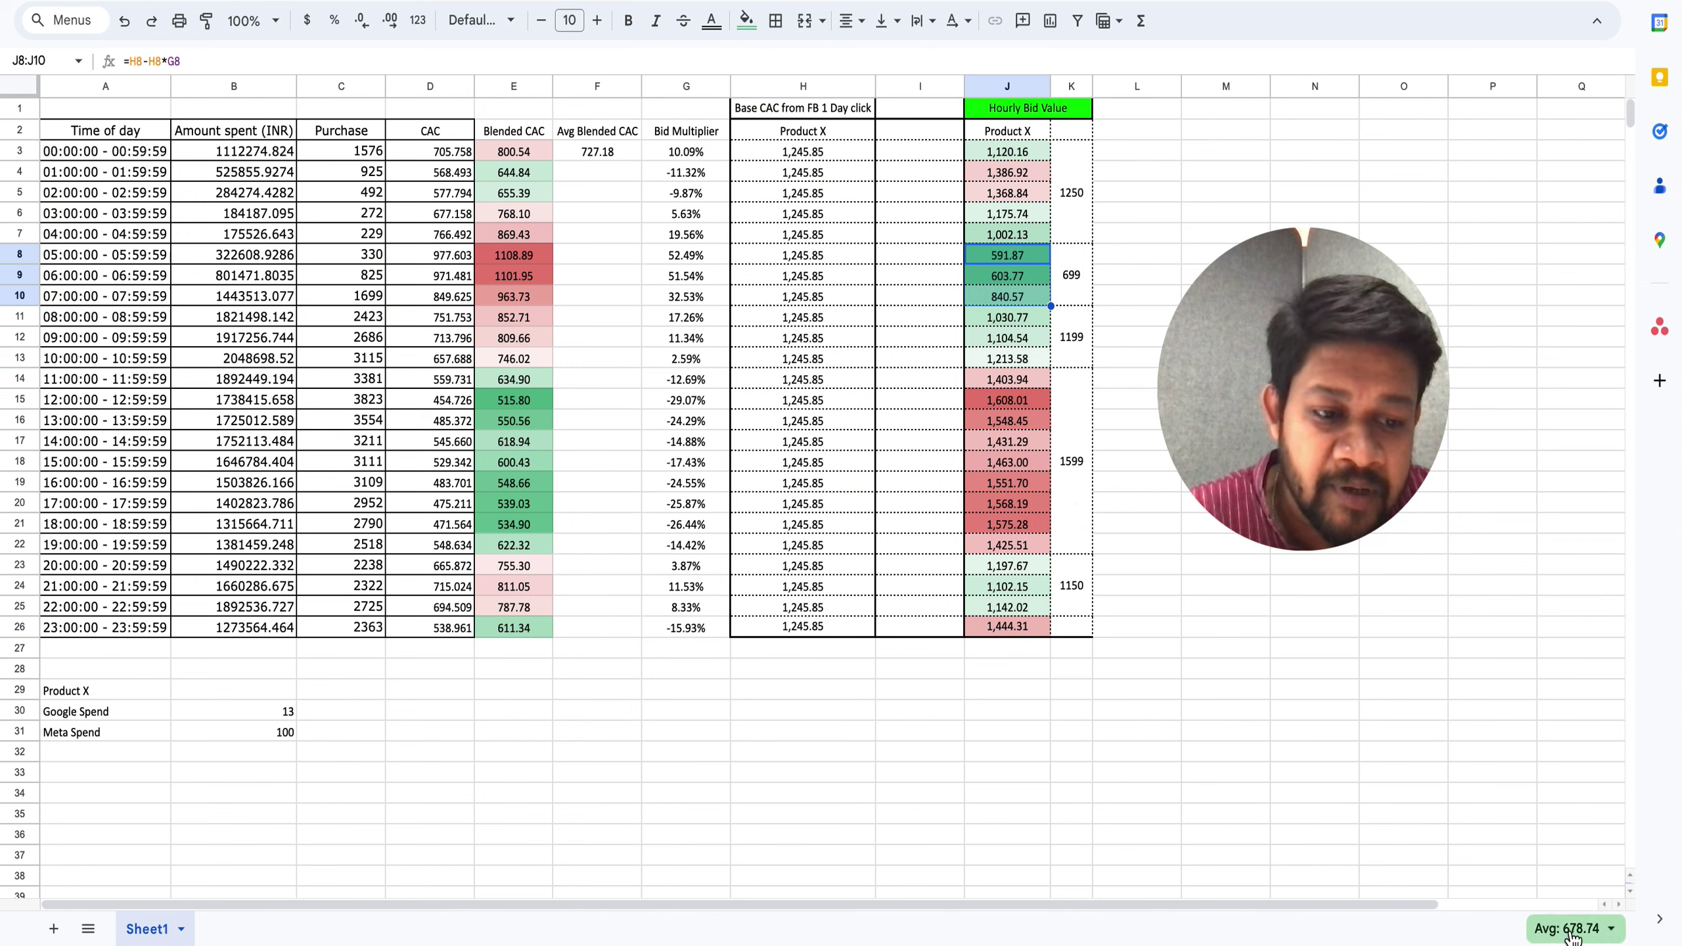
left_click(1071, 282)
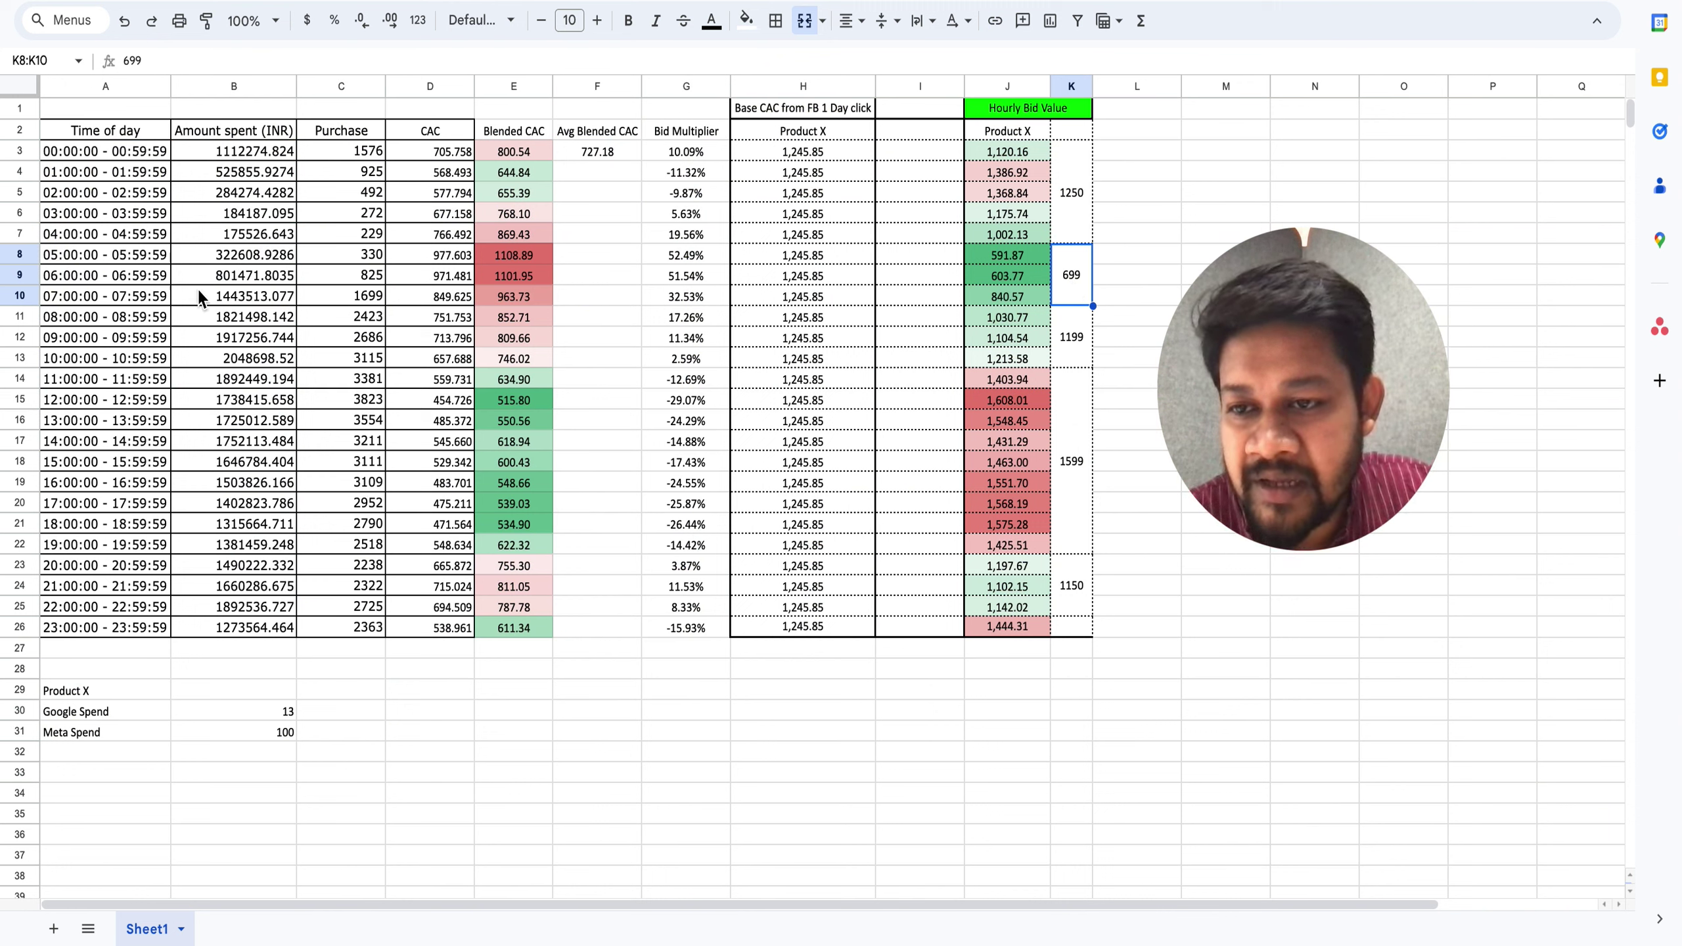
left_click(11, 255)
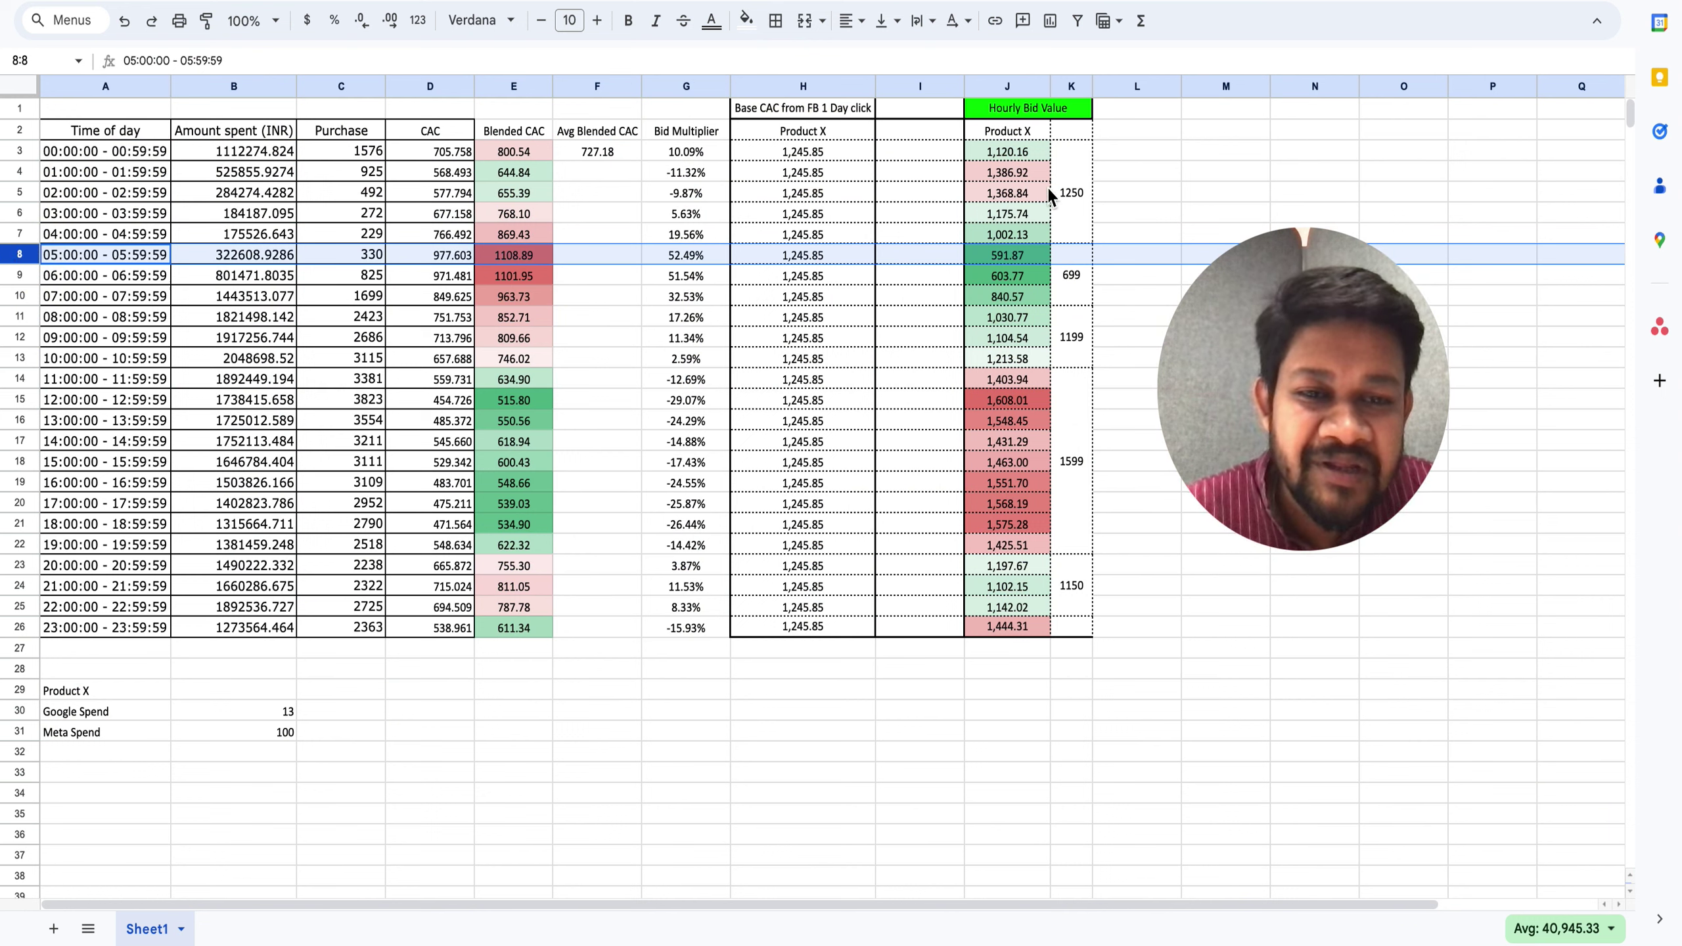
left_click_drag(1020, 151, 1018, 299)
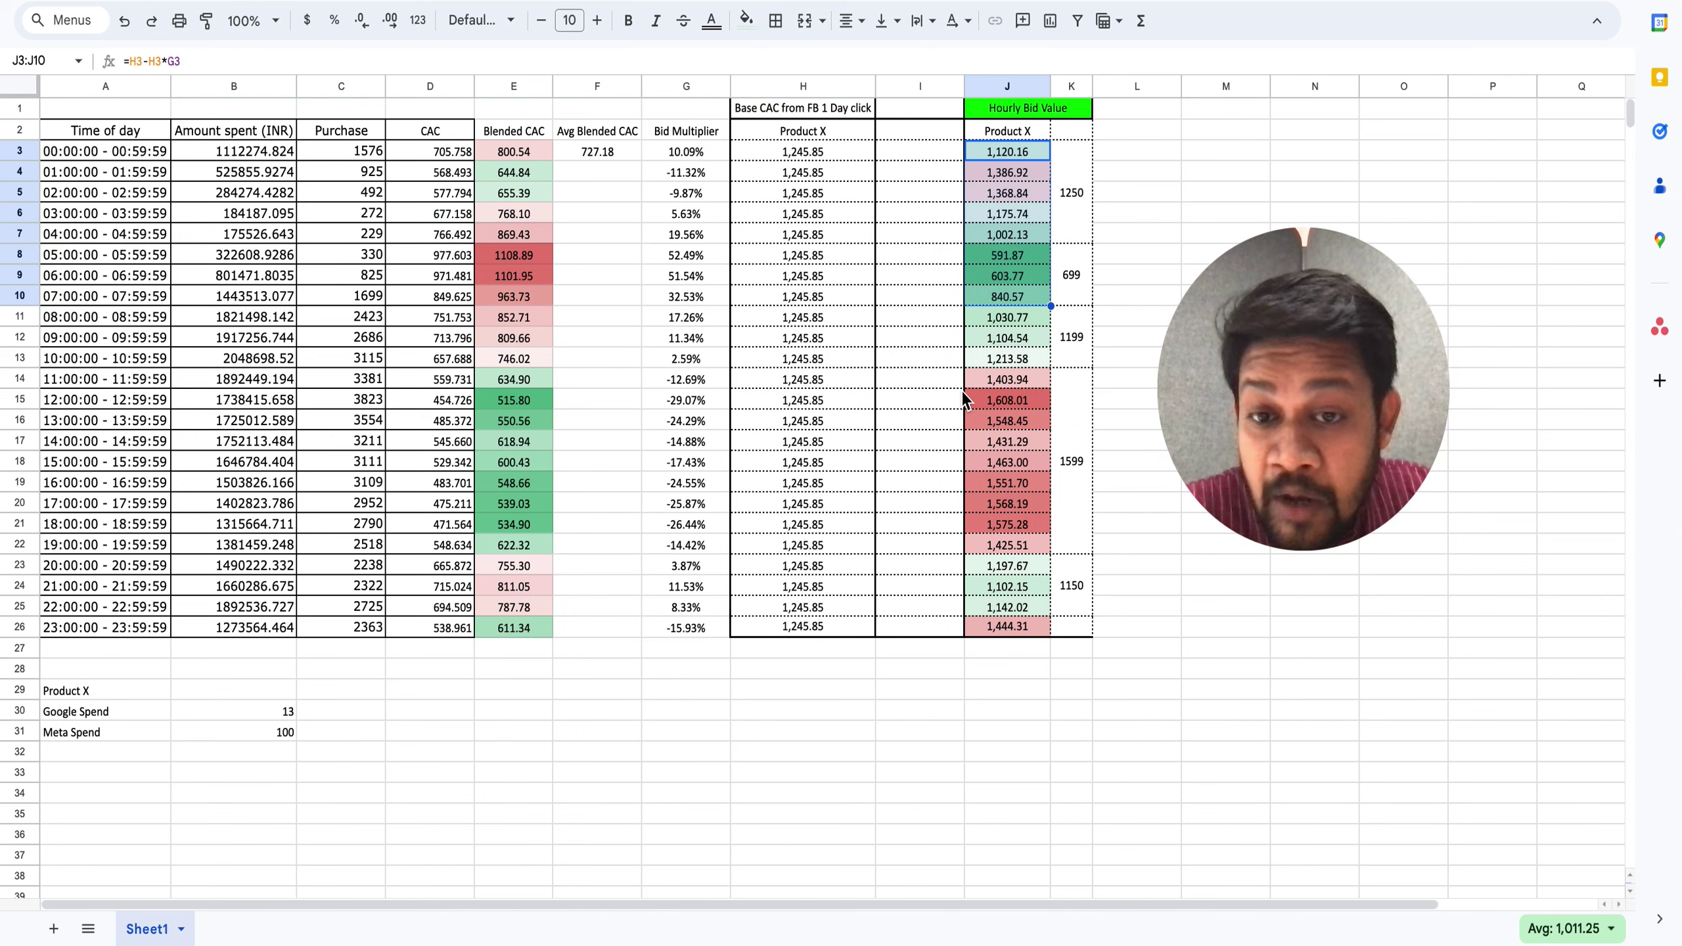
- Compare the average hourly bid in J11:J13 with the merged bid in K11:K13, checking the 08:00 row where that slot starts
left_click(20, 317)
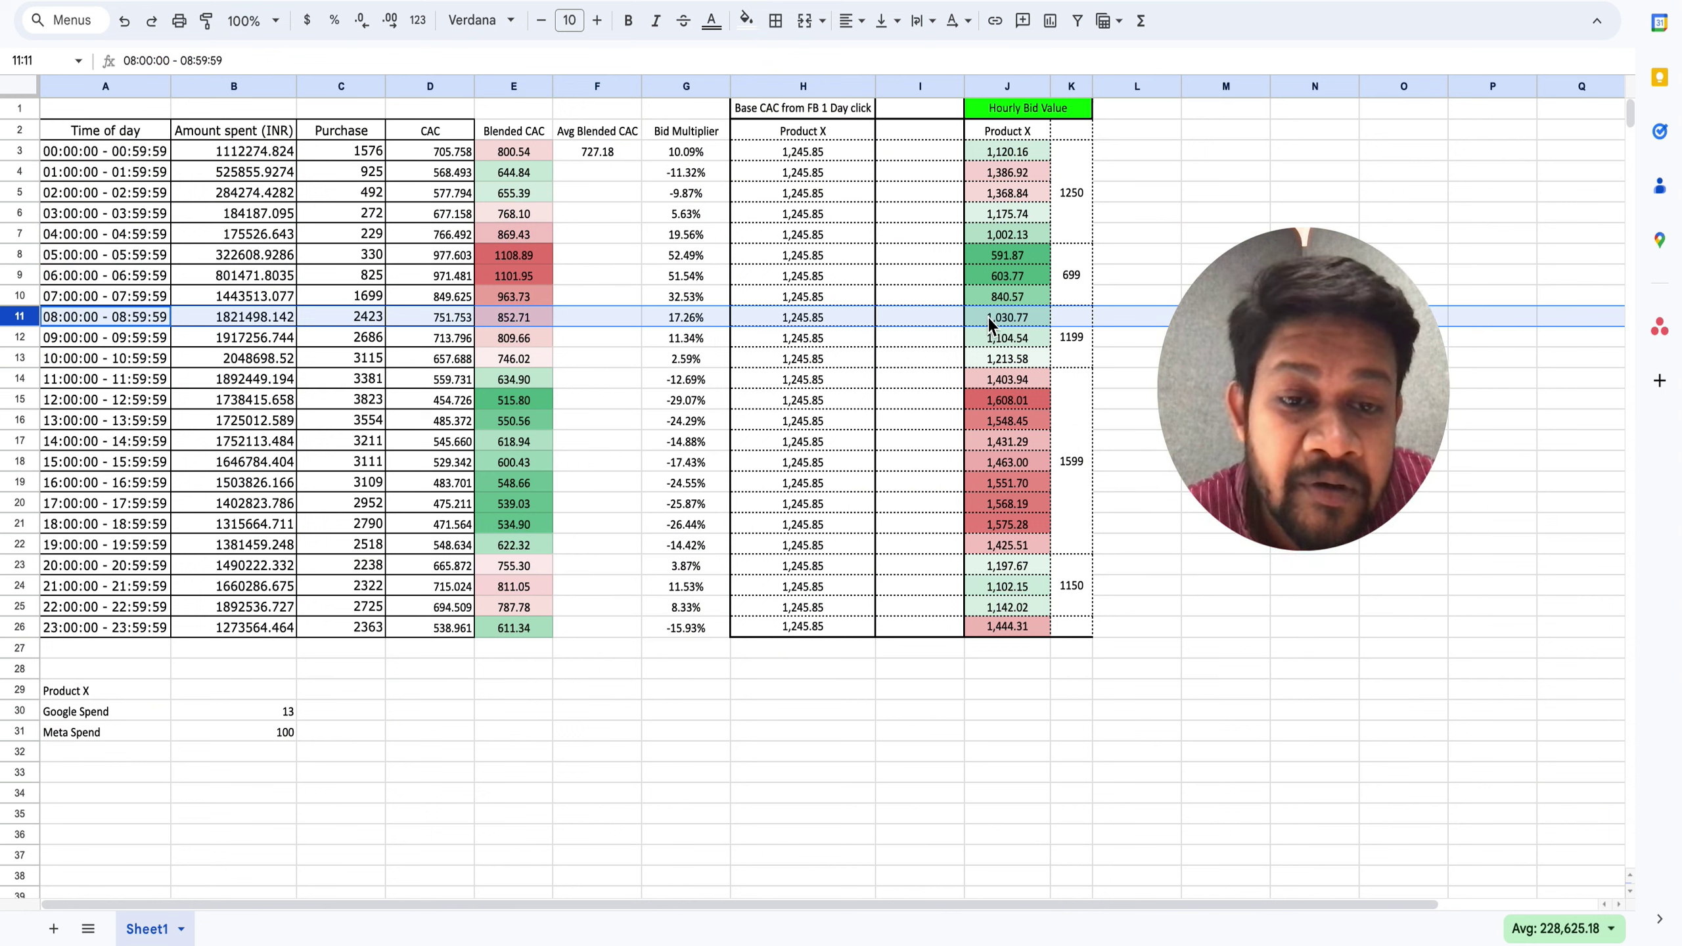
left_click(1019, 340)
left_click_drag(1016, 318, 1028, 372)
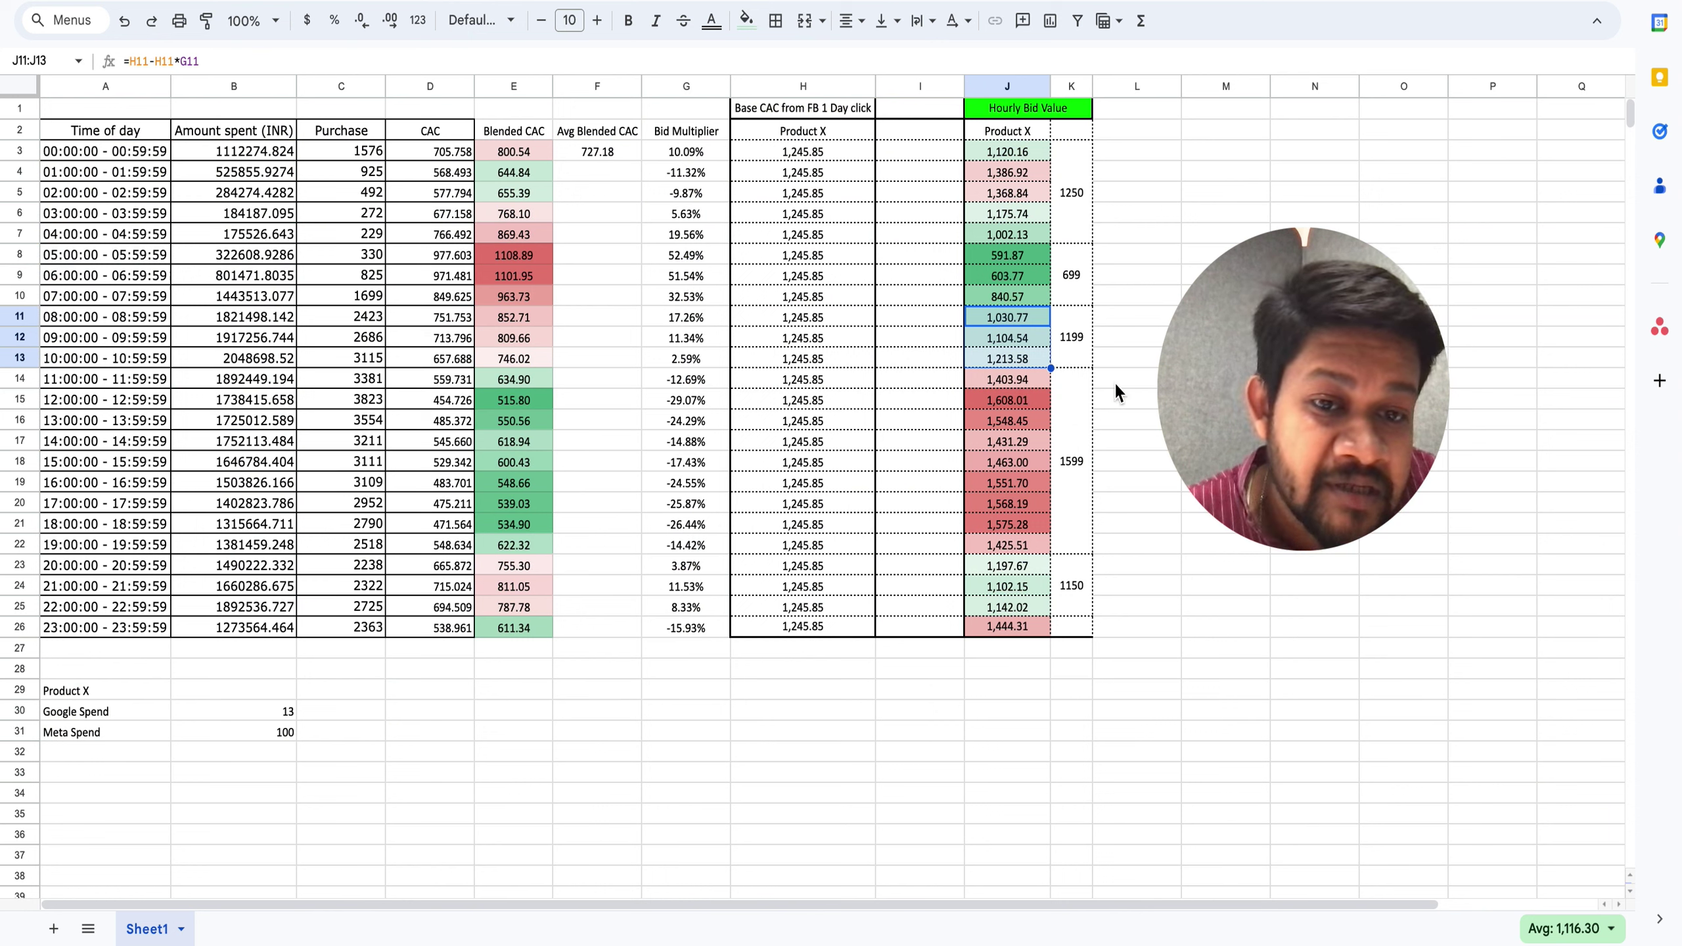
left_click(1081, 350)
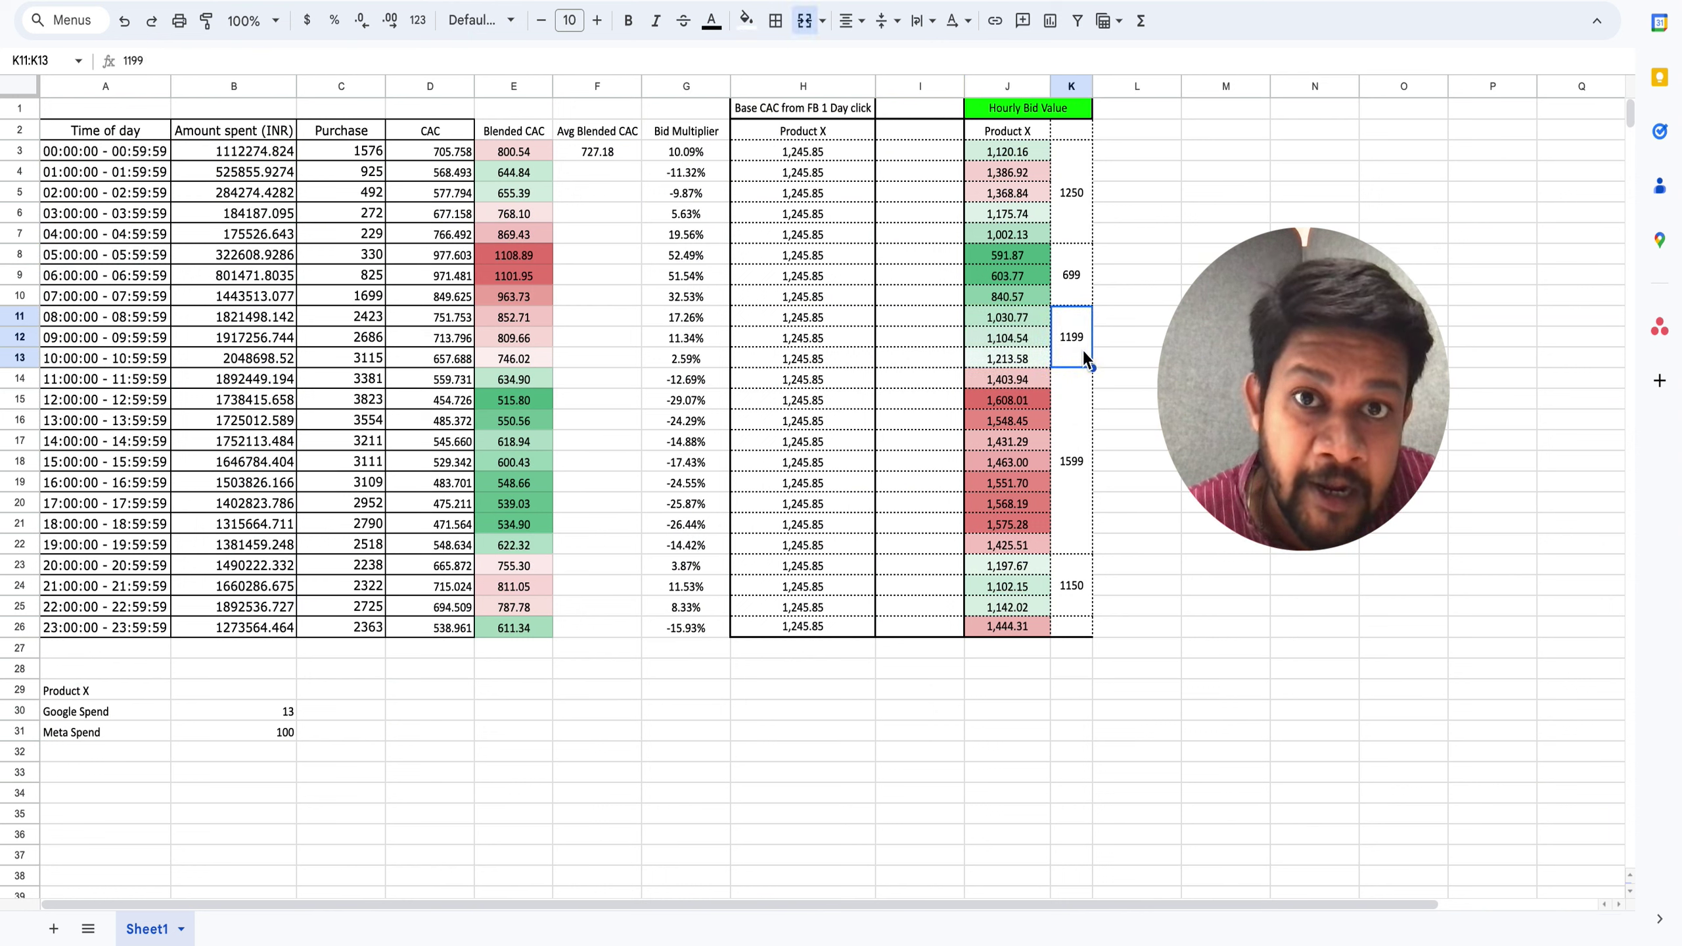
left_click(16, 318)
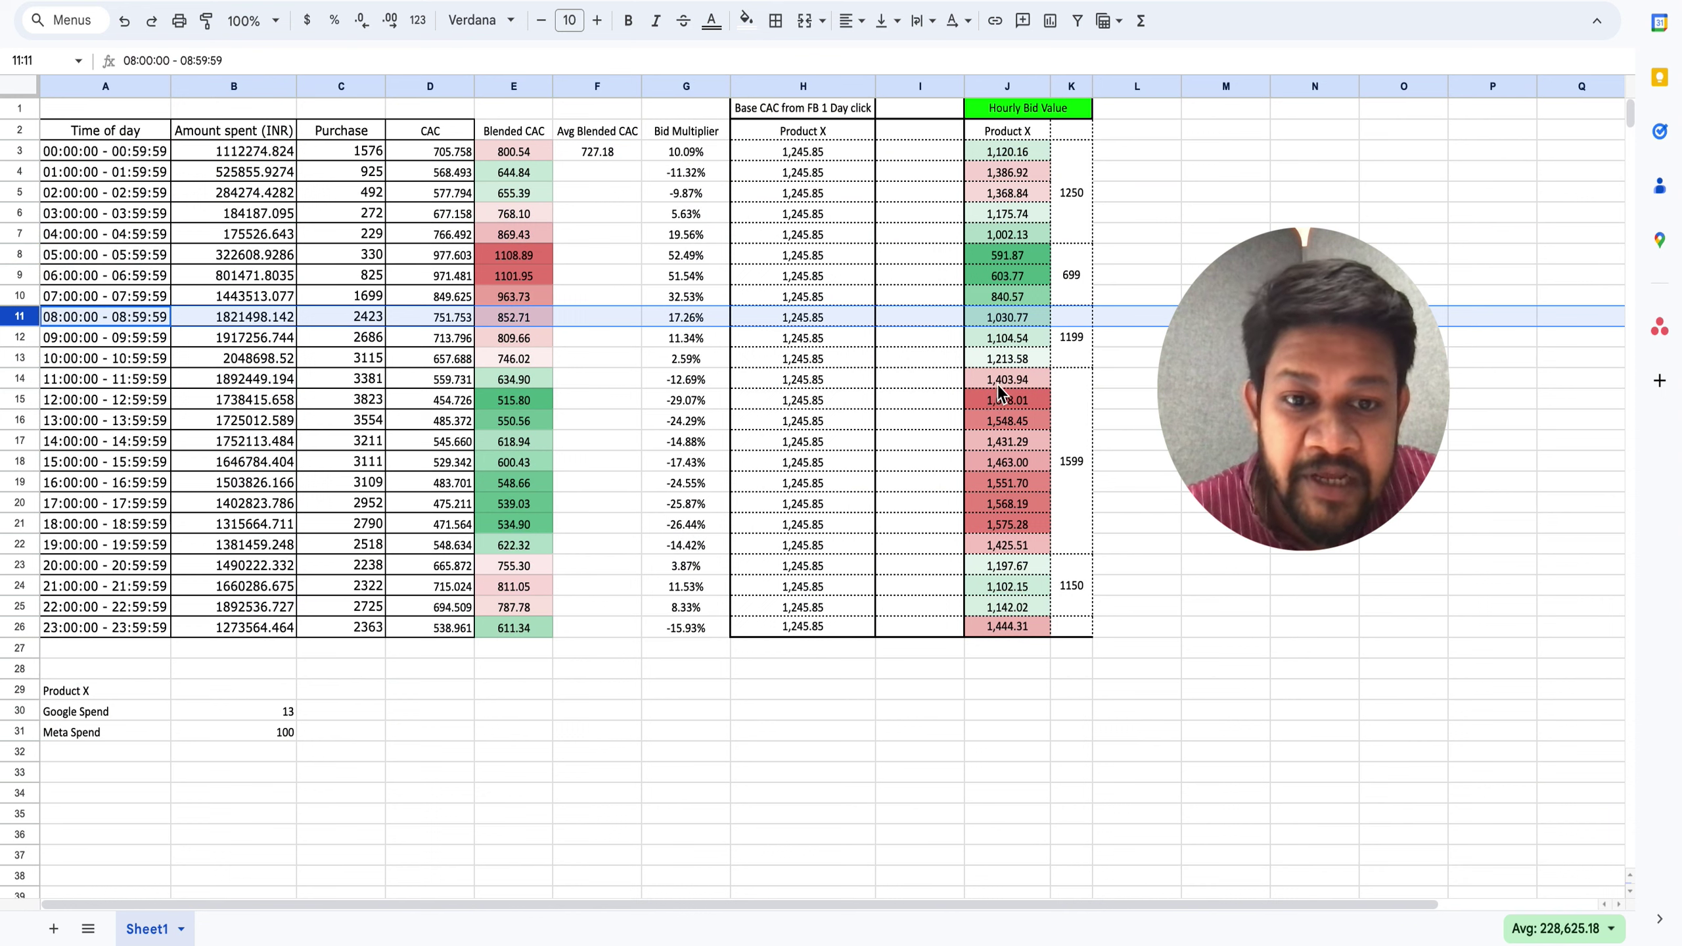
- Review the 11:00 to 19:59 slot in A14:A22, comparing the average of J14:J22 with the merged bid in K14:K22
left_click(511, 384)
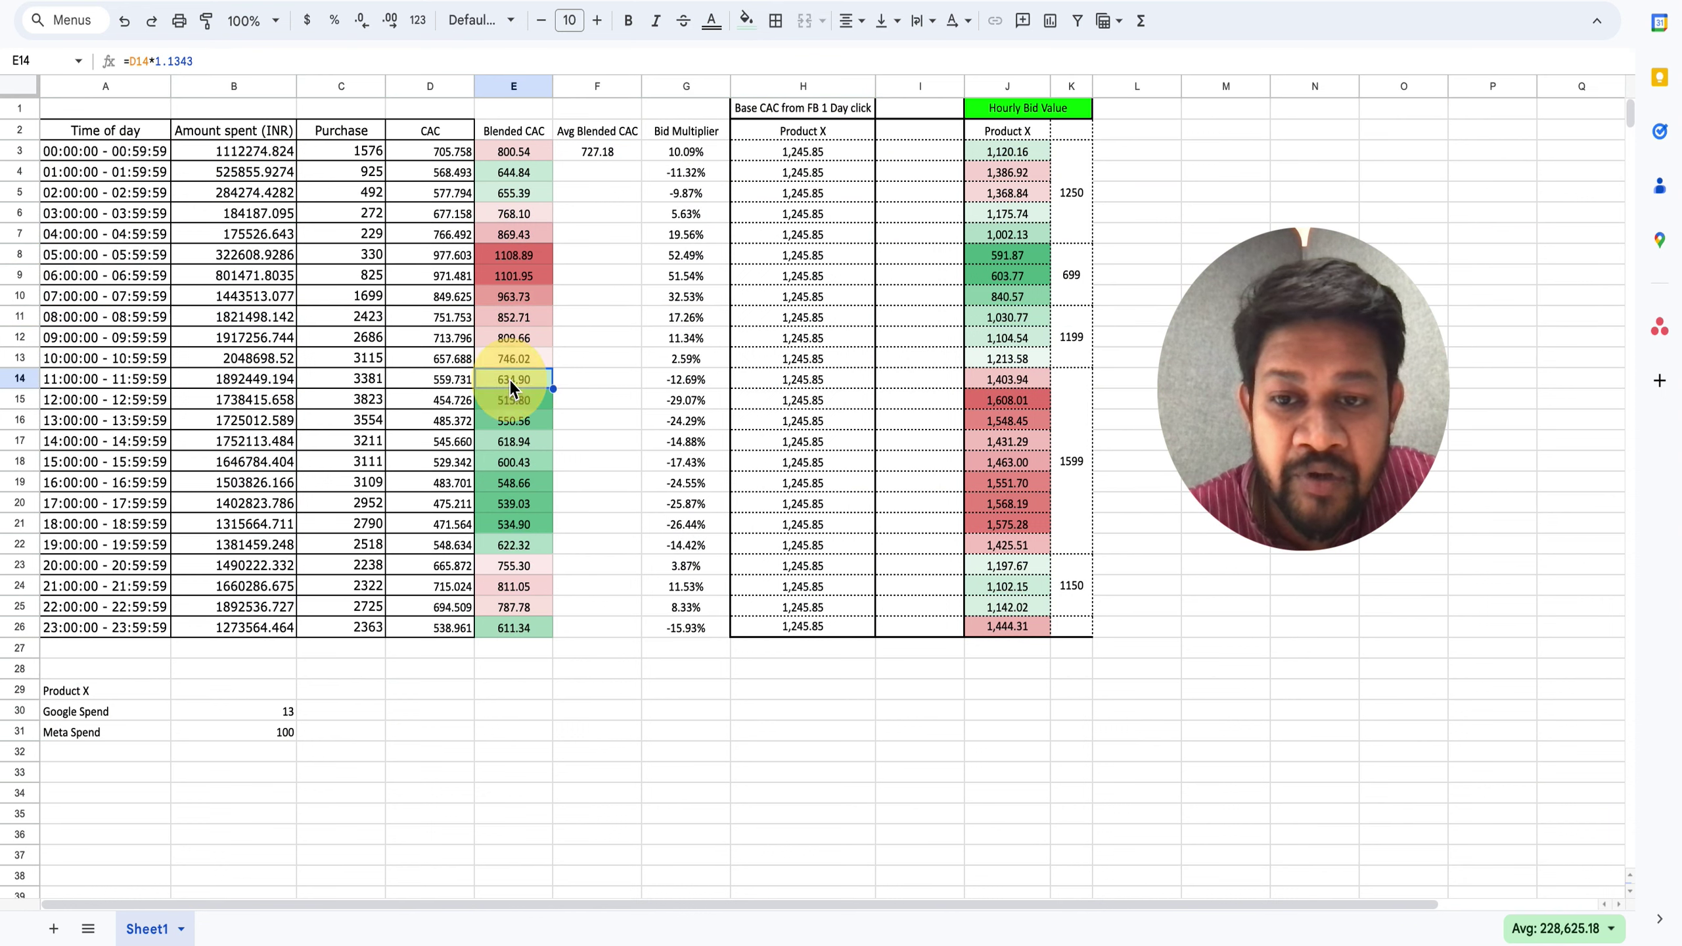
left_click(21, 383)
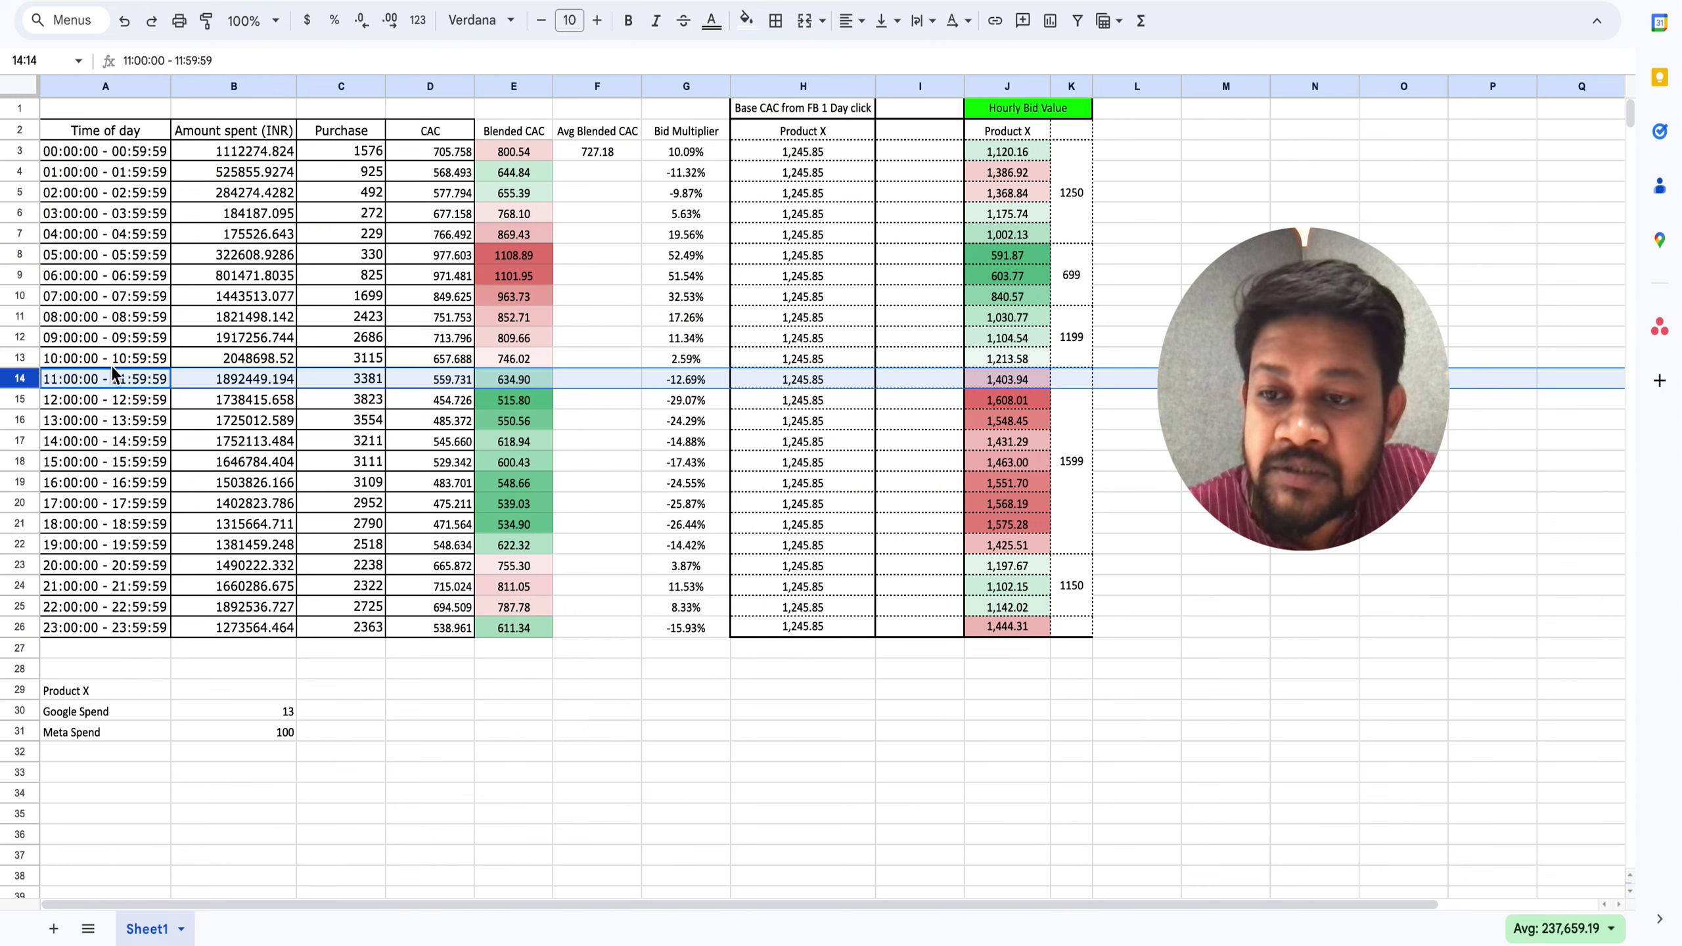
left_click_drag(1009, 379, 1021, 545)
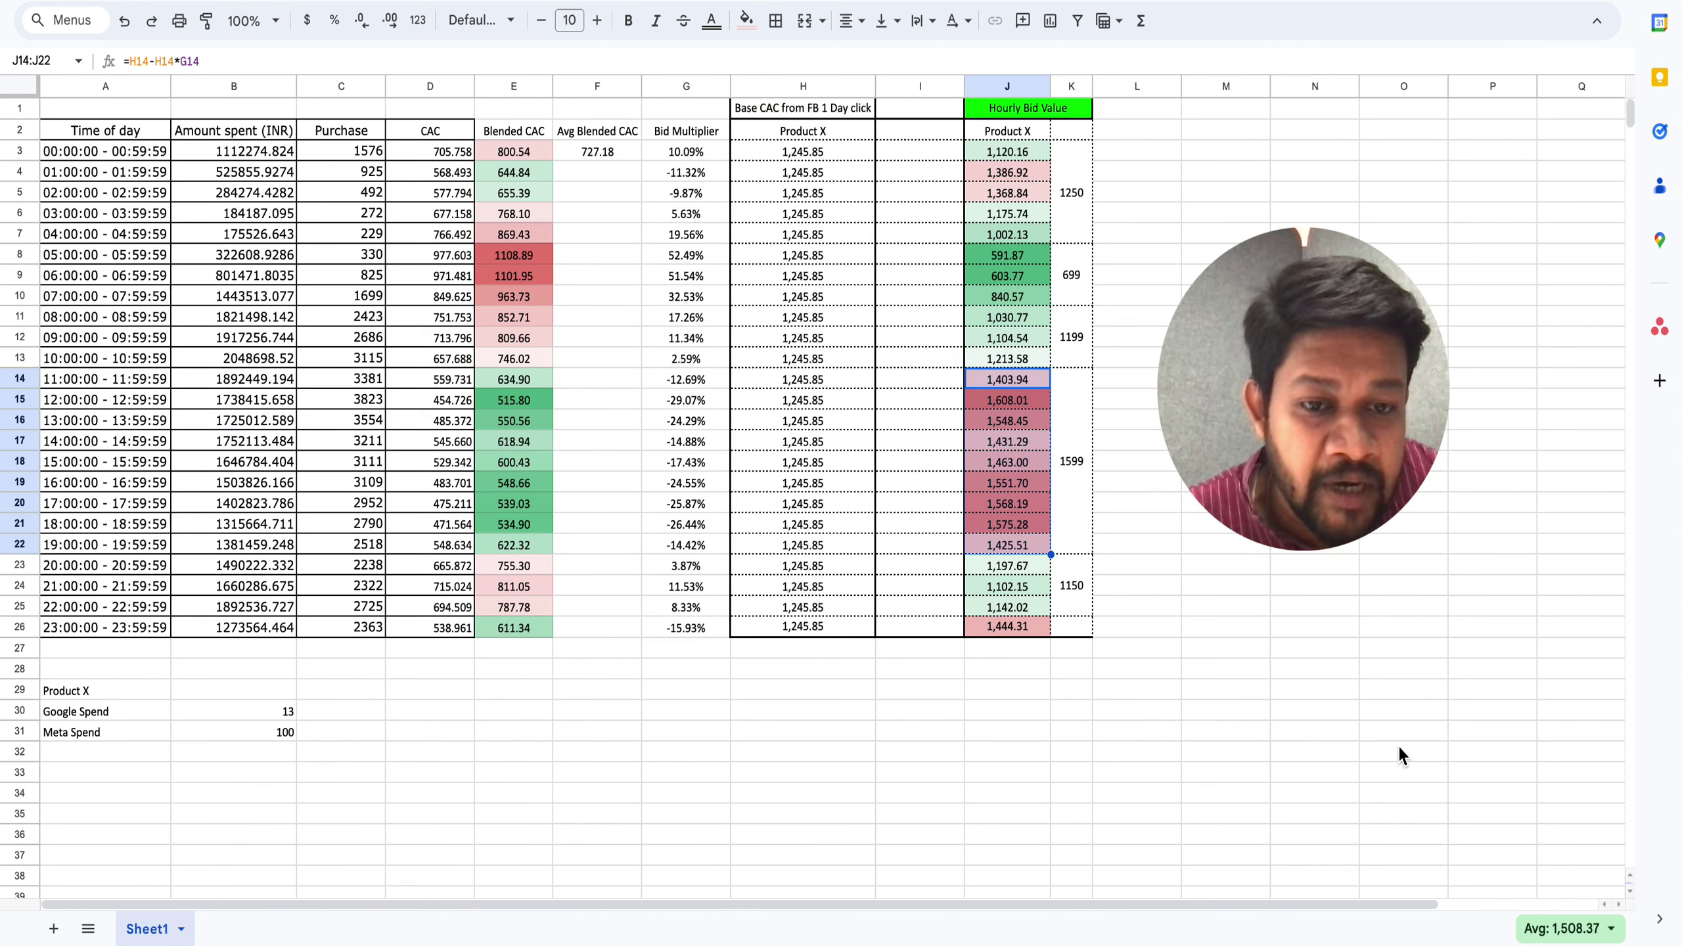
left_click(1088, 485)
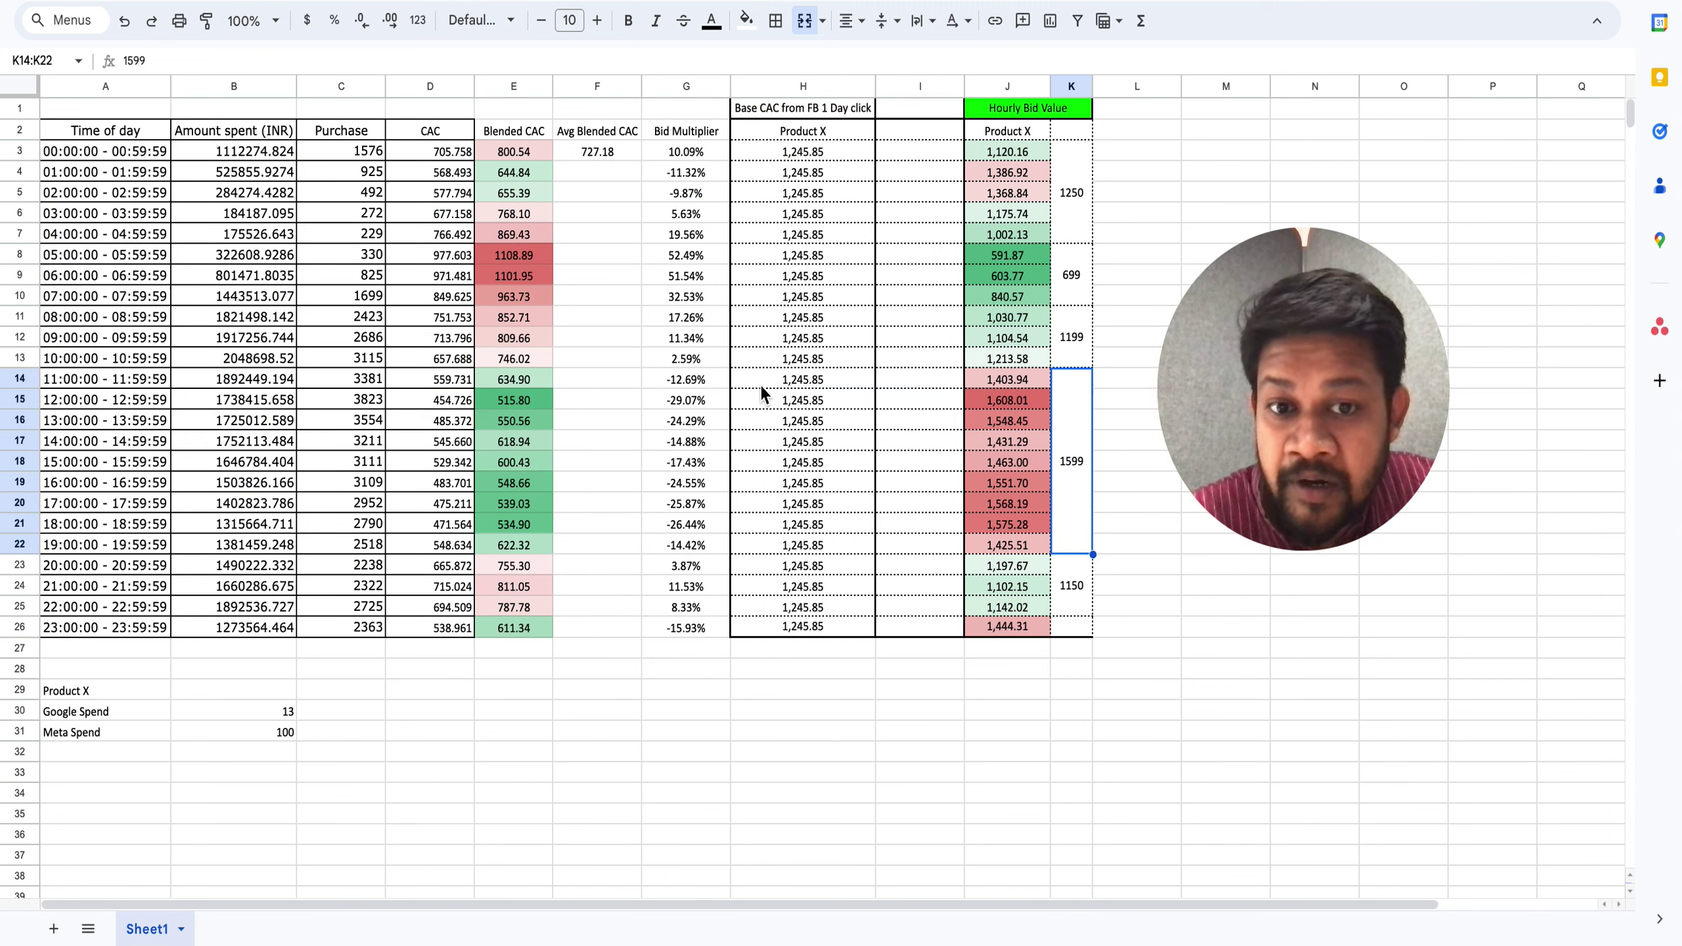
left_click(85, 381)
left_click_drag(86, 407, 154, 552)
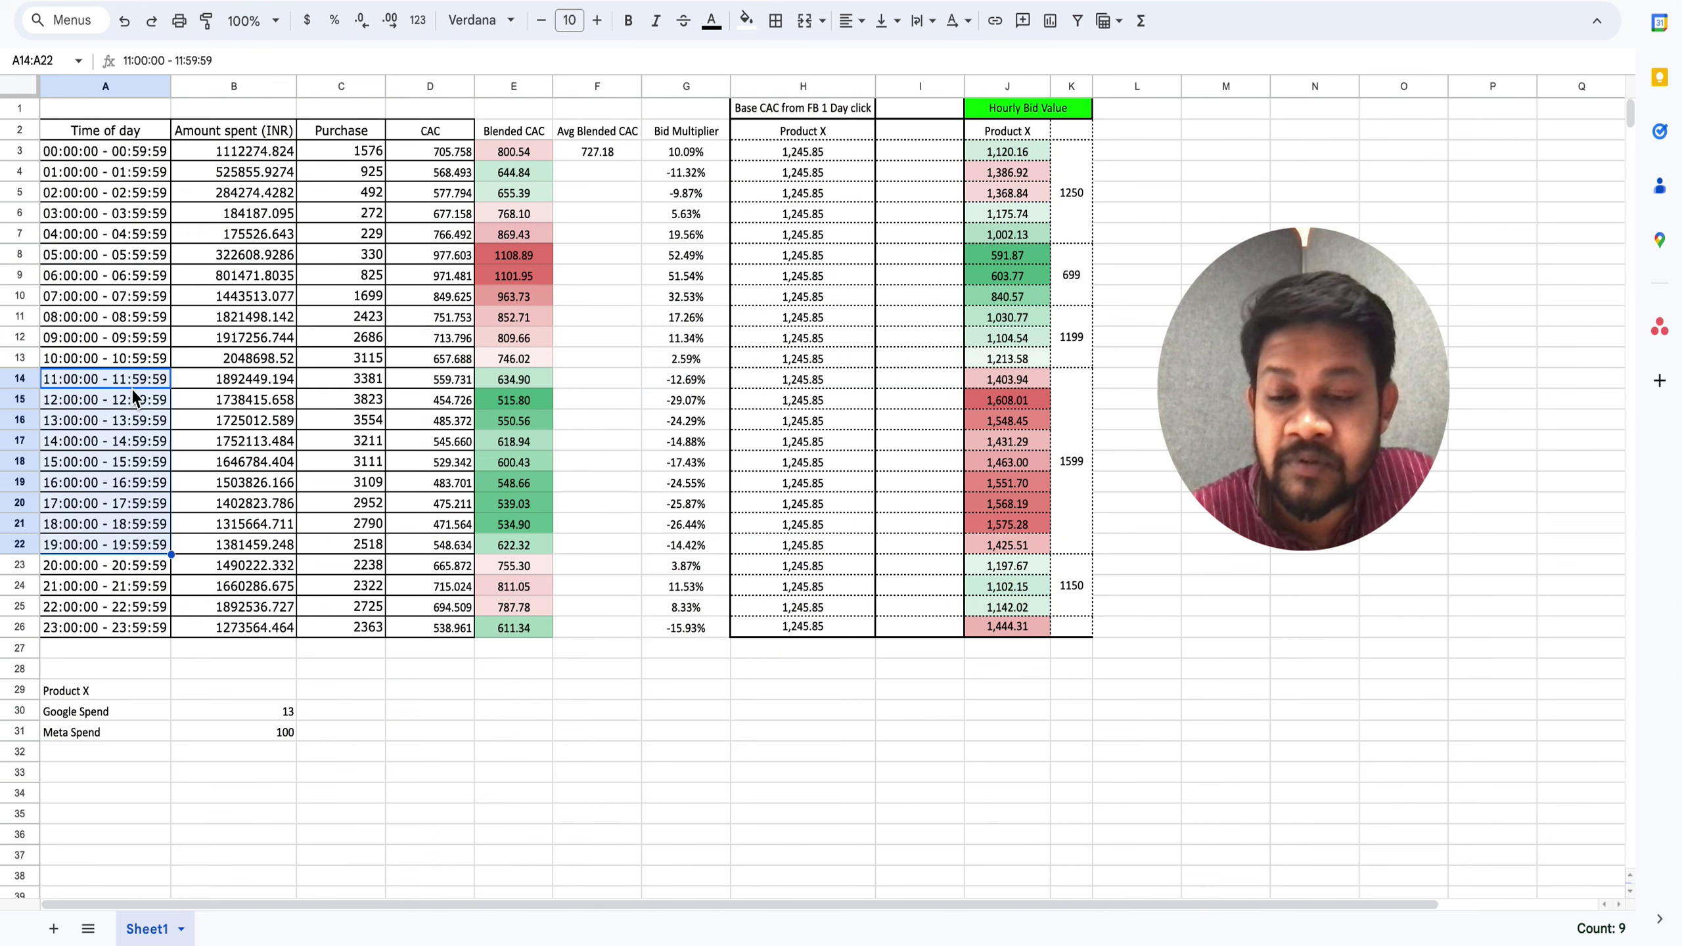
left_click(1073, 497)
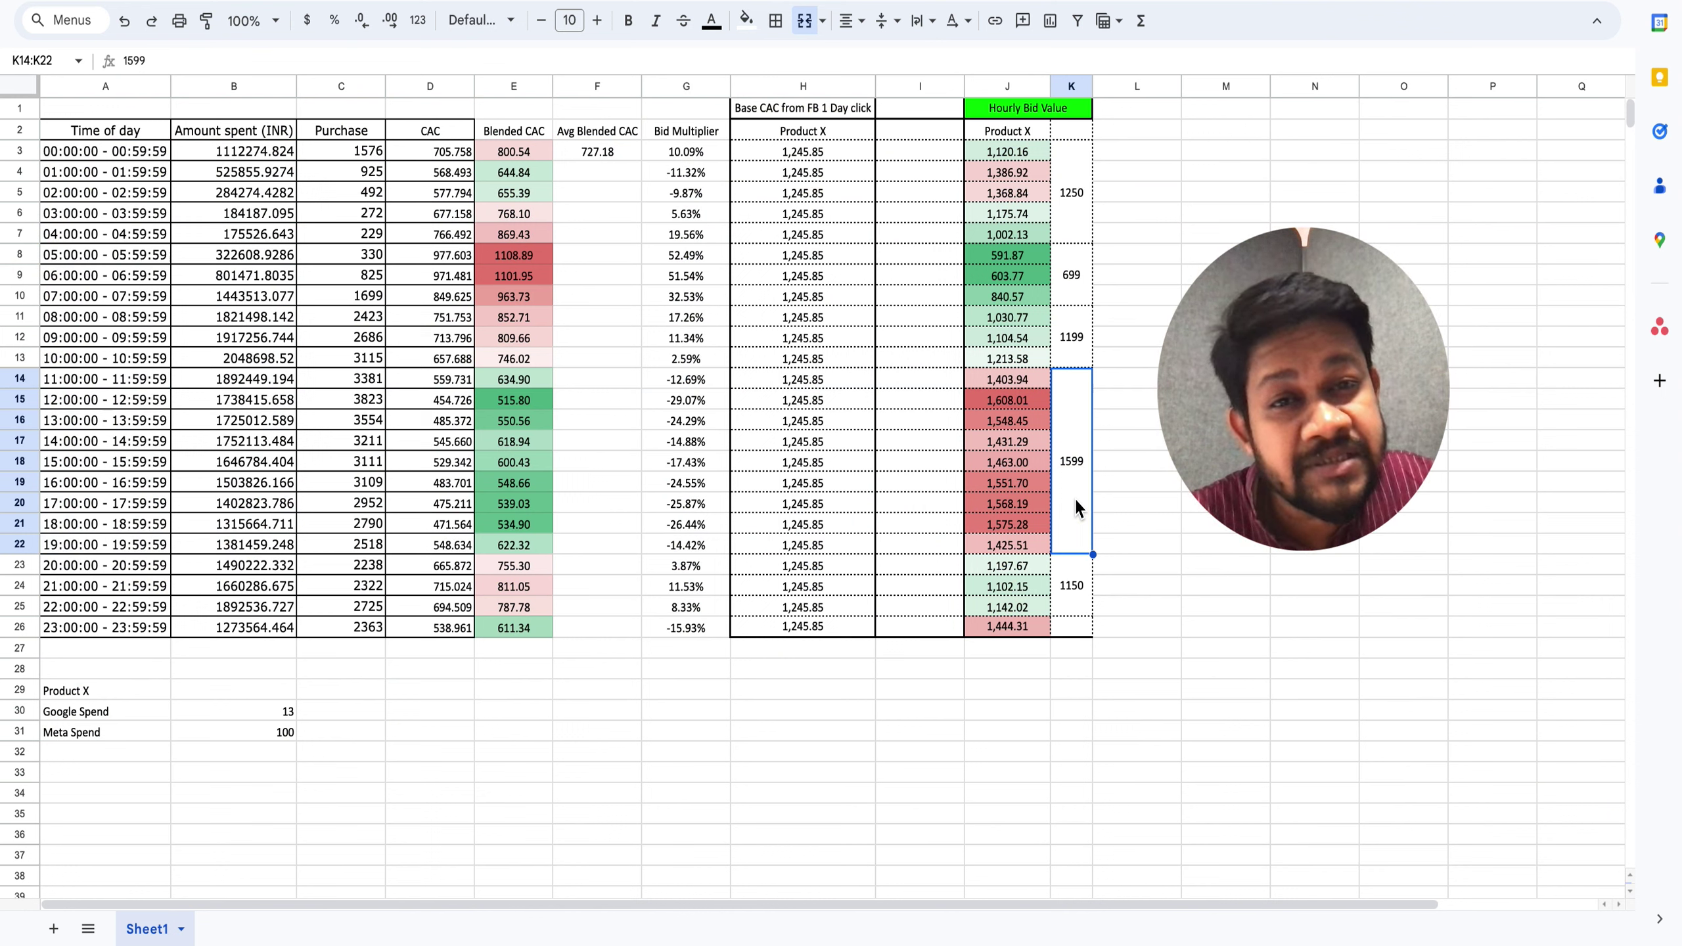
left_click_drag(1039, 383, 1038, 552)
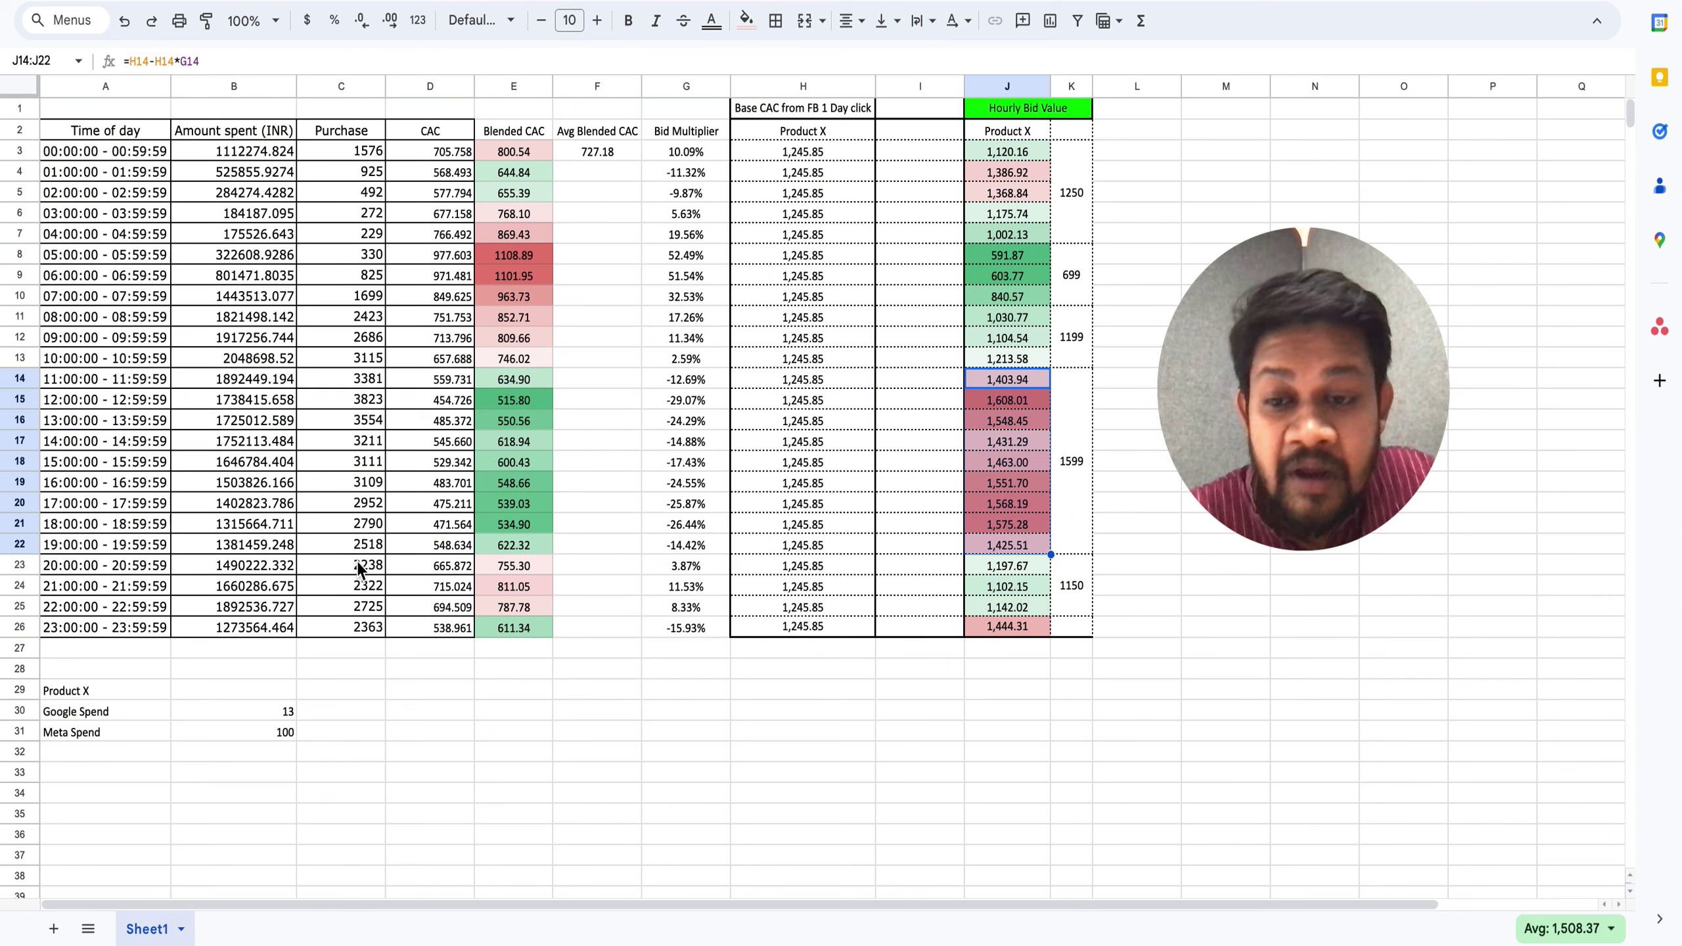
- Compare the average of J23:J25 with the merged bid in K23:K25, and check the 23:00 row and its grouped-bid cell K26
left_click(20, 565)
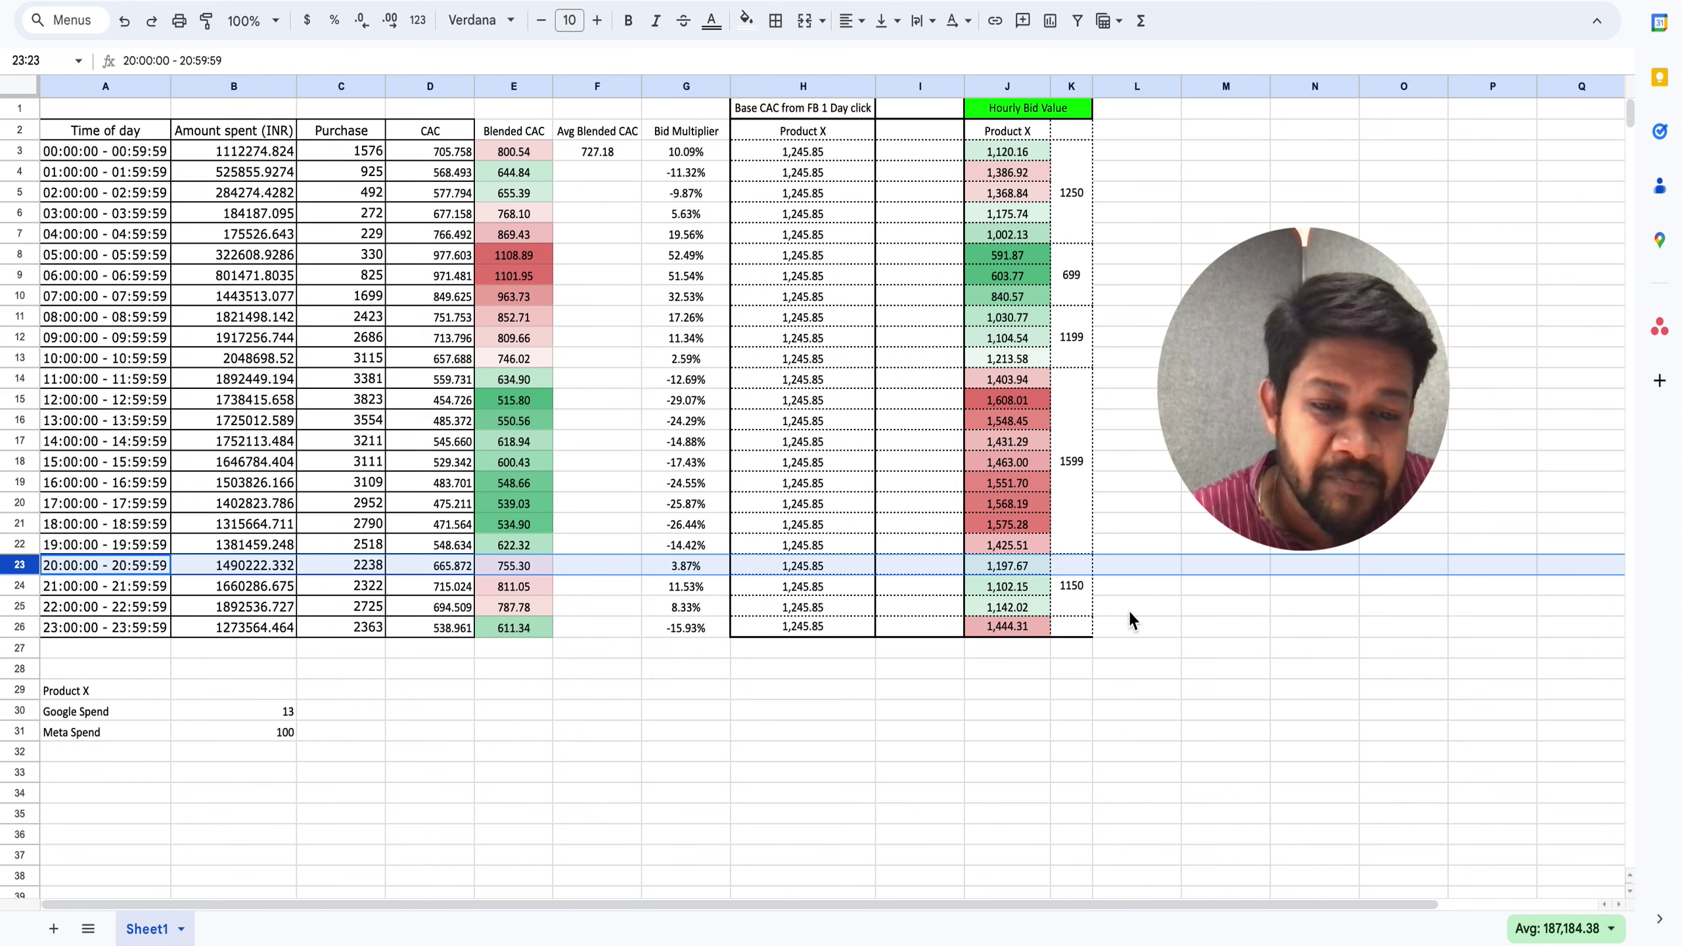
left_click(1106, 625)
left_click_drag(1031, 571, 1013, 604)
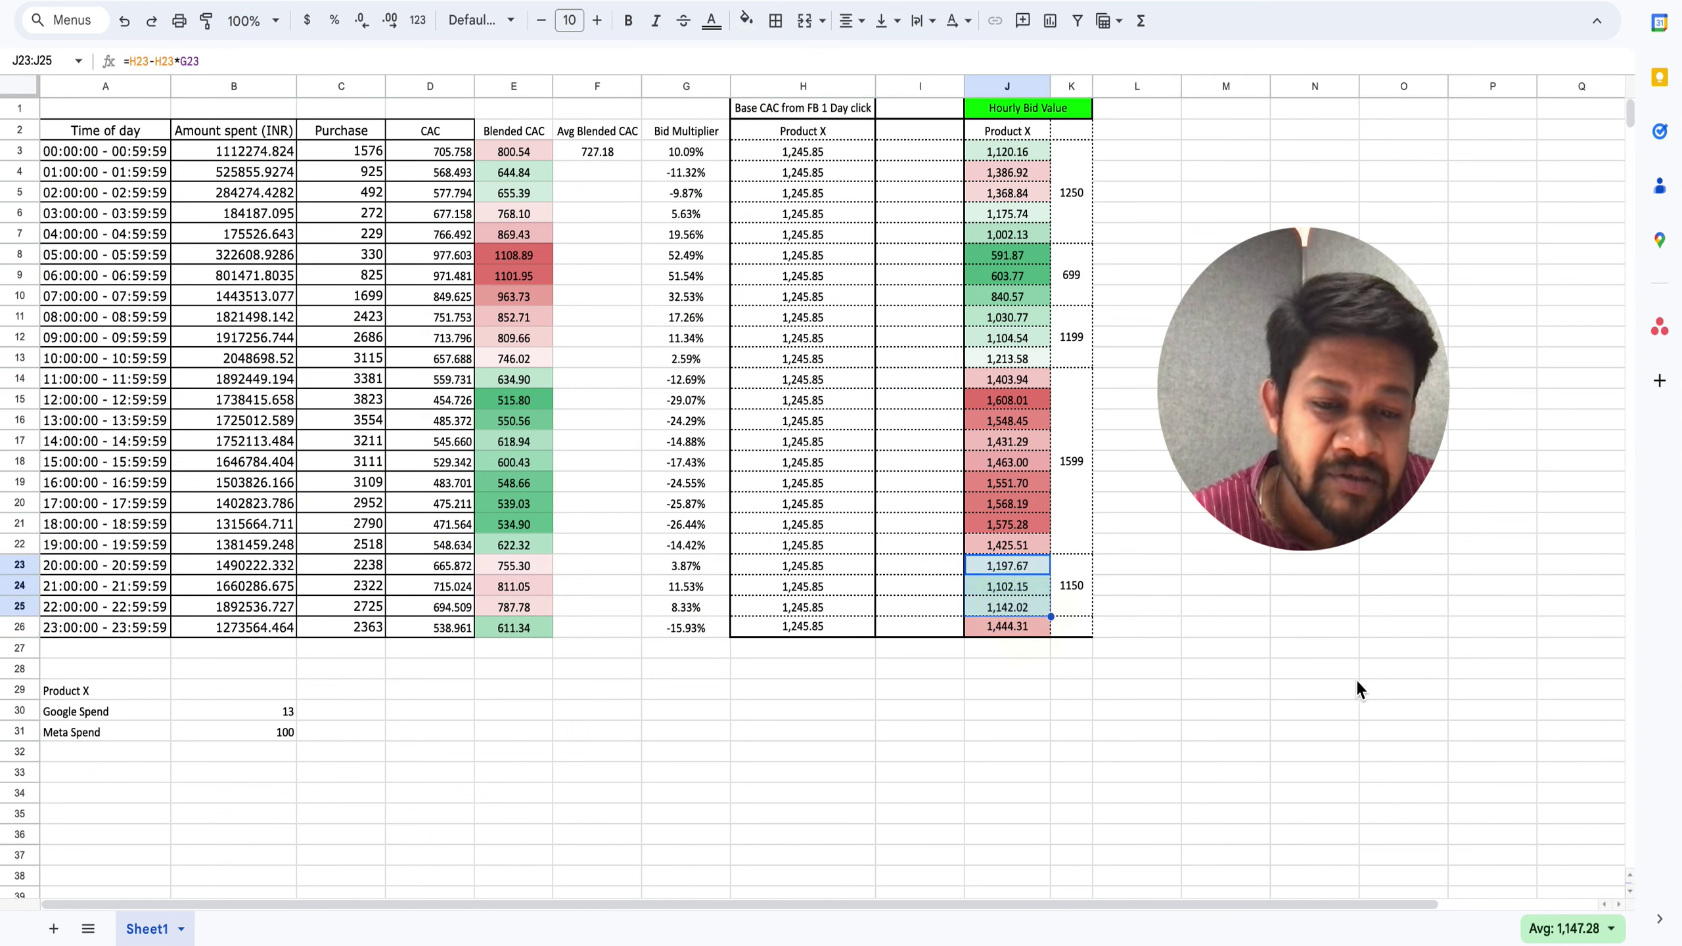
left_click(1086, 593)
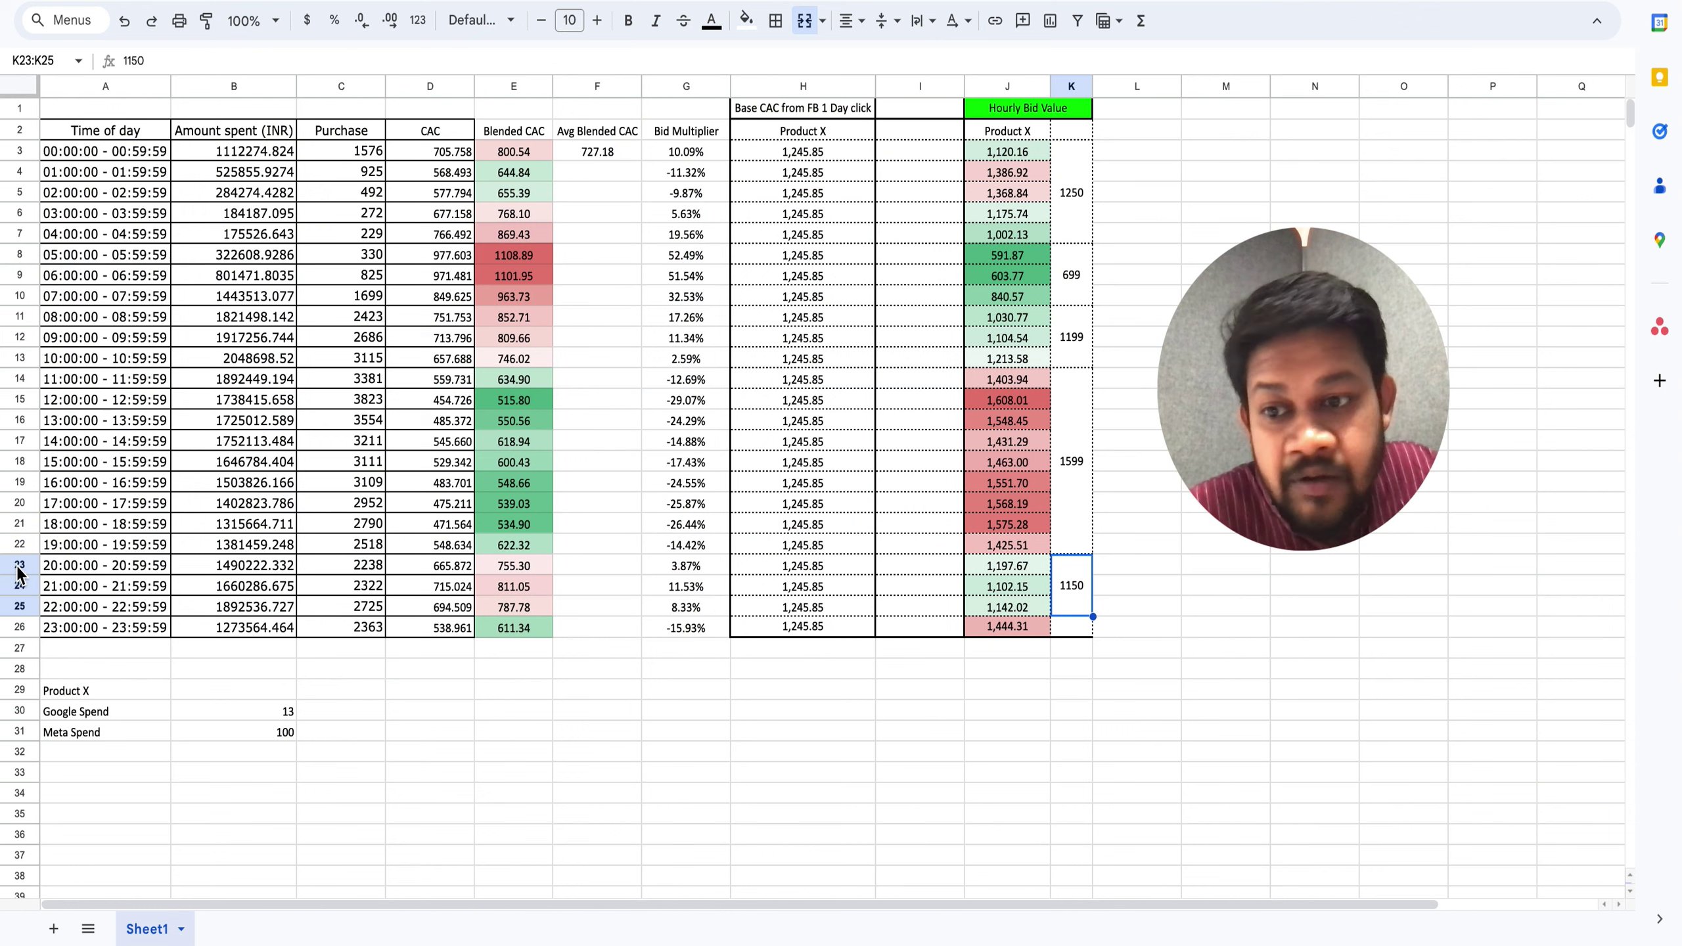
left_click(19, 626)
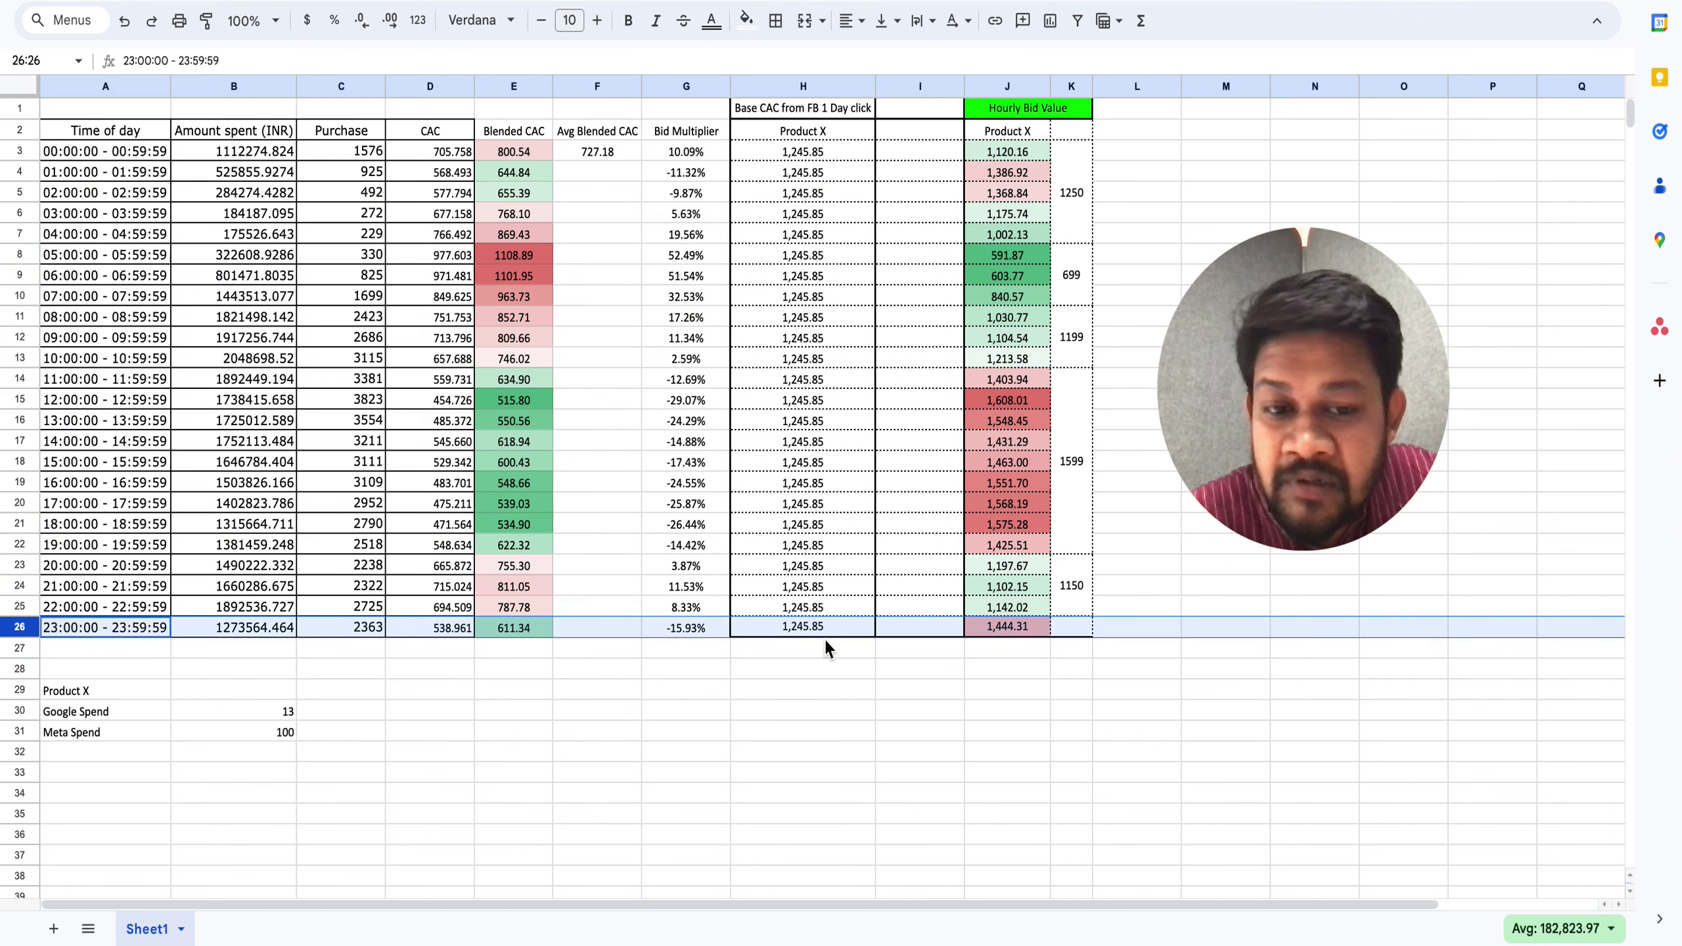
left_click(1065, 630)
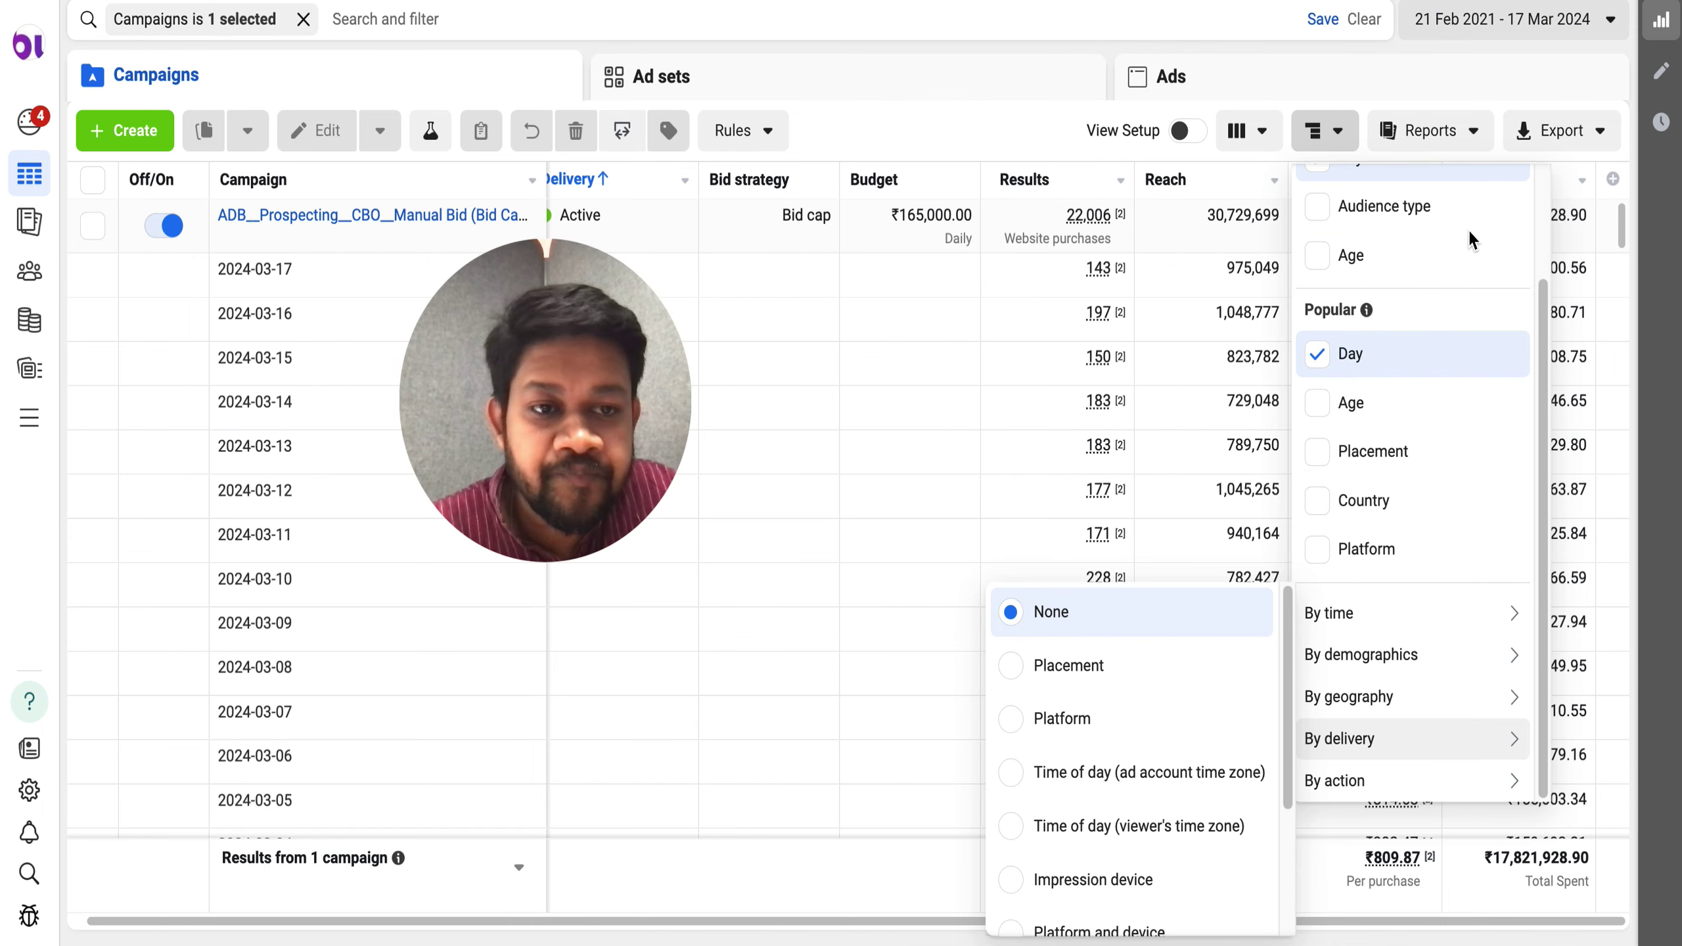
- Close the breakdown options, skim the campaign's daily rows, and highlight the campaign's total amount spent
left_click(1322, 131)
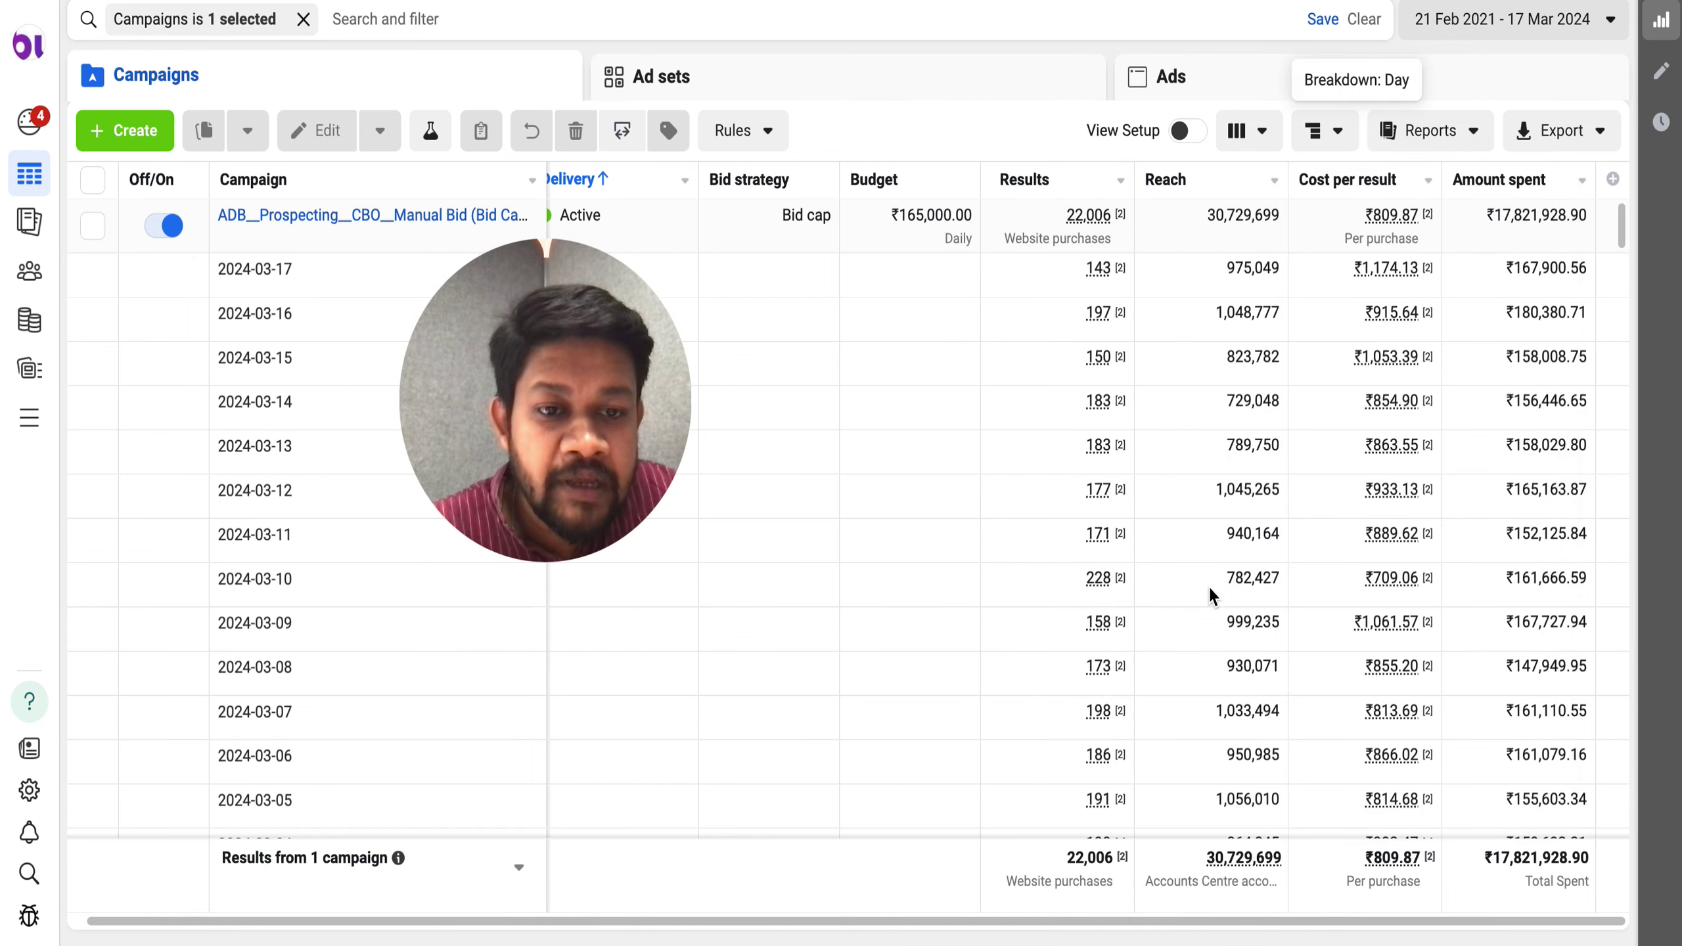
scroll(1260, 692, "down", 1)
scroll(1260, 692, "down", 15)
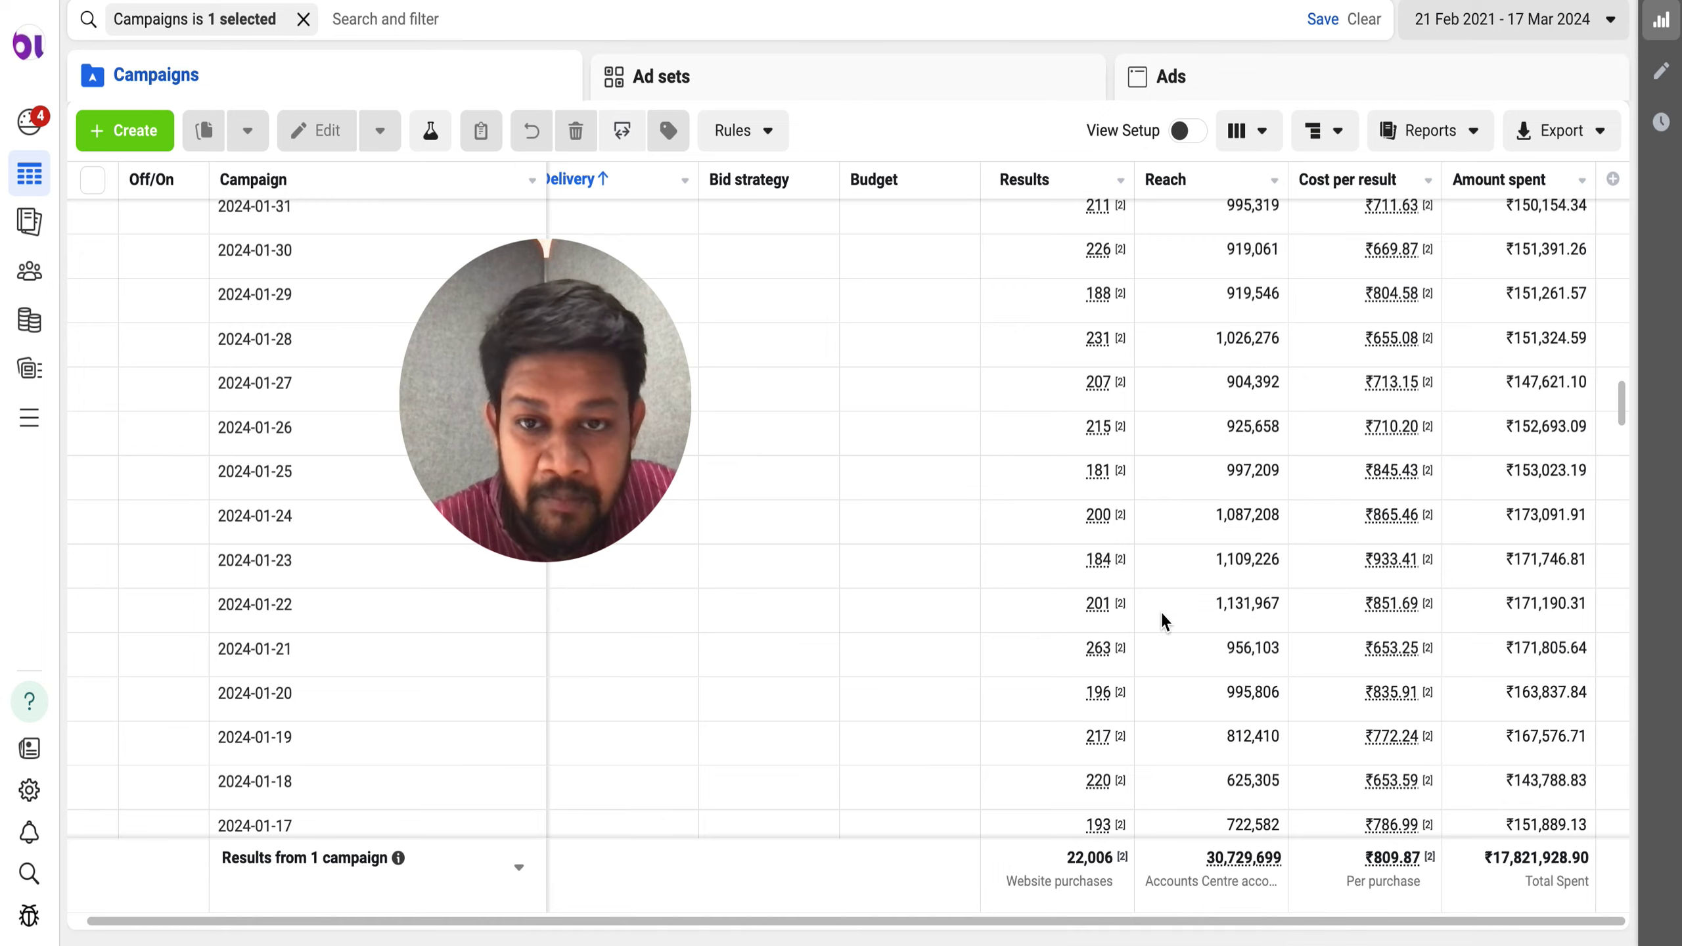
scroll(1159, 611, "up", 15)
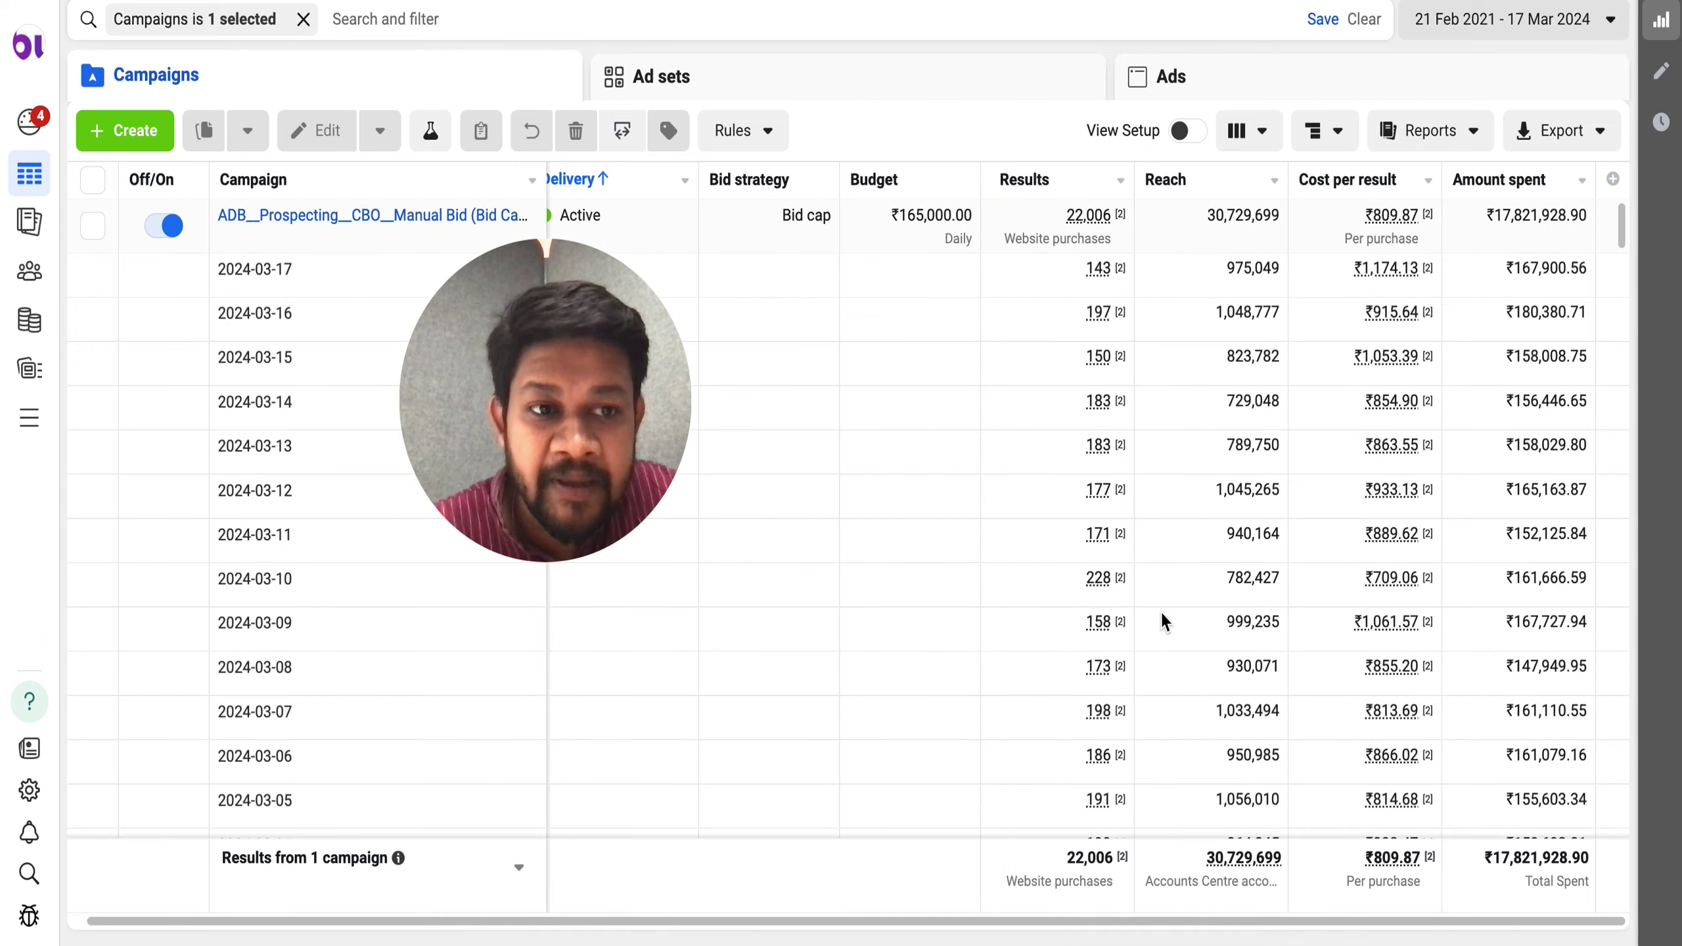
double_click(1539, 218)
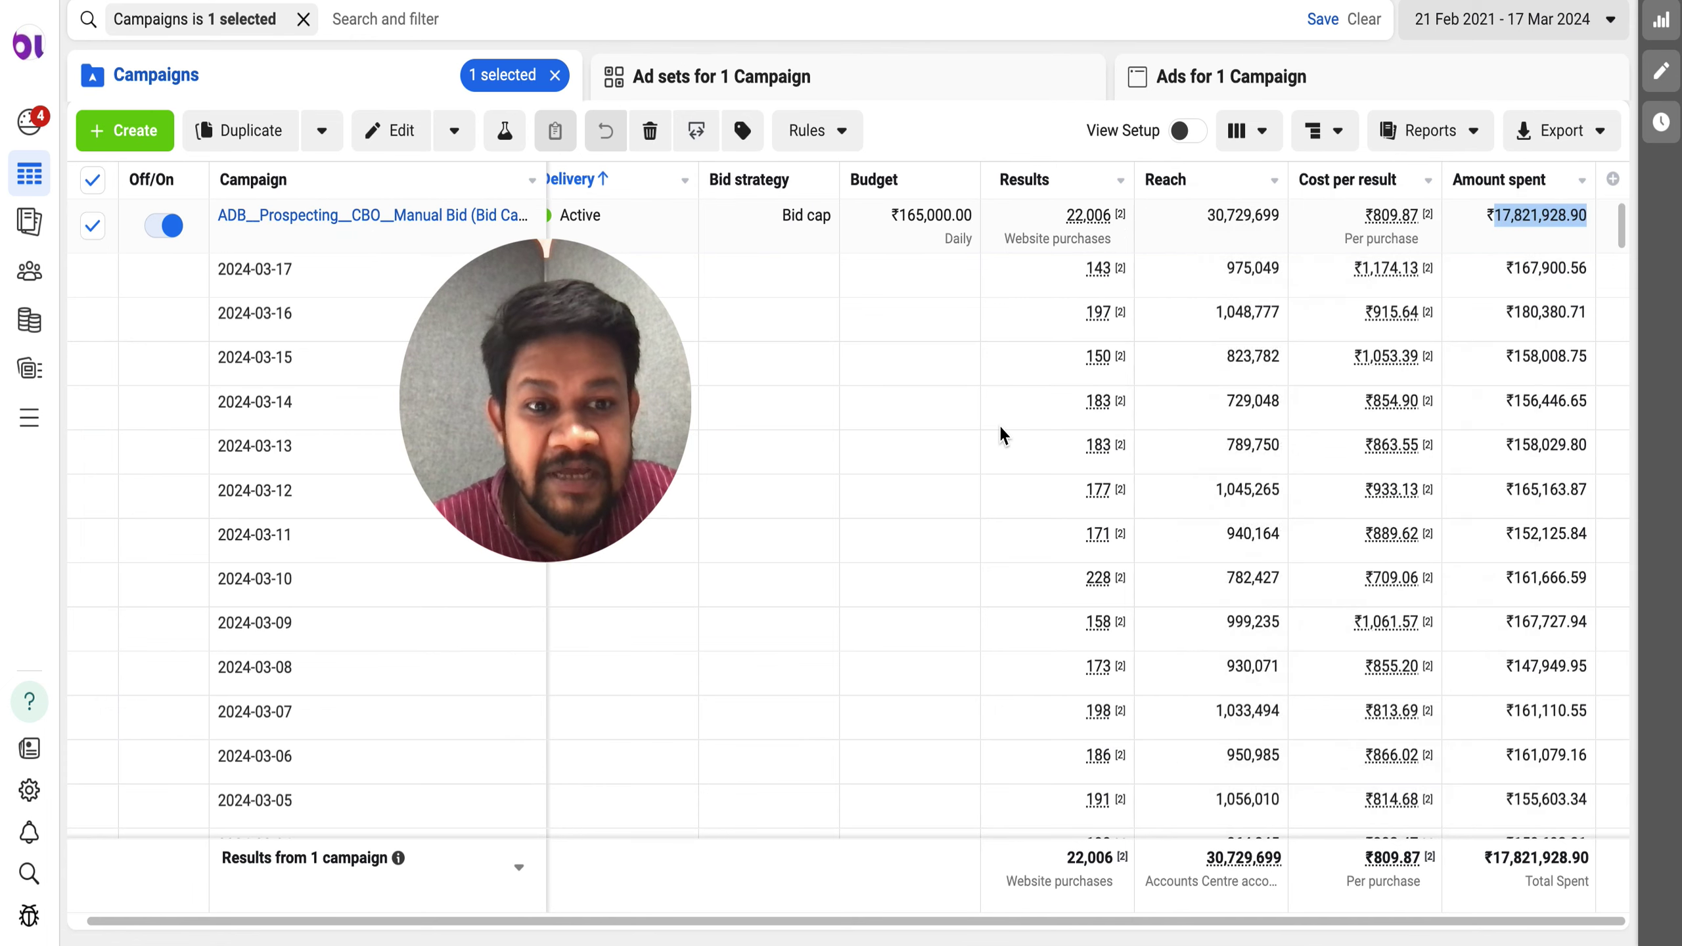
- Highlight the amount spent on the campaign's first day, 2023-10-01, and trace daily spend forward through 2023-11-25
left_click_drag(1622, 222, 1623, 831)
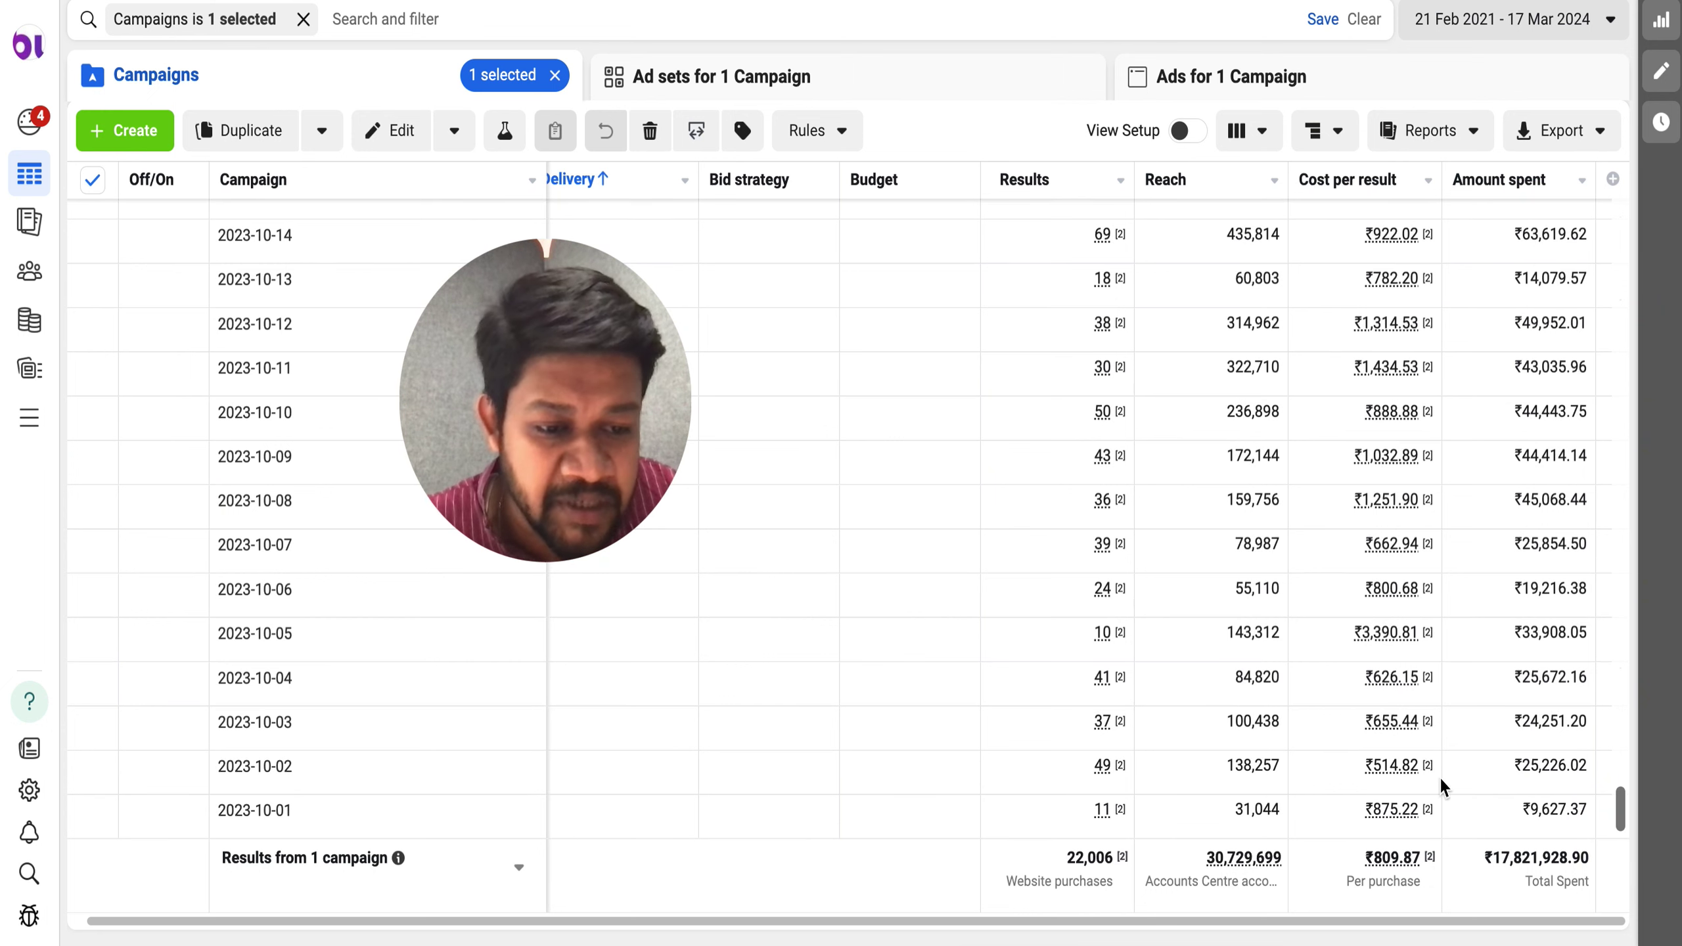
triple_click(1557, 807)
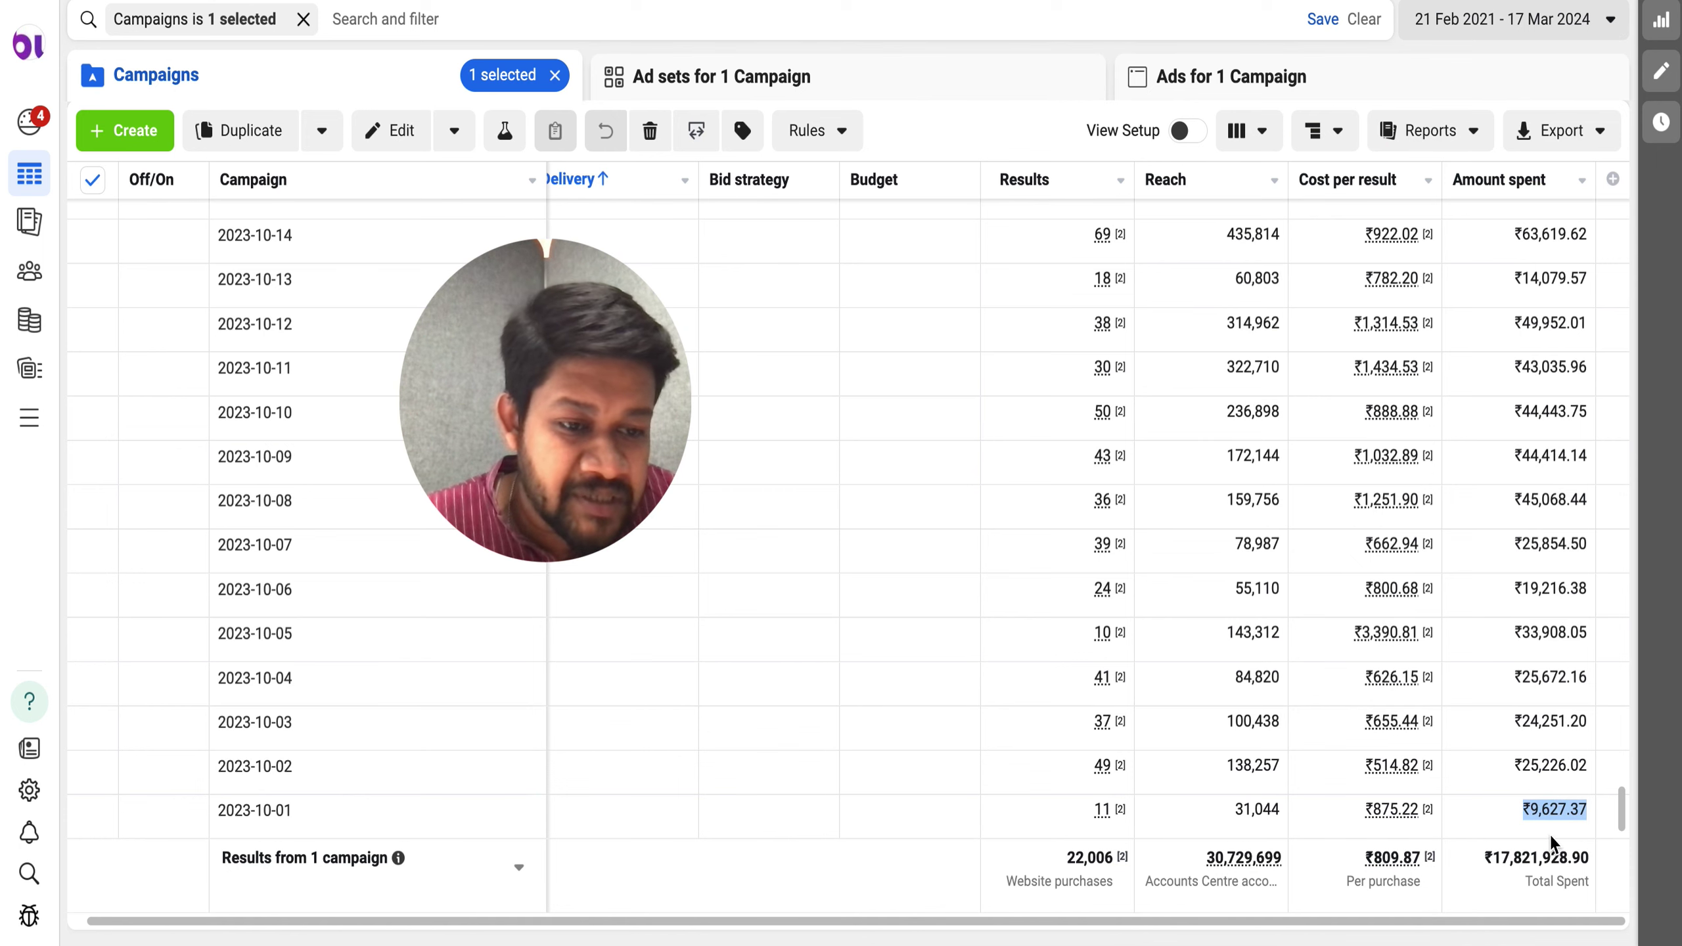
scroll(1545, 655, "up", 7)
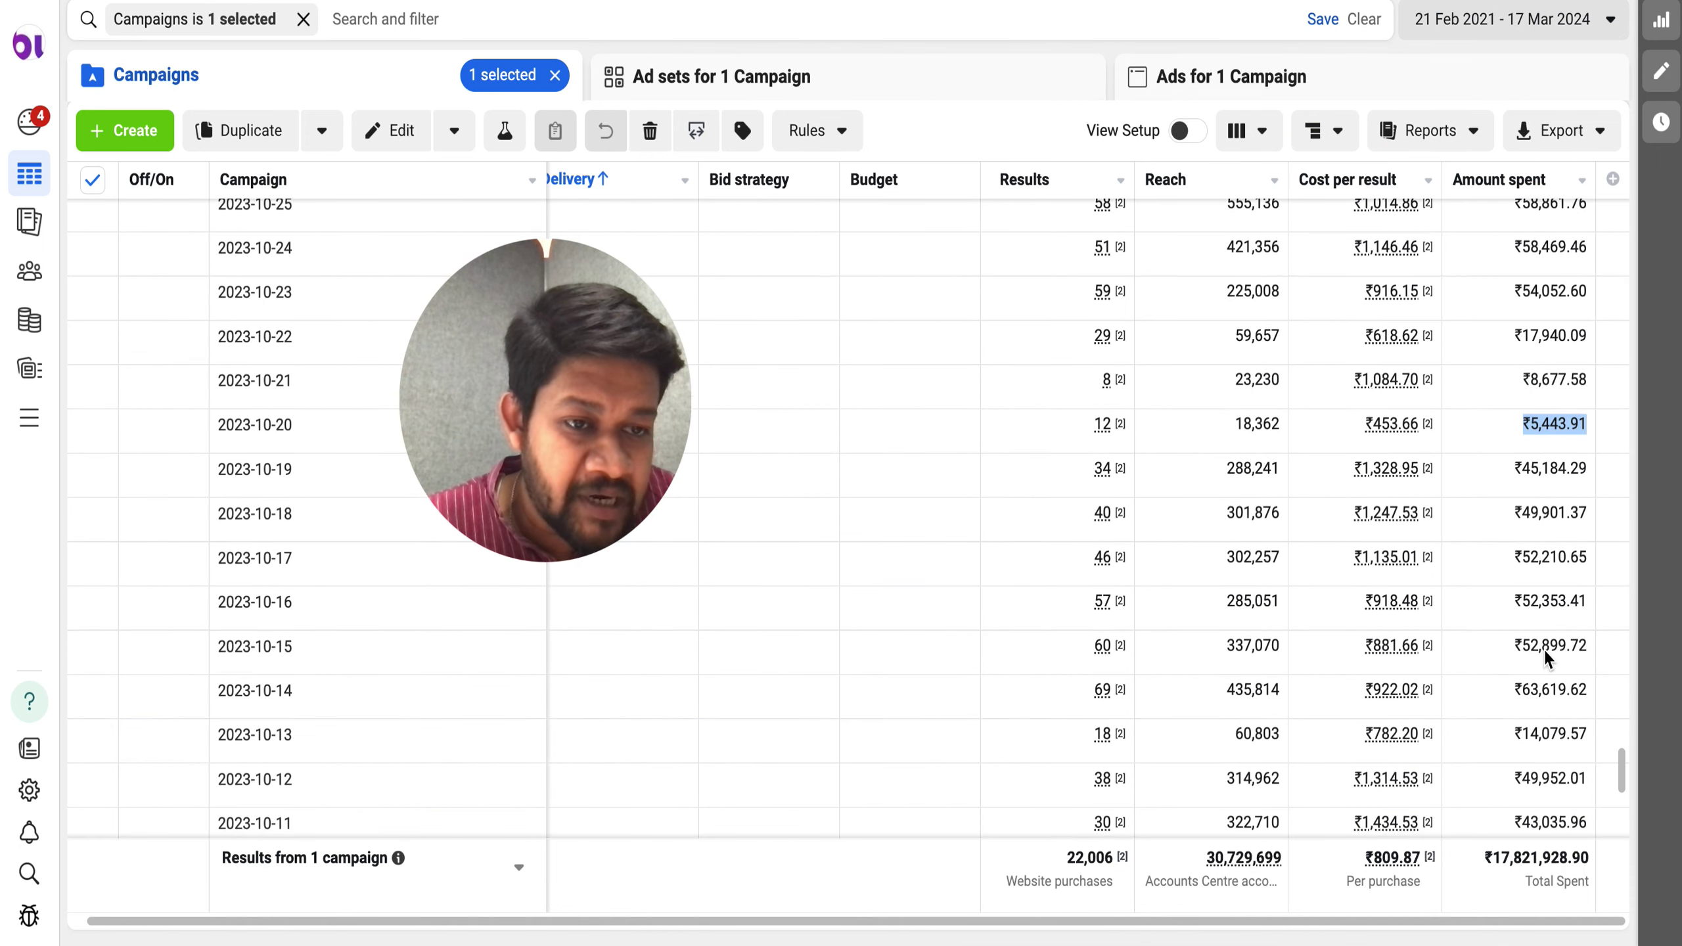
scroll(1543, 649, "up", 6)
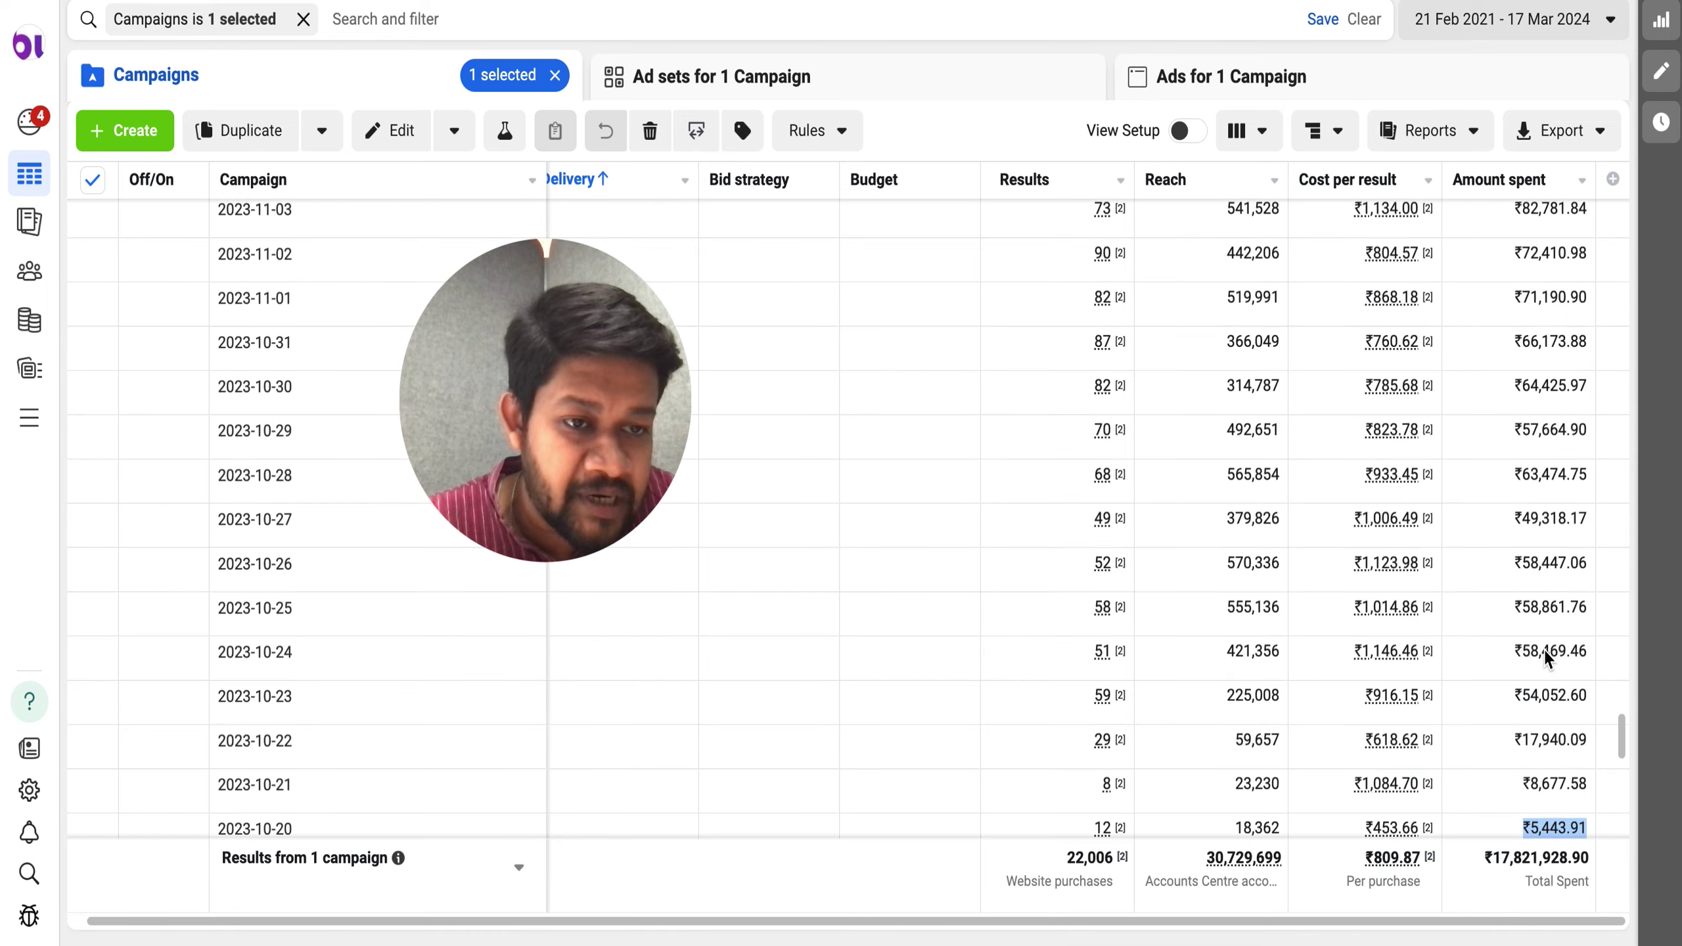
scroll(1545, 656, "up", 5)
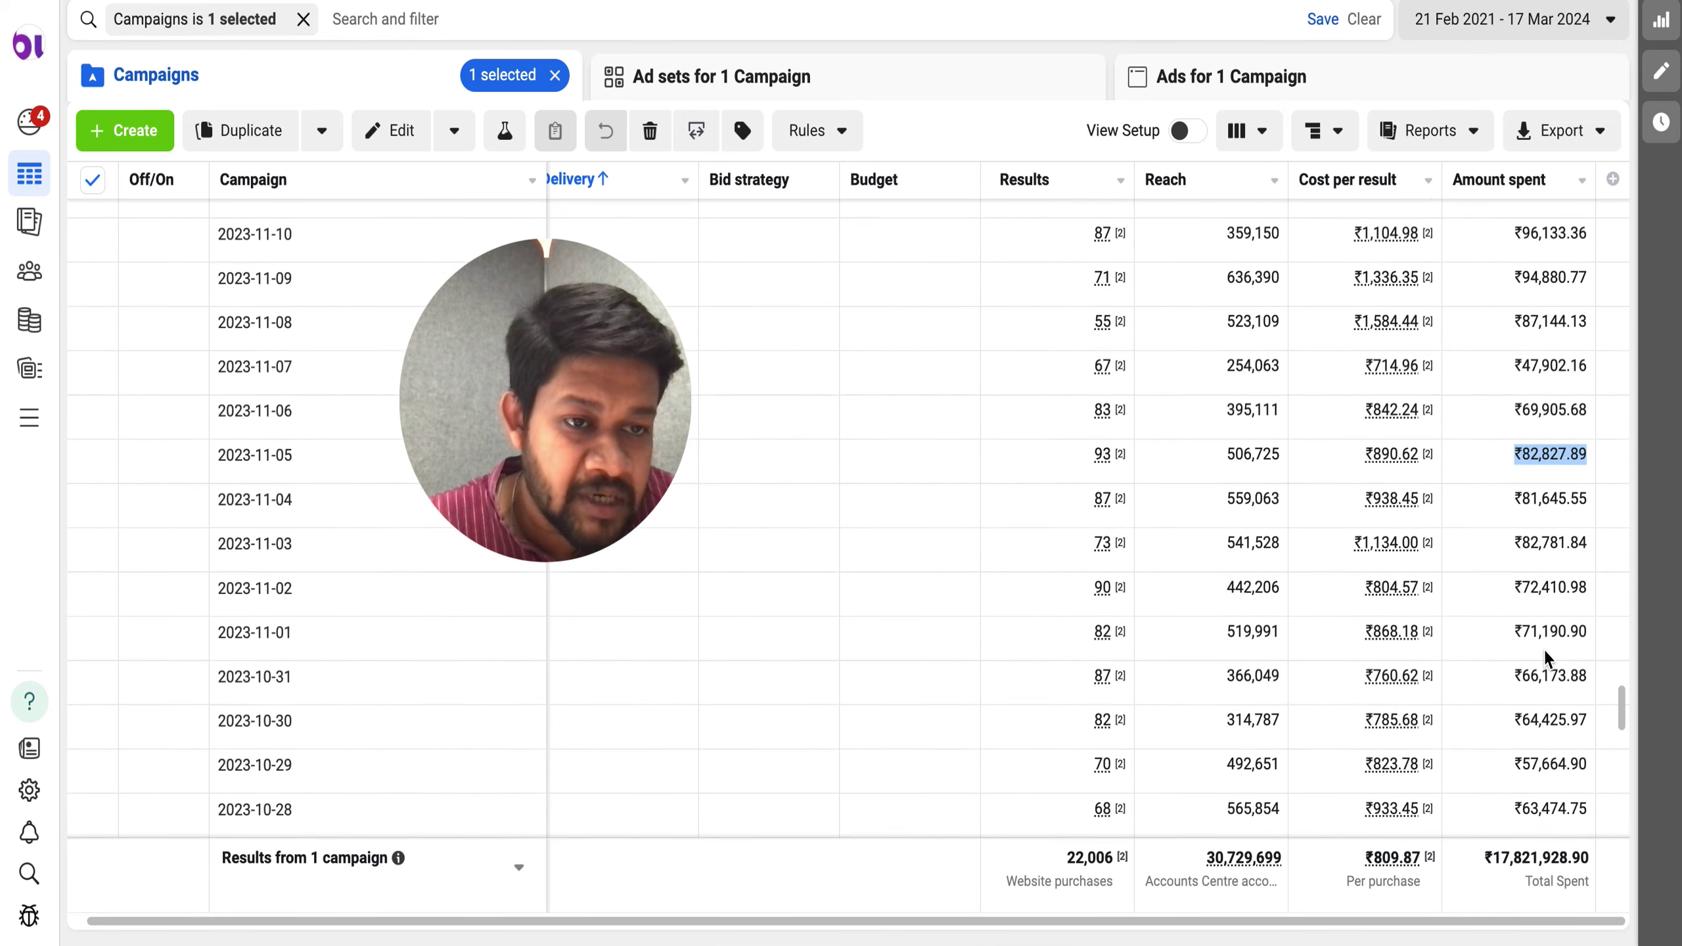
scroll(1543, 649, "up", 8)
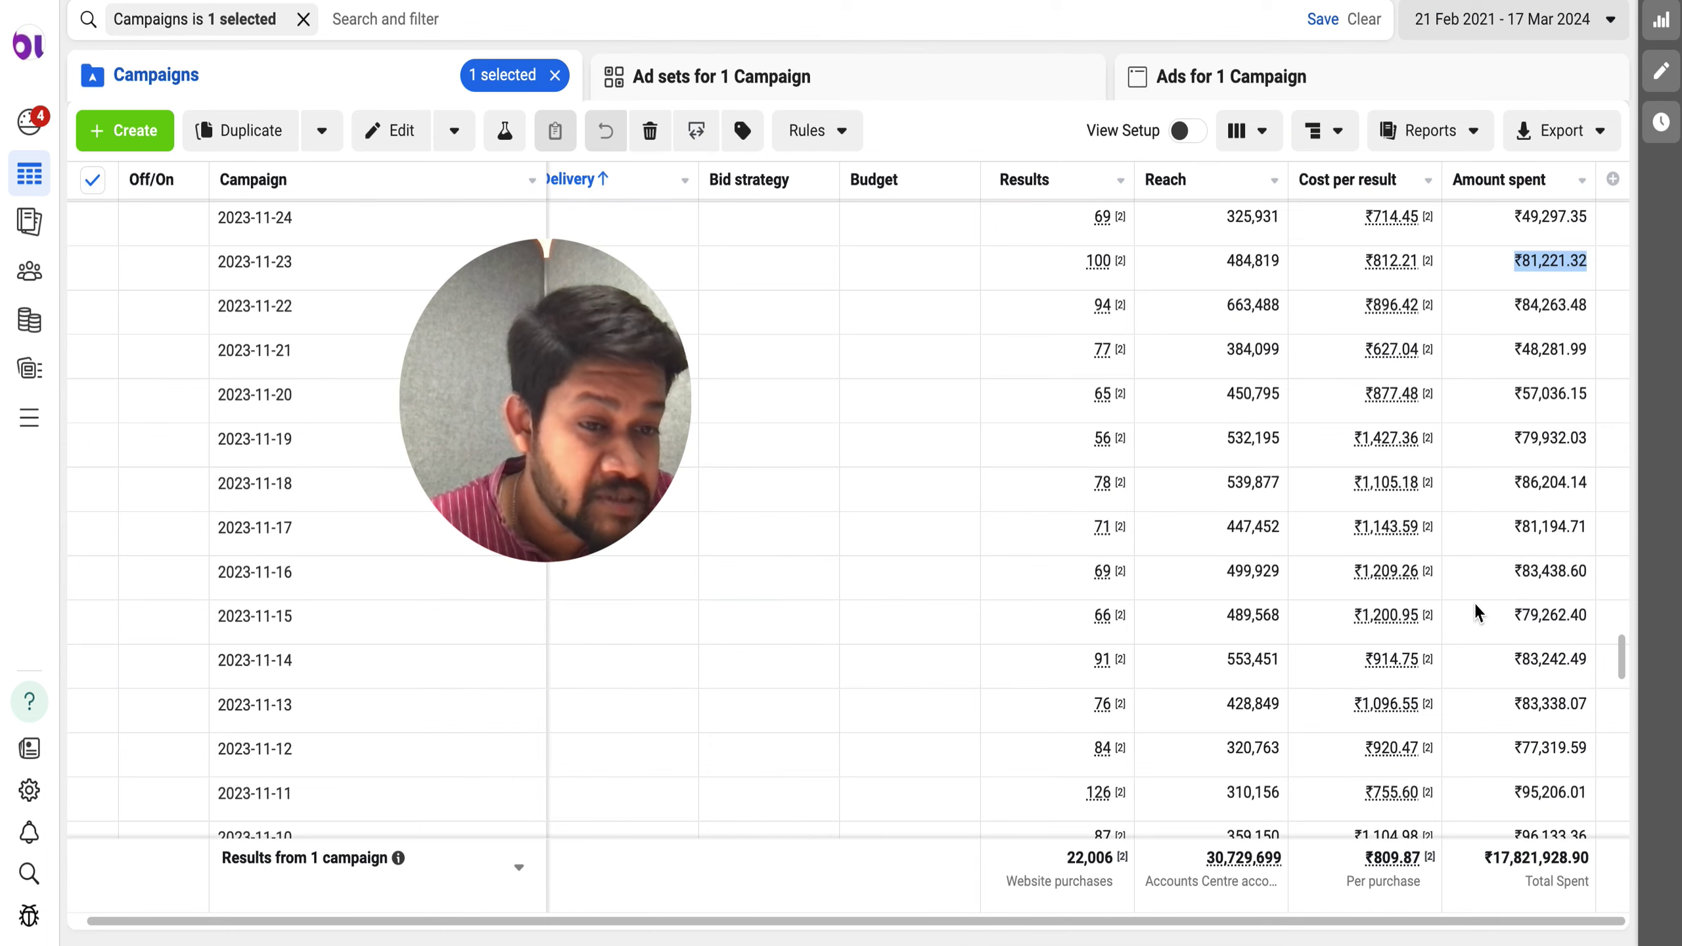
scroll(1552, 562, "up", 1)
scroll(1551, 558, "up", 1)
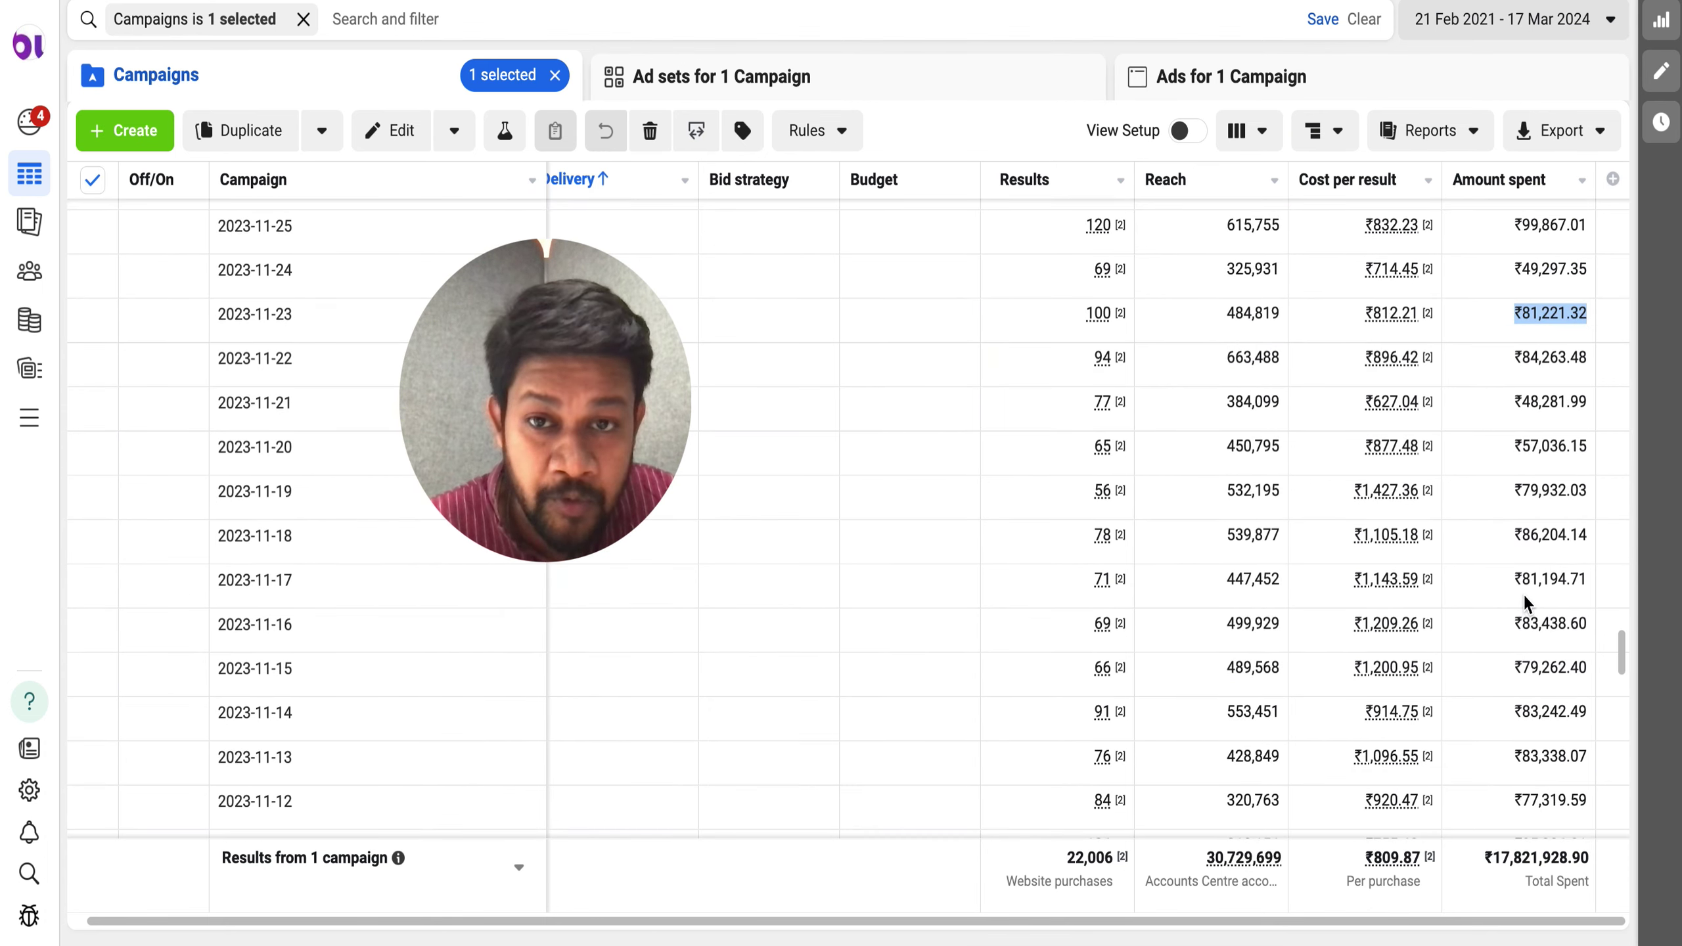
- Trace daily spend from late November 2023 to early February 2024, highlighting the amounts for 22 to 24 January 2024
scroll(1516, 619, "up", 3)
scroll(1515, 614, "up", 15)
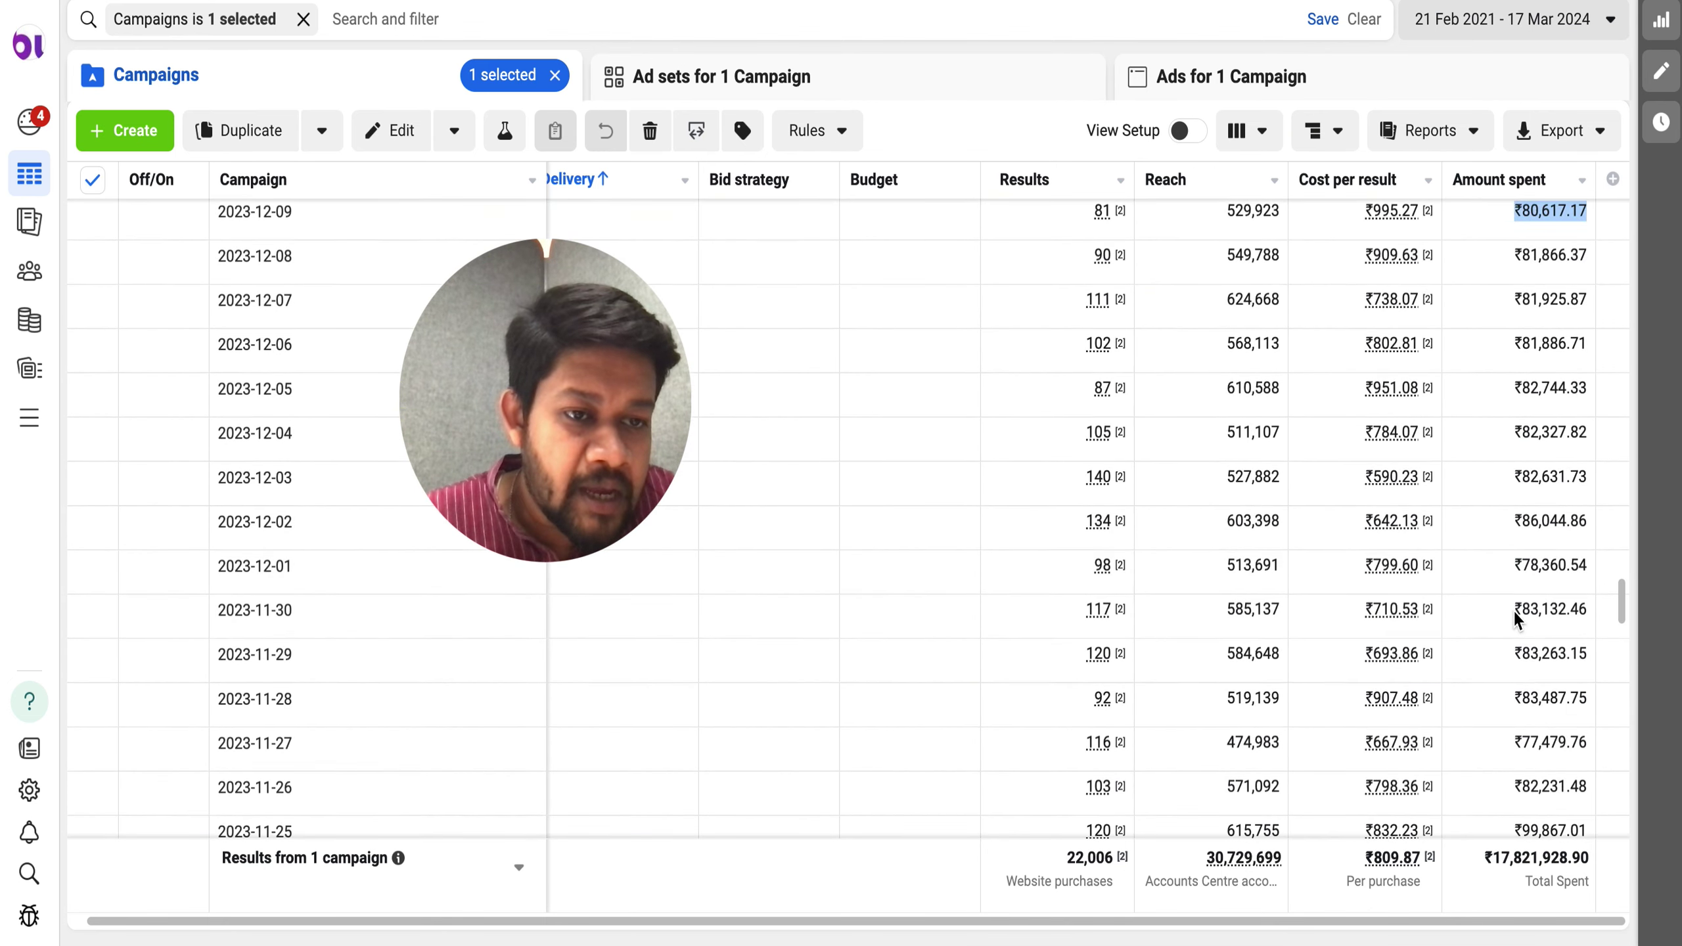
scroll(1512, 609, "up", 15)
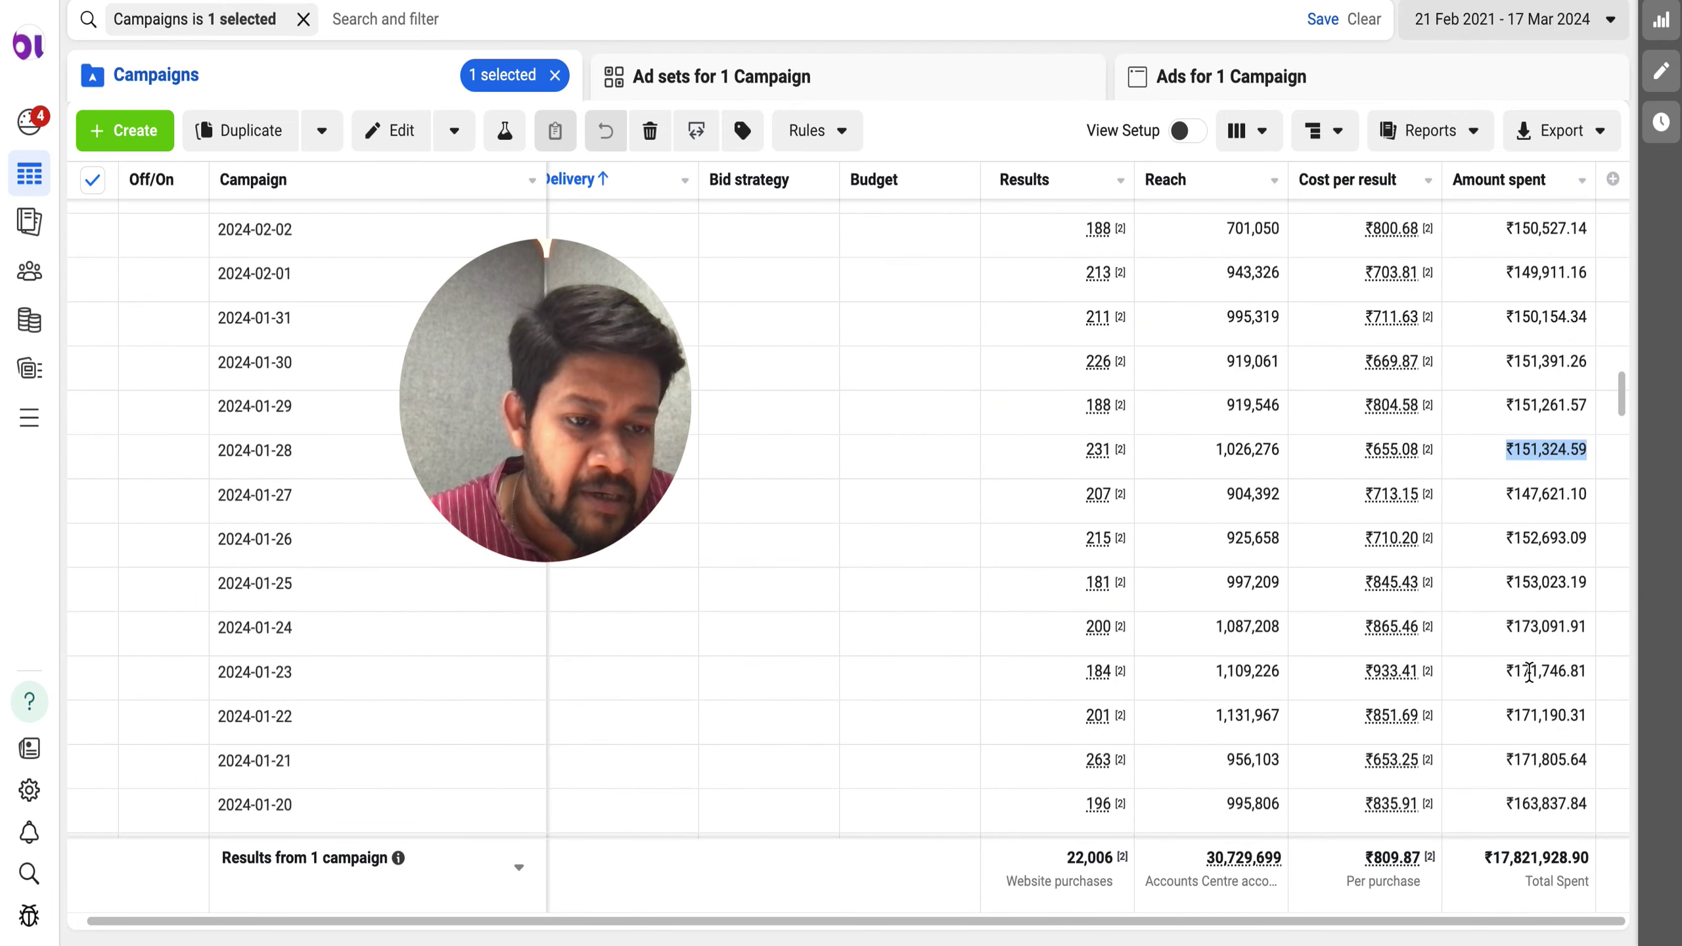
left_click_drag(1498, 623, 1568, 702)
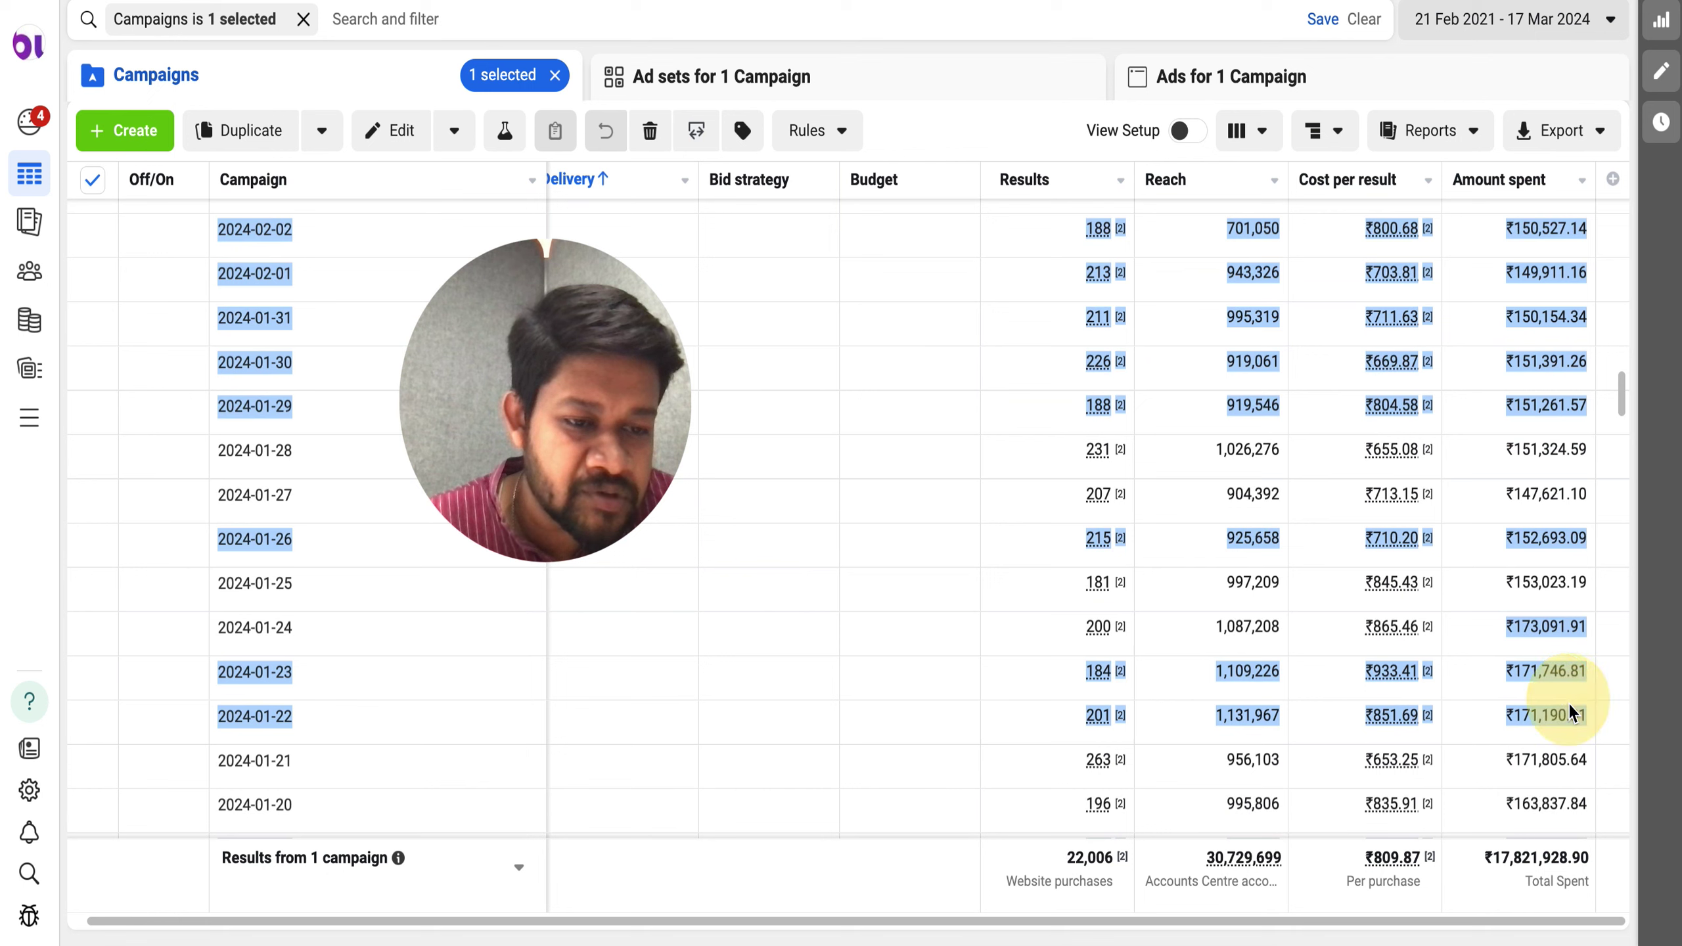
left_click(1523, 759)
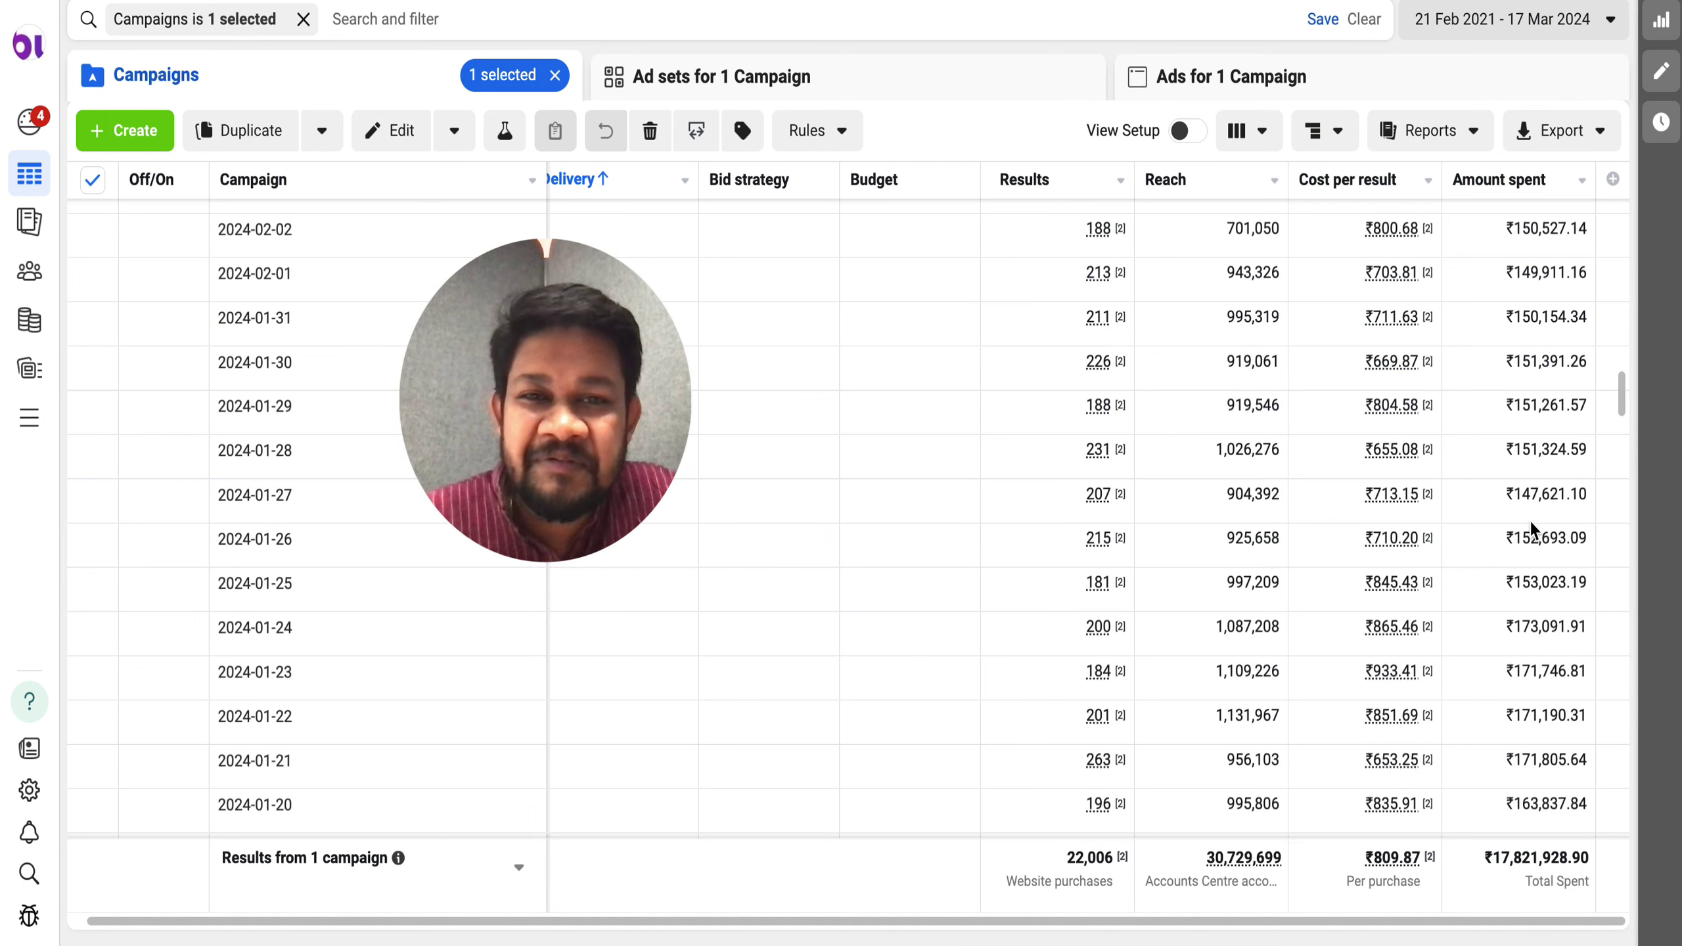
- Return to the campaign's earliest October 2023 rows and highlight the amount spent on 2023-10-05
left_click_drag(1620, 401, 1617, 831)
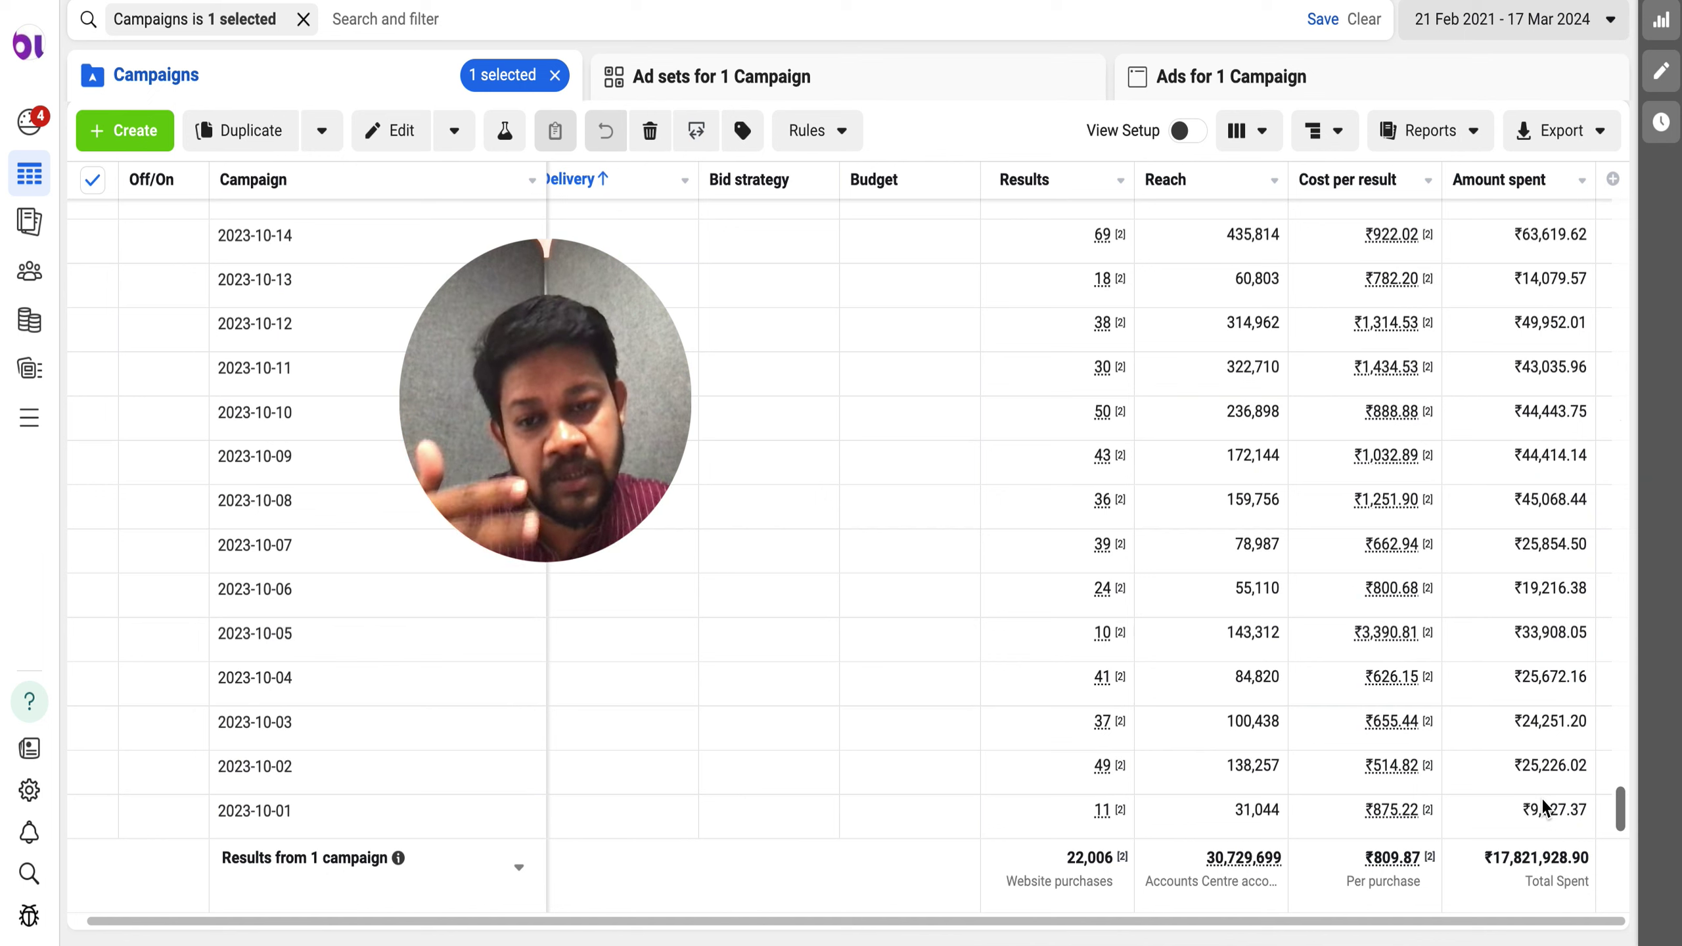
mouse_move(1329, 507)
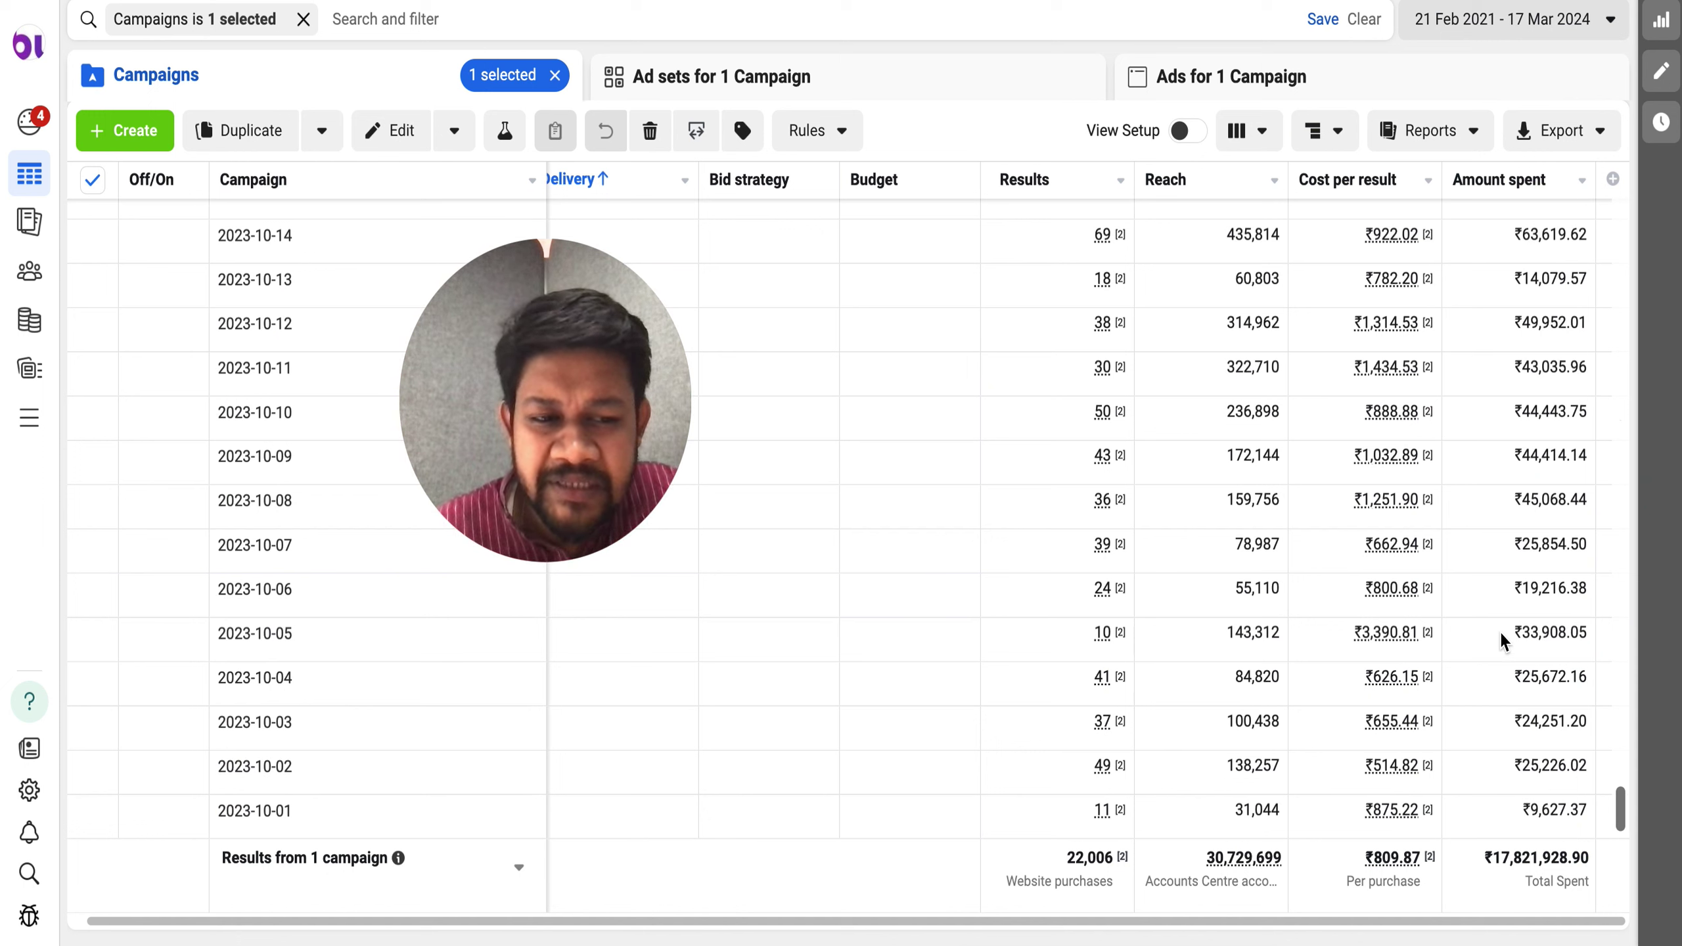
triple_click(1526, 632)
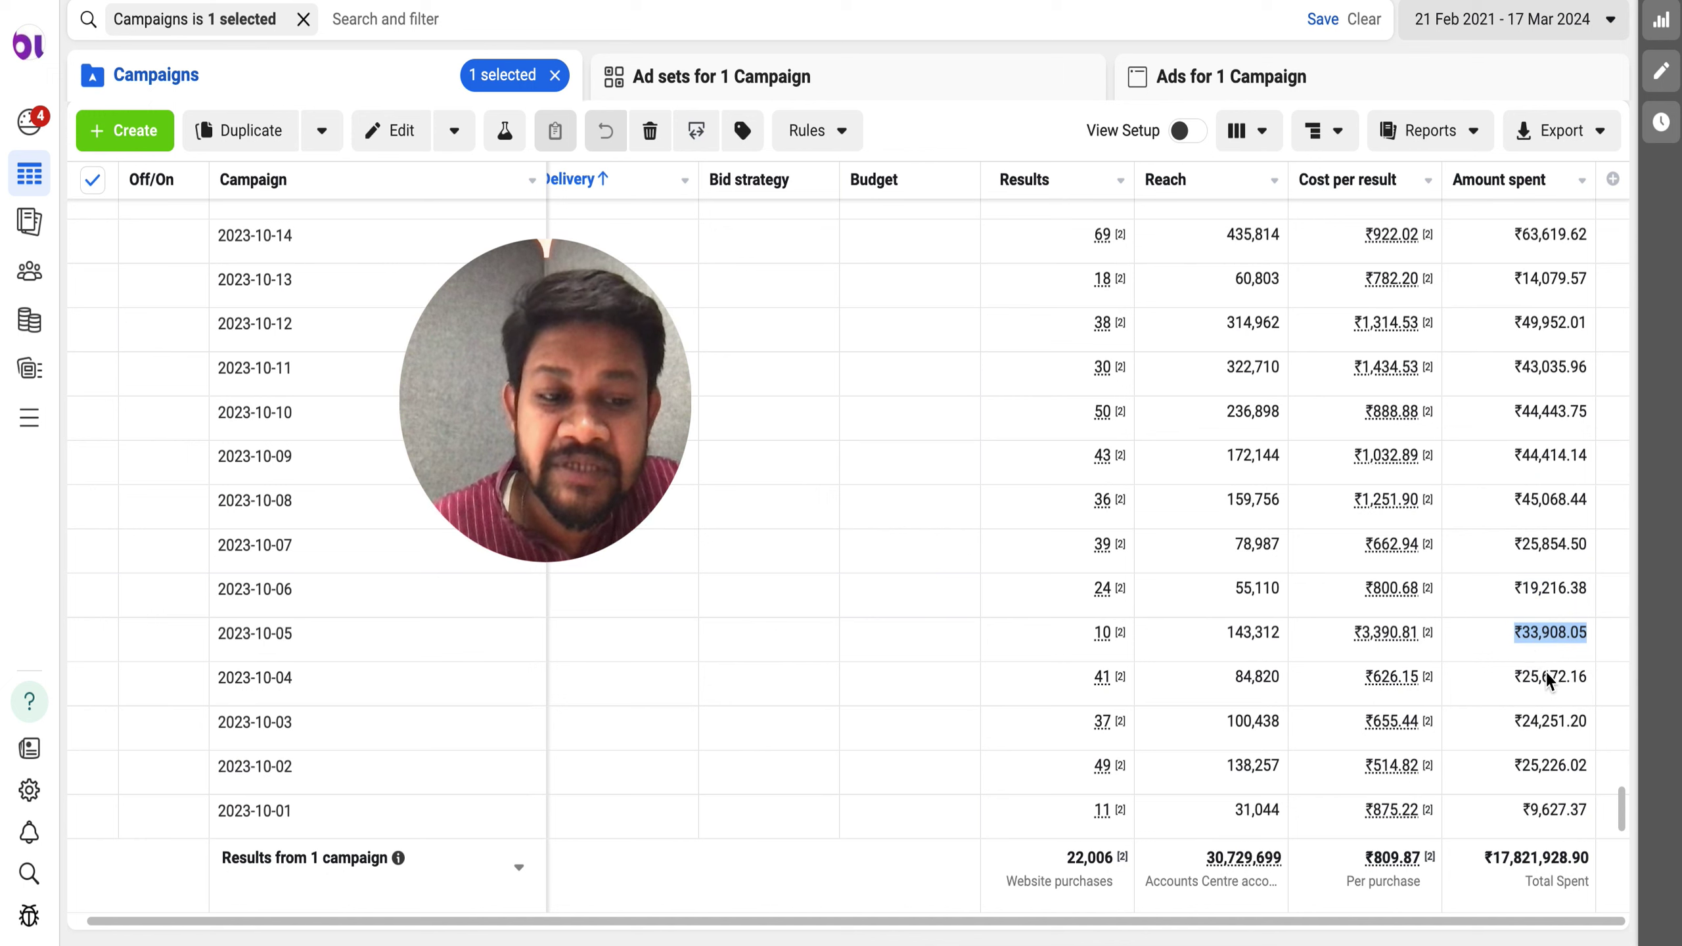
mouse_move(1387, 632)
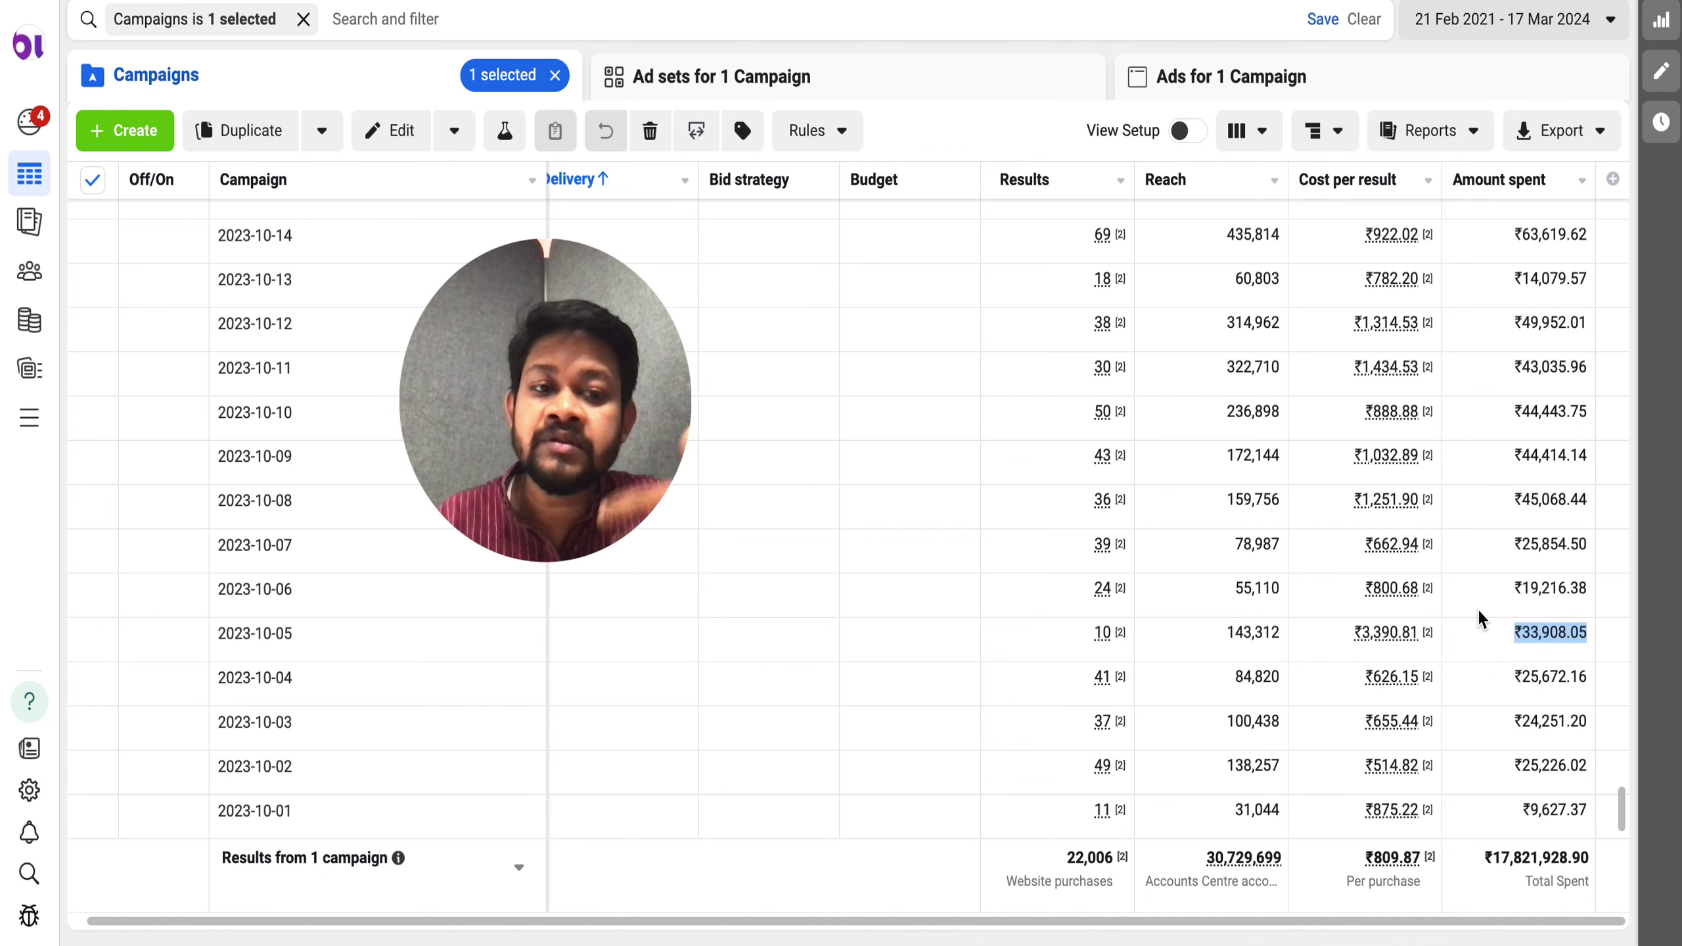
- Review the daily cost per result and amount spent from early October to early November 2023
scroll(1477, 608, "up", 3)
scroll(1433, 605, "down", 1)
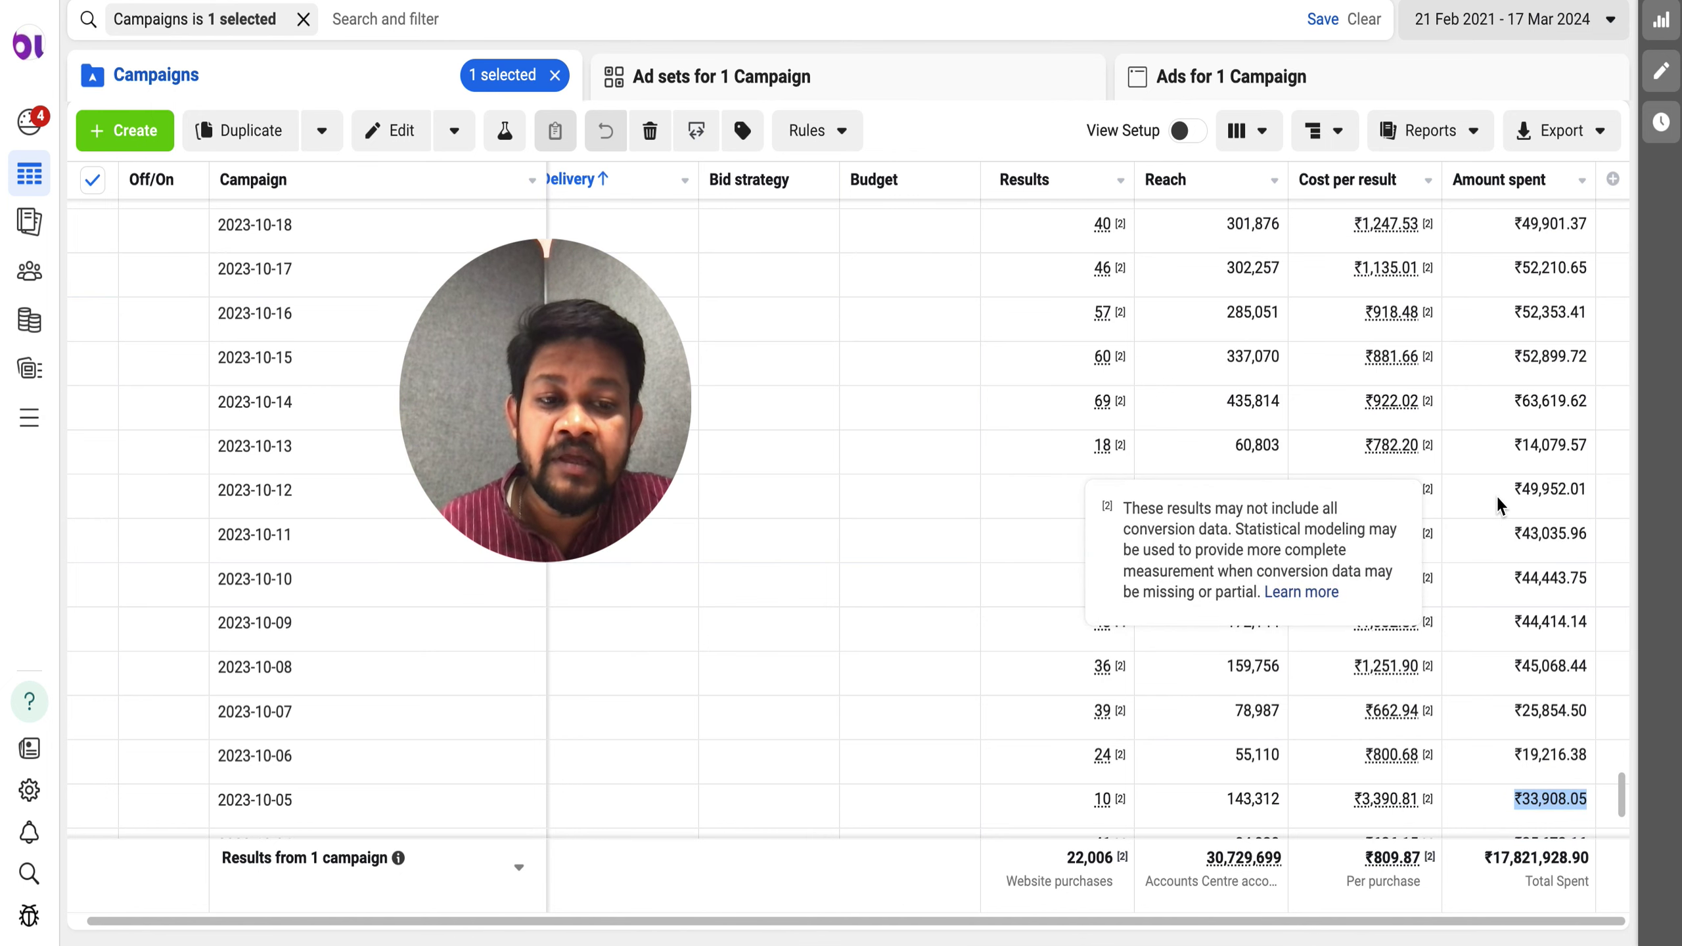
mouse_move(1316, 523)
scroll(1206, 513, "down", 1)
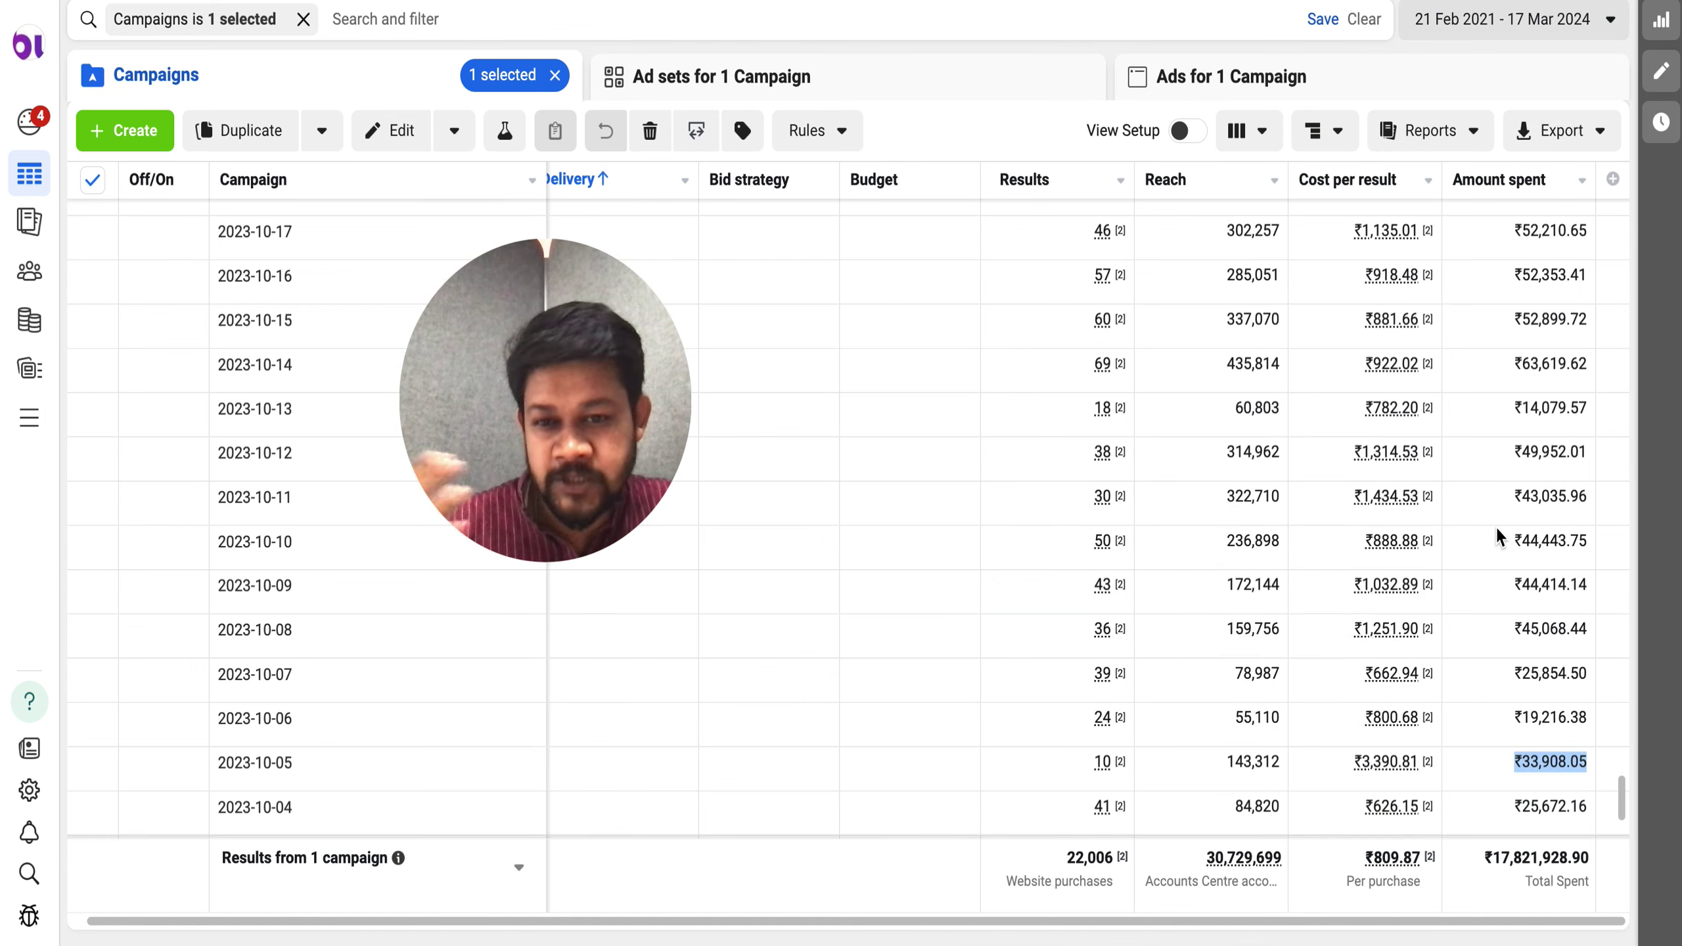
scroll(1495, 526, "up", 6)
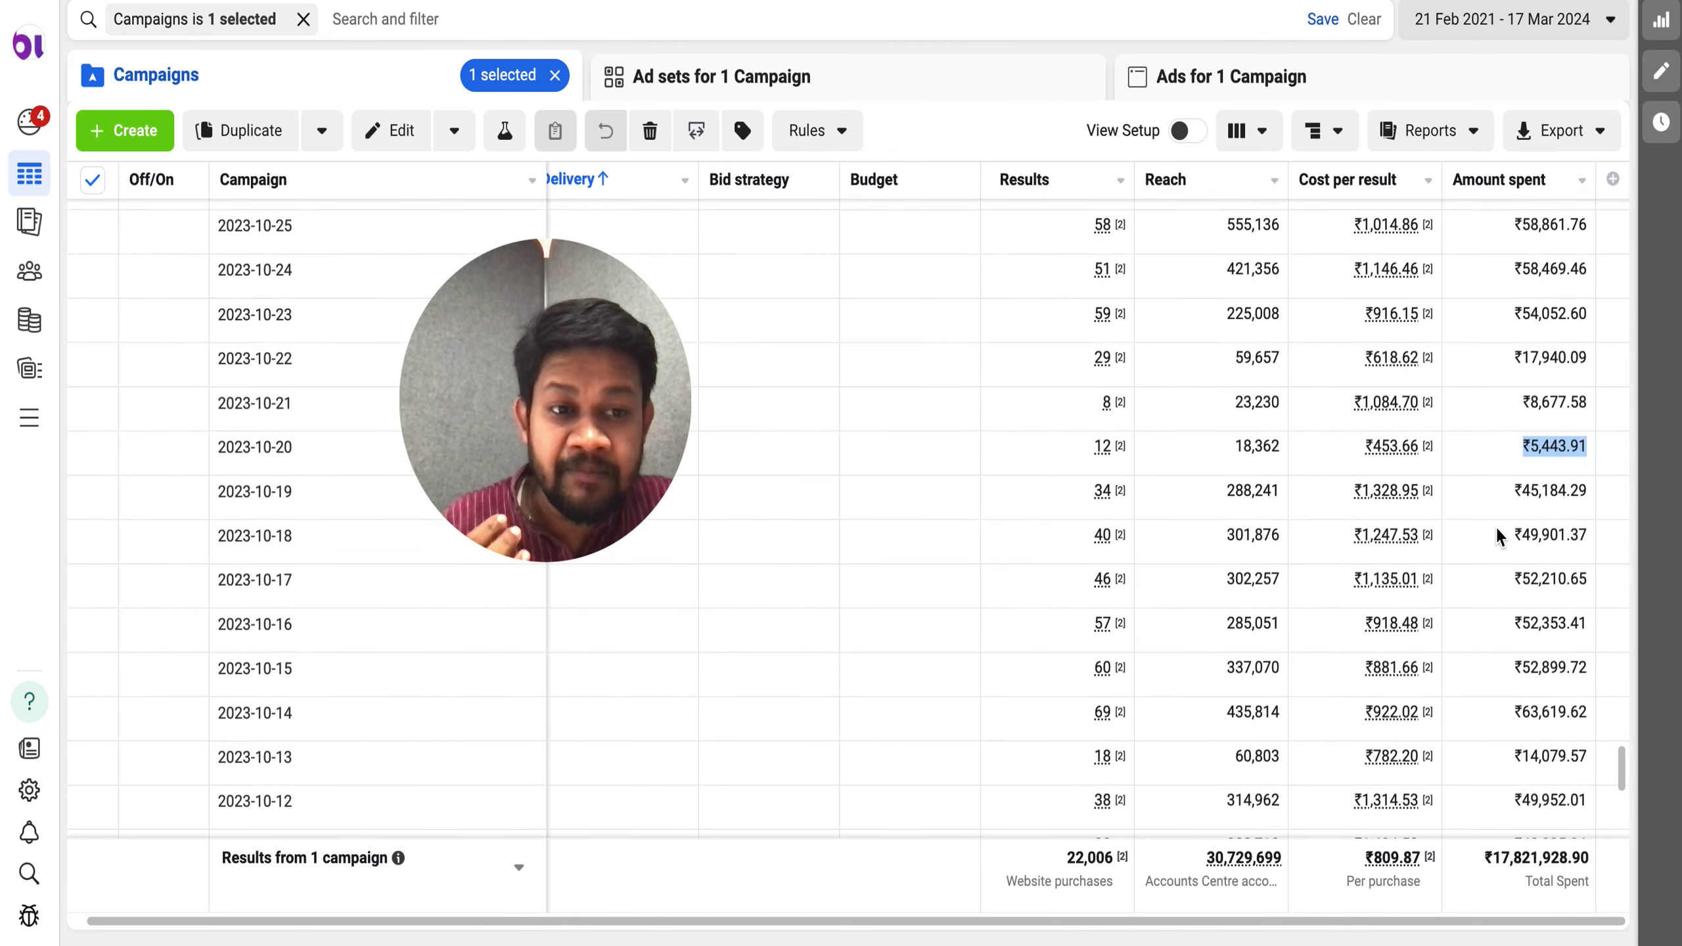
scroll(1496, 529, "up", 4)
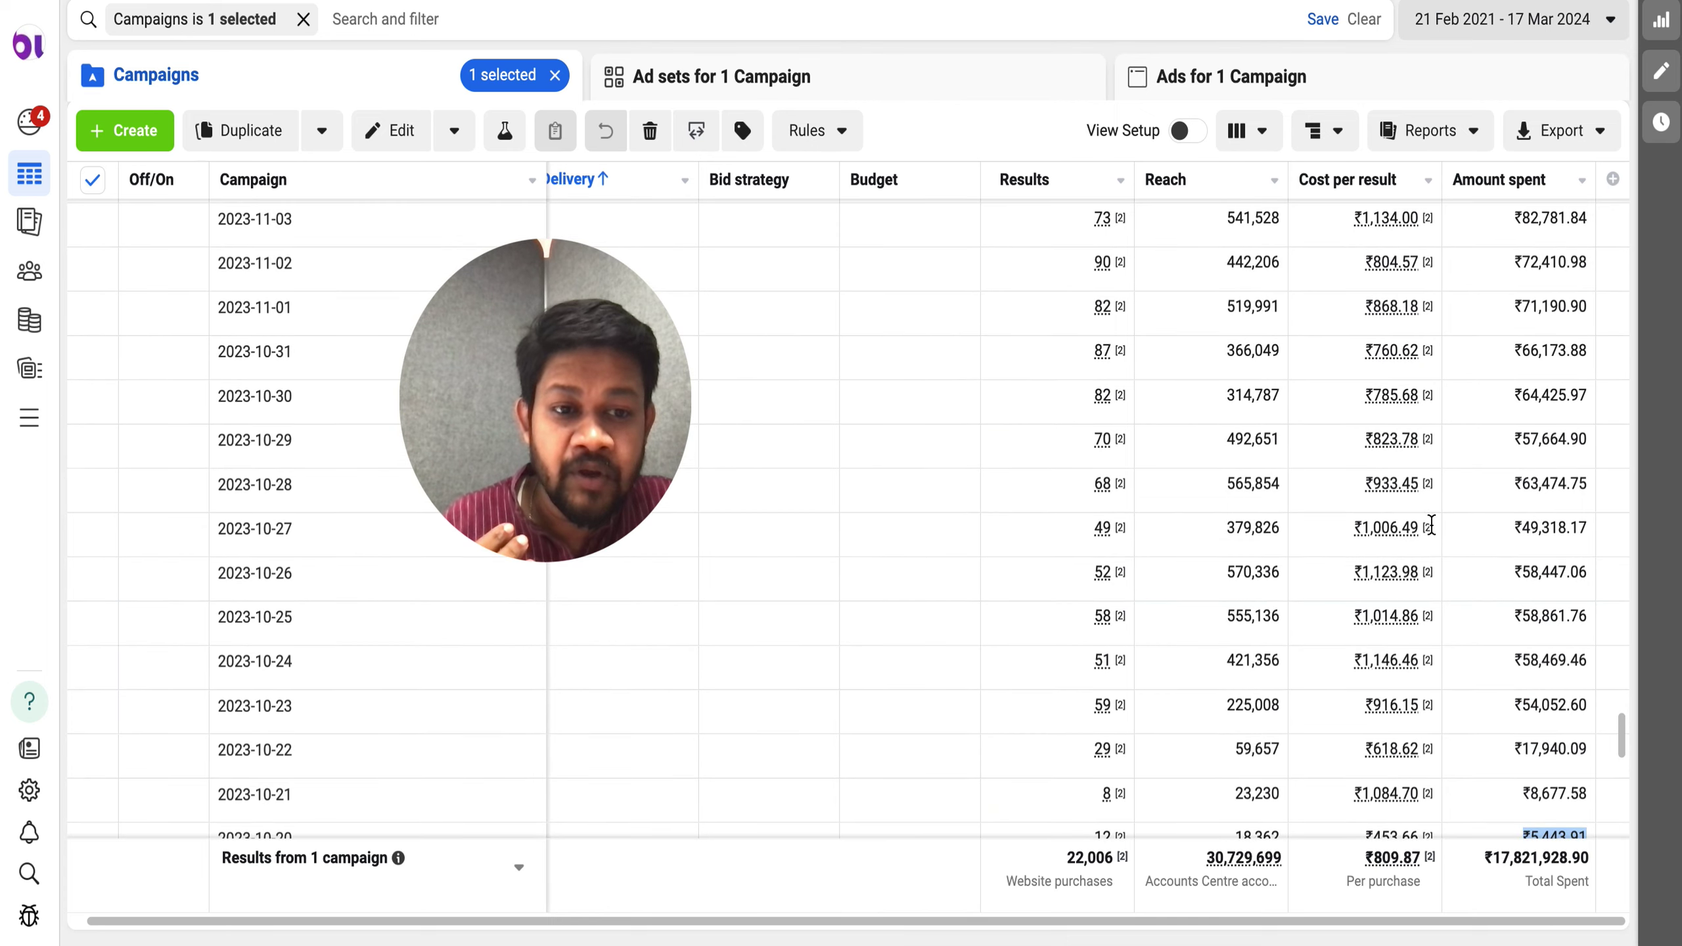
scroll(1430, 483, "up", 6)
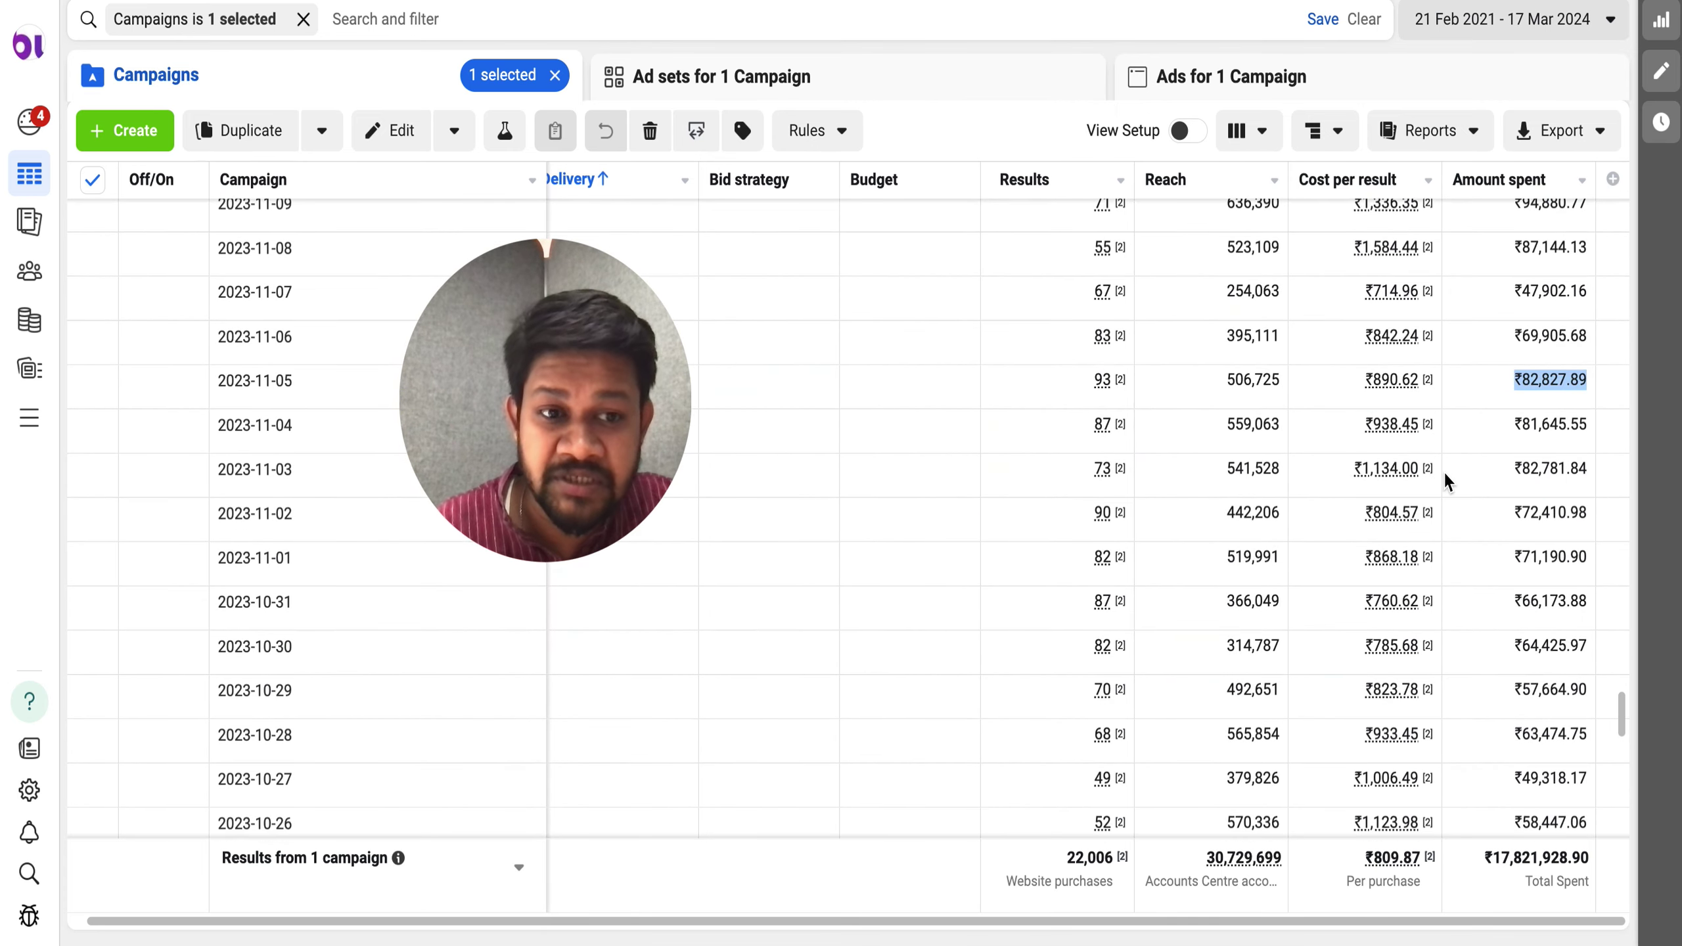
- Review the daily cost per result and amount spent from mid-November to early December 2023
scroll(1442, 486, "up", 10)
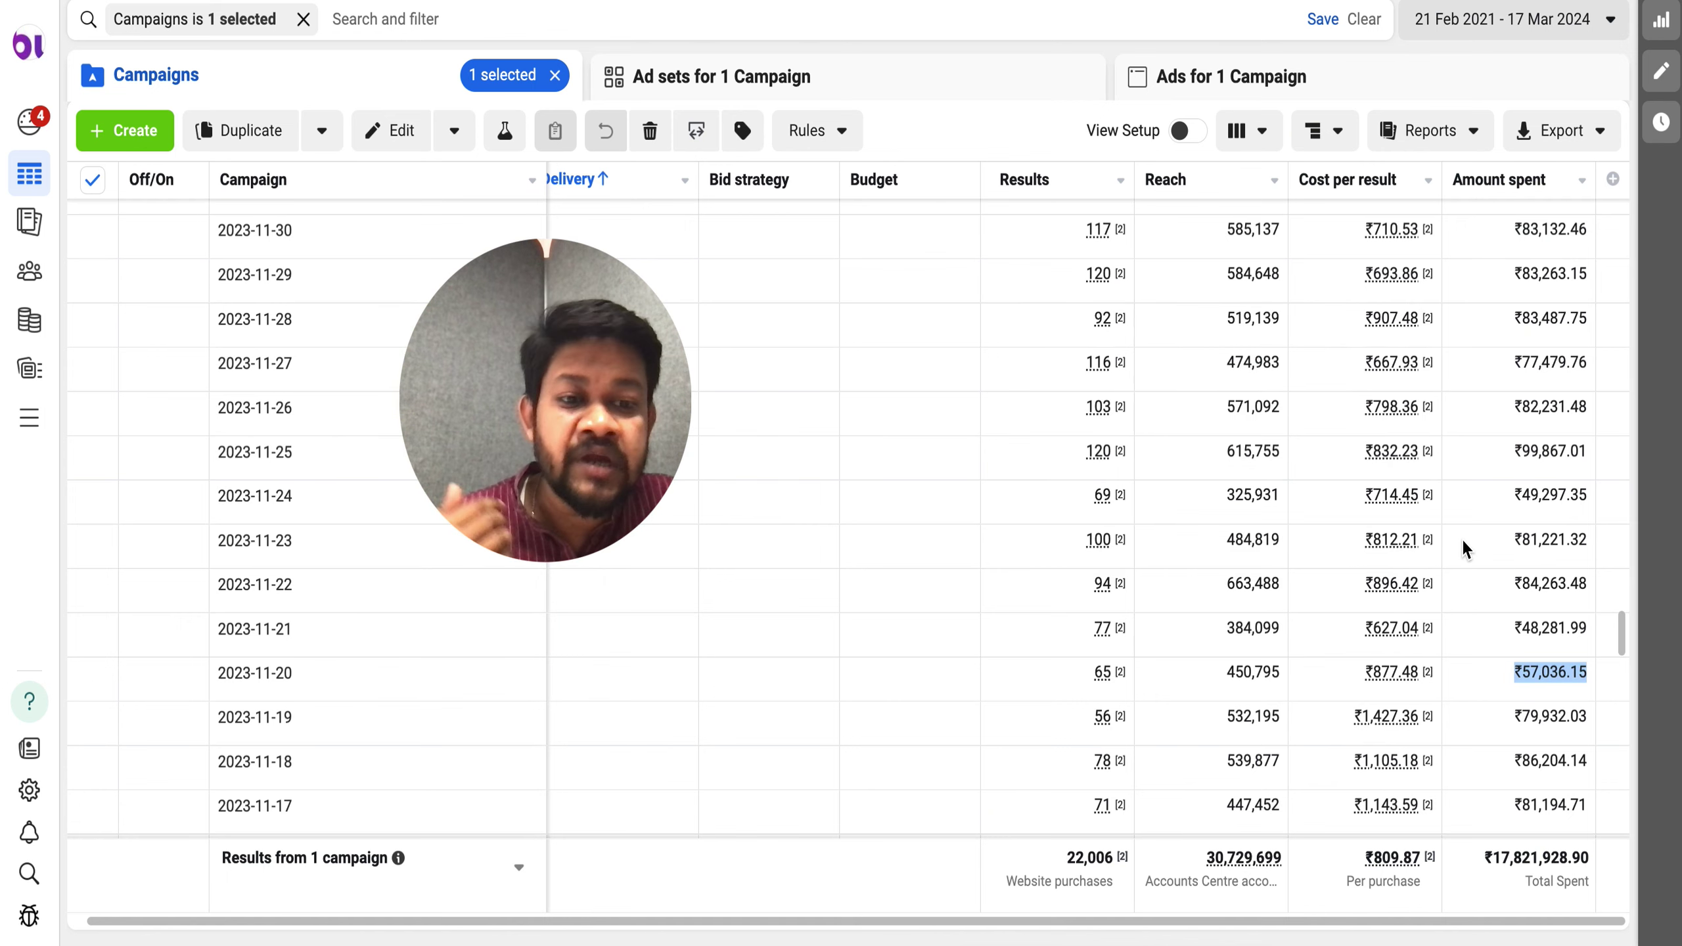
scroll(1461, 537, "up", 3)
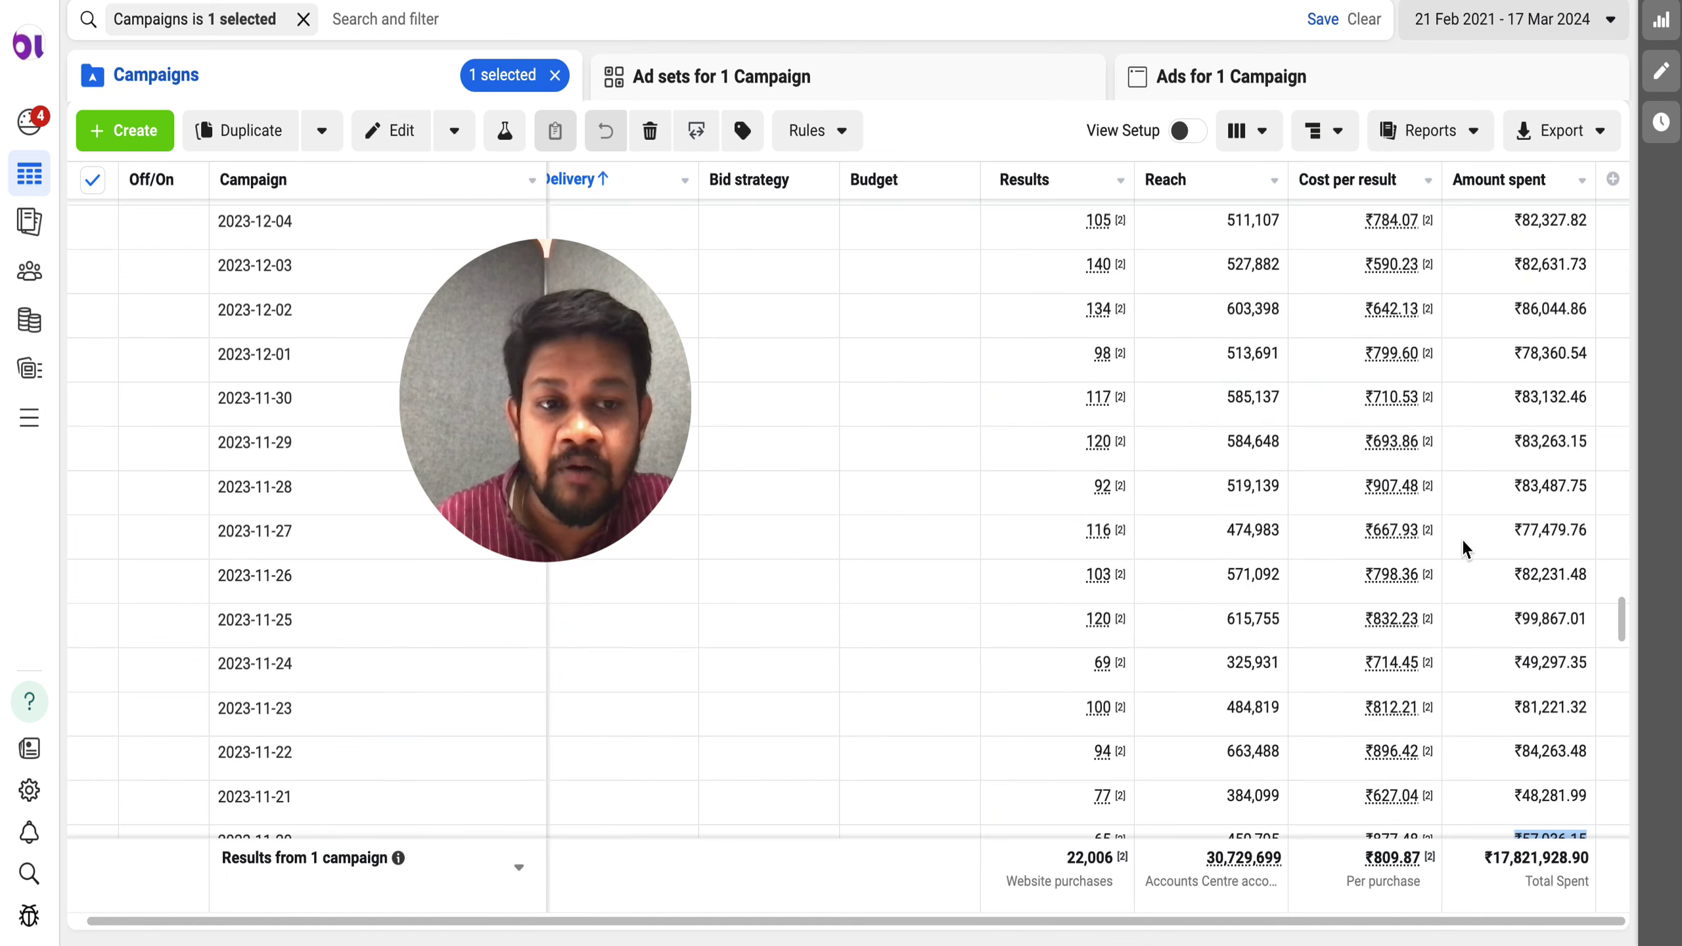
scroll(1461, 537, "up", 3)
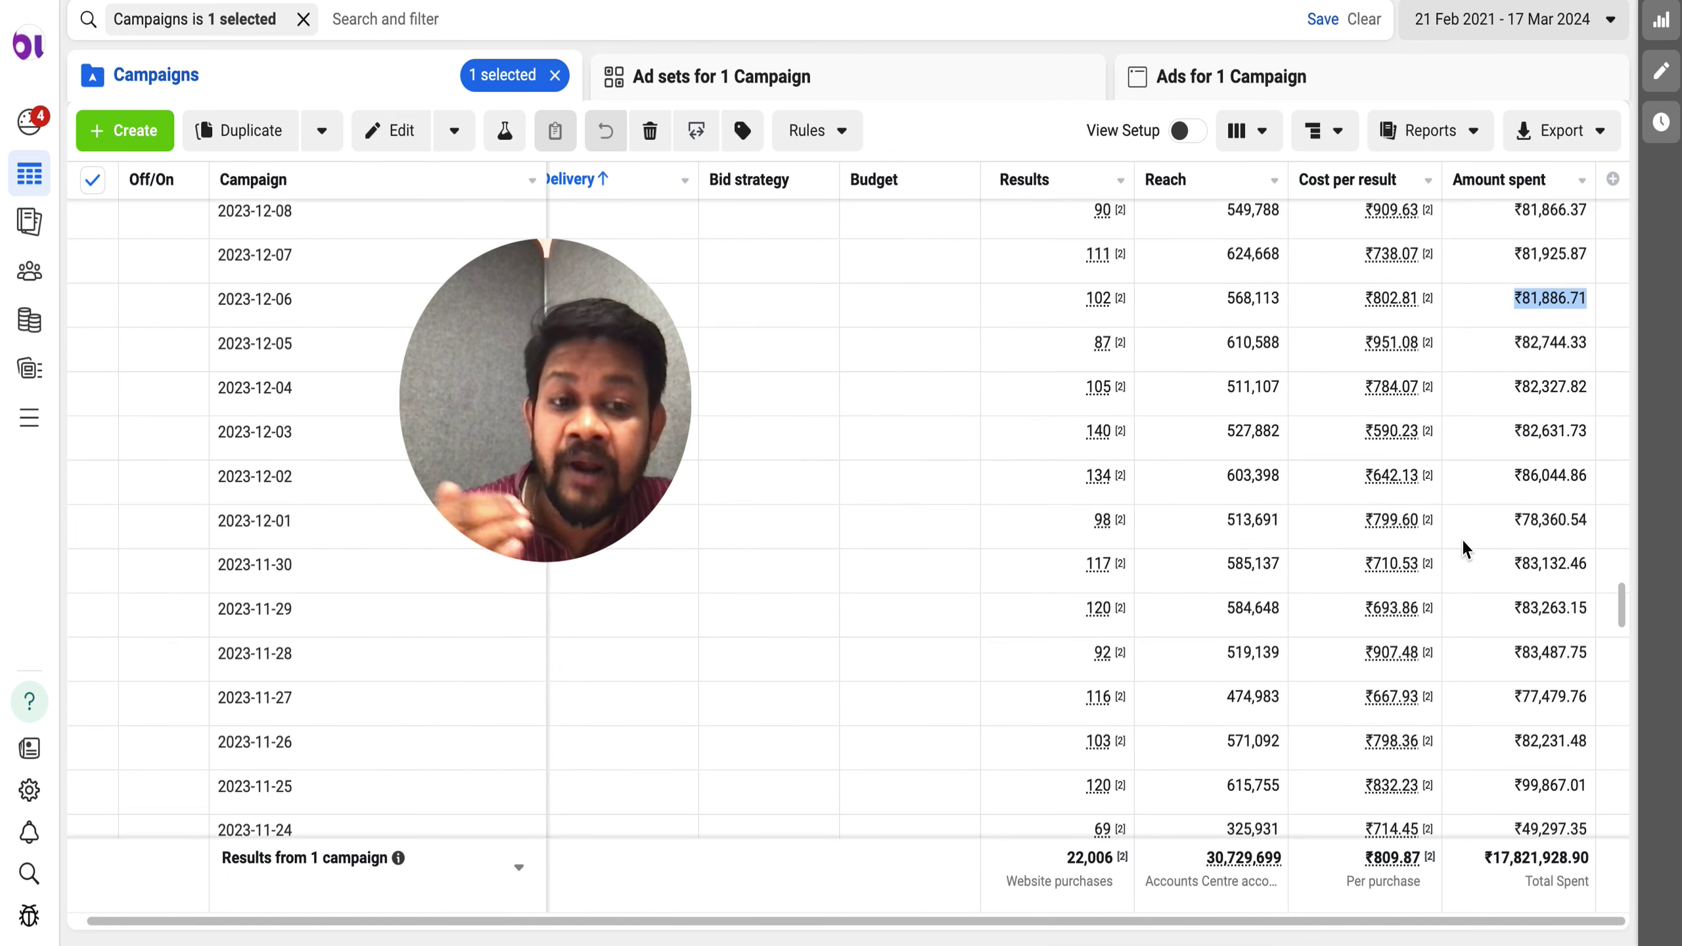
scroll(1461, 537, "up", 1)
scroll(1461, 536, "down", 2)
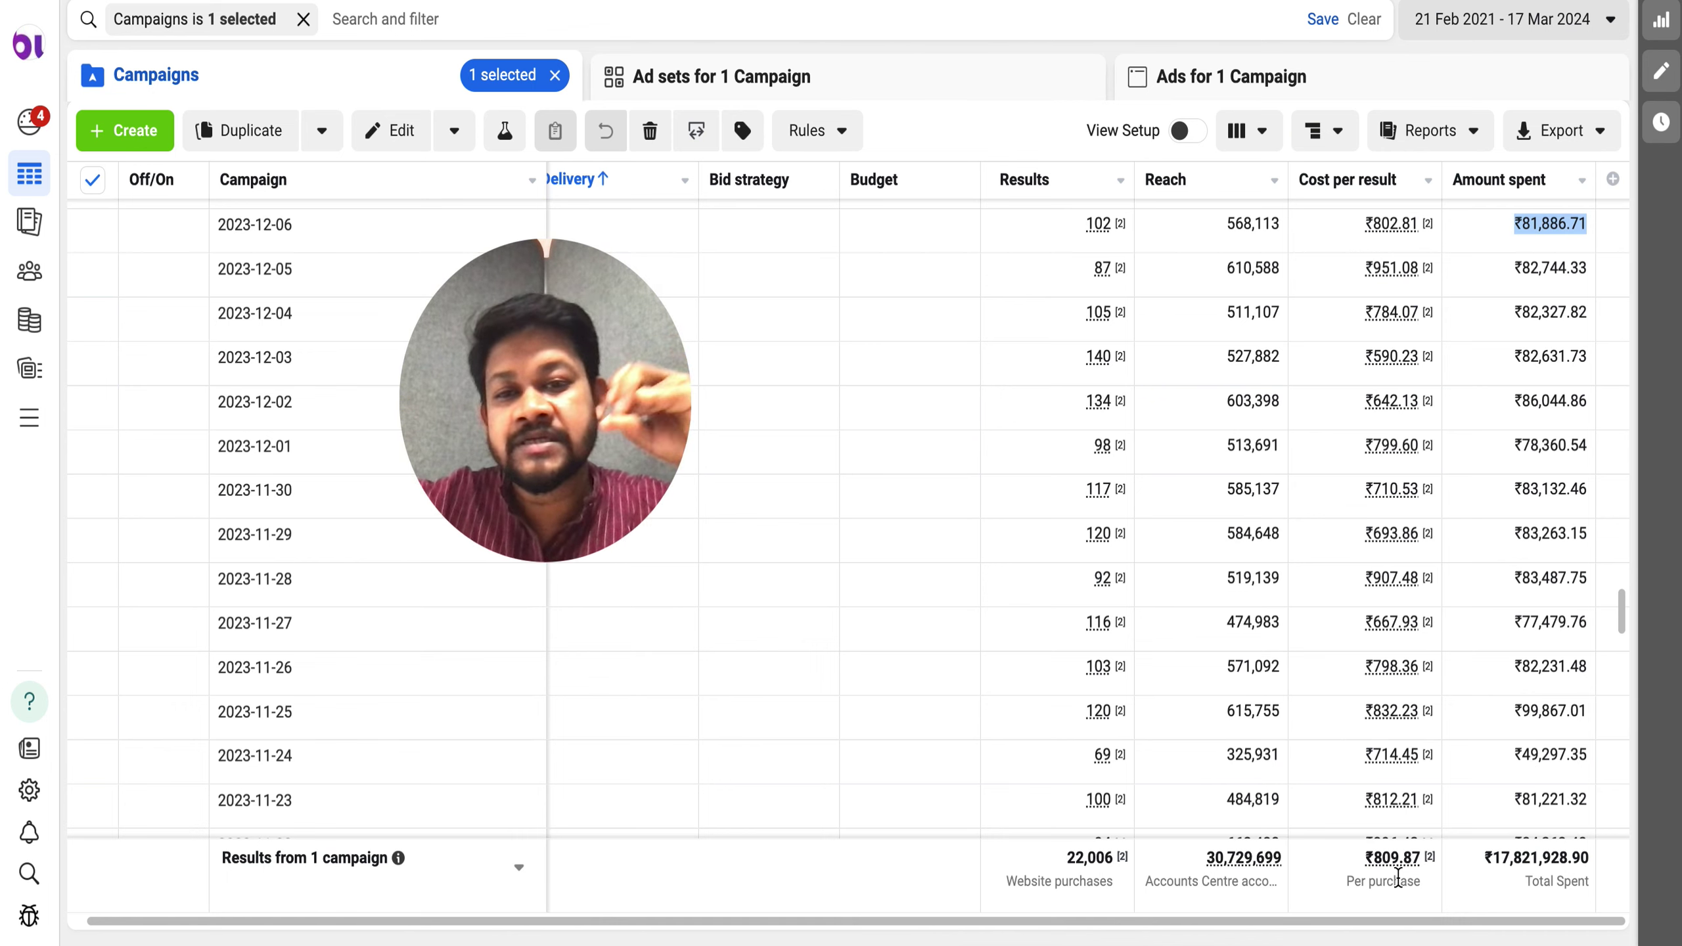
scroll(1398, 877, "up", 1)
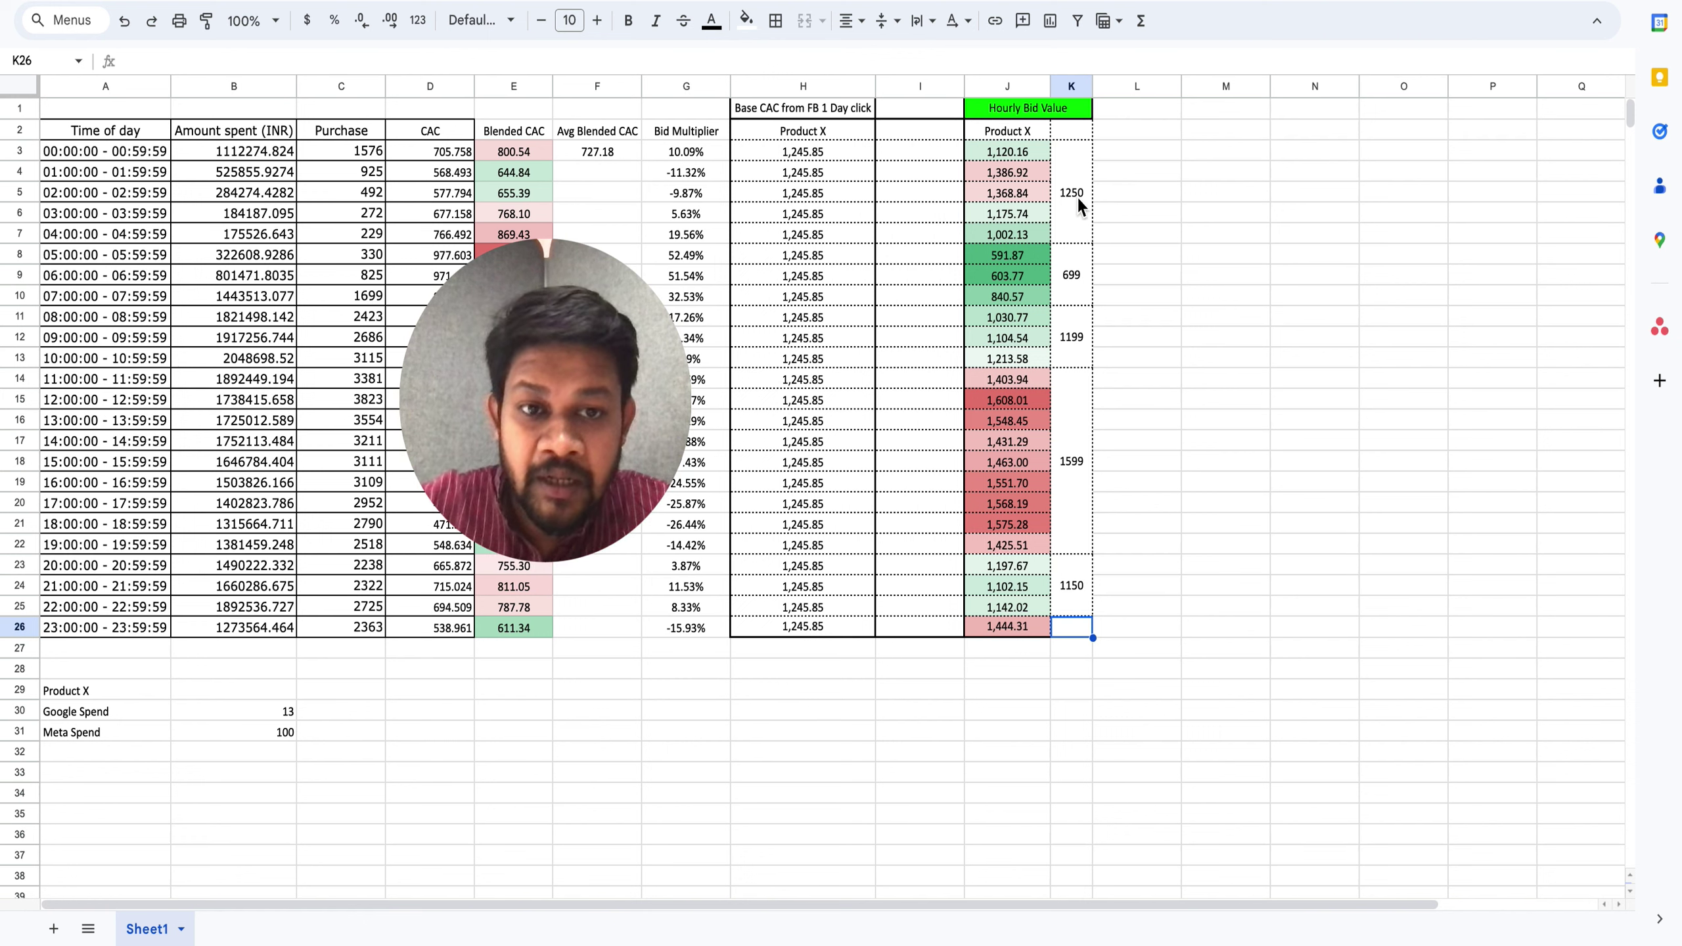
- Switch to the Google Sheets bid table, review the grouped bids in K3:K25 slot by slot, and select the 21:00 row
left_click_drag(1082, 211, 1087, 600)
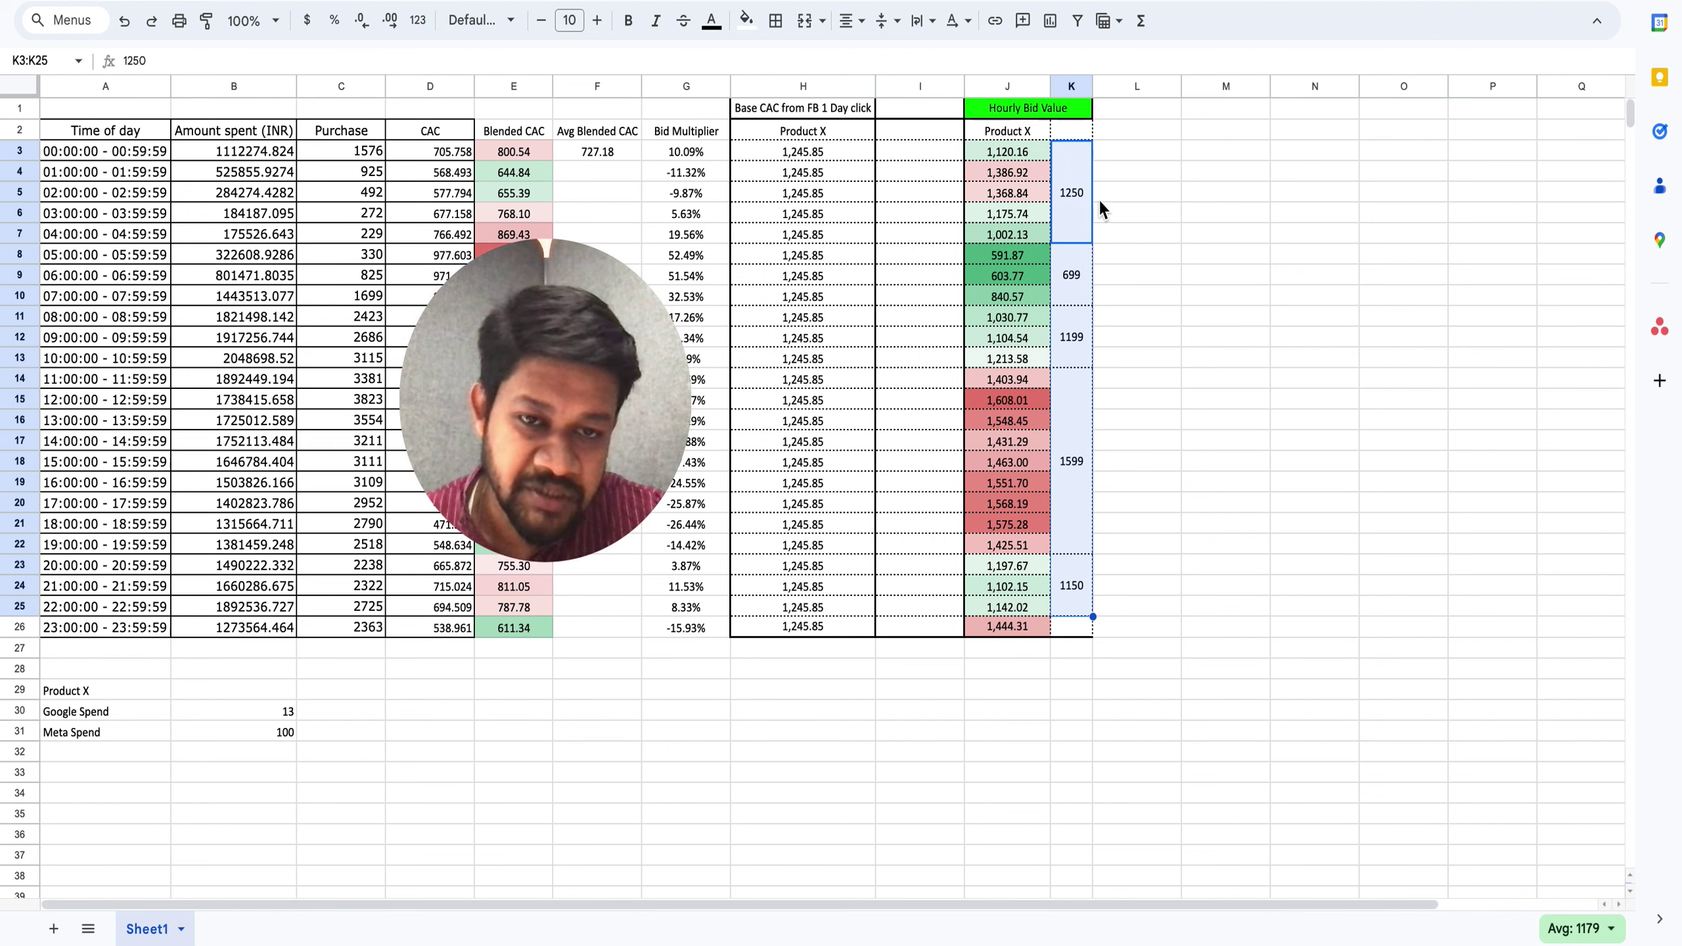
left_click(1070, 198)
left_click(1072, 281)
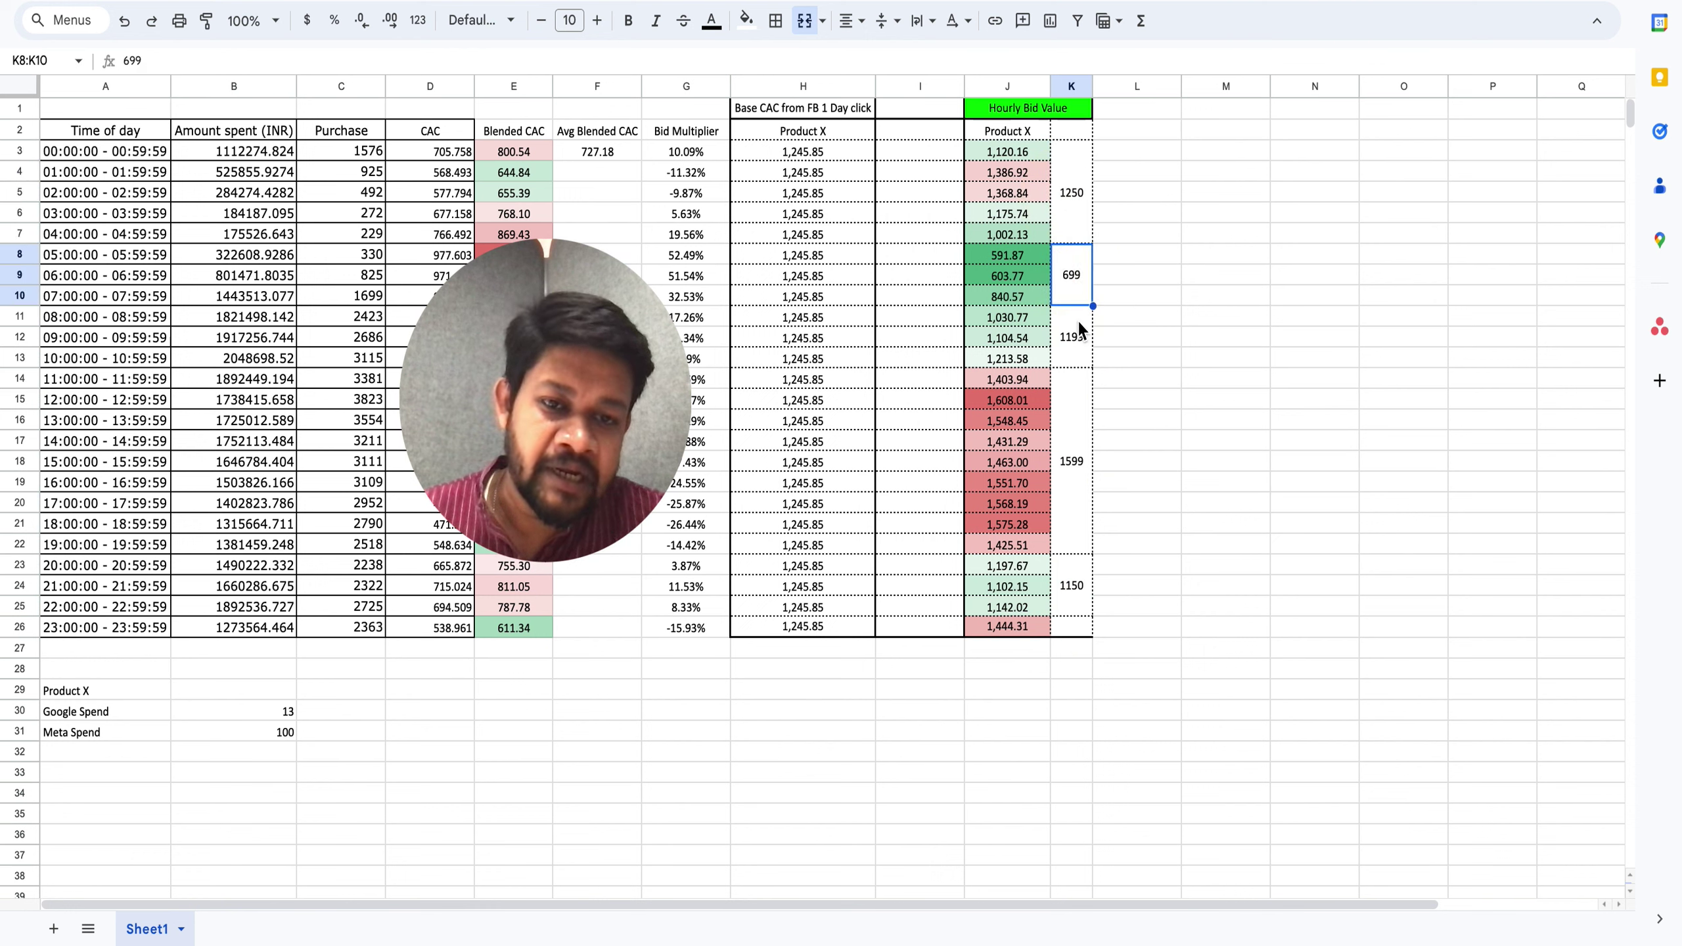
left_click(1073, 346)
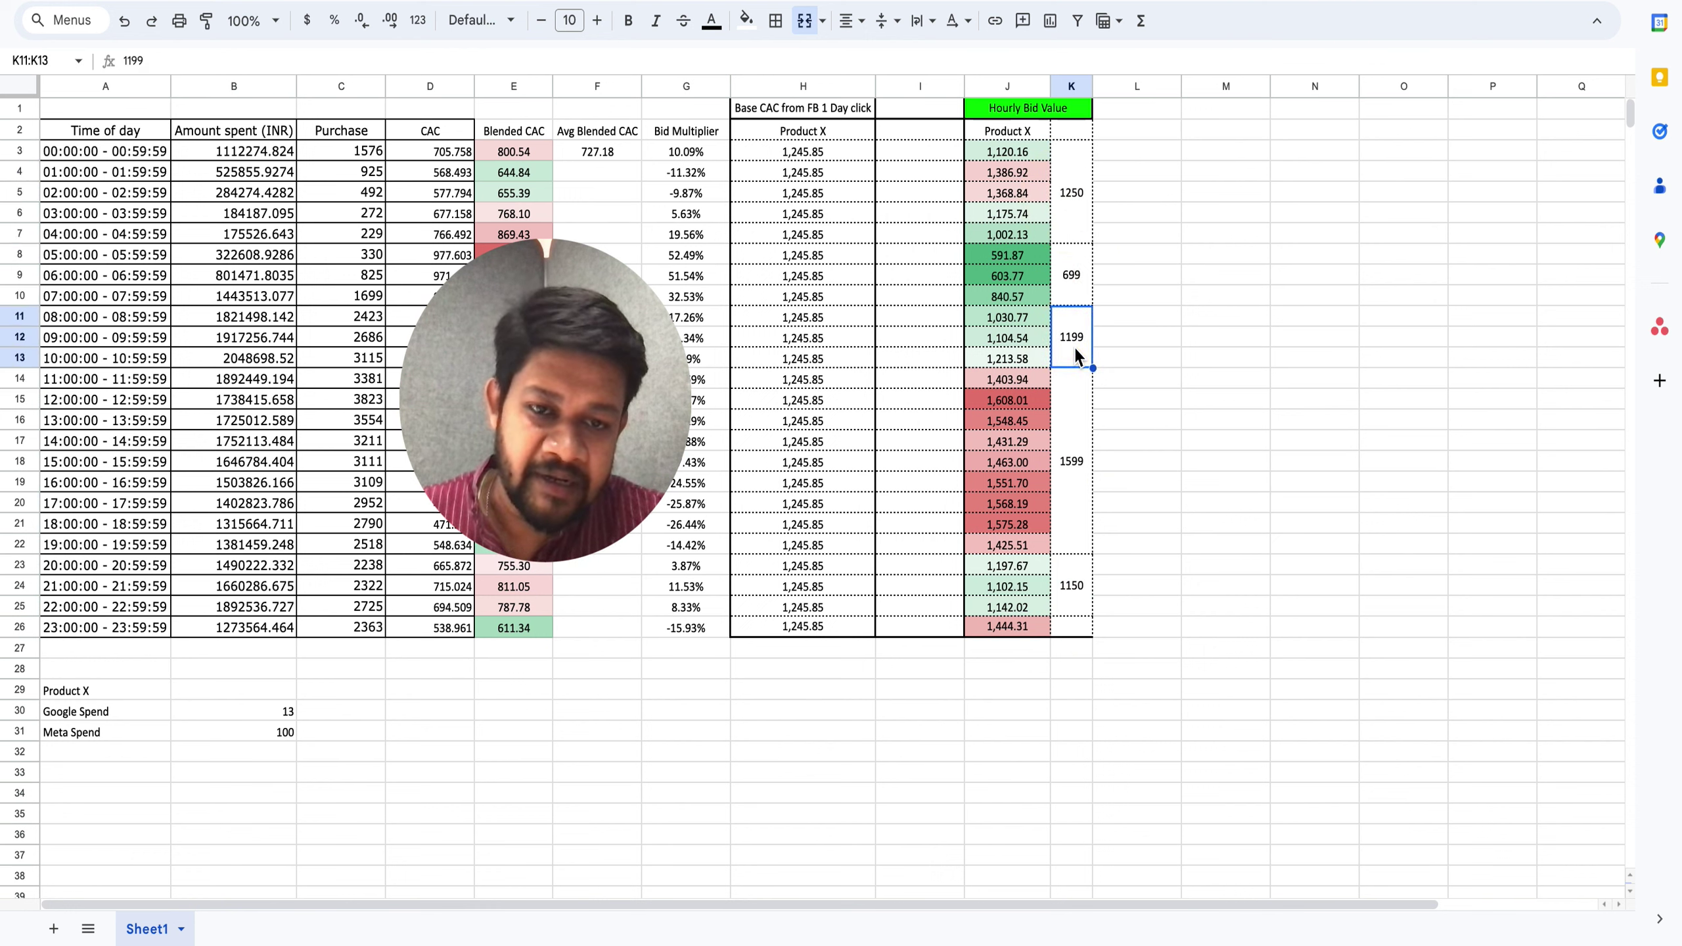
left_click(1083, 210)
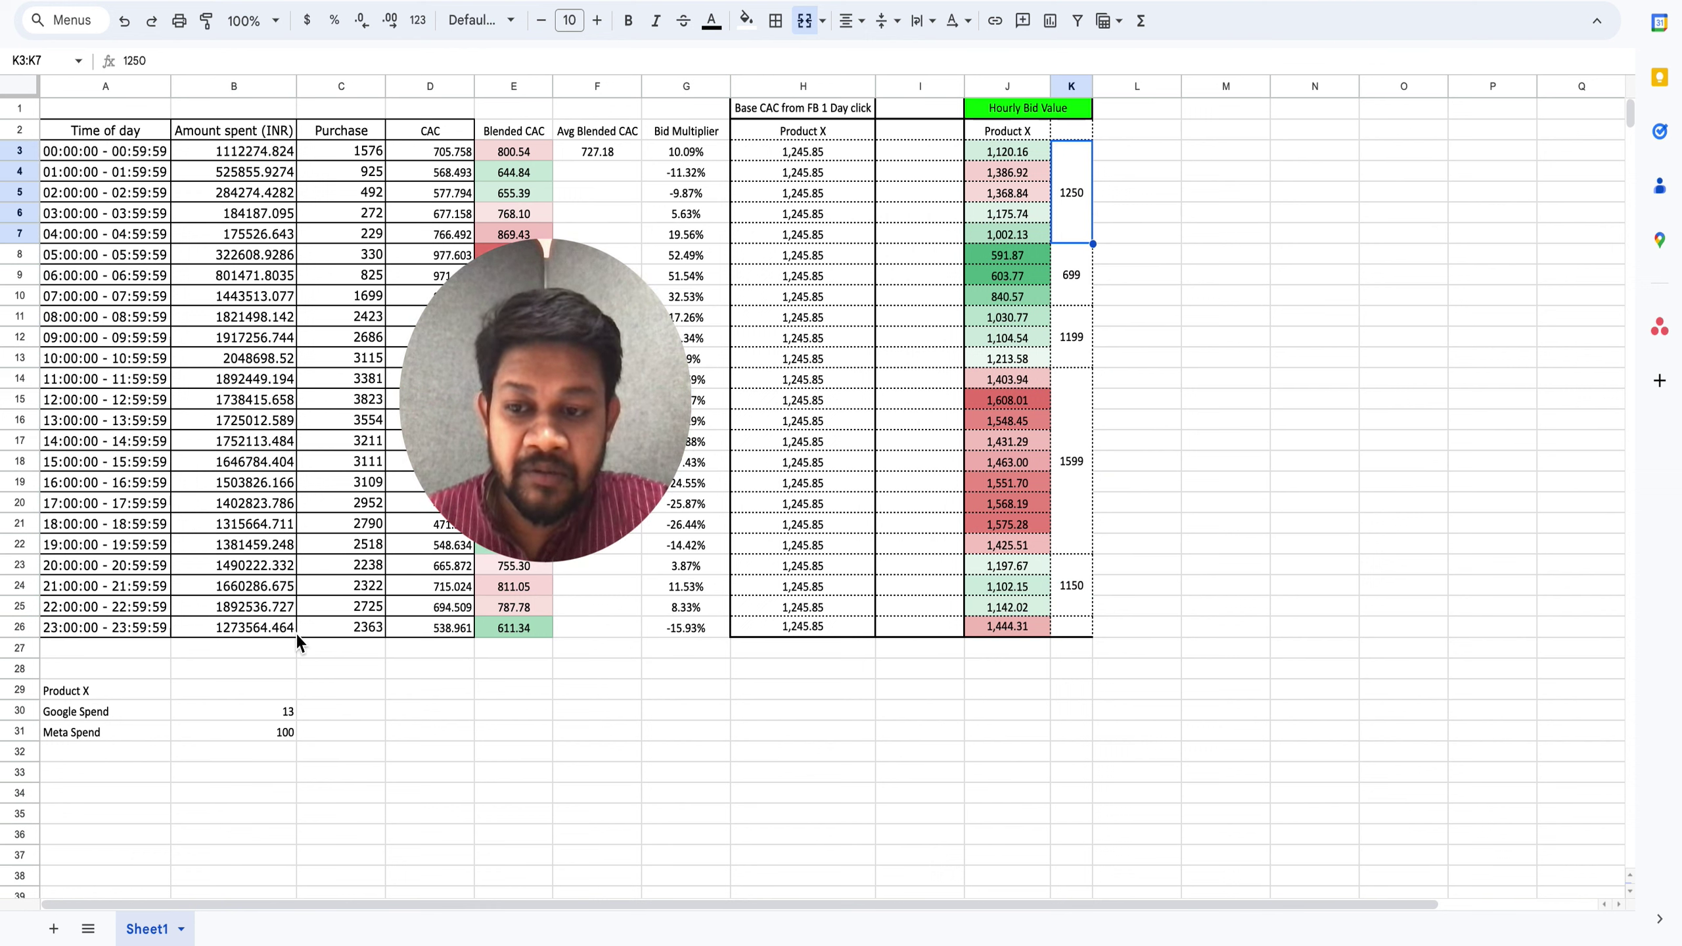
left_click(19, 586)
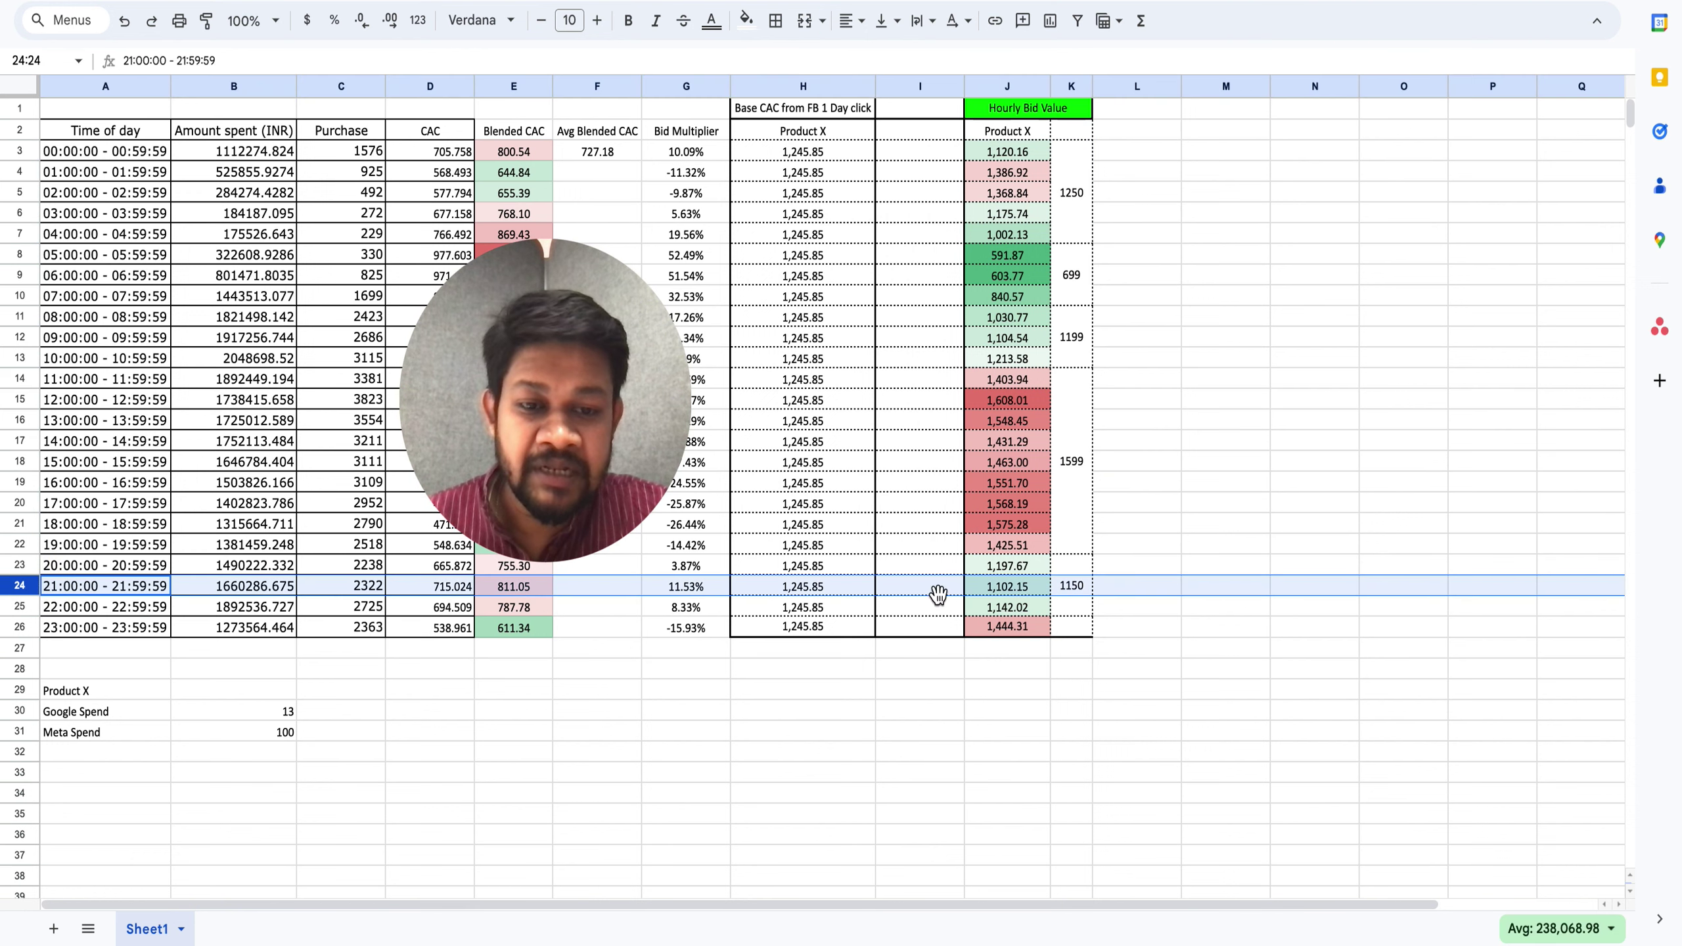